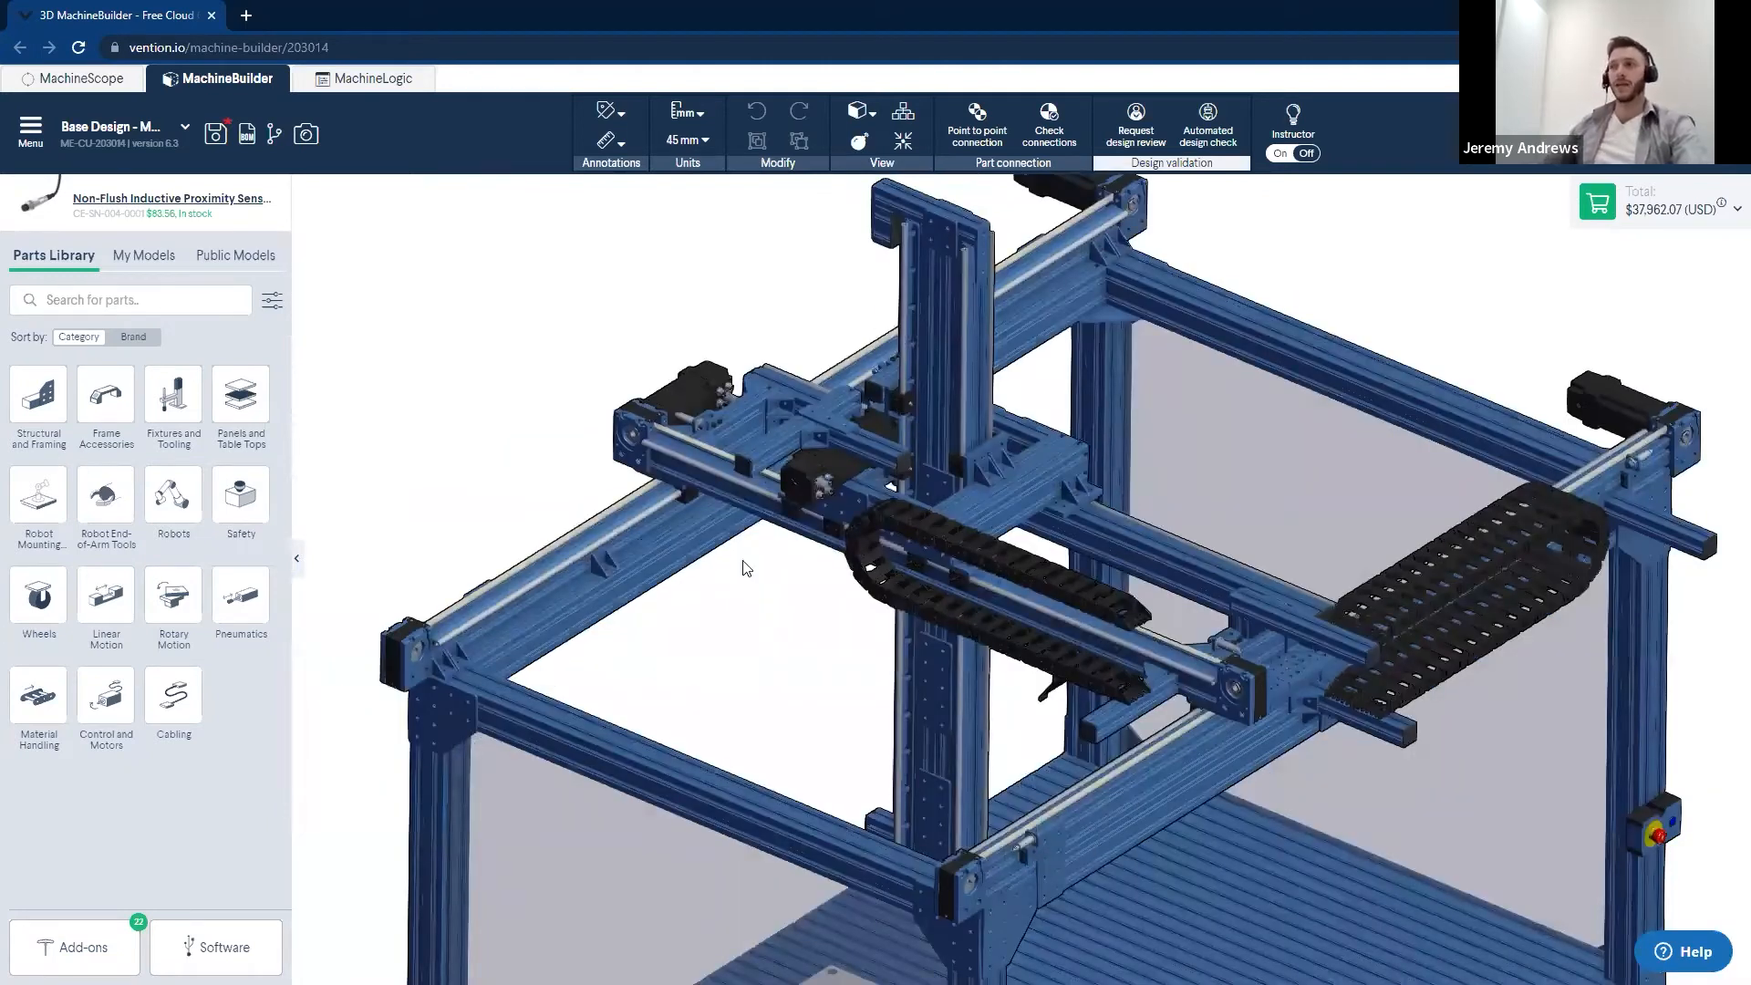
- Look over the gantry machine model and open its MachineLogic actuator configuration
{"action": "scroll", "coordinate": [846, 685], "scroll_direction": "down", "scroll_amount": 3}
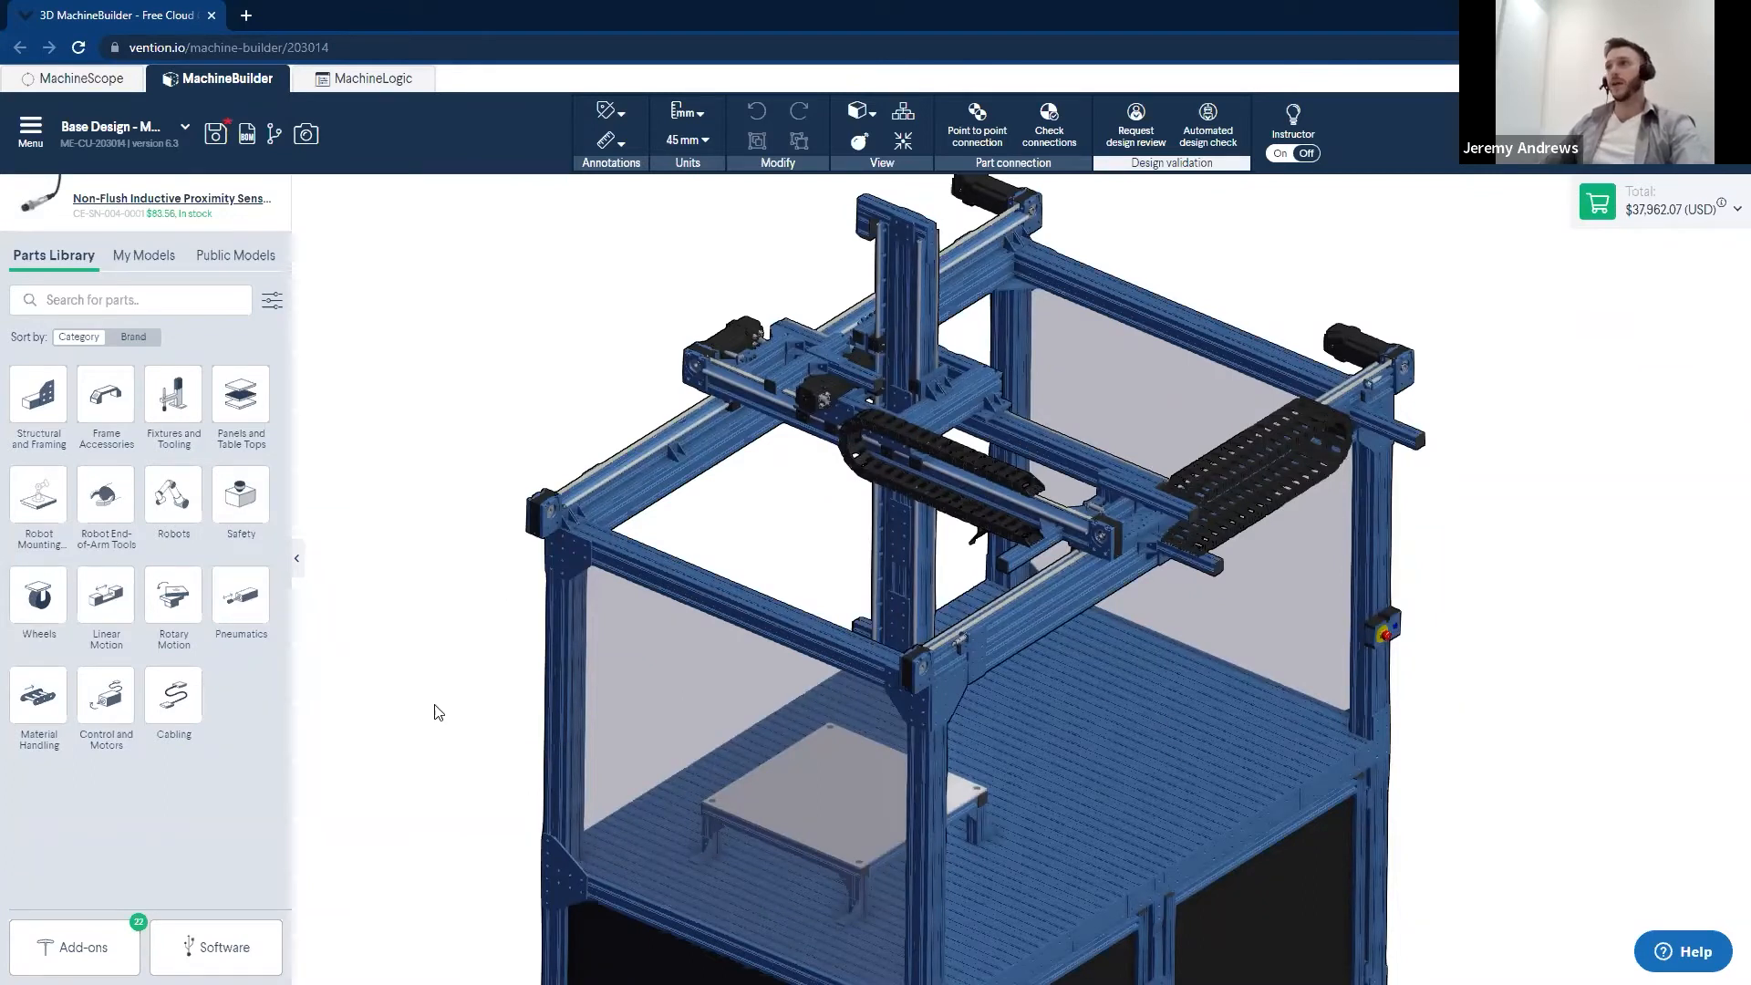
{"action": "scroll", "coordinate": [497, 642], "scroll_direction": "down", "scroll_amount": 5}
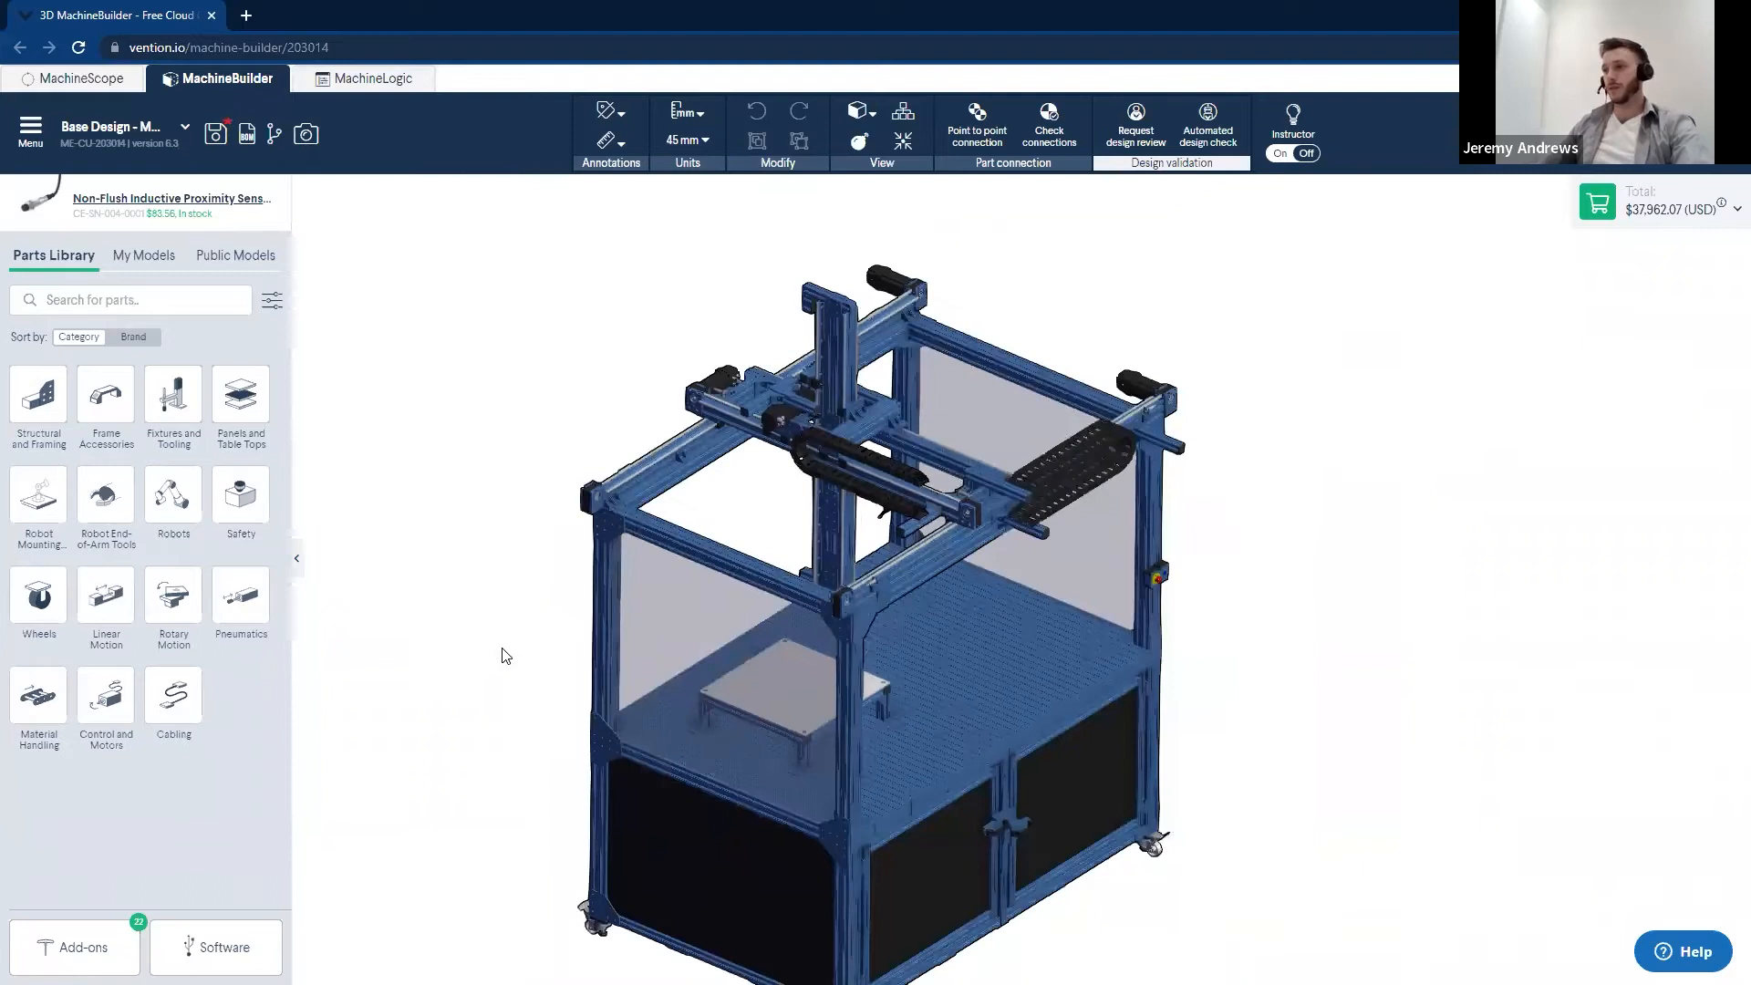
{"action": "scroll", "coordinate": [502, 650], "scroll_direction": "up", "scroll_amount": 5}
{"action": "scroll", "coordinate": [500, 651], "scroll_direction": "down", "scroll_amount": 6}
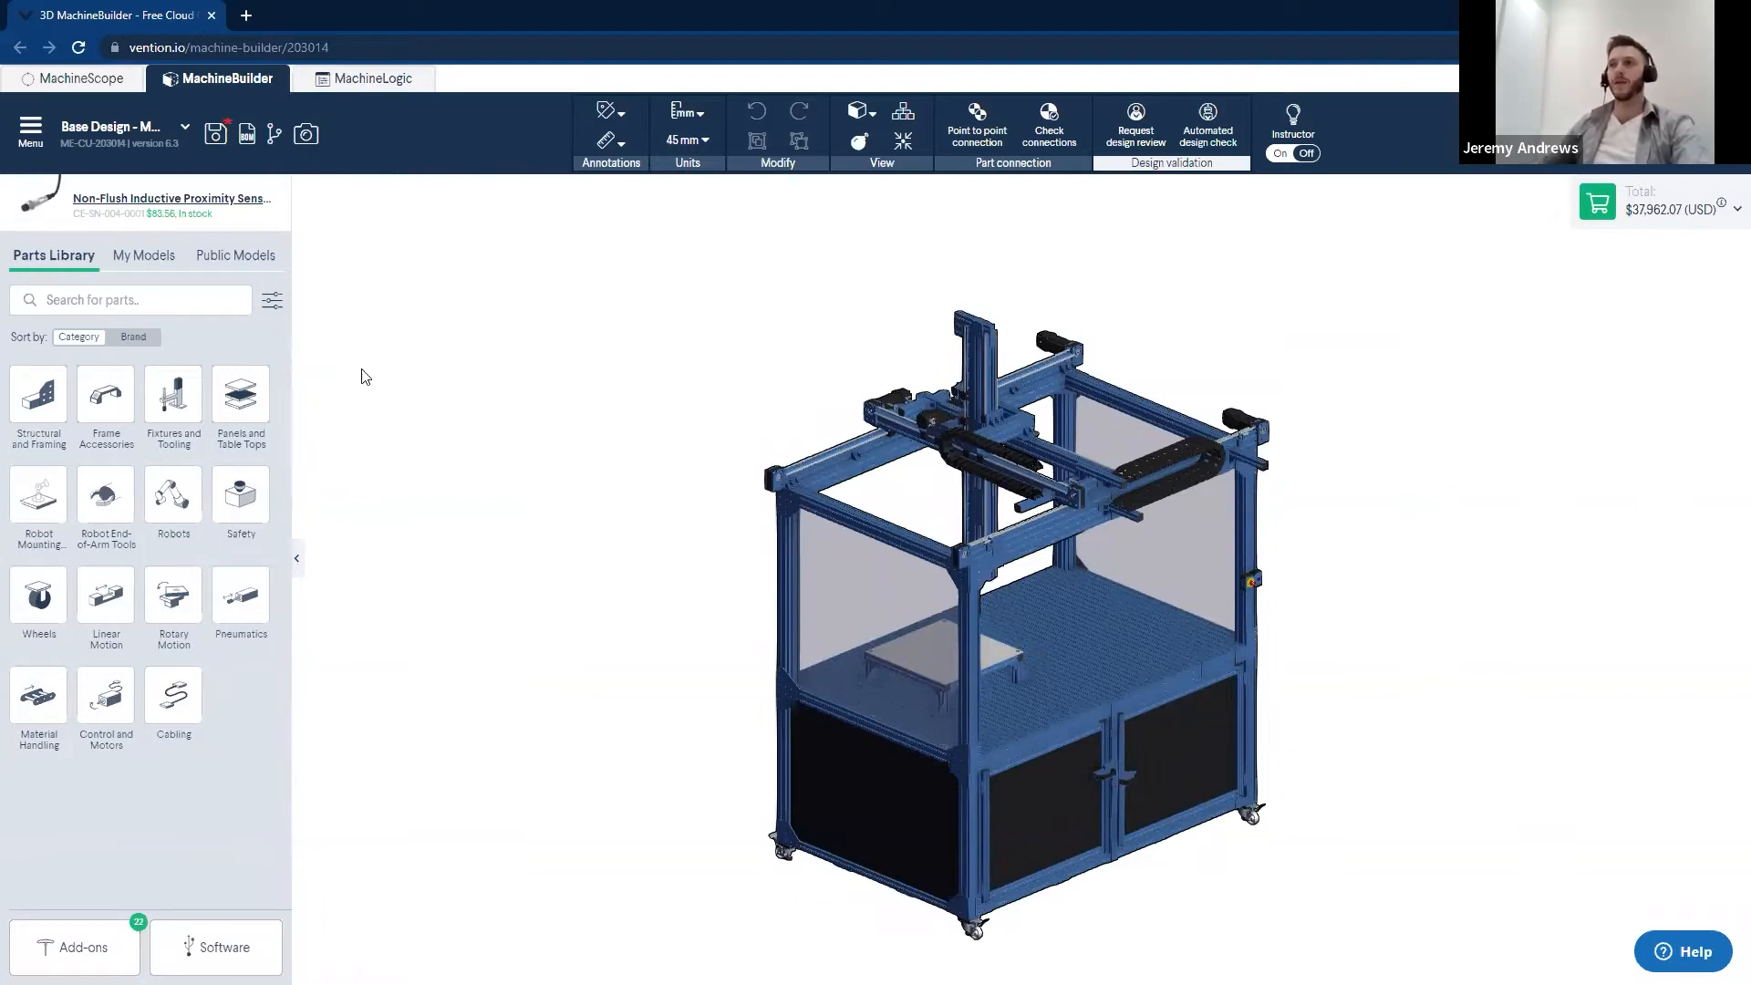
{"action": "left_click", "coordinate": [381, 91]}
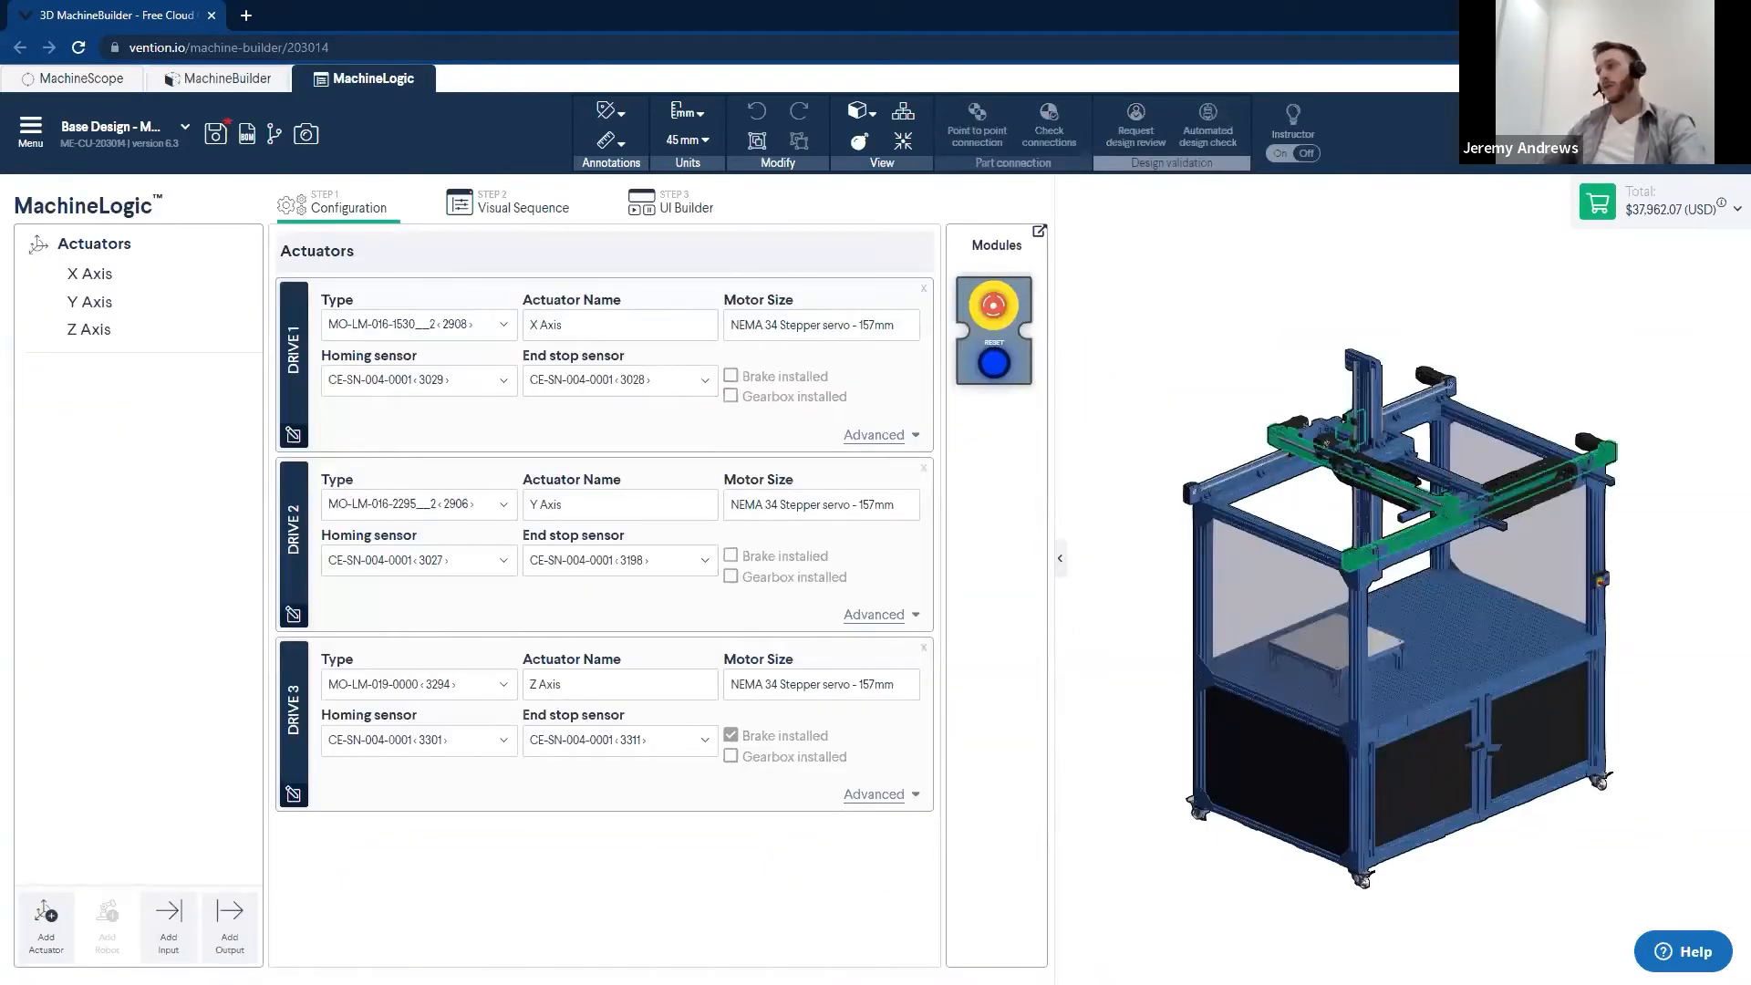
- Check which actuator types are available for the X Axis on Drive 1, keeping the current selection
{"action": "left_click", "coordinate": [1148, 718]}
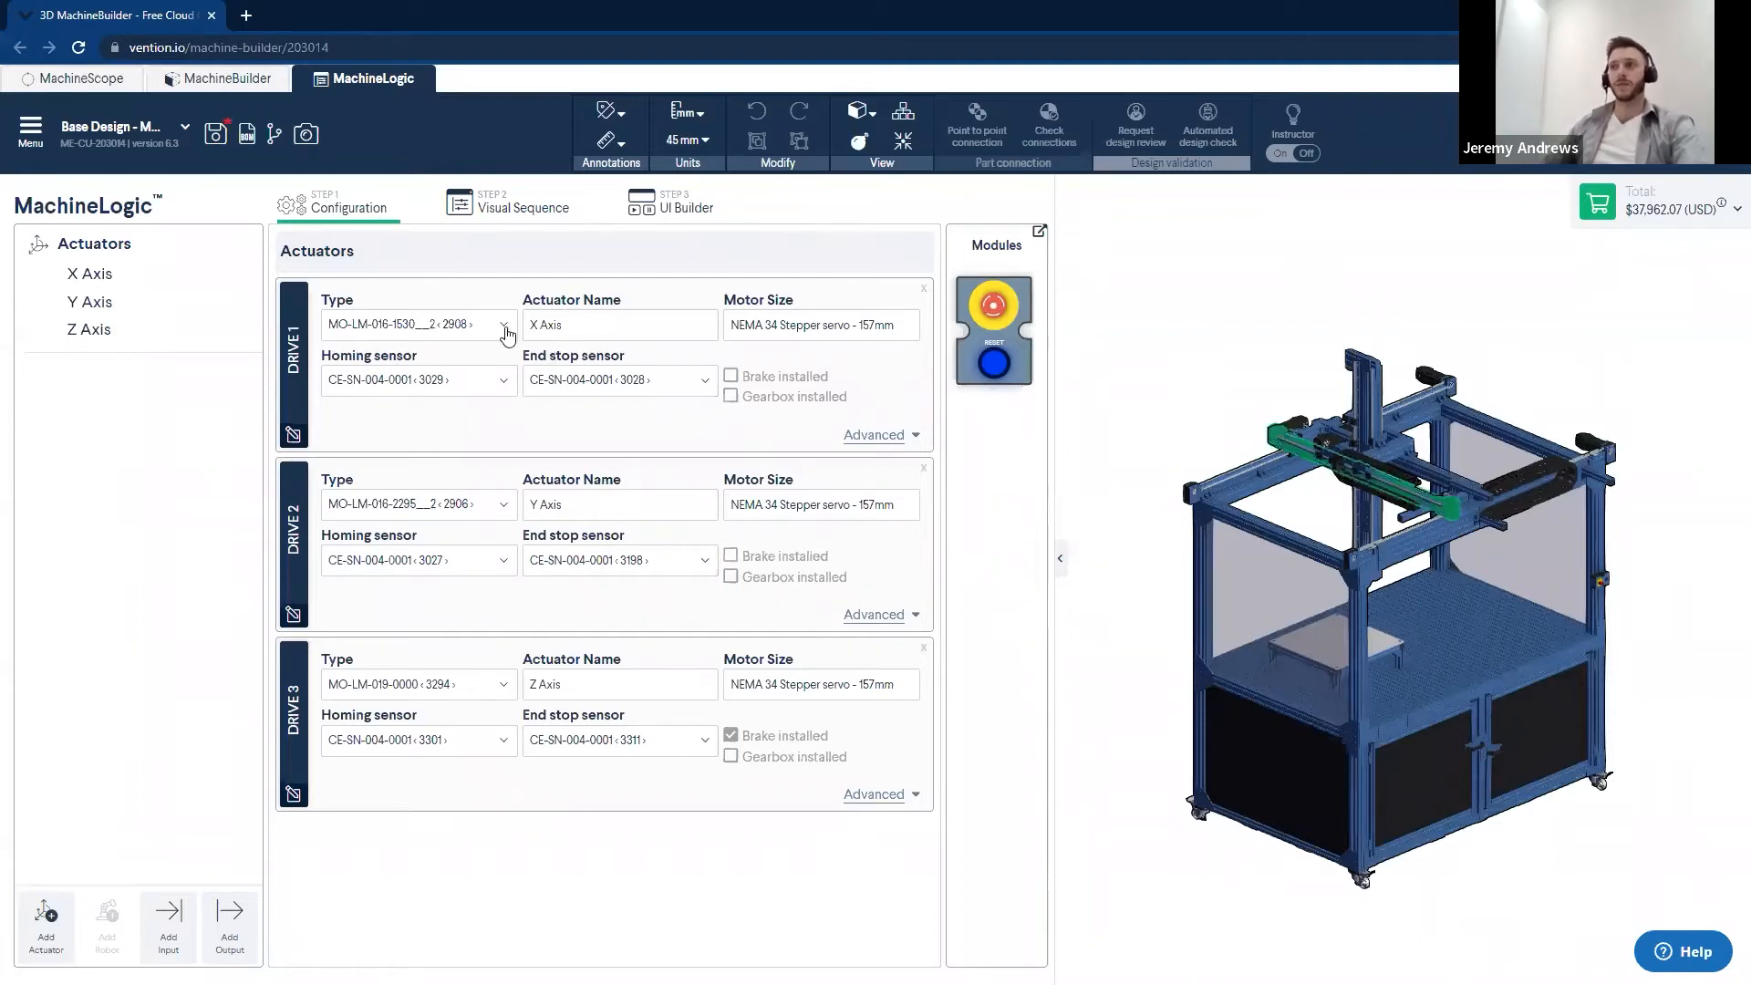
{"action": "left_click", "coordinate": [505, 330]}
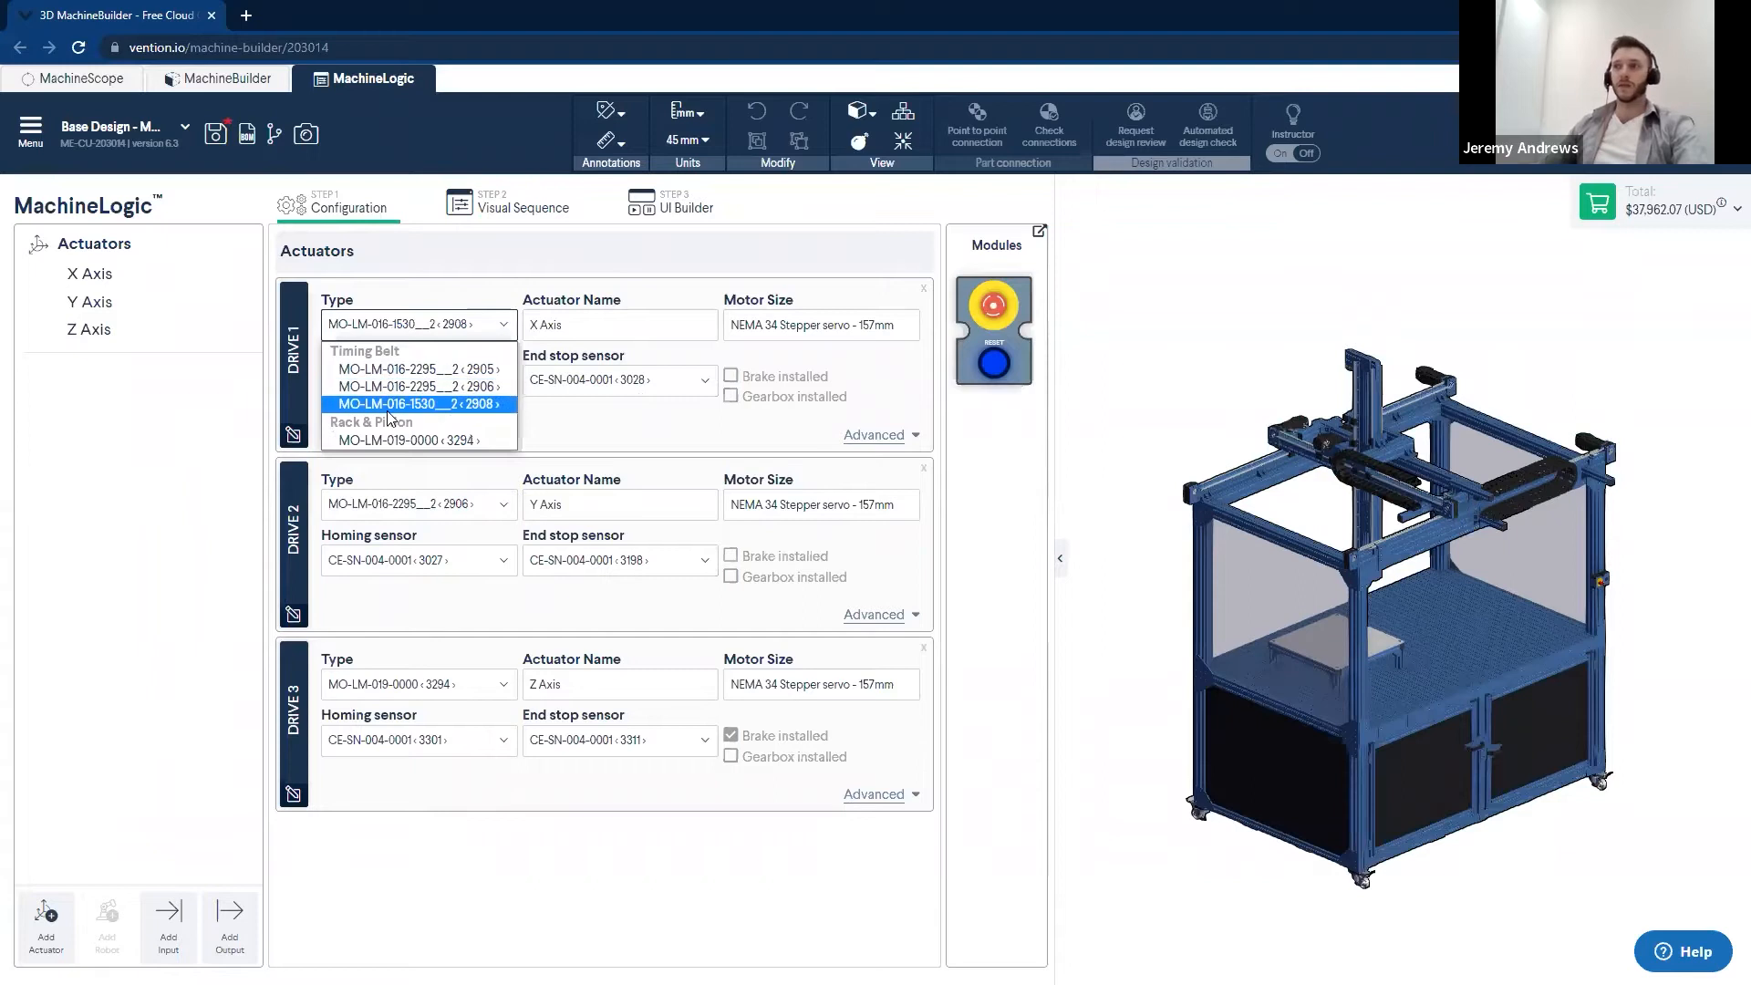
{"action": "left_click", "coordinate": [589, 443]}
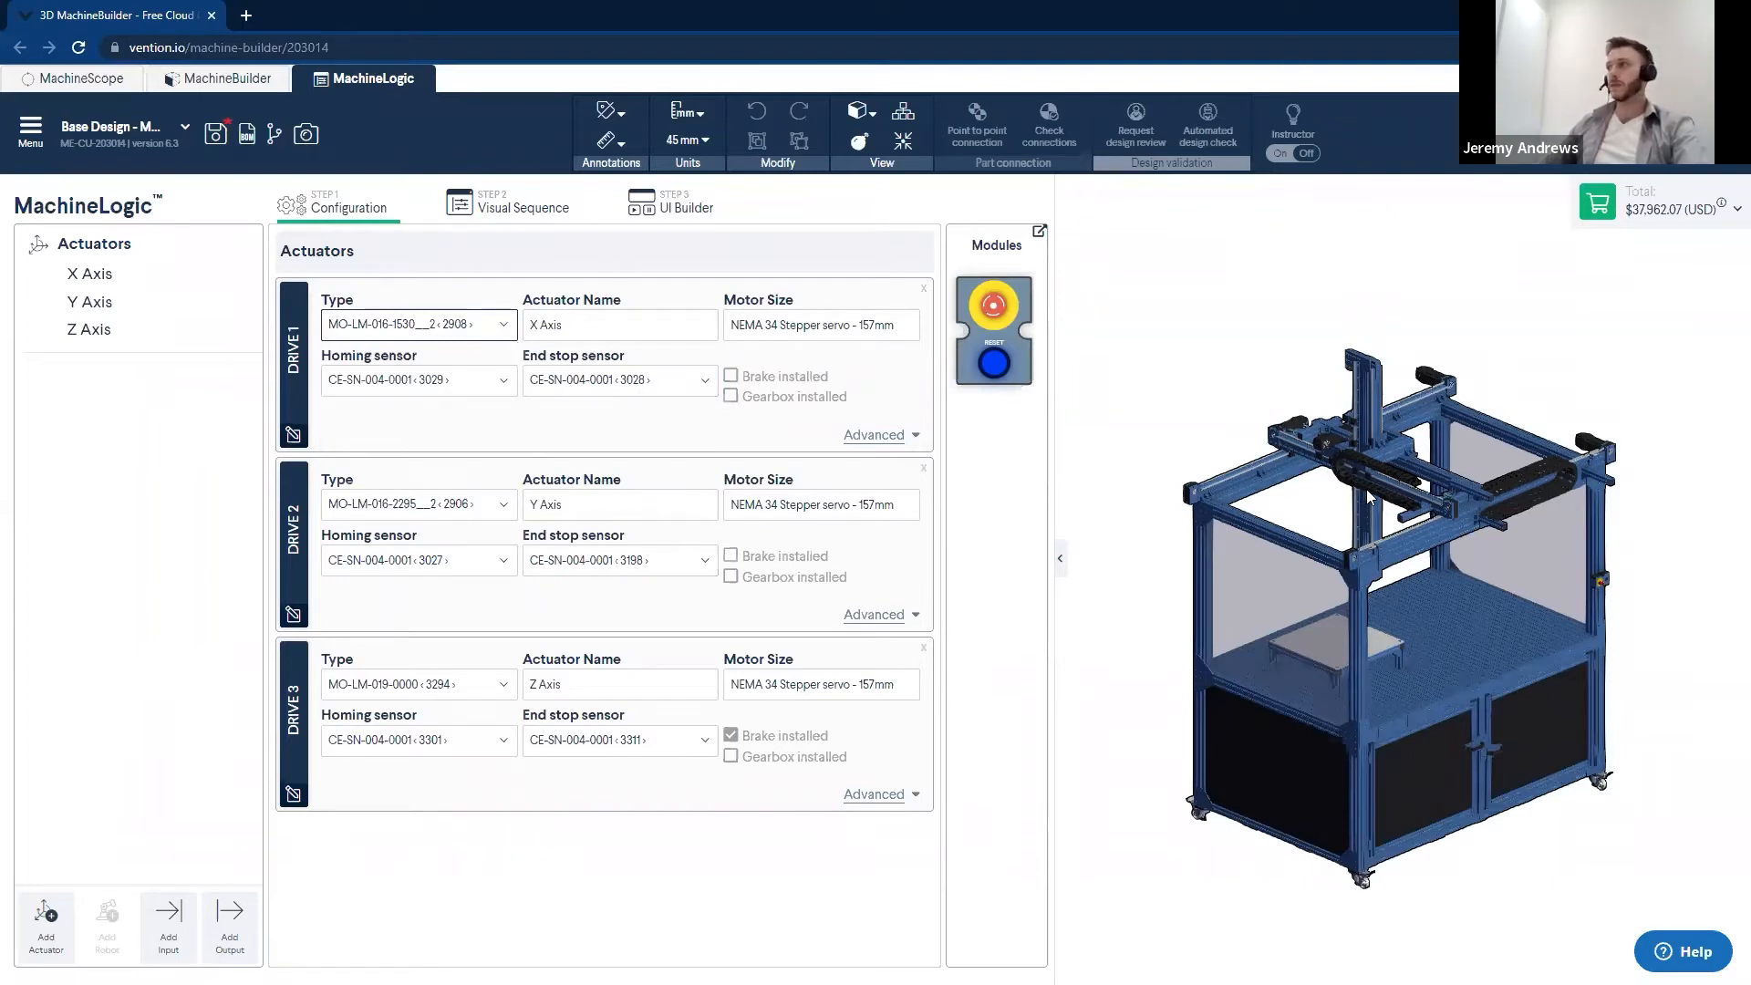
- Examine the Z axis actuator in the 3D model and its brake option on Drive 3
{"action": "scroll", "coordinate": [1367, 495], "scroll_direction": "up", "scroll_amount": 5}
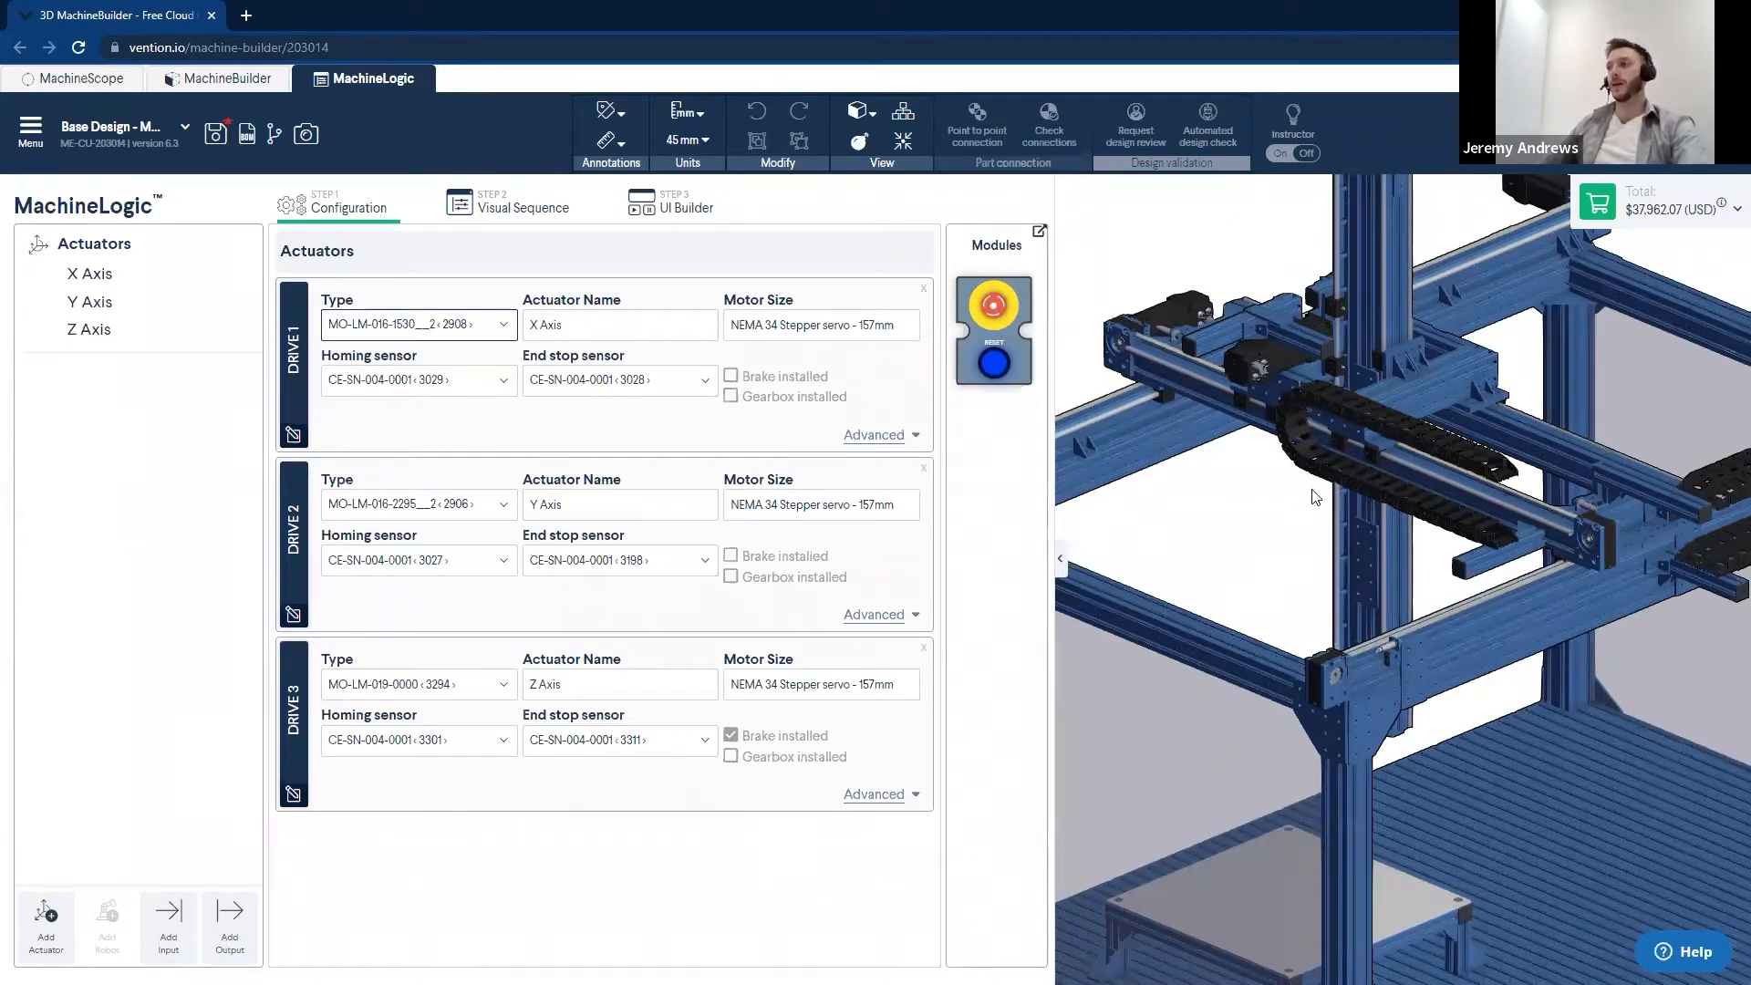
{"action": "scroll", "coordinate": [1358, 548], "scroll_direction": "up", "scroll_amount": 3}
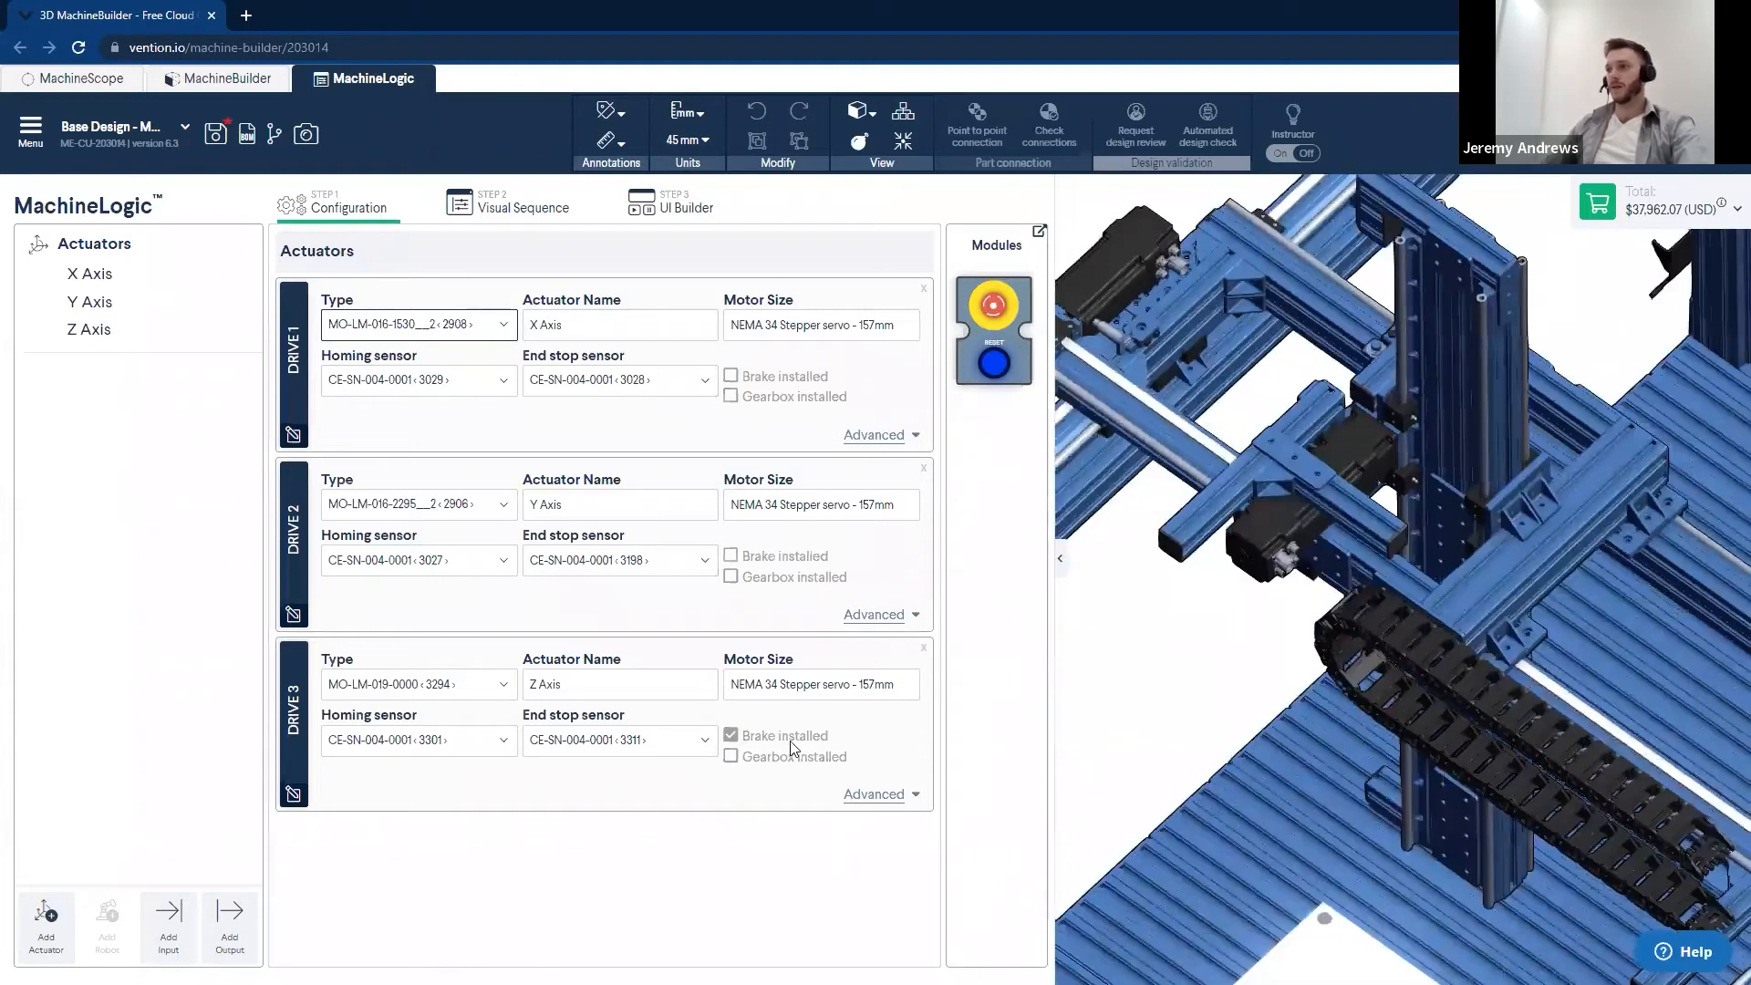
{"action": "left_click", "coordinate": [730, 735]}
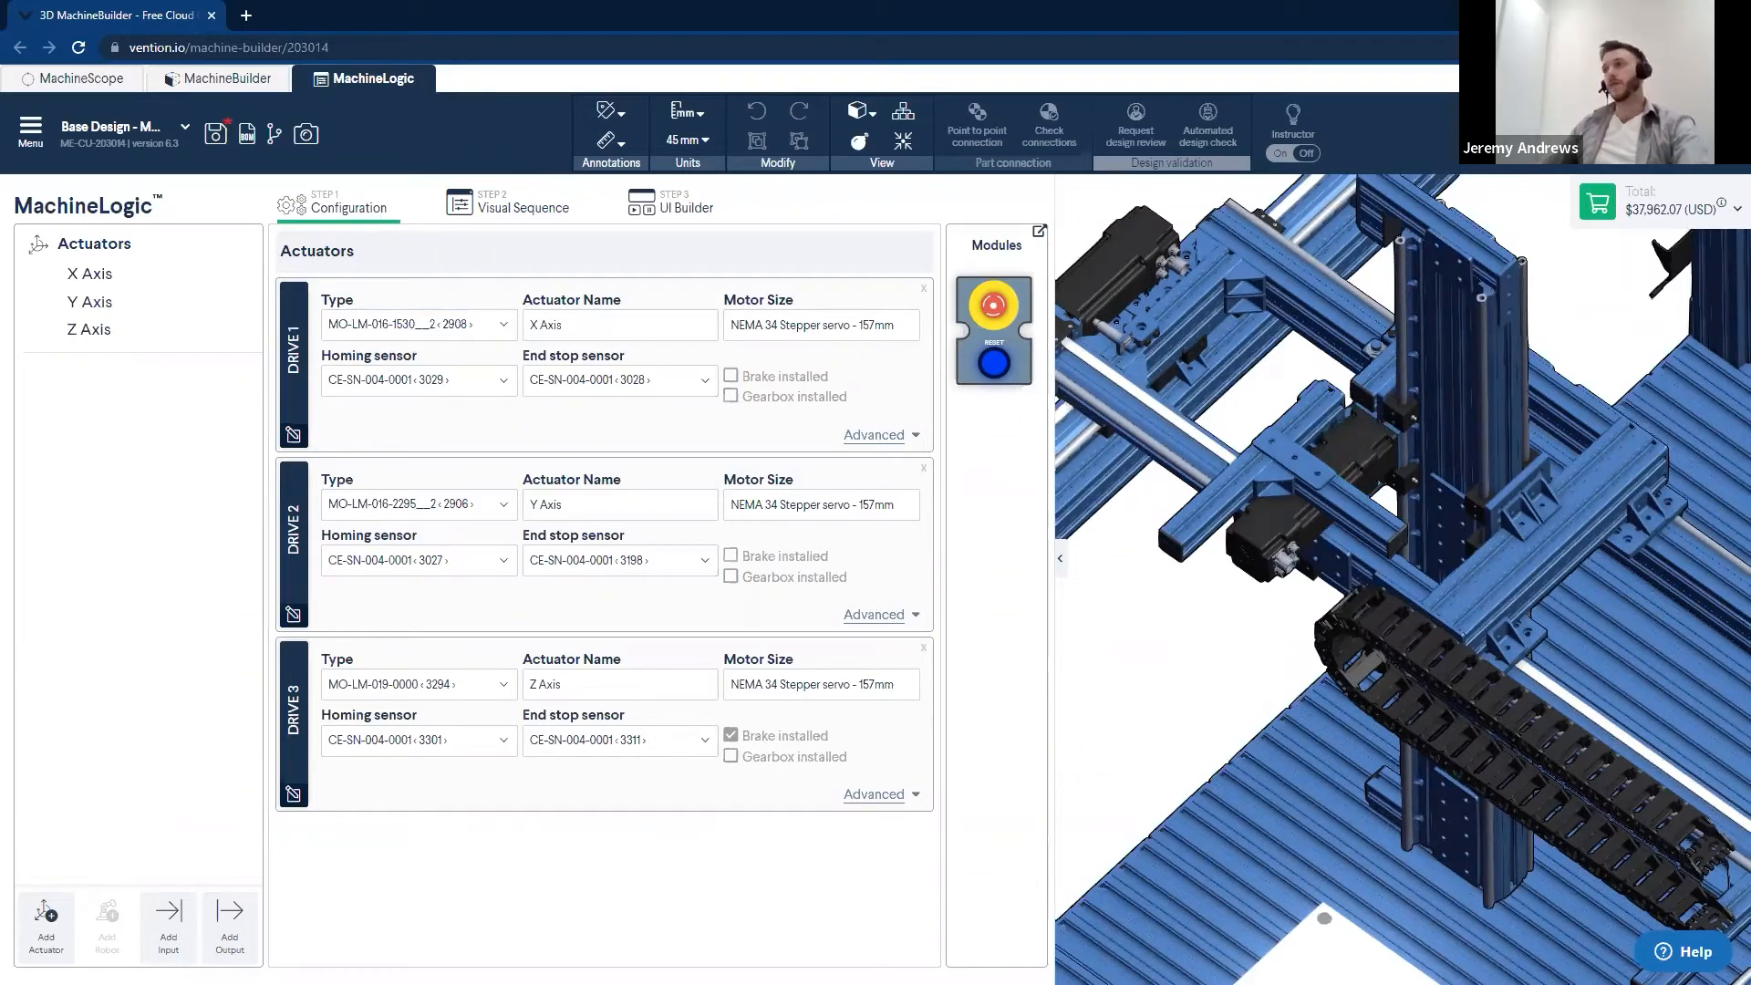
{"action": "scroll", "coordinate": [1194, 704], "scroll_direction": "down", "scroll_amount": 5}
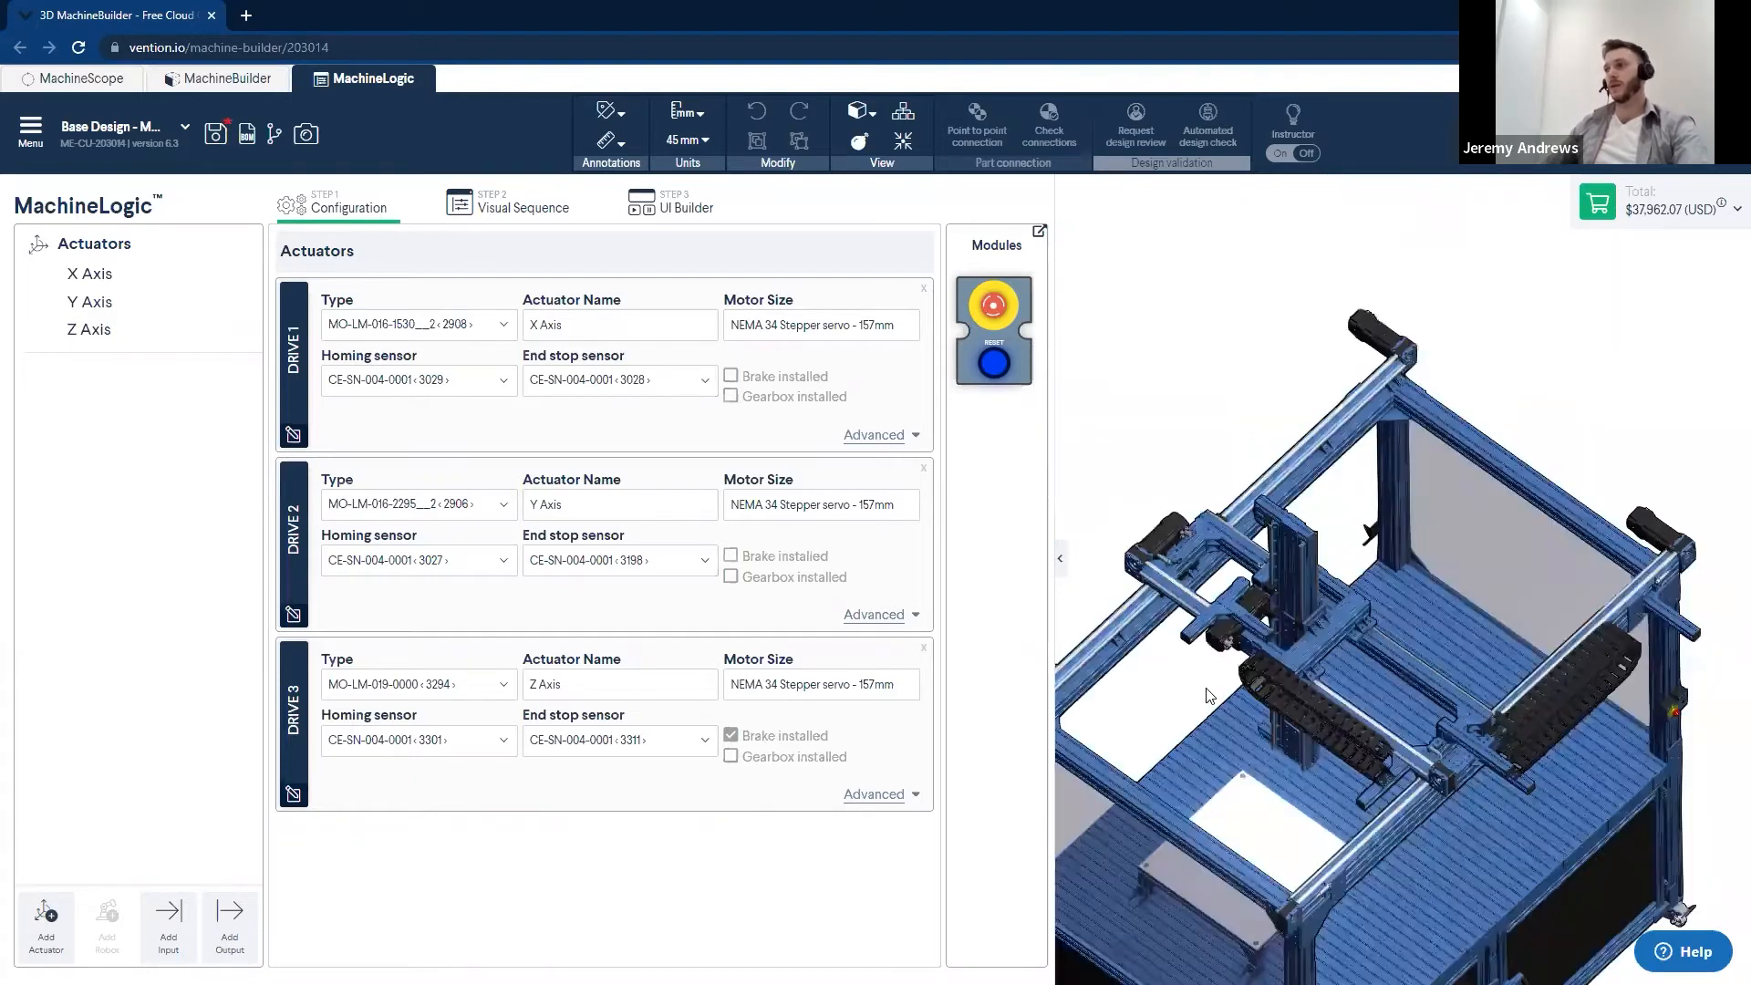
{"action": "middle_click_drag", "start_coordinate": [1278, 635], "coordinate": [1220, 565]}
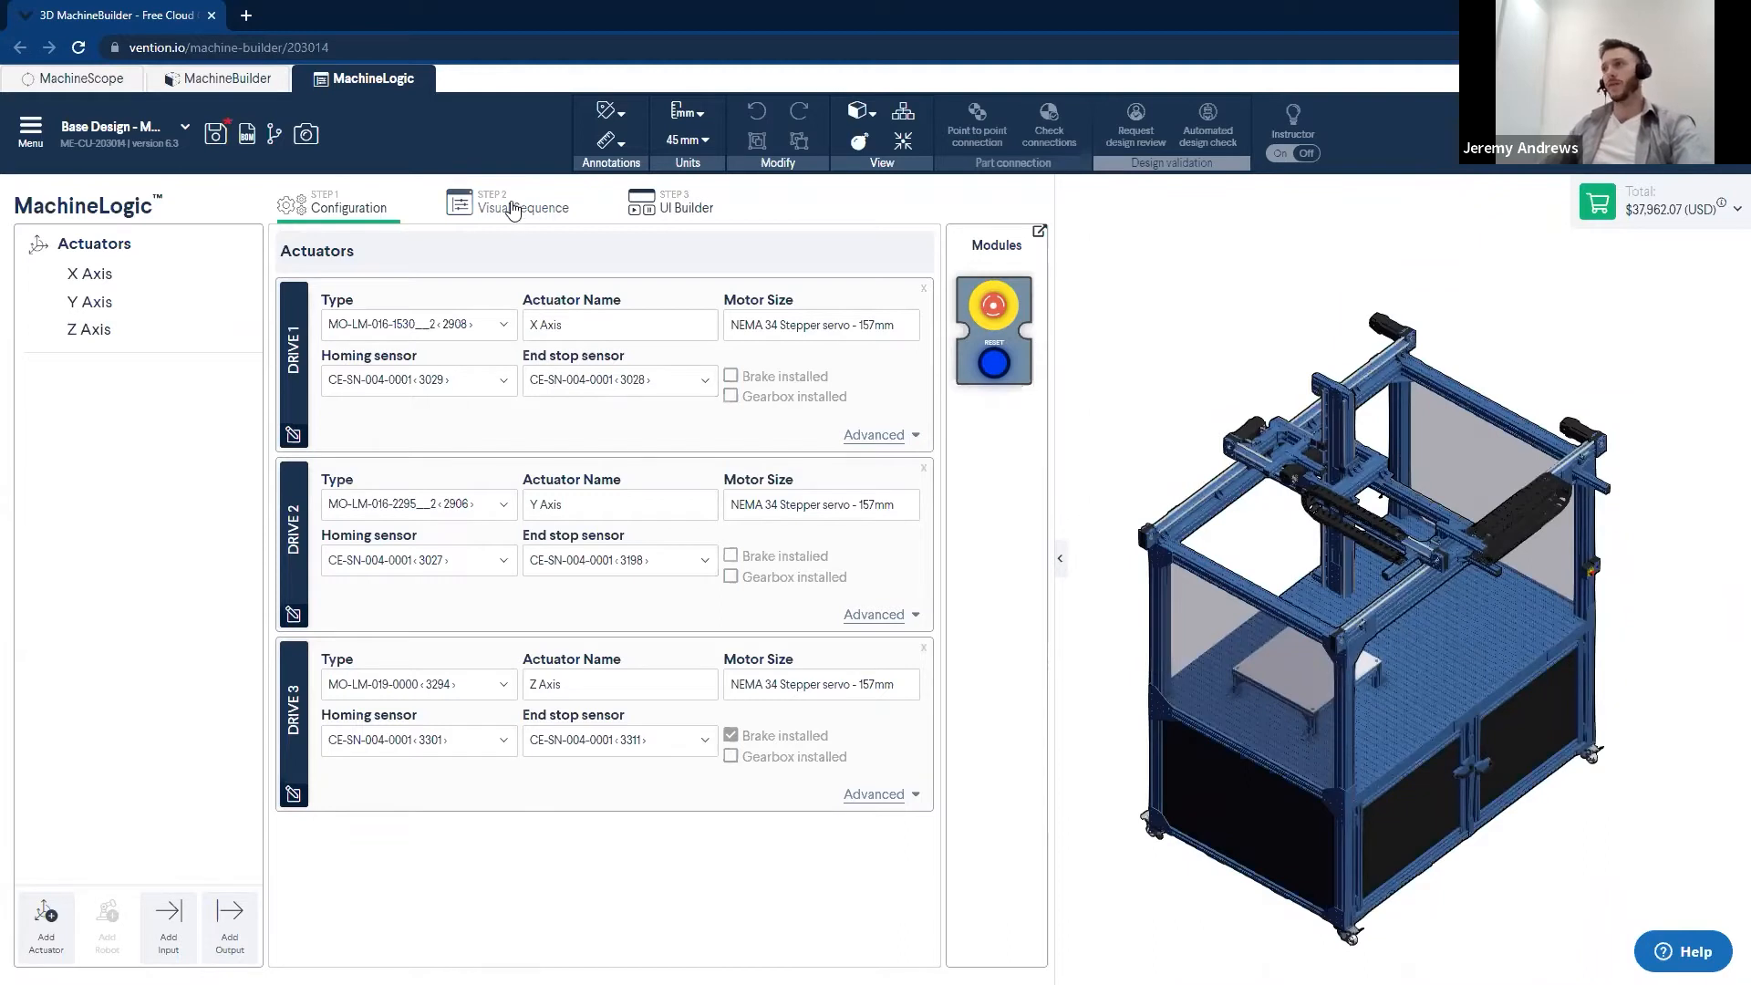
- Open the visual sequence program and review the Homing Sequence and Square Path commands against the machine seen from above
{"action": "left_click", "coordinate": [514, 208]}
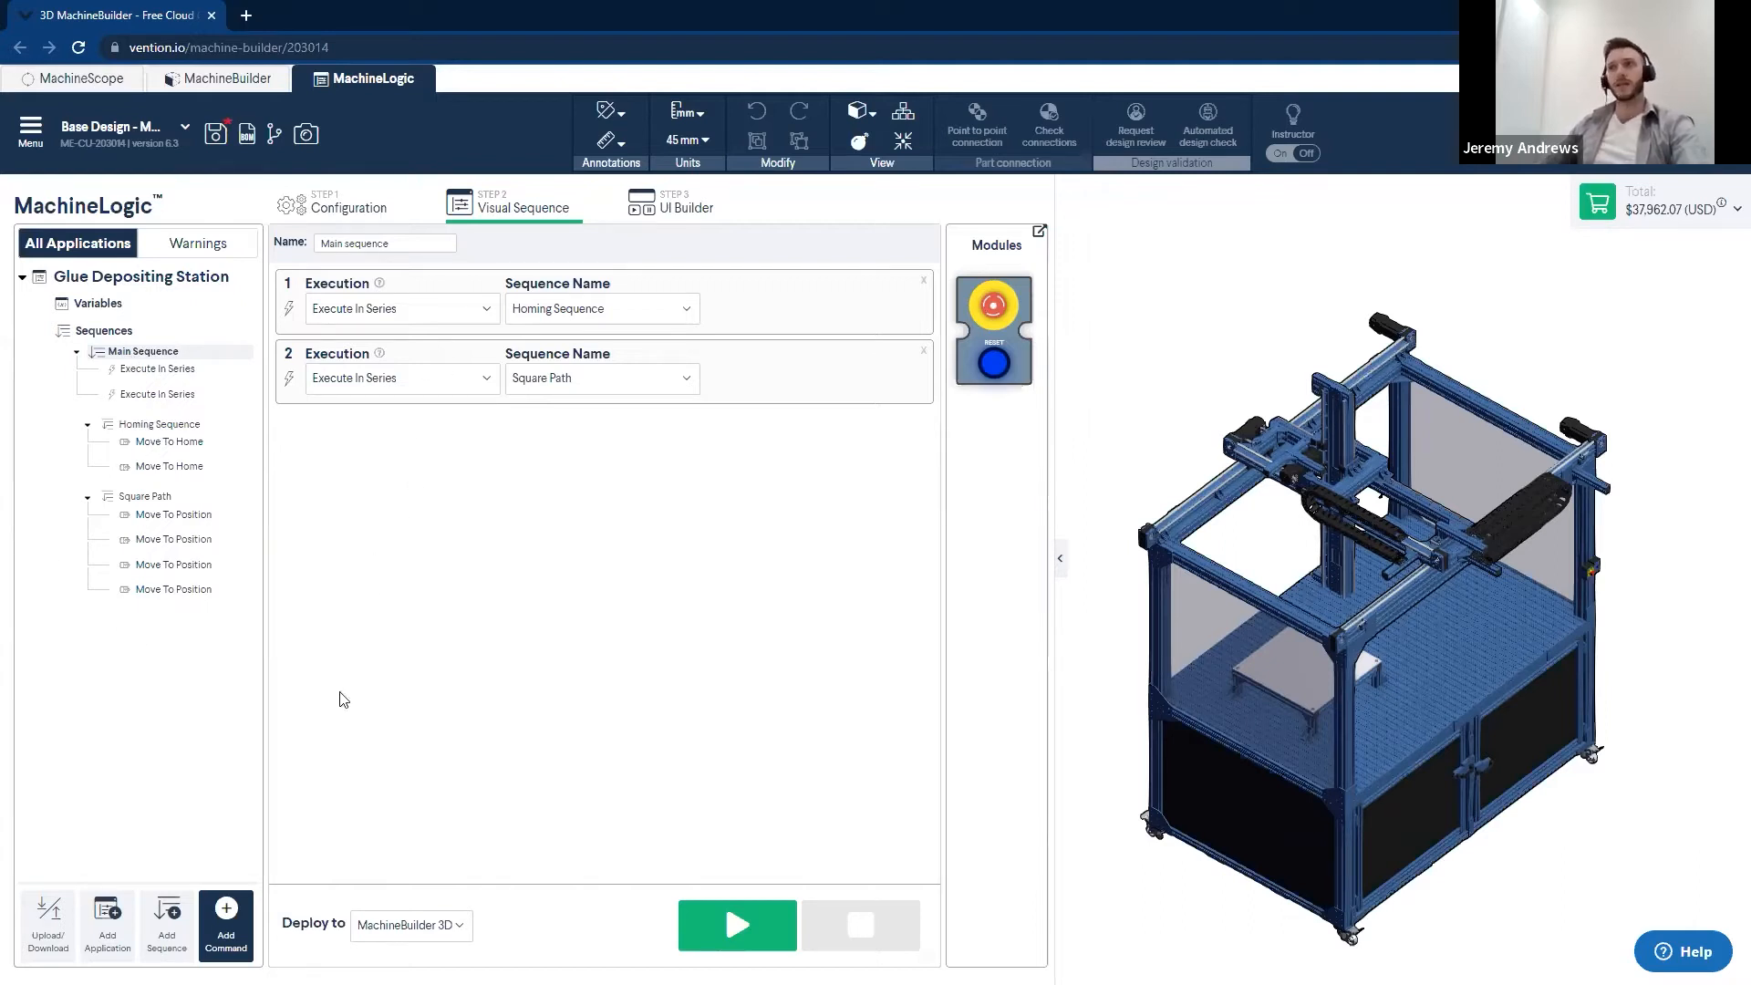
{"action": "left_click", "coordinate": [162, 425]}
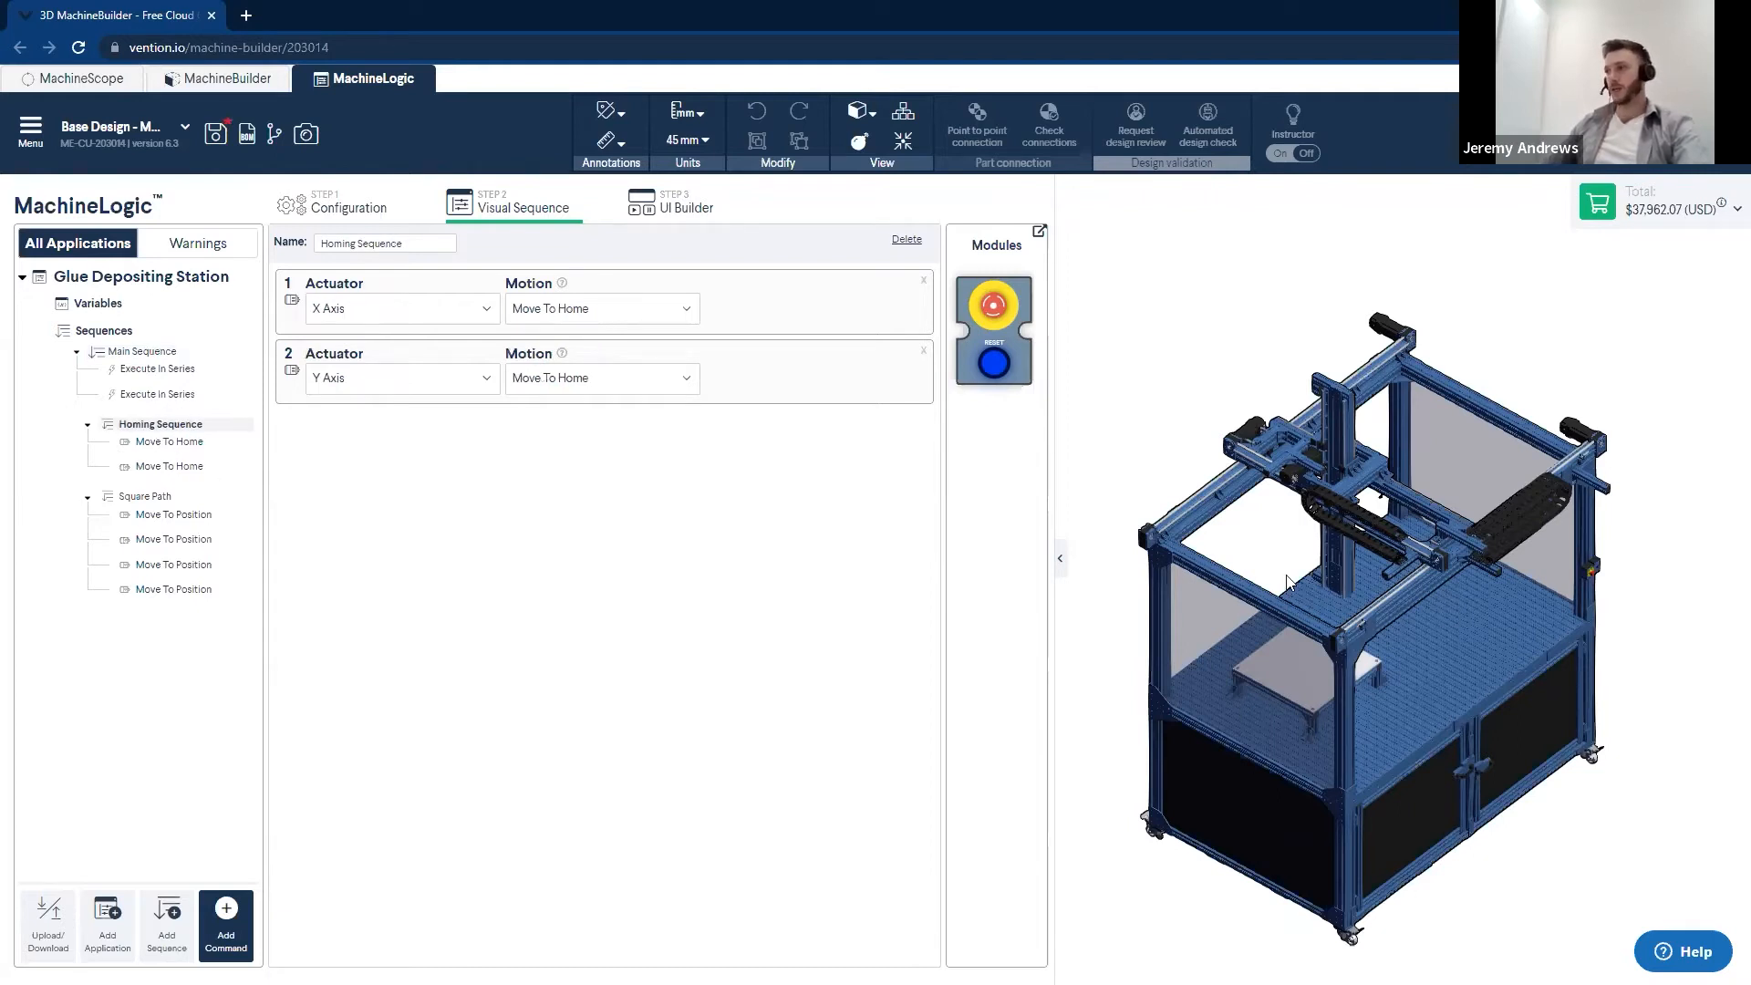
{"action": "left_click_drag", "start_coordinate": [1245, 625], "coordinate": [1311, 676]}
{"action": "scroll", "coordinate": [1321, 675], "scroll_direction": "up", "scroll_amount": 5}
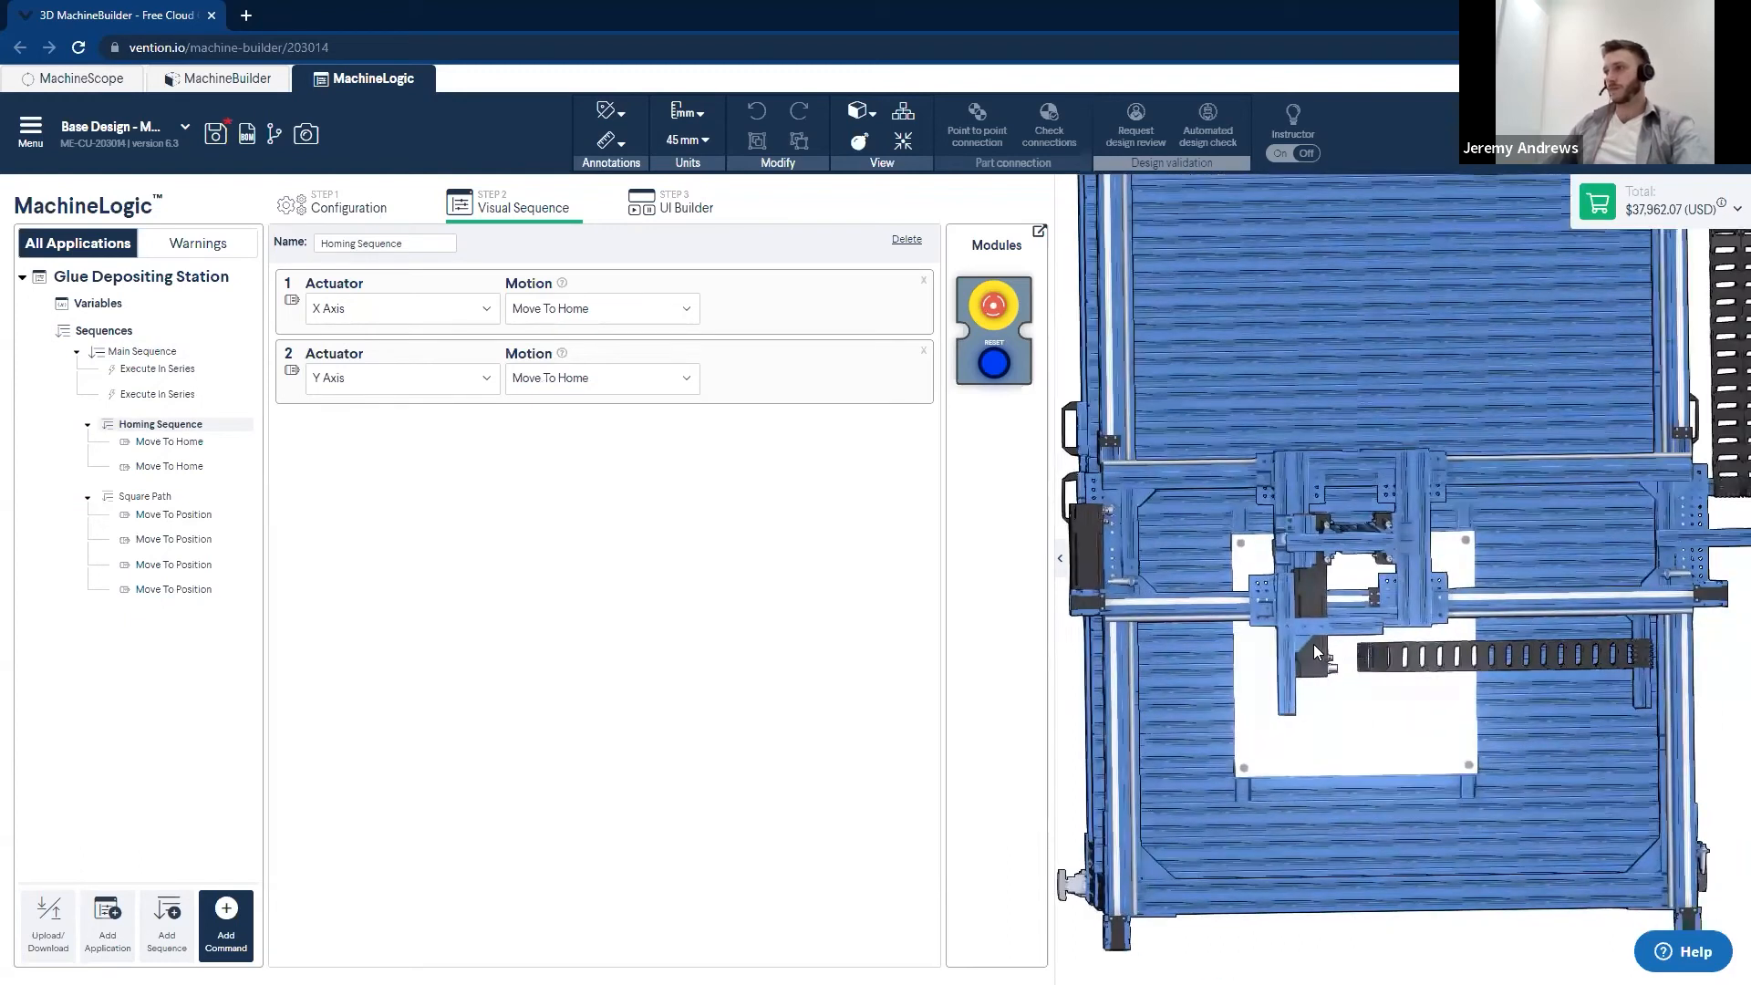
{"action": "scroll", "coordinate": [1359, 691], "scroll_direction": "up", "scroll_amount": 3}
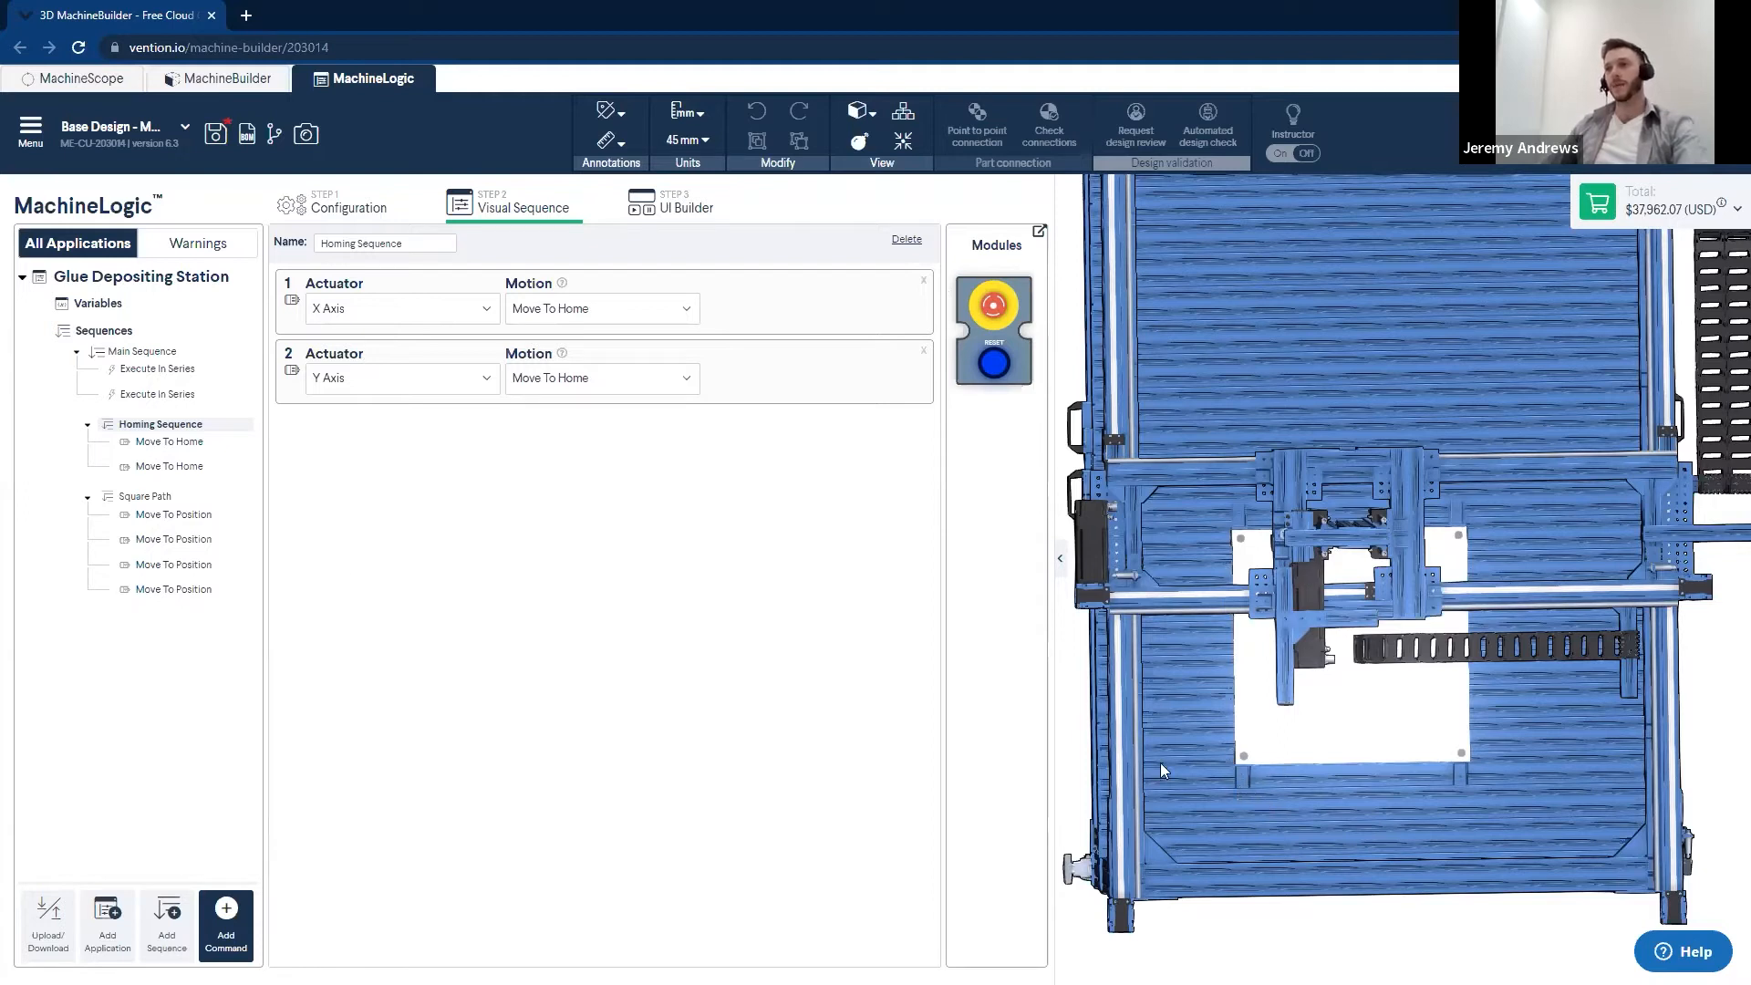
{"action": "left_click", "coordinate": [144, 497]}
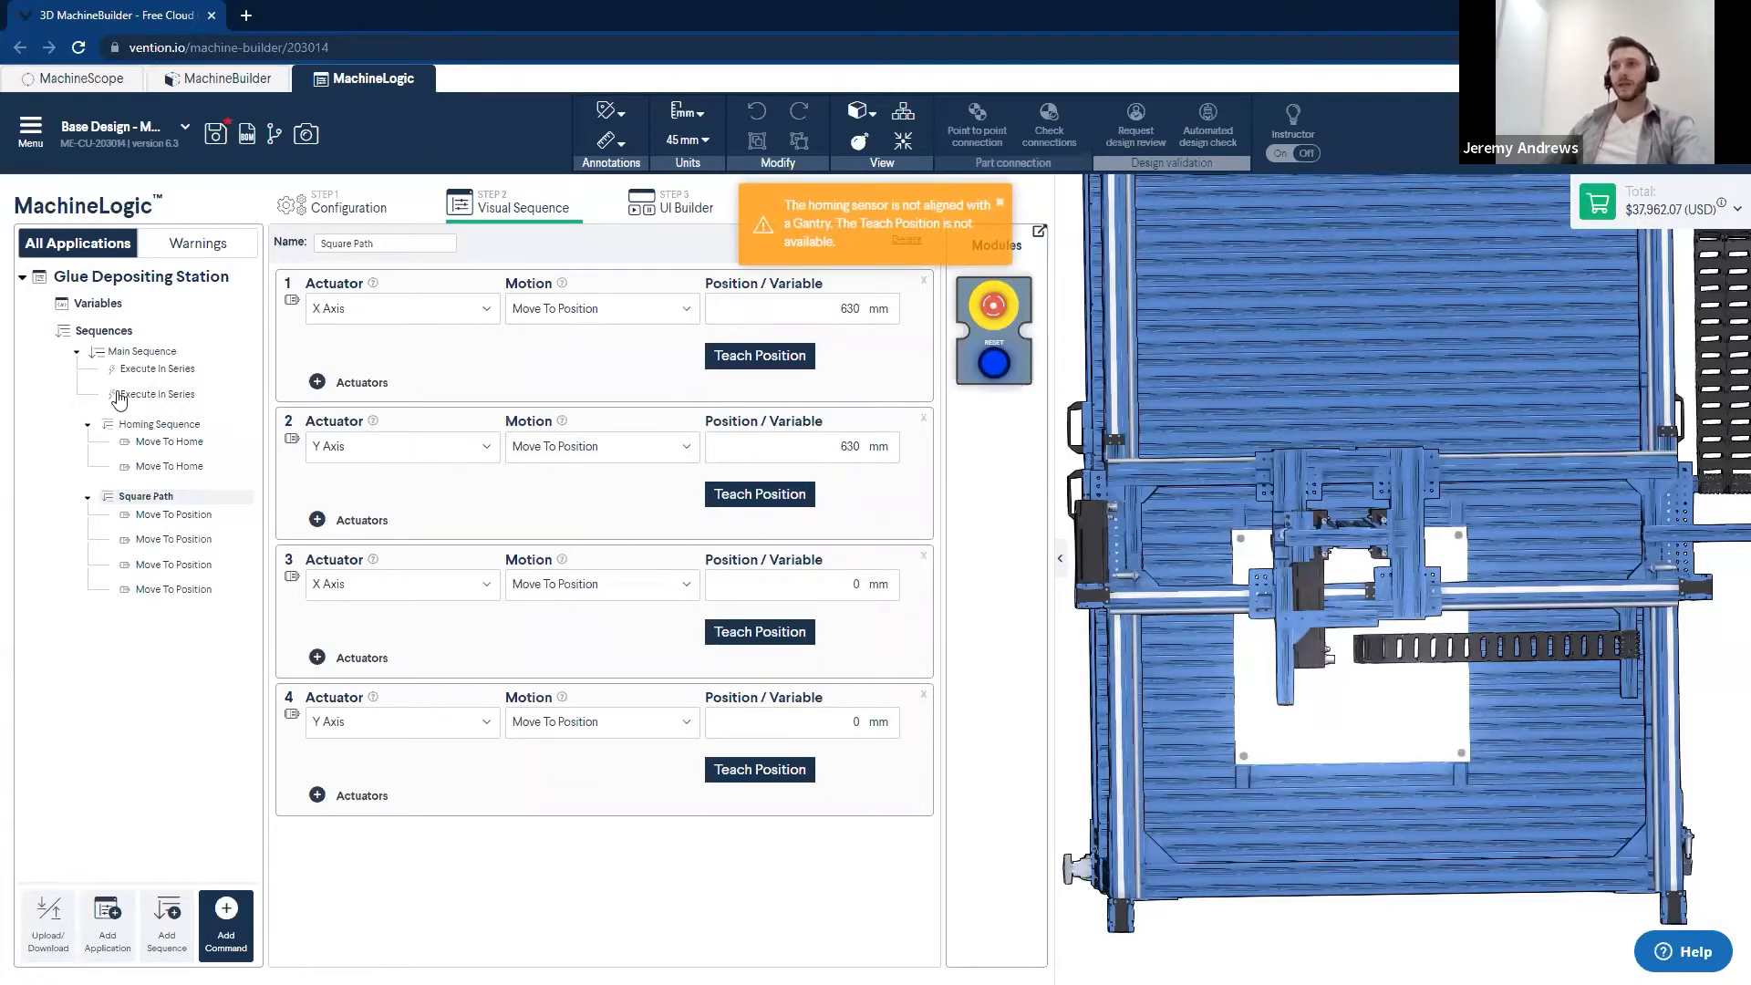
- Delete both execution commands from the Main Sequence
{"action": "left_click", "coordinate": [127, 352]}
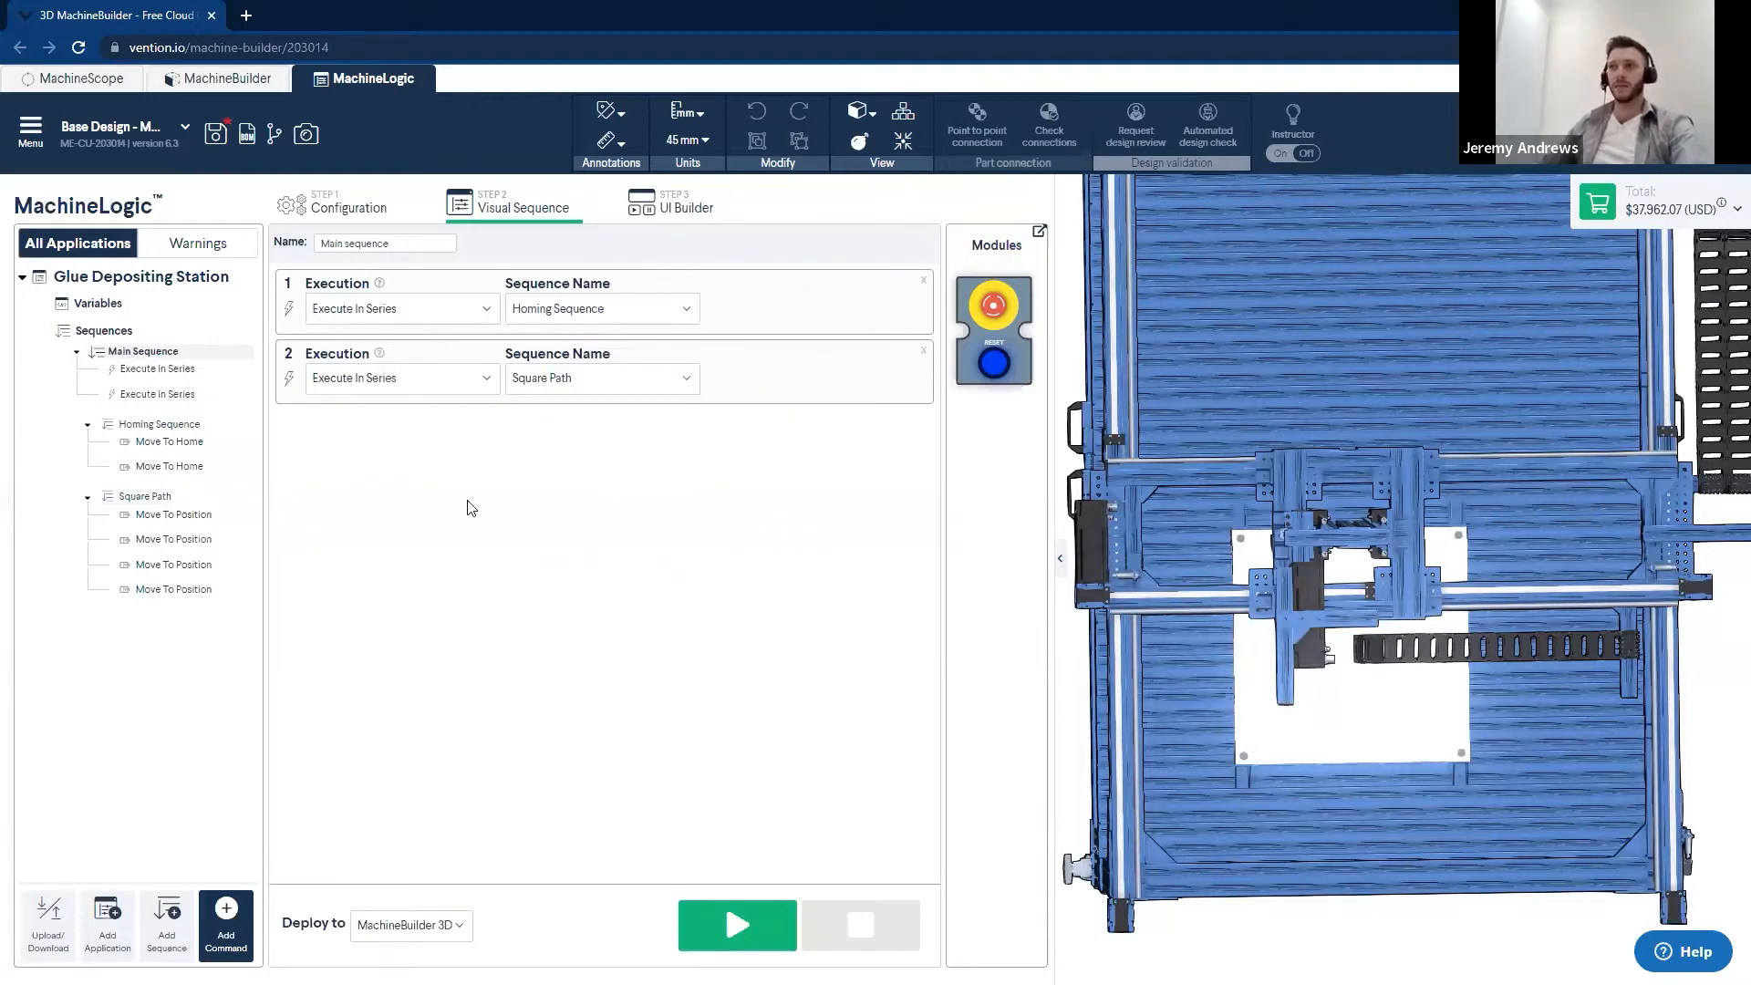
{"action": "left_click", "coordinate": [923, 280]}
{"action": "left_click", "coordinate": [923, 280]}
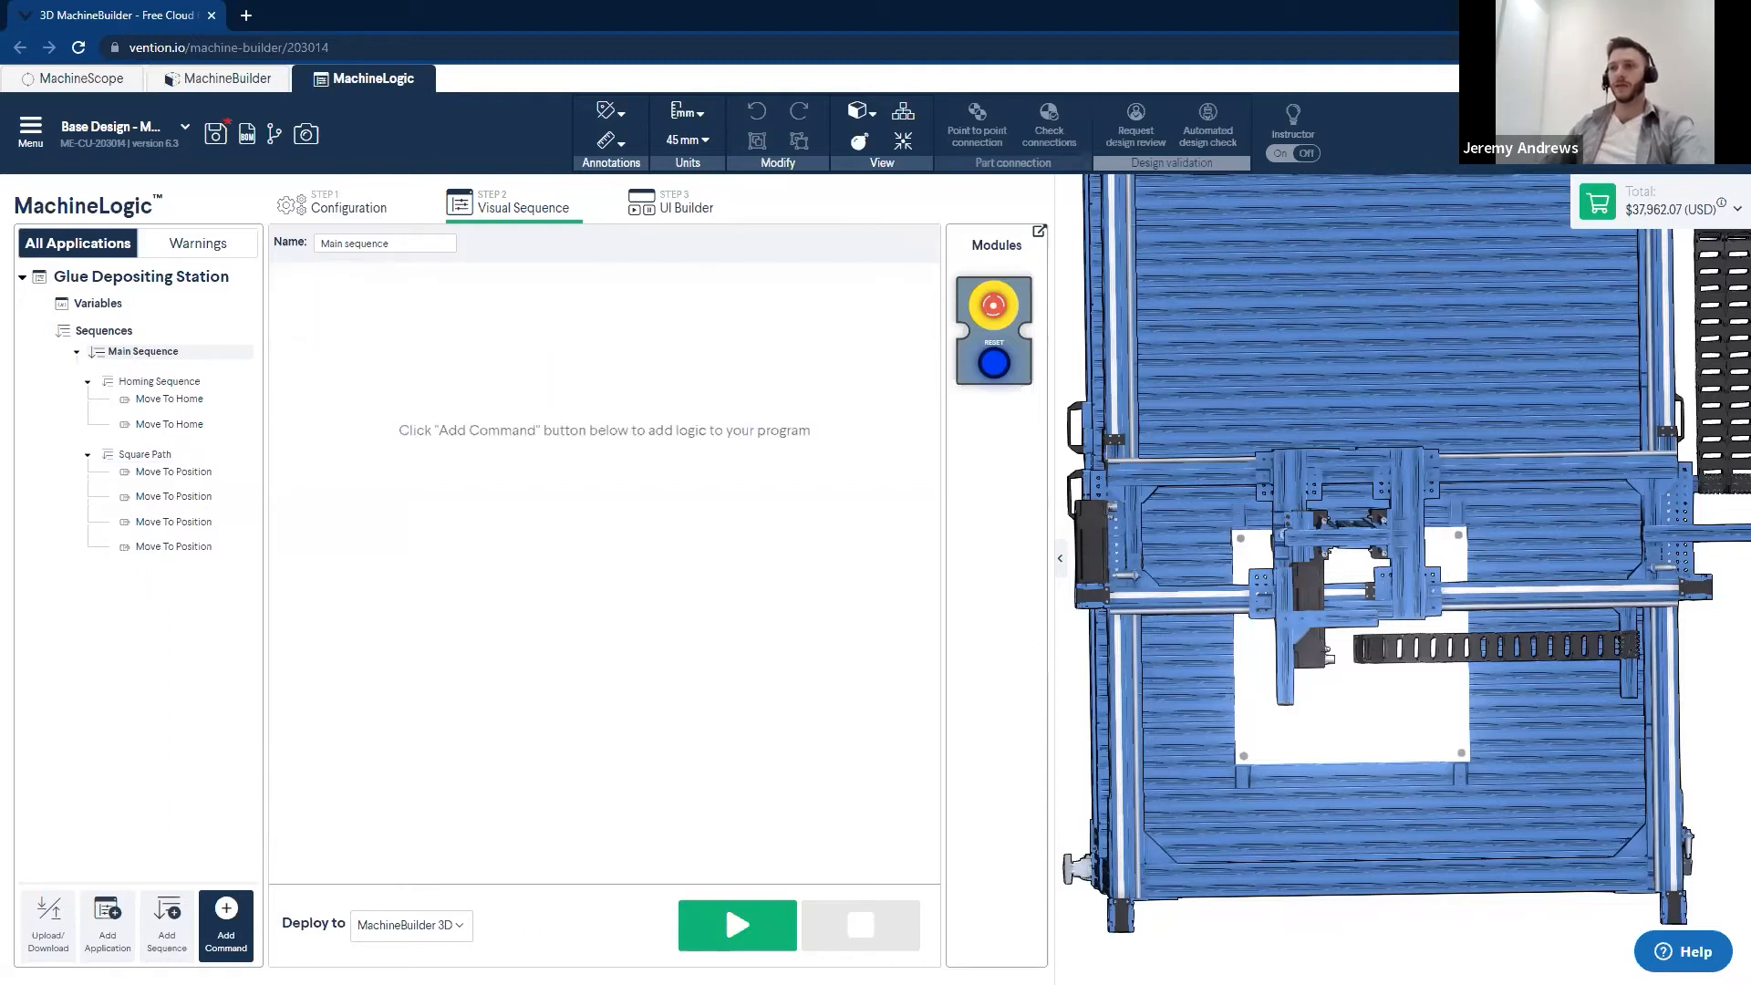
- Add two execution commands to the empty Main Sequence
{"action": "left_click", "coordinate": [237, 932]}
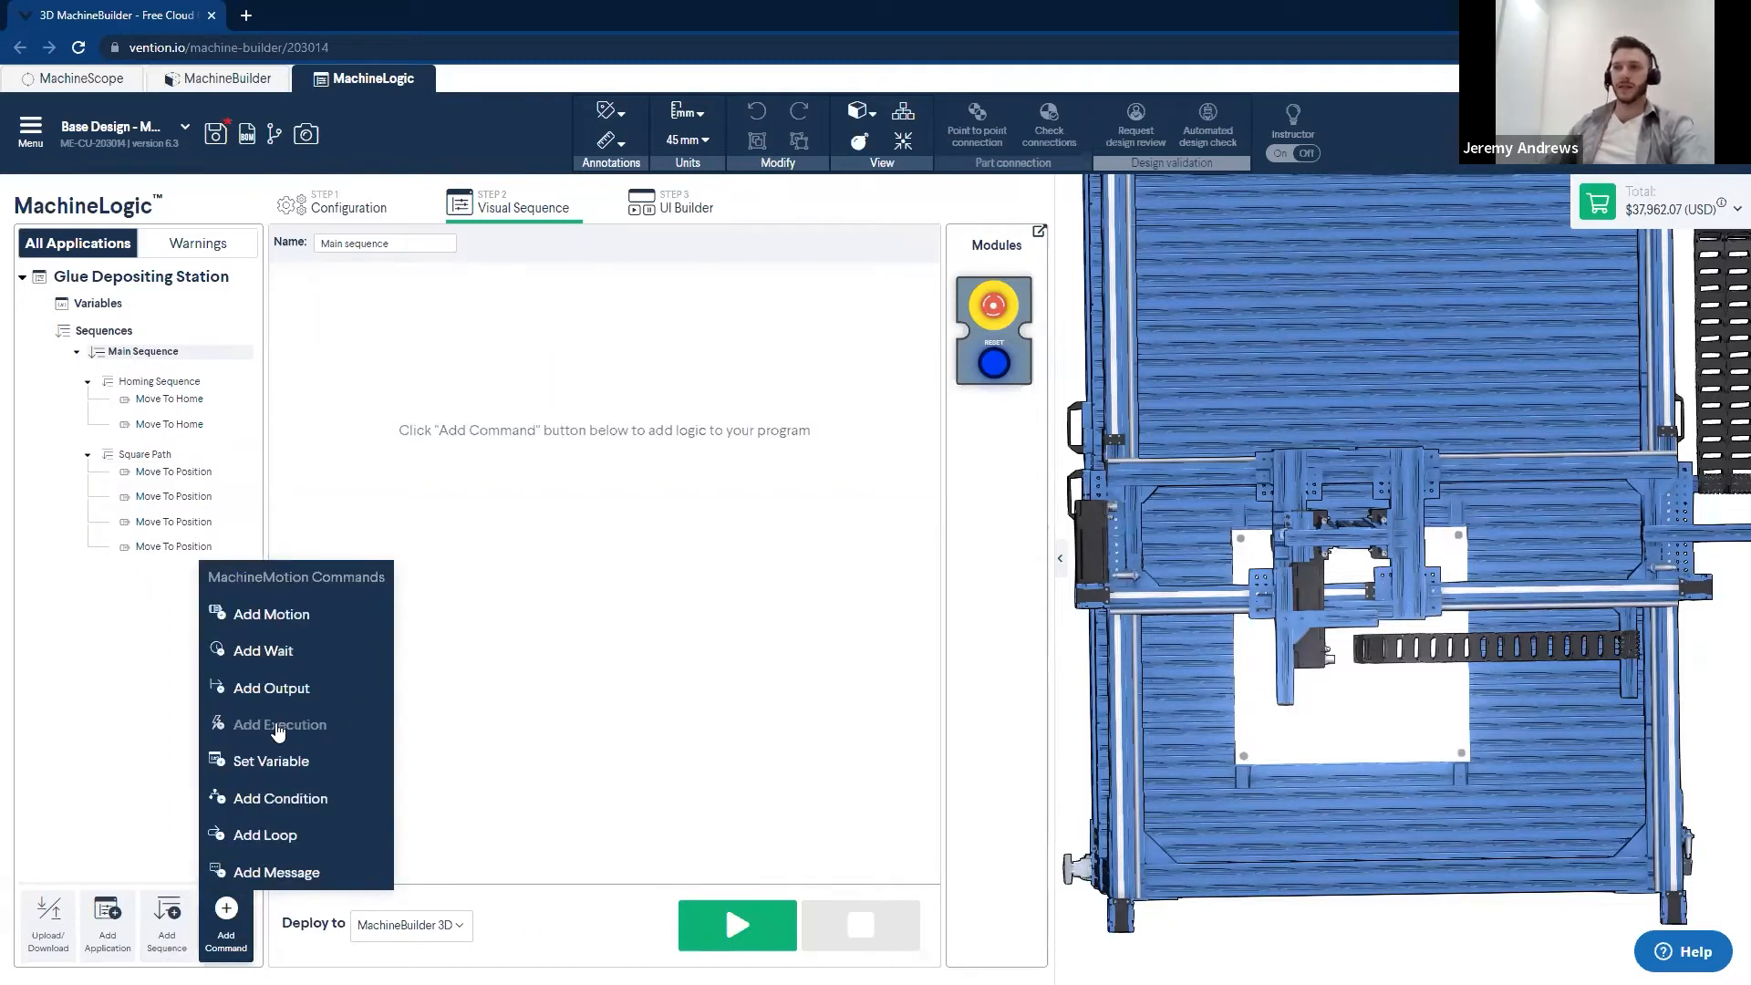
{"action": "left_click", "coordinate": [278, 726]}
{"action": "left_click", "coordinate": [278, 726]}
{"action": "left_click", "coordinate": [529, 651]}
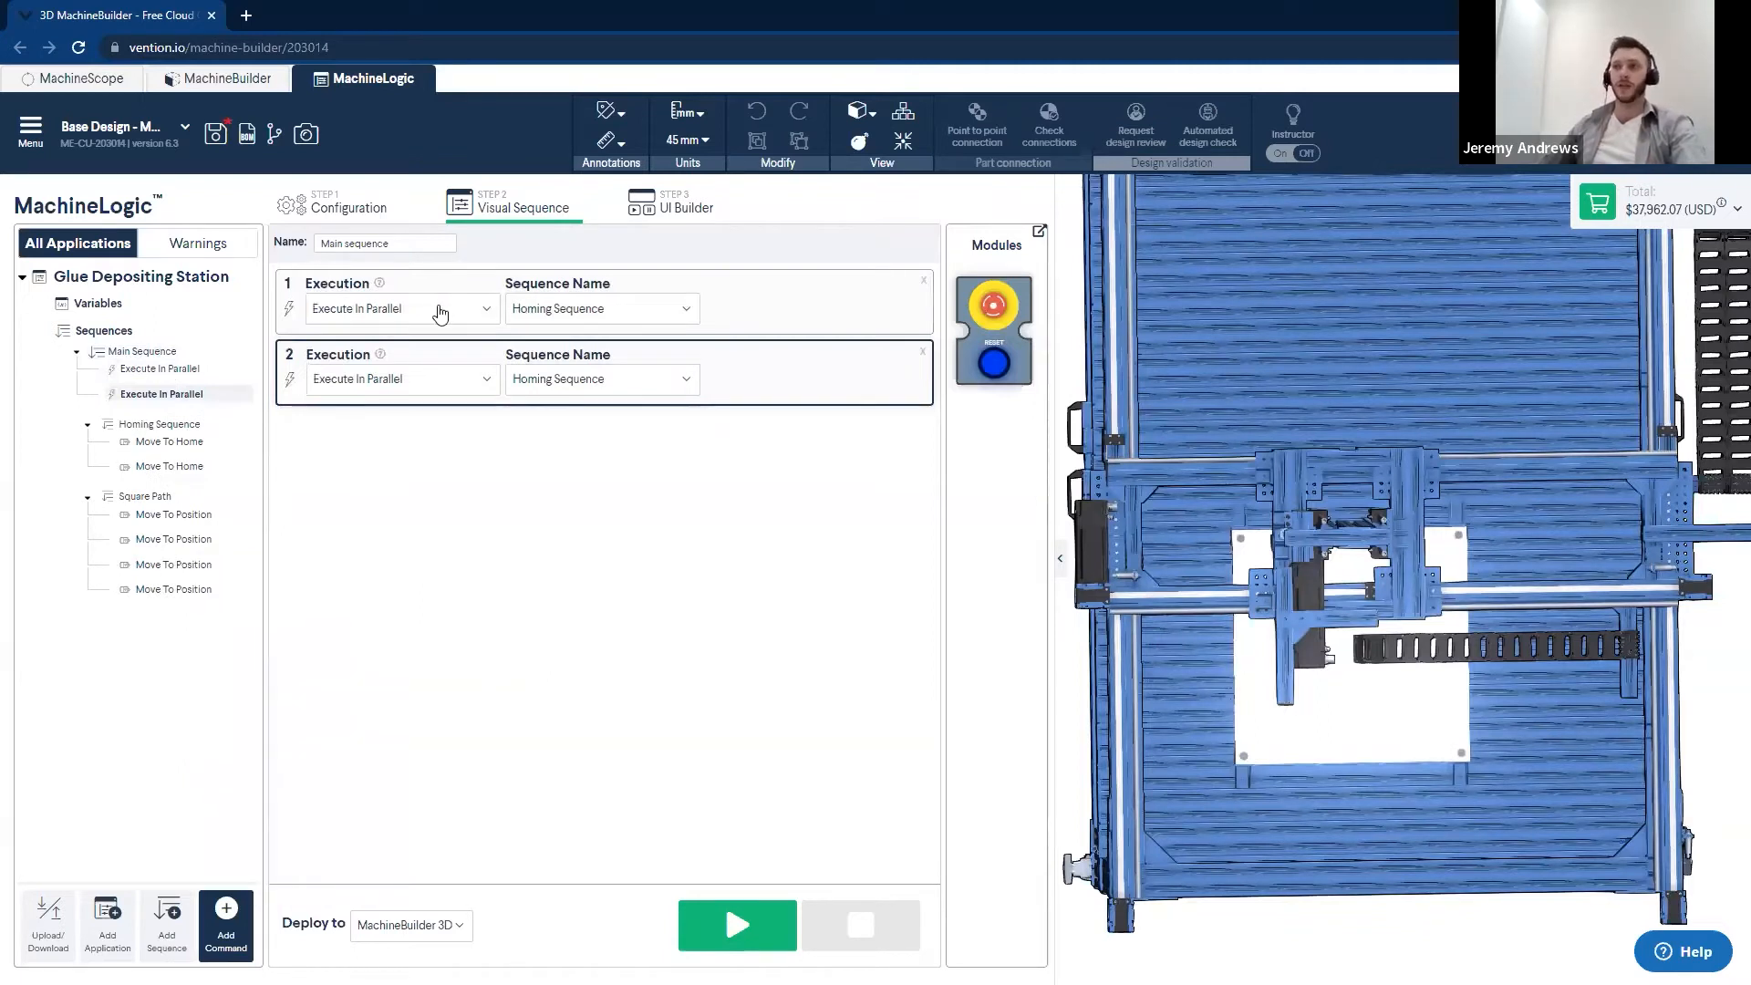
- Set both execution commands in the Main Sequence to Execute In Series
{"action": "left_click", "coordinate": [438, 310]}
{"action": "left_click", "coordinate": [365, 351]}
{"action": "left_click", "coordinate": [401, 380]}
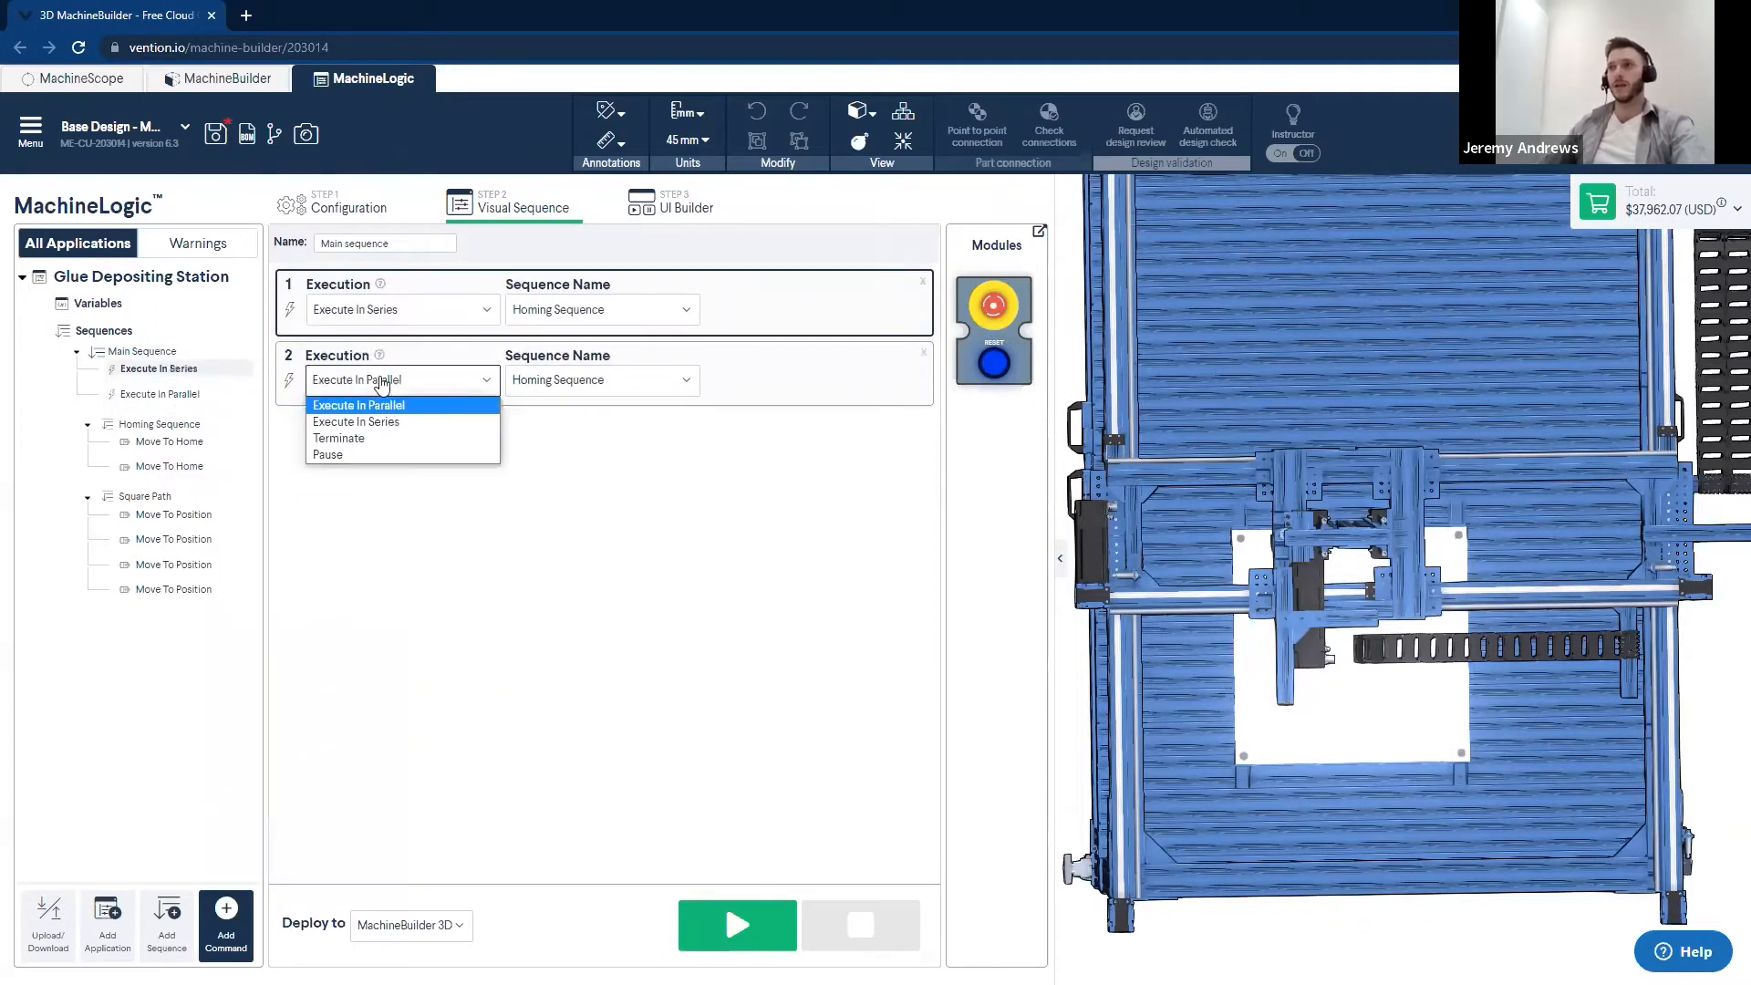
{"action": "left_click", "coordinate": [374, 420]}
- Keep Homing Sequence for the first execution command and assign Square Path to the second
{"action": "left_click", "coordinate": [685, 310]}
{"action": "left_click", "coordinate": [714, 520]}
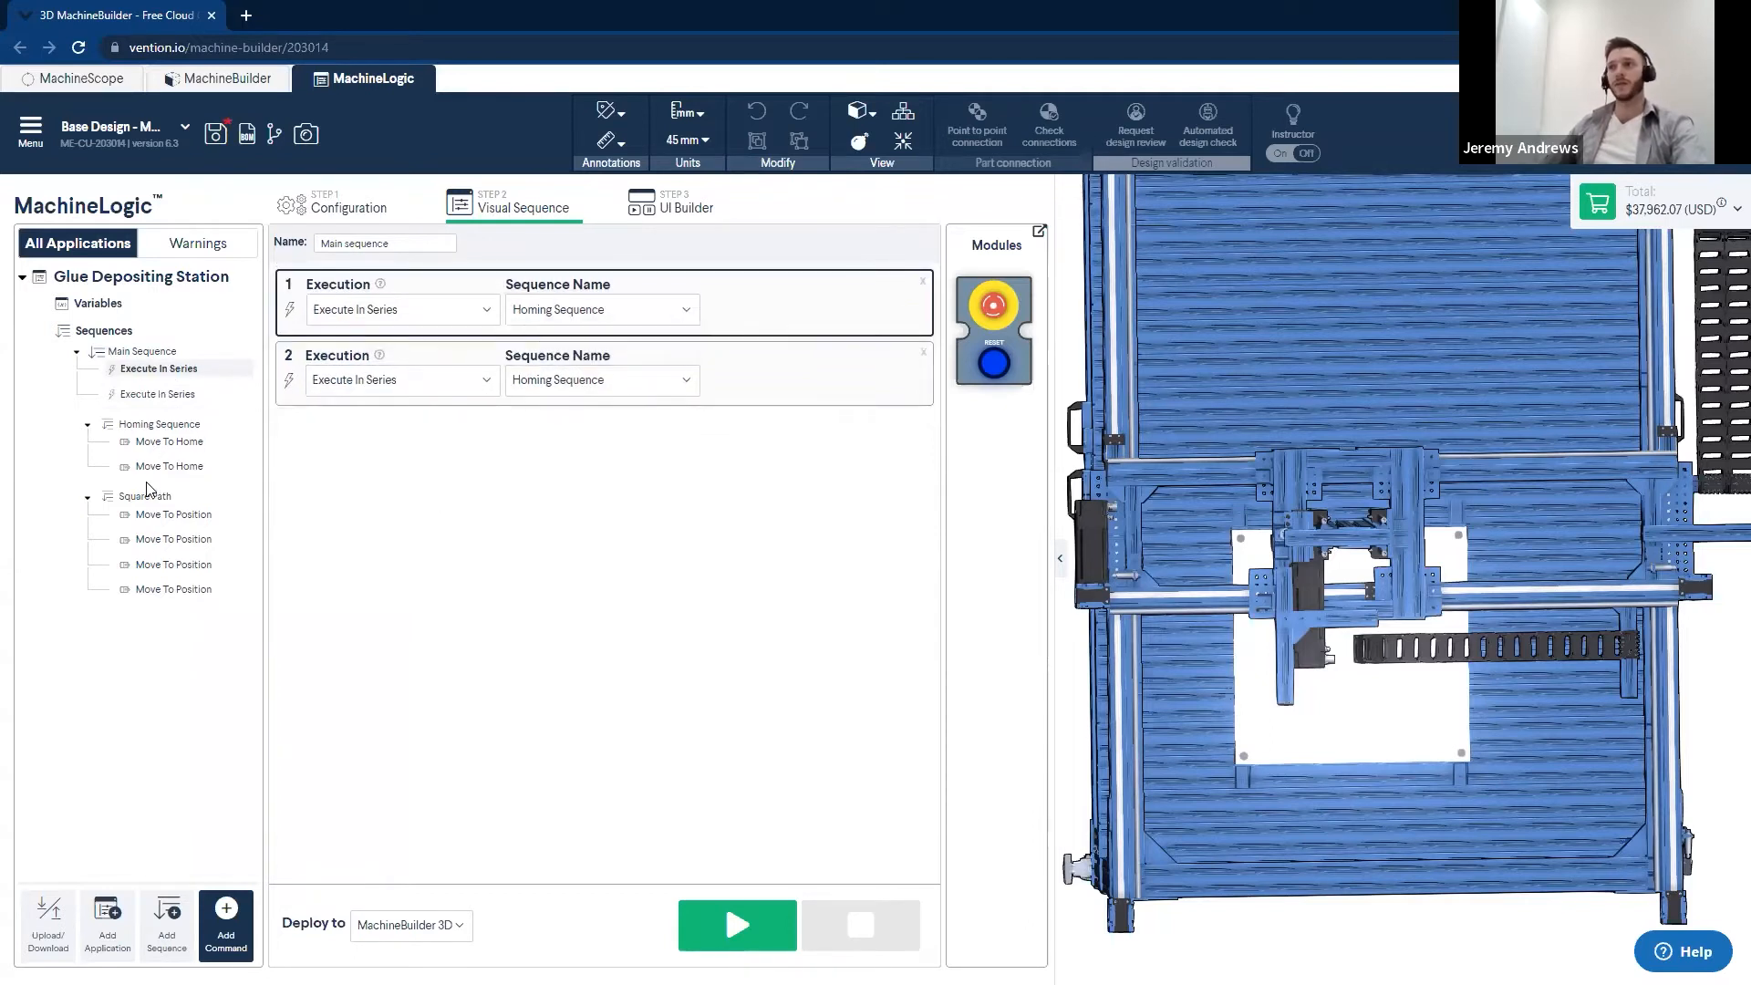
{"action": "left_click", "coordinate": [607, 381]}
{"action": "left_click", "coordinate": [566, 424]}
- Run the Main Sequence as a simulation on the MachineBuilder 3D model, viewed from above
{"action": "middle_click_drag", "start_coordinate": [1383, 695], "coordinate": [1270, 813]}
{"action": "middle_click_drag", "start_coordinate": [1334, 740], "coordinate": [1345, 746]}
{"action": "left_click", "coordinate": [737, 925]}
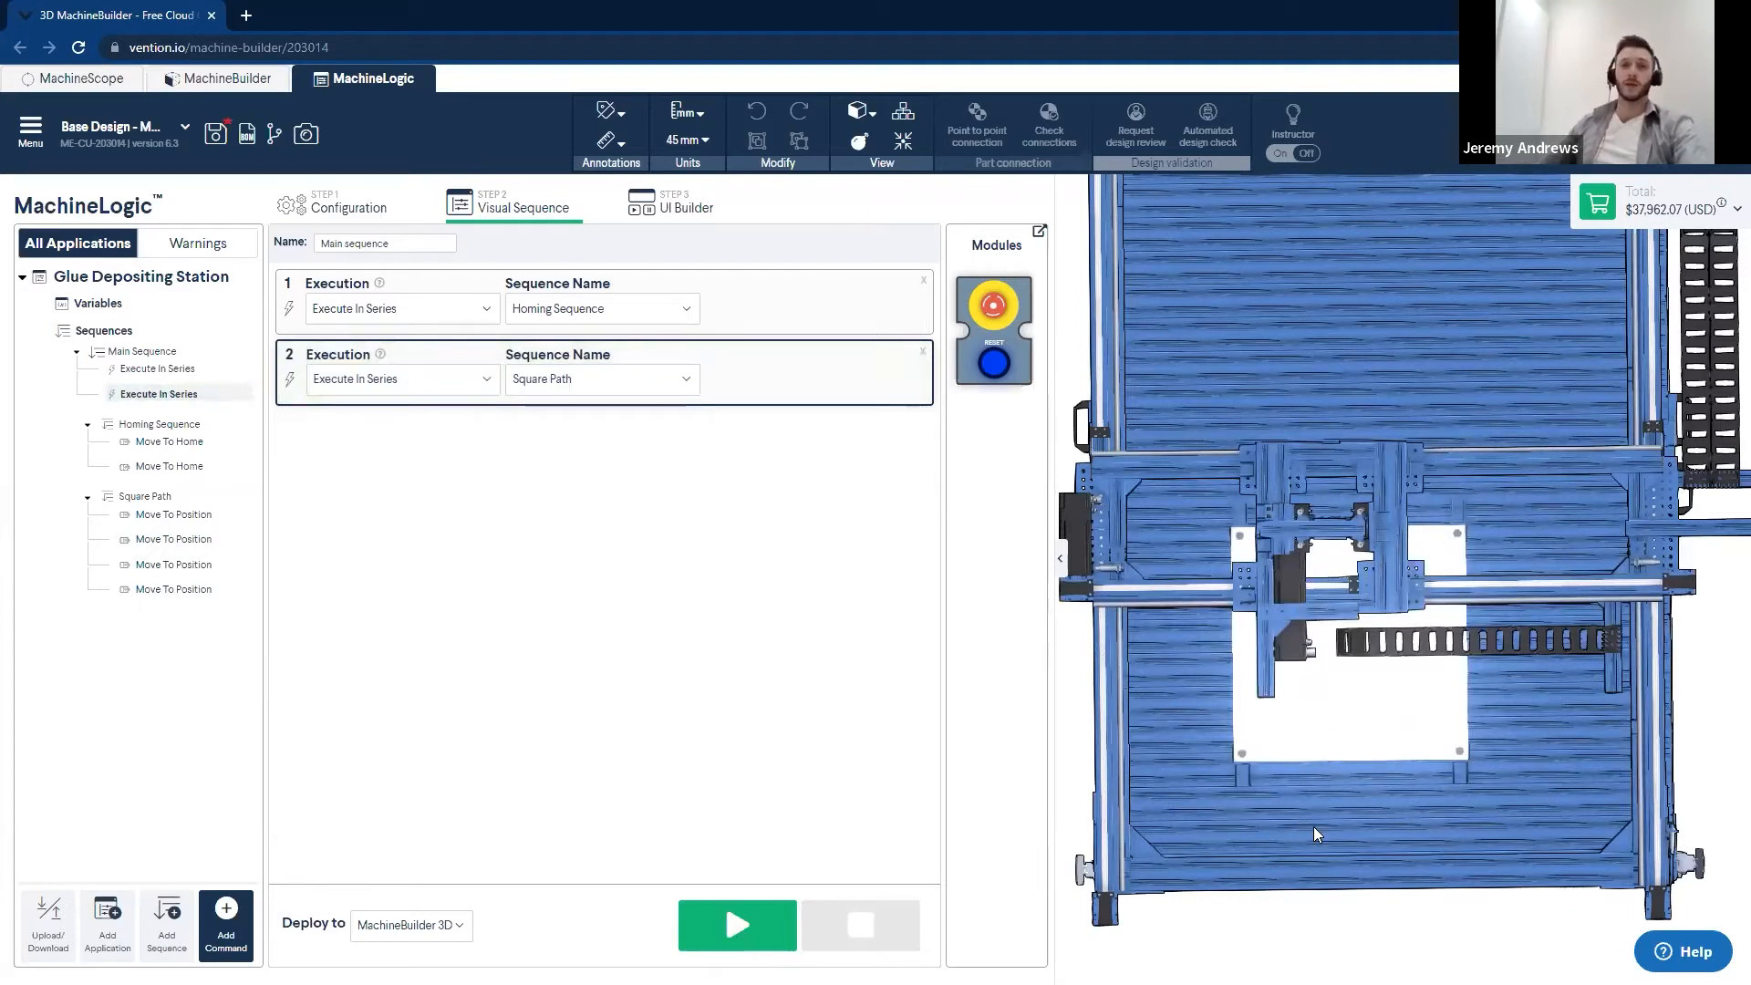
- Switch to the presentation's Spiral Path slide to view the path's points, dimensions and spacing
{"action": "scroll", "coordinate": [1222, 882], "scroll_direction": "down", "scroll_amount": 2}
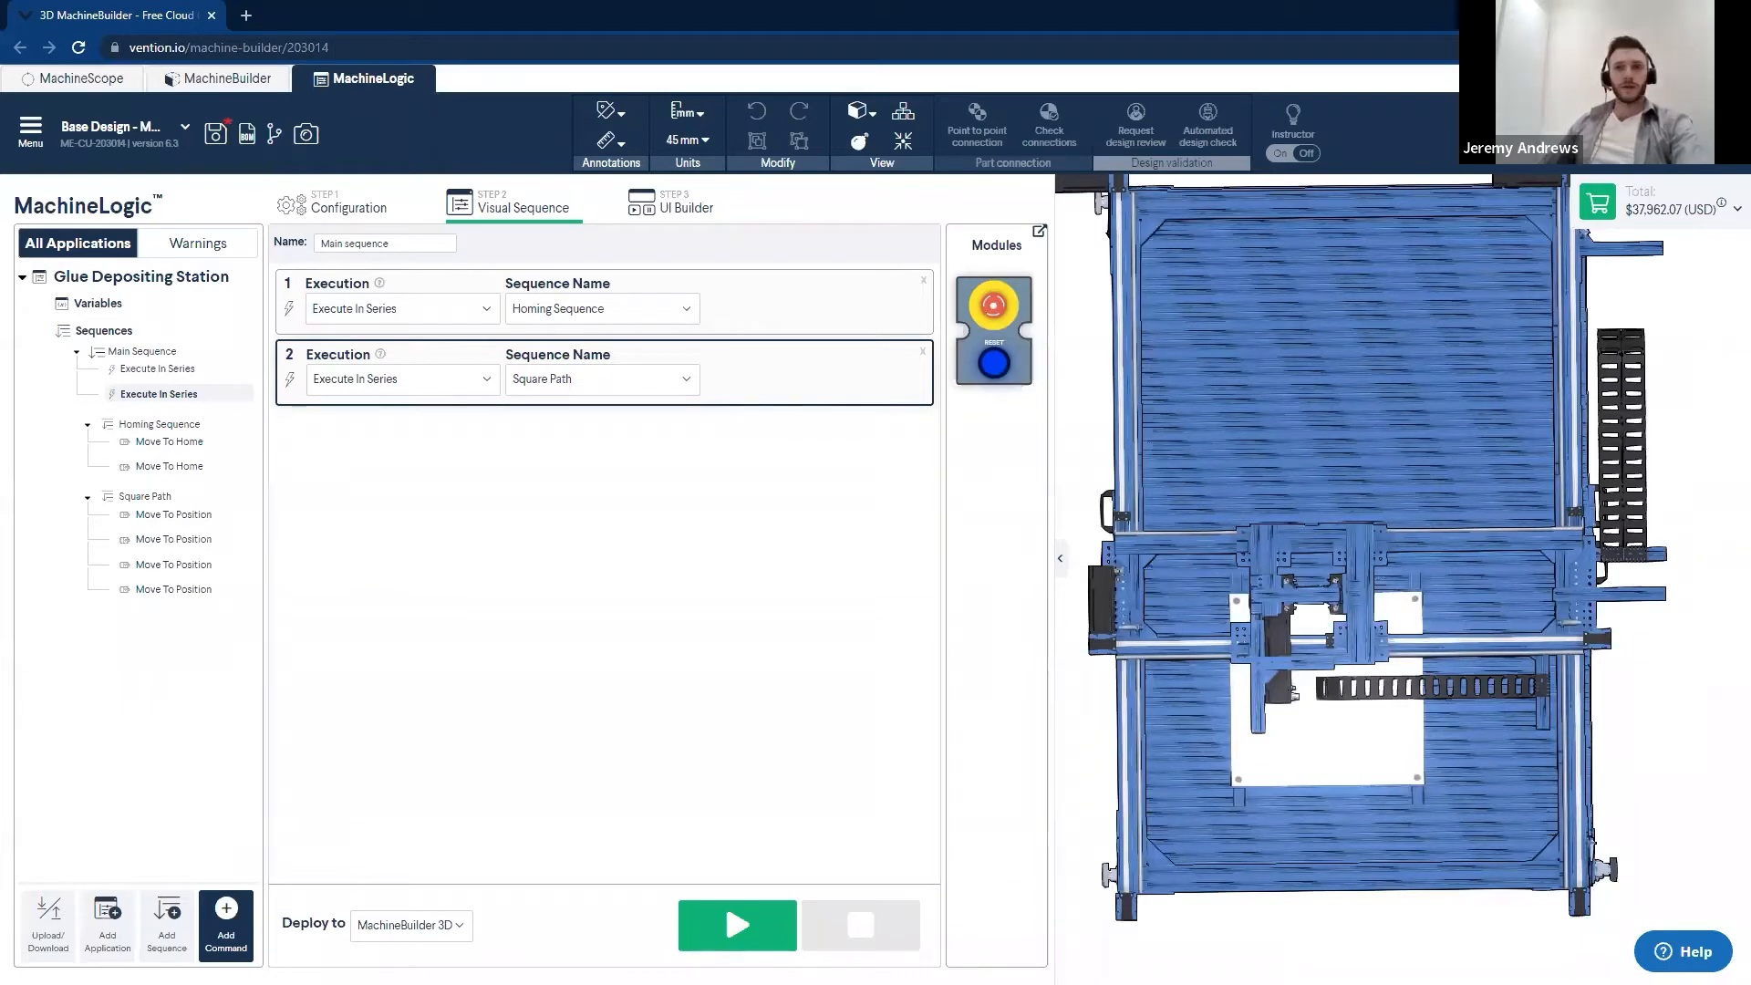
{"action": "key", "text": "alt+Tab"}
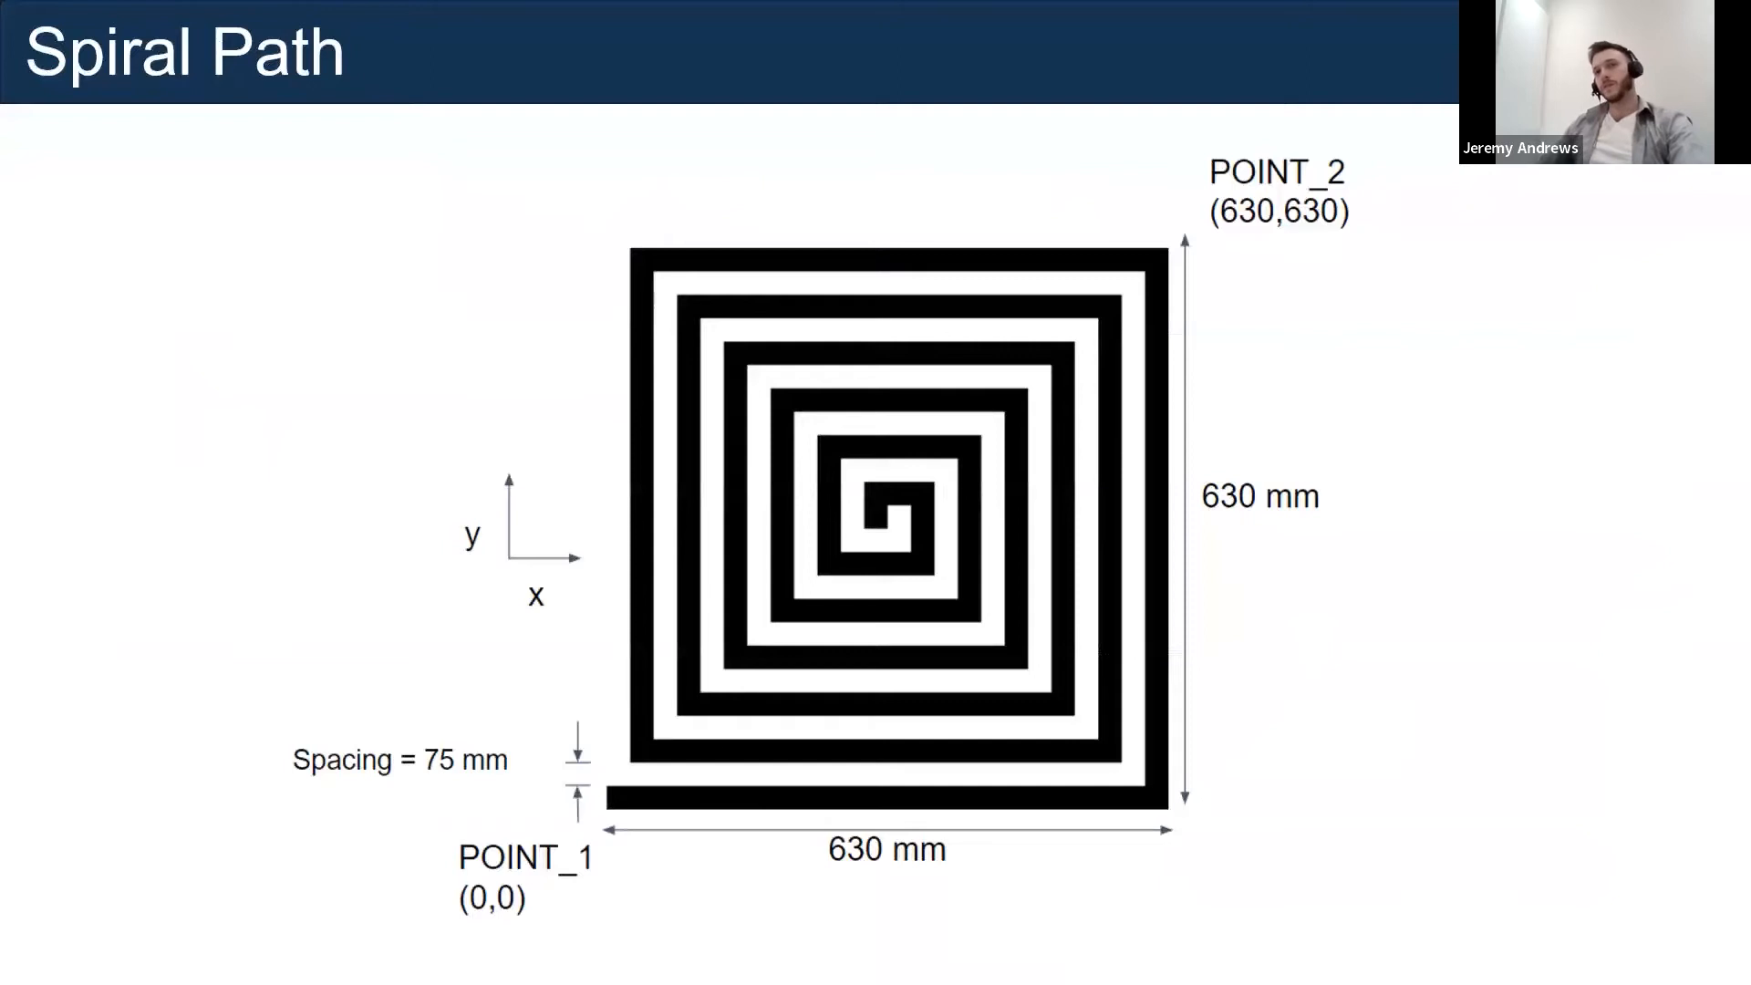
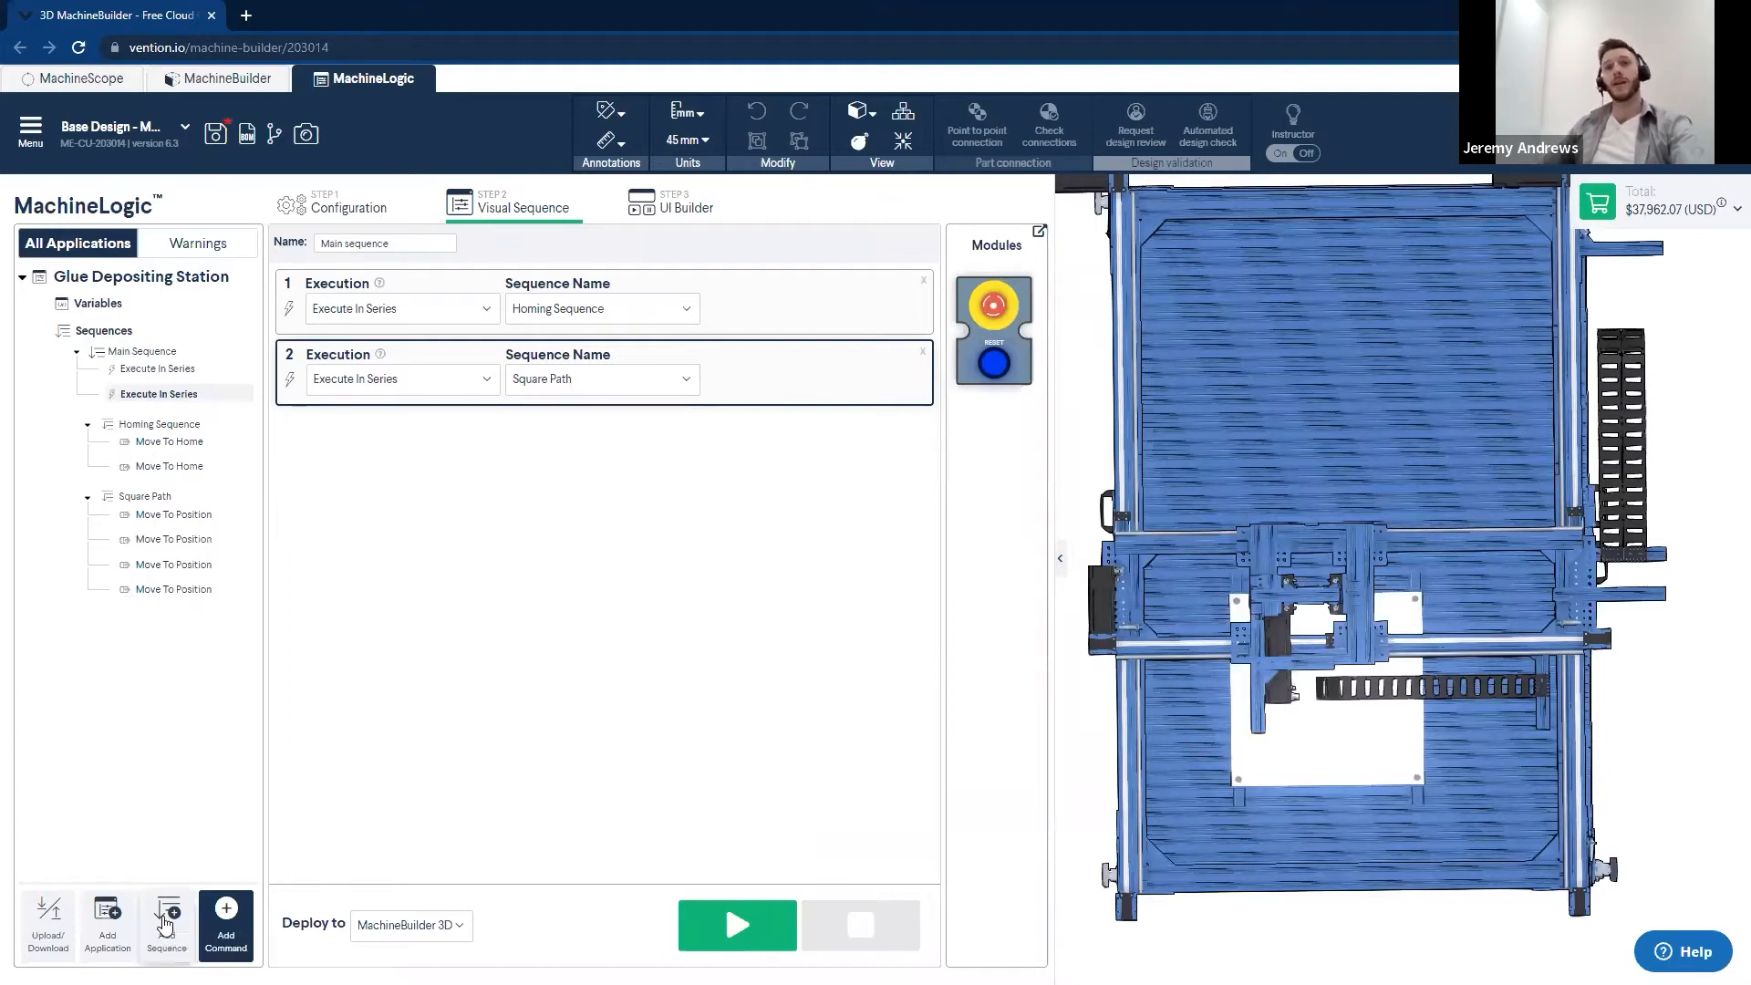
- Add a new child sequence to the Glue Depositing Station application and name it Spiral Path
{"action": "left_click", "coordinate": [165, 930]}
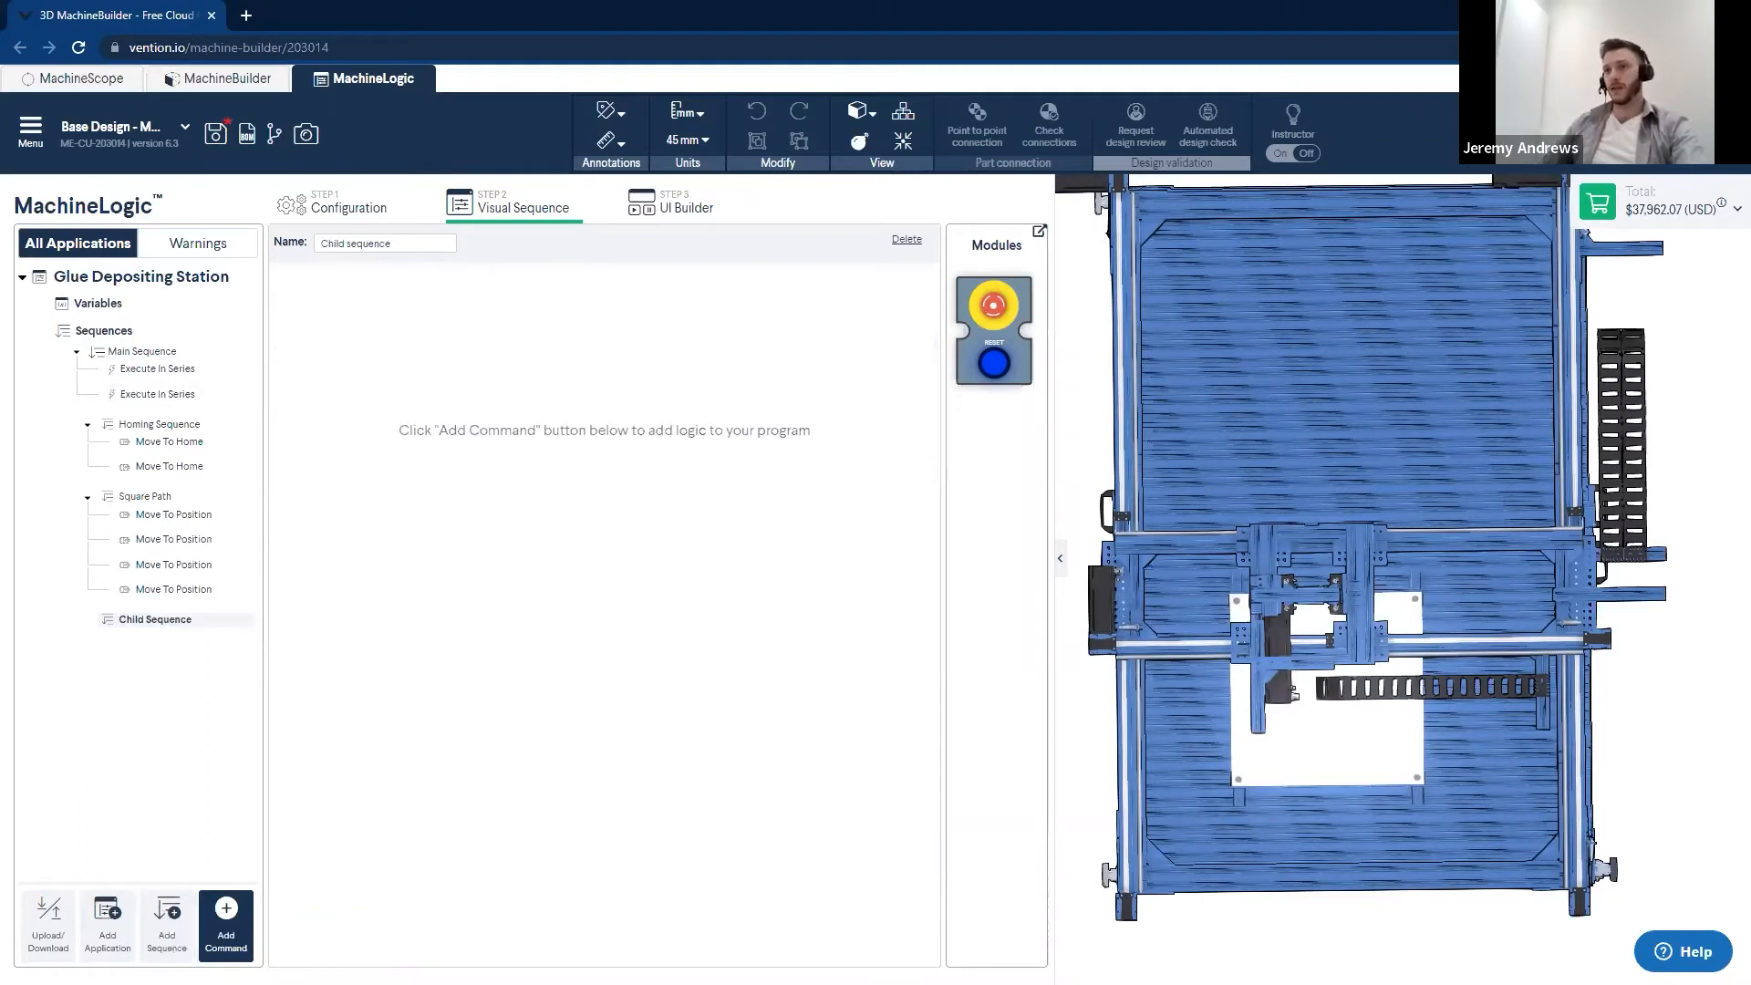
{"action": "left_click_drag", "start_coordinate": [417, 244], "coordinate": [293, 249]}
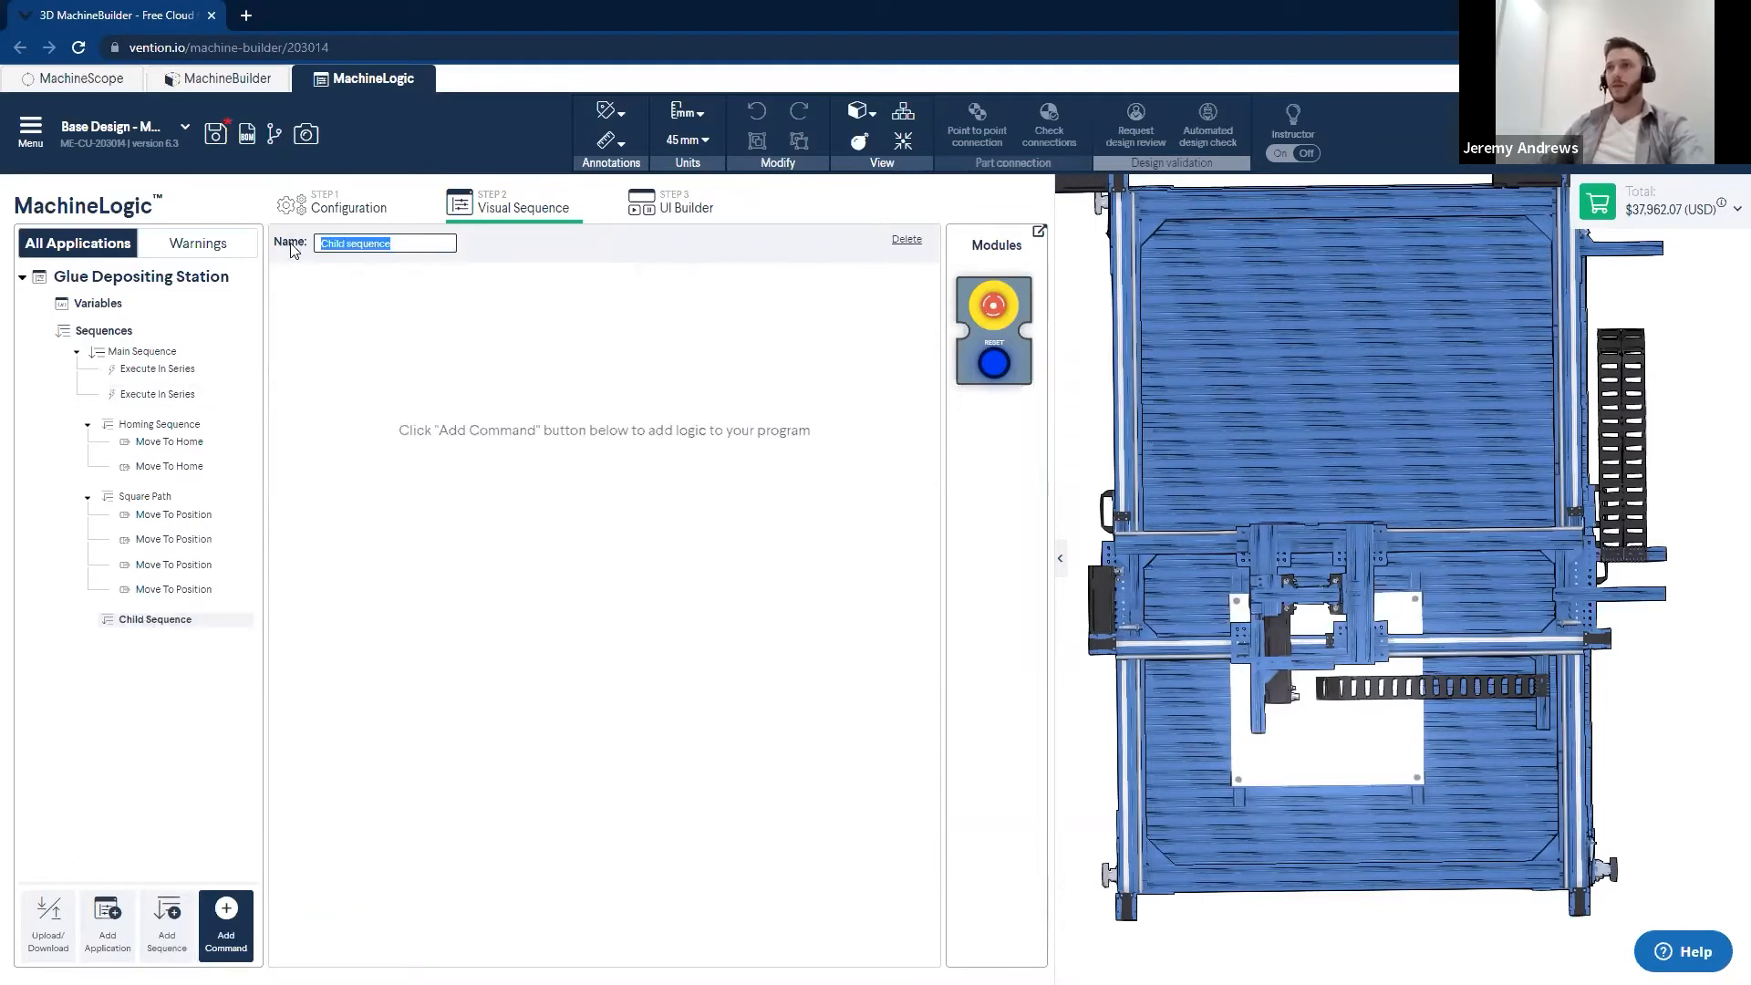
{"action": "type", "text": "Spiral Pa"}
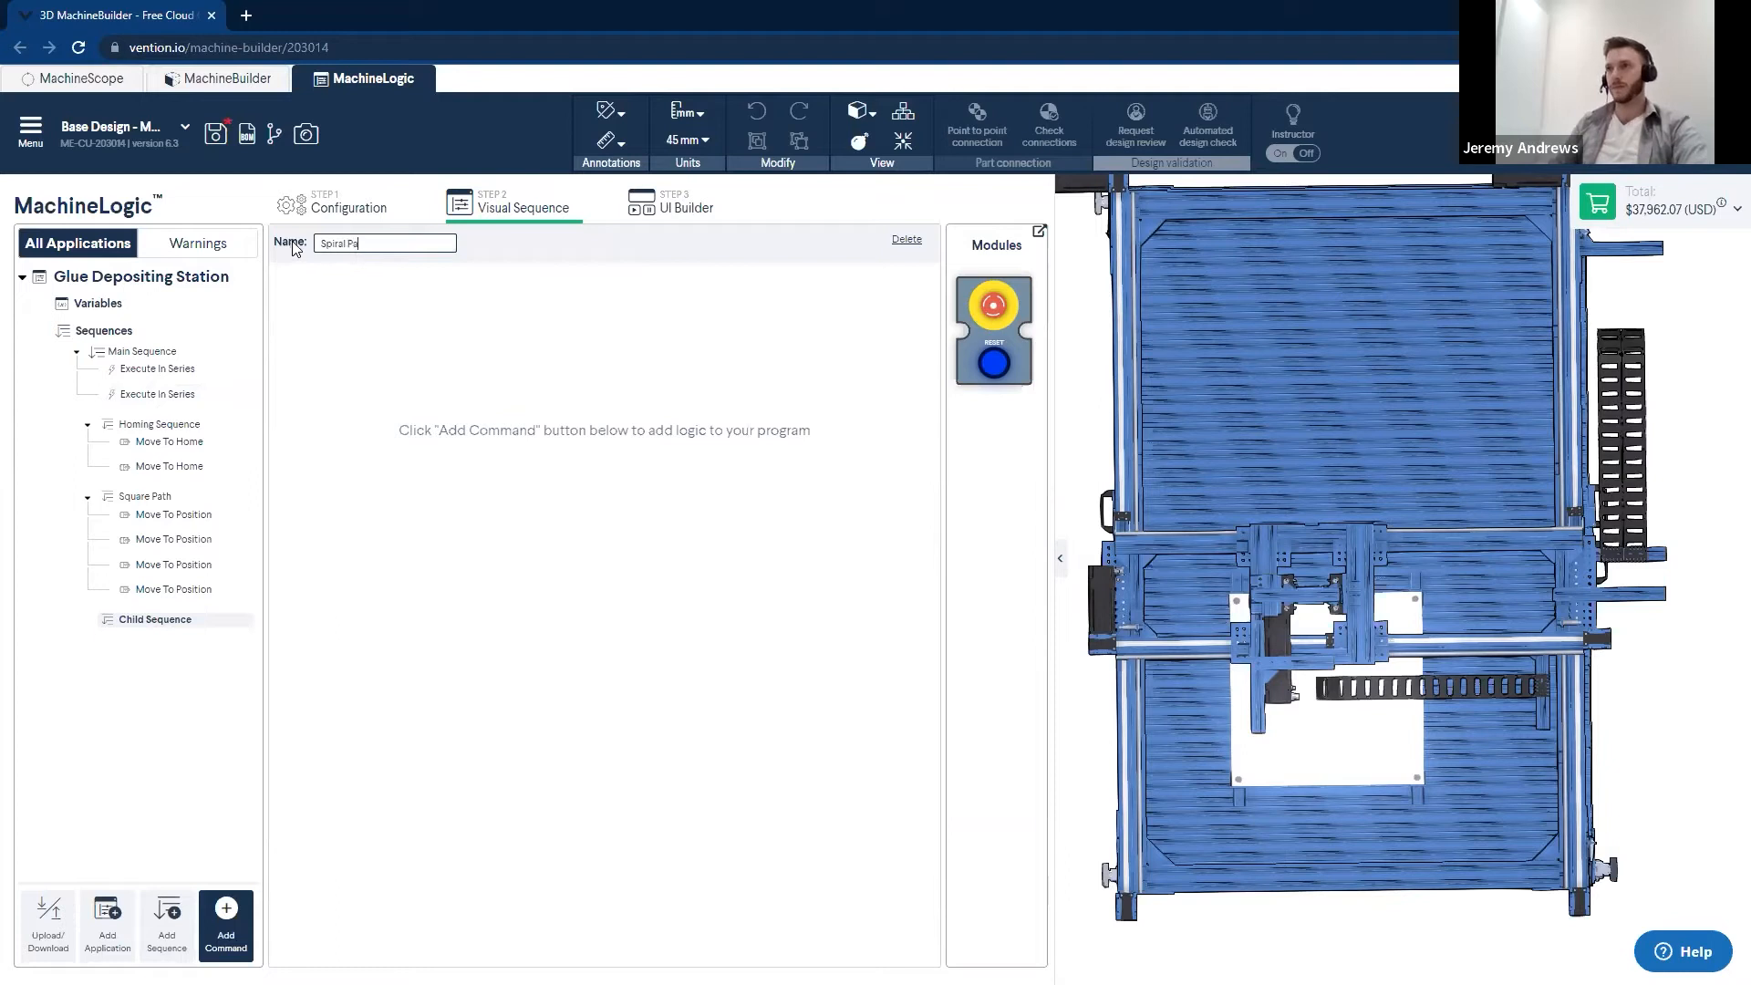
{"action": "type", "text": "th"}
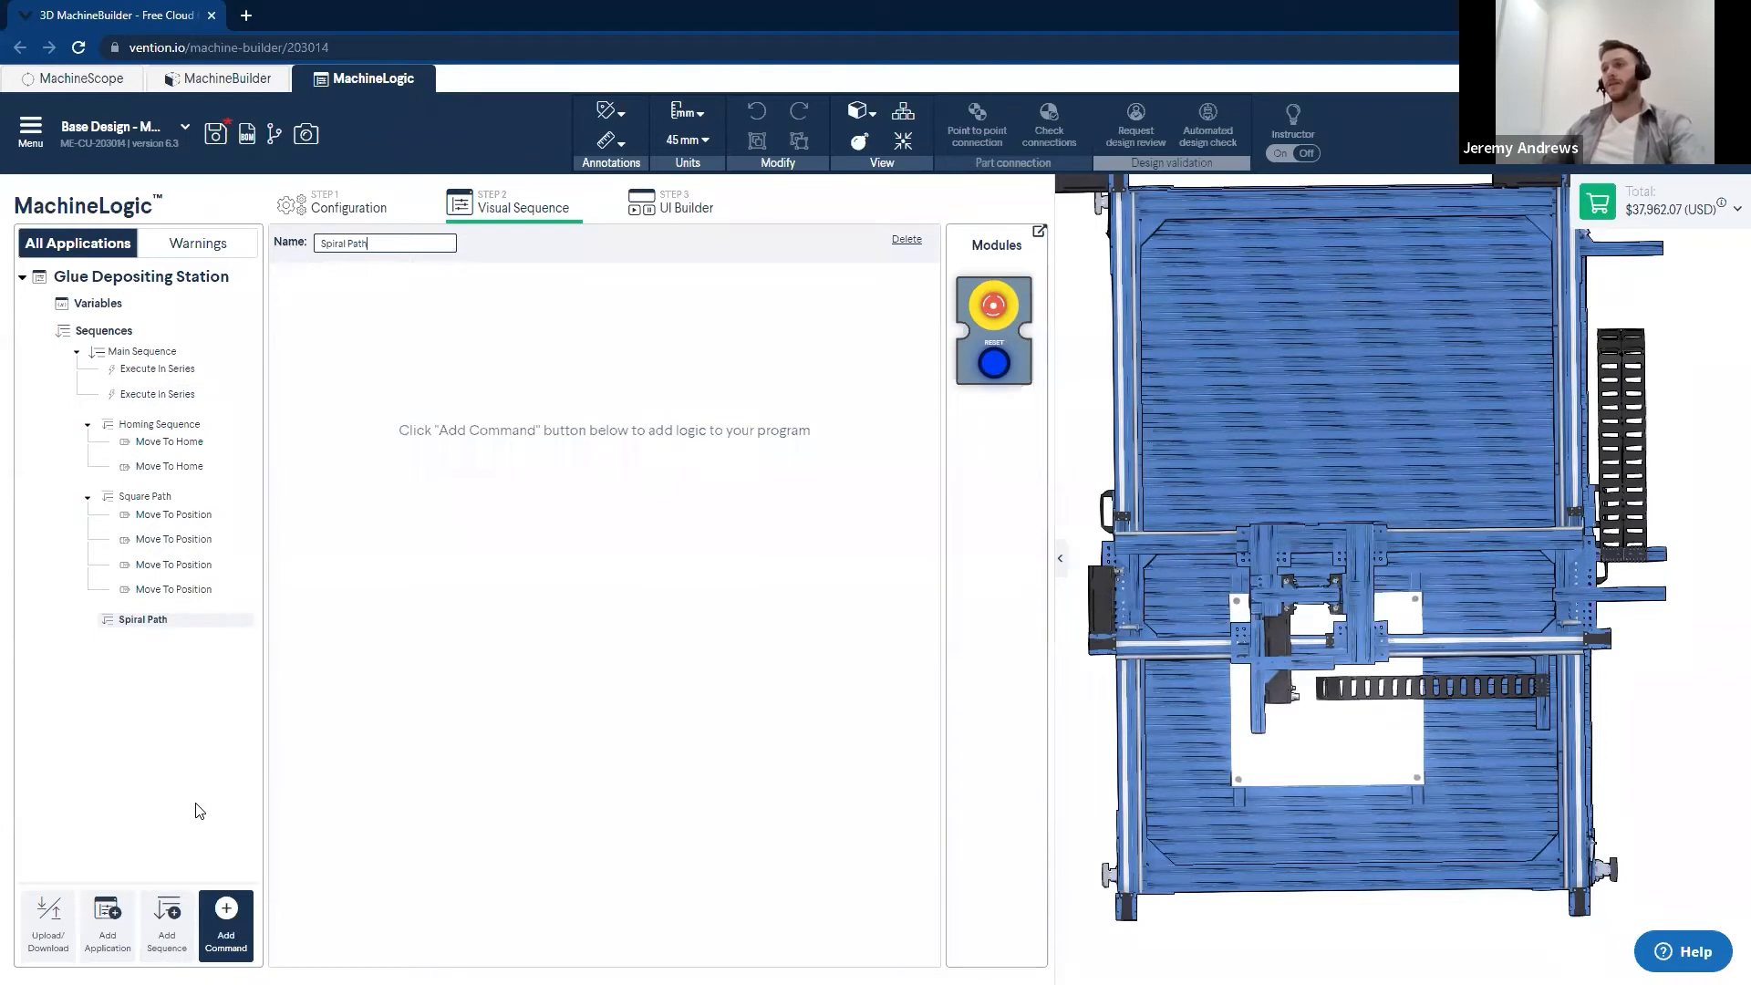
{"action": "left_click", "coordinate": [945, 742]}
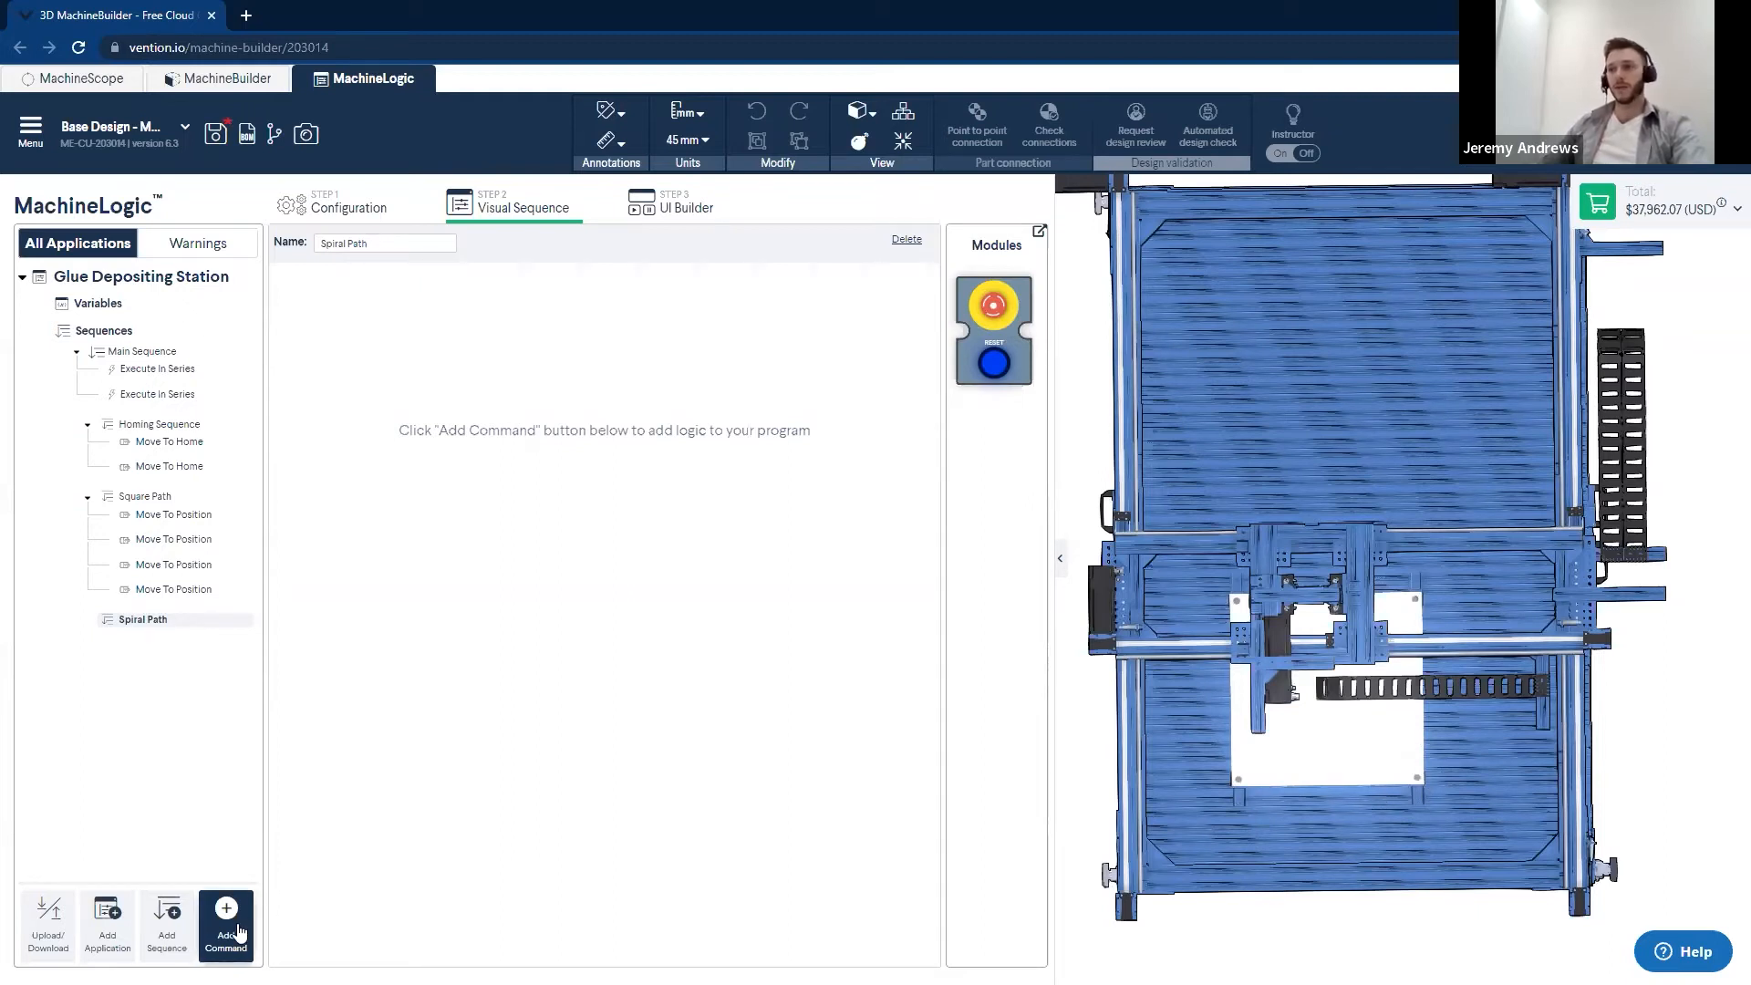
- Add two motion commands to Spiral Path, leaving the first on X Axis and assigning the second to Y Axis
{"action": "left_click", "coordinate": [239, 932]}
{"action": "left_click", "coordinate": [274, 615]}
{"action": "left_click", "coordinate": [274, 616]}
{"action": "left_click", "coordinate": [586, 686]}
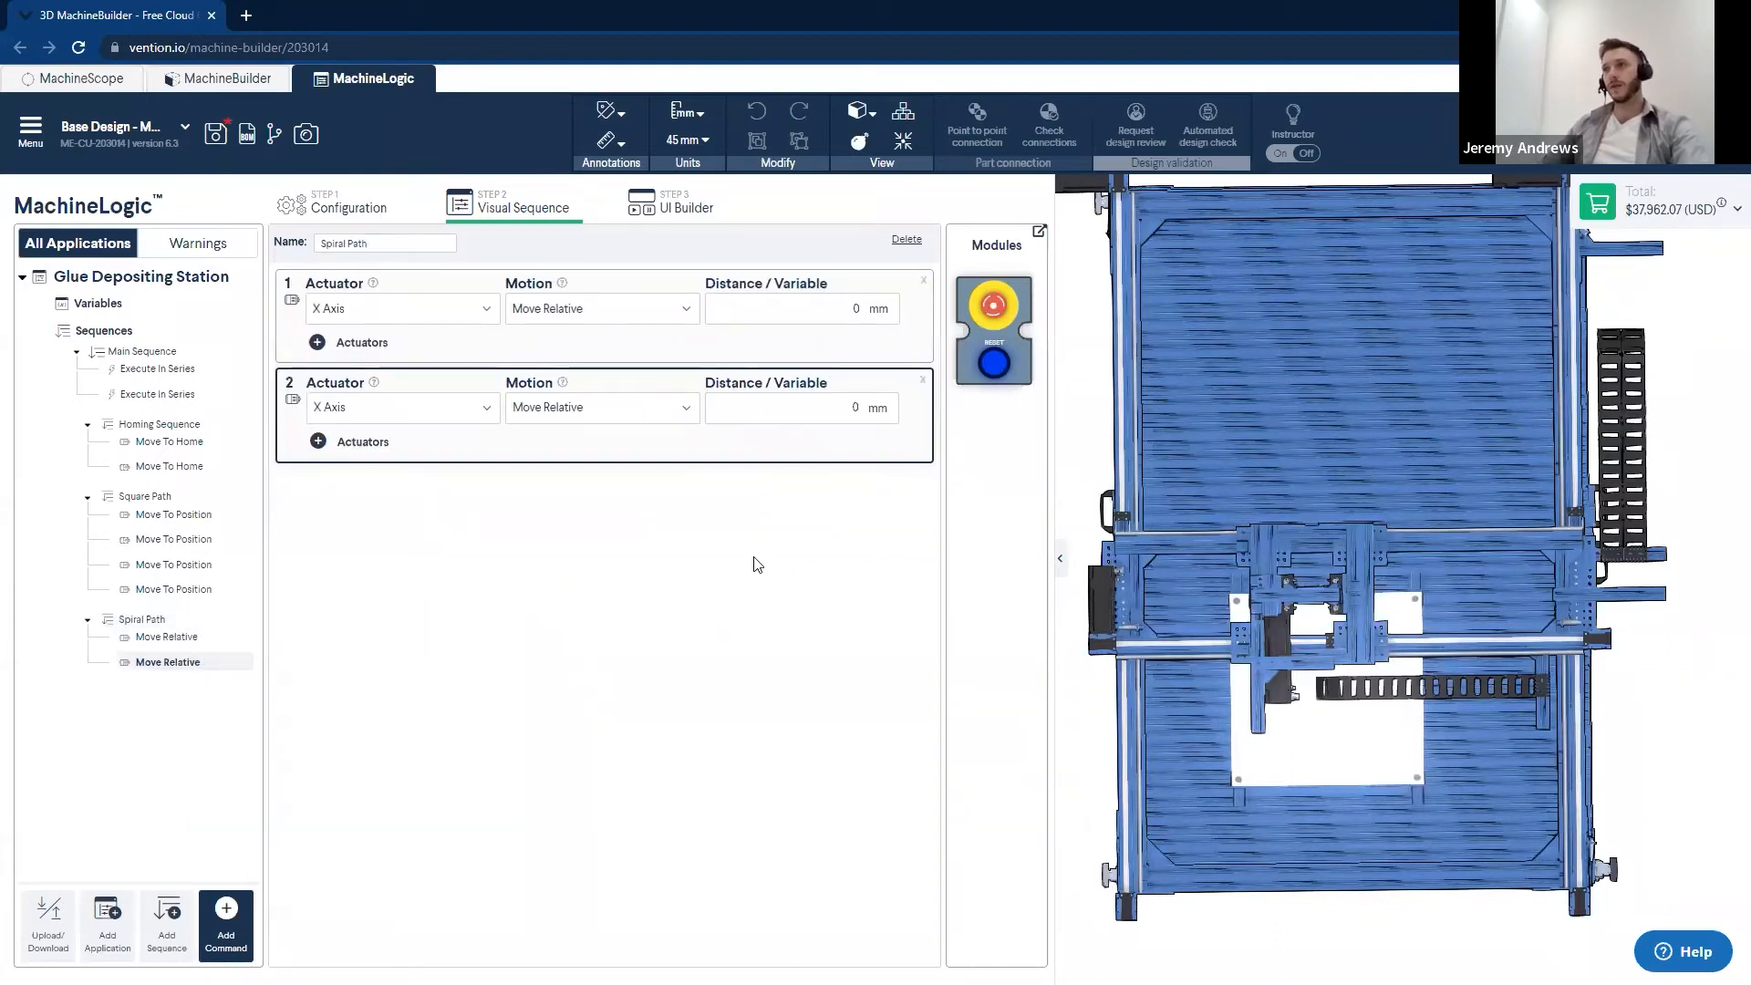
{"action": "left_click", "coordinate": [472, 406]}
{"action": "left_click", "coordinate": [438, 447]}
- Set the motion type of both Spiral Path motion commands to Move To Position
{"action": "left_click", "coordinate": [649, 312]}
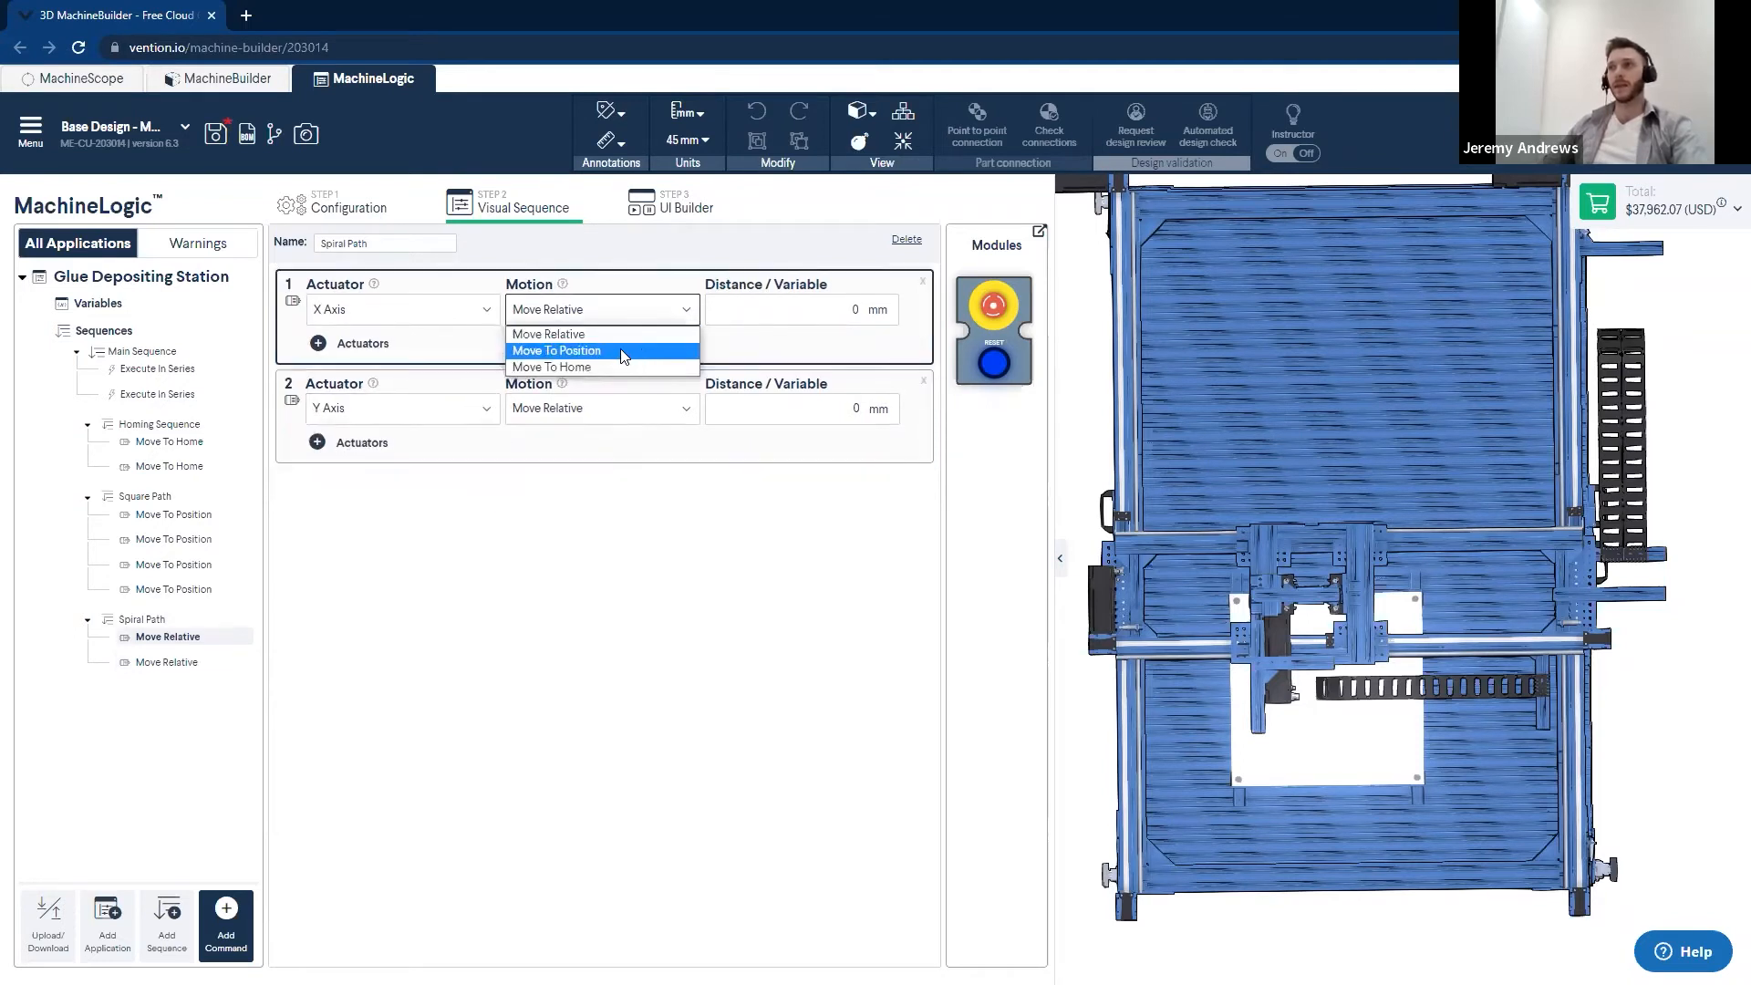
{"action": "left_click", "coordinate": [613, 350]}
{"action": "left_click", "coordinate": [605, 448]}
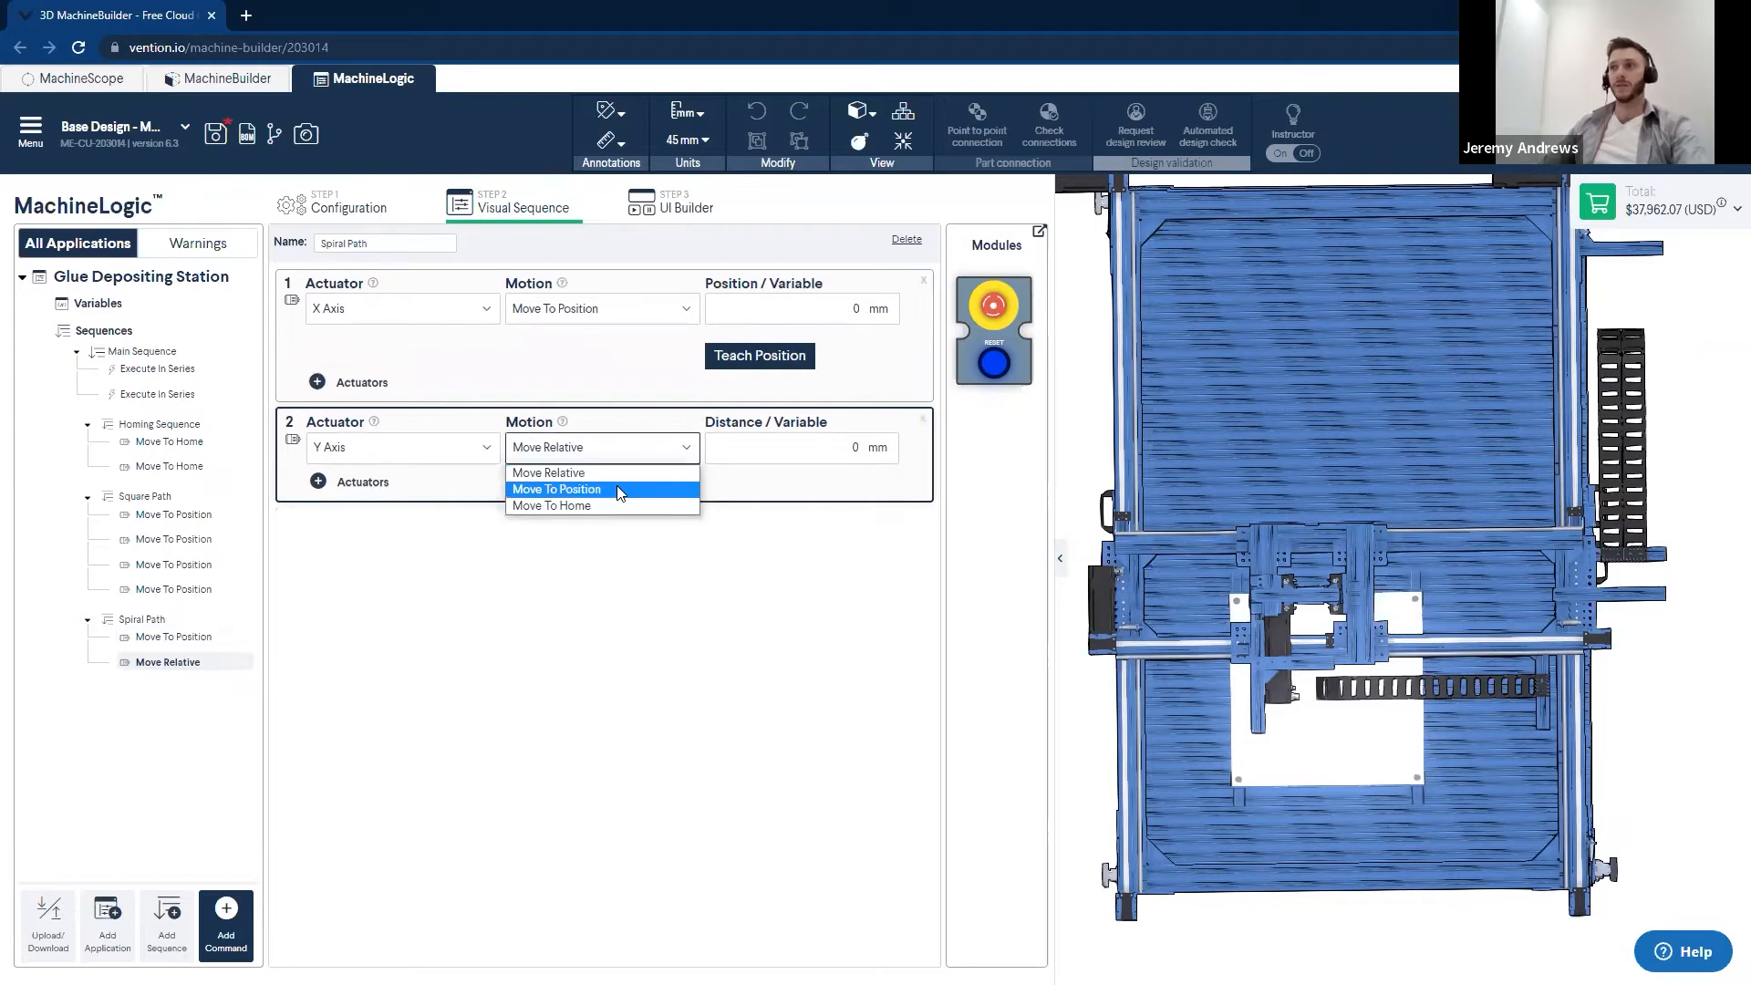
{"action": "left_click", "coordinate": [616, 490]}
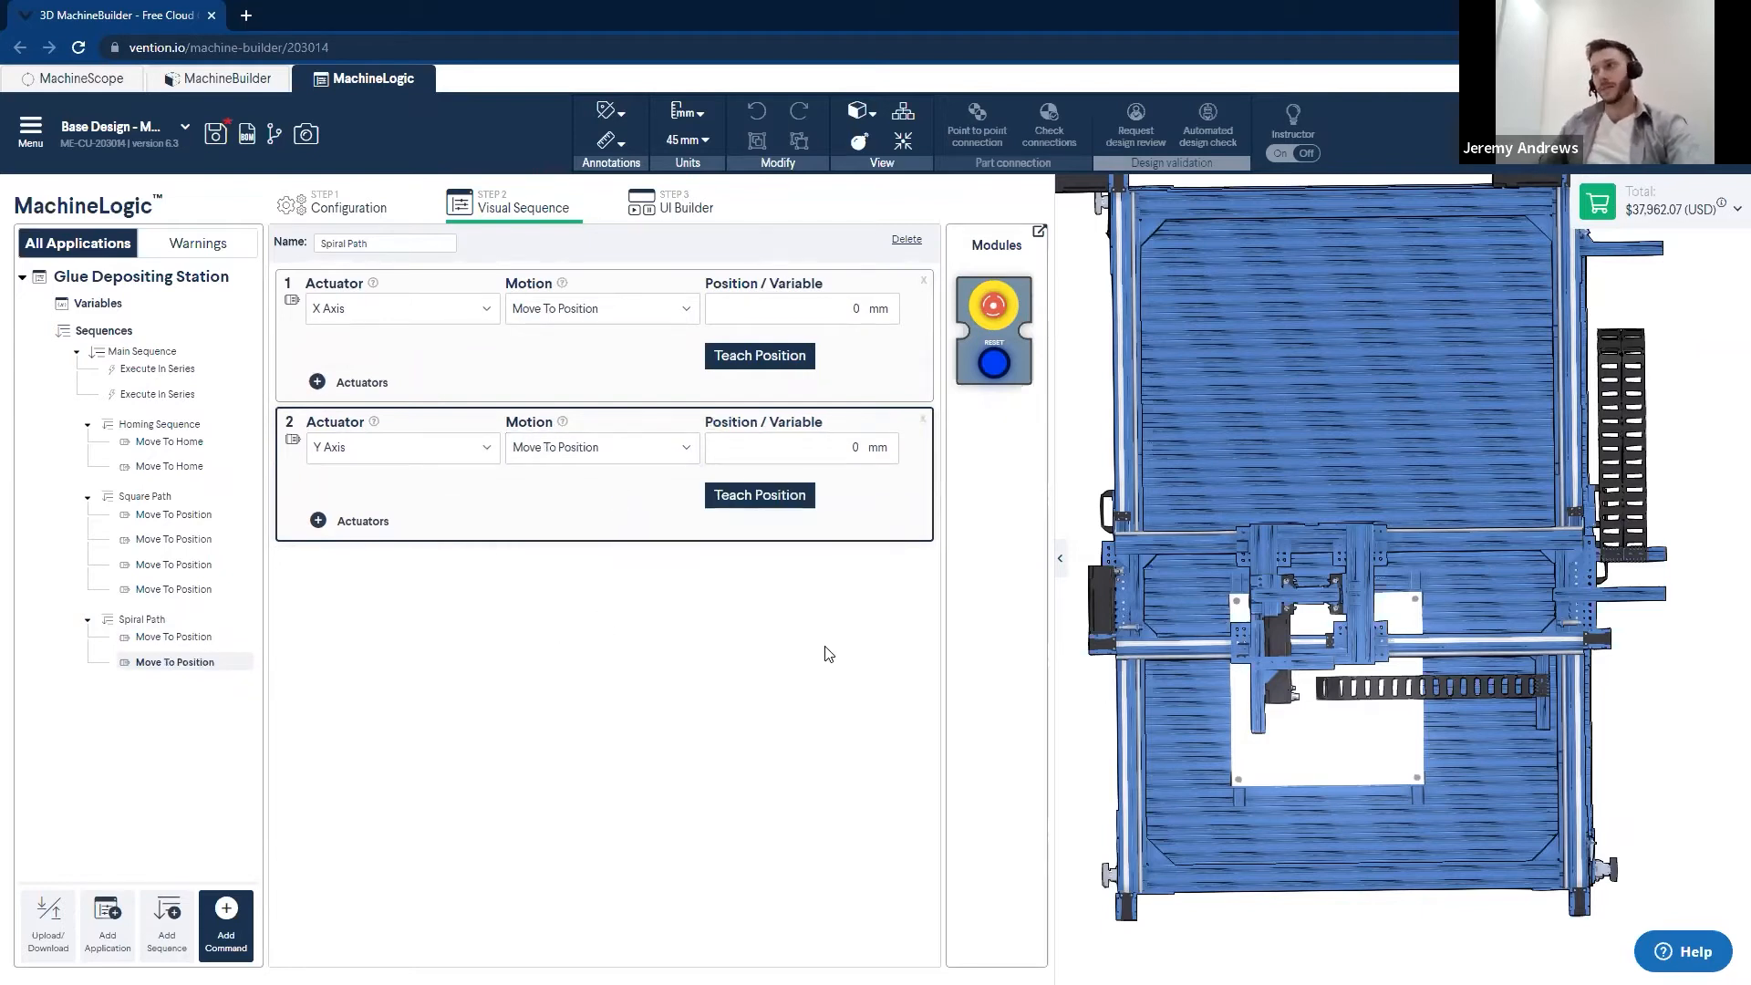
- Check the positions used in the Square Path sequence and return to Spiral Path
{"action": "mouse_move", "coordinate": [854, 304]}
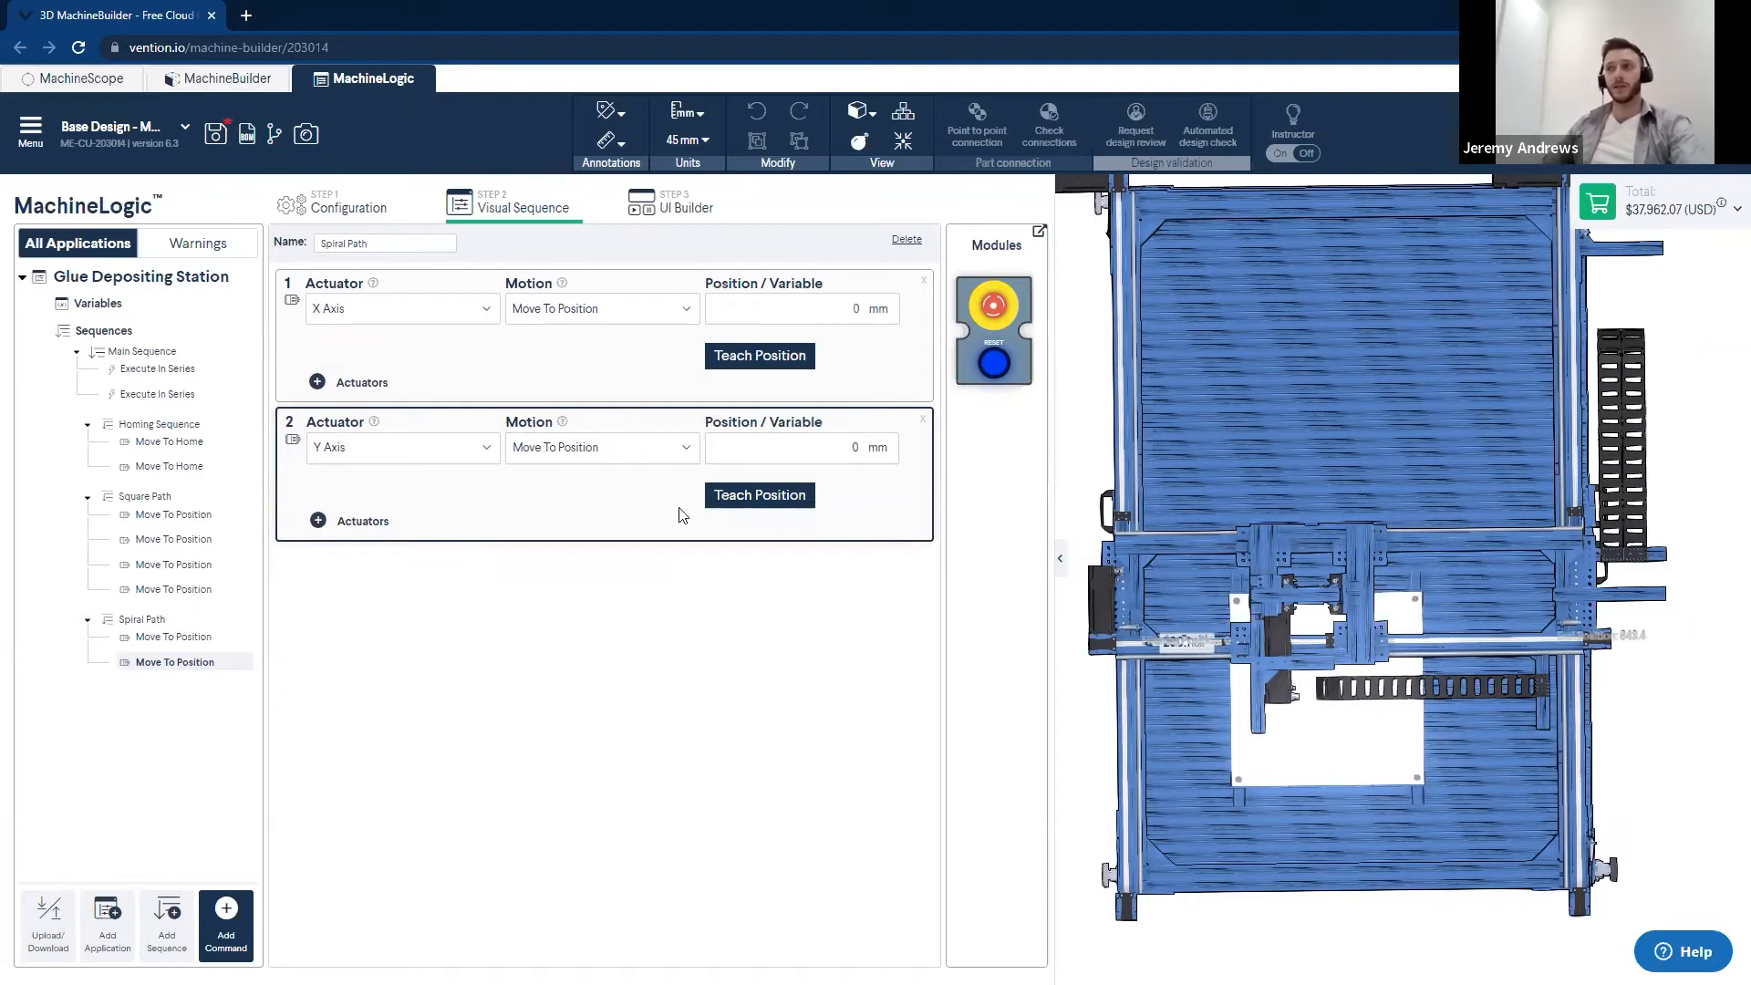
{"action": "left_click", "coordinate": [143, 497]}
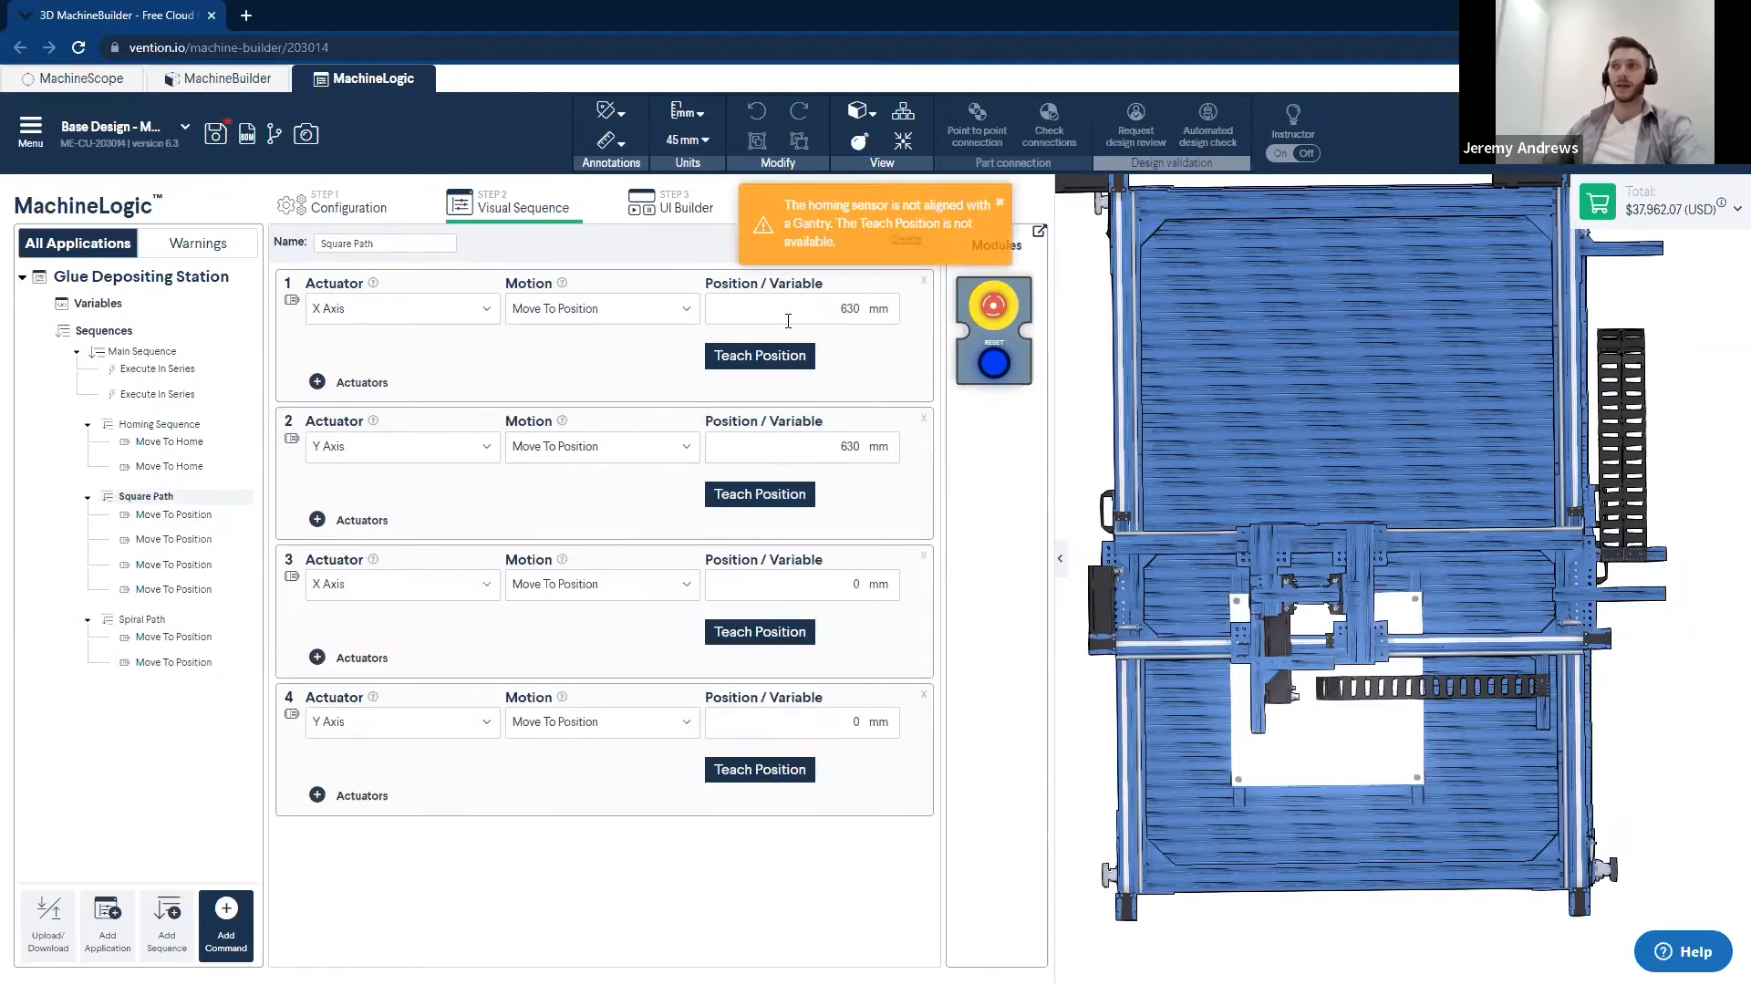
{"action": "left_click", "coordinate": [140, 620]}
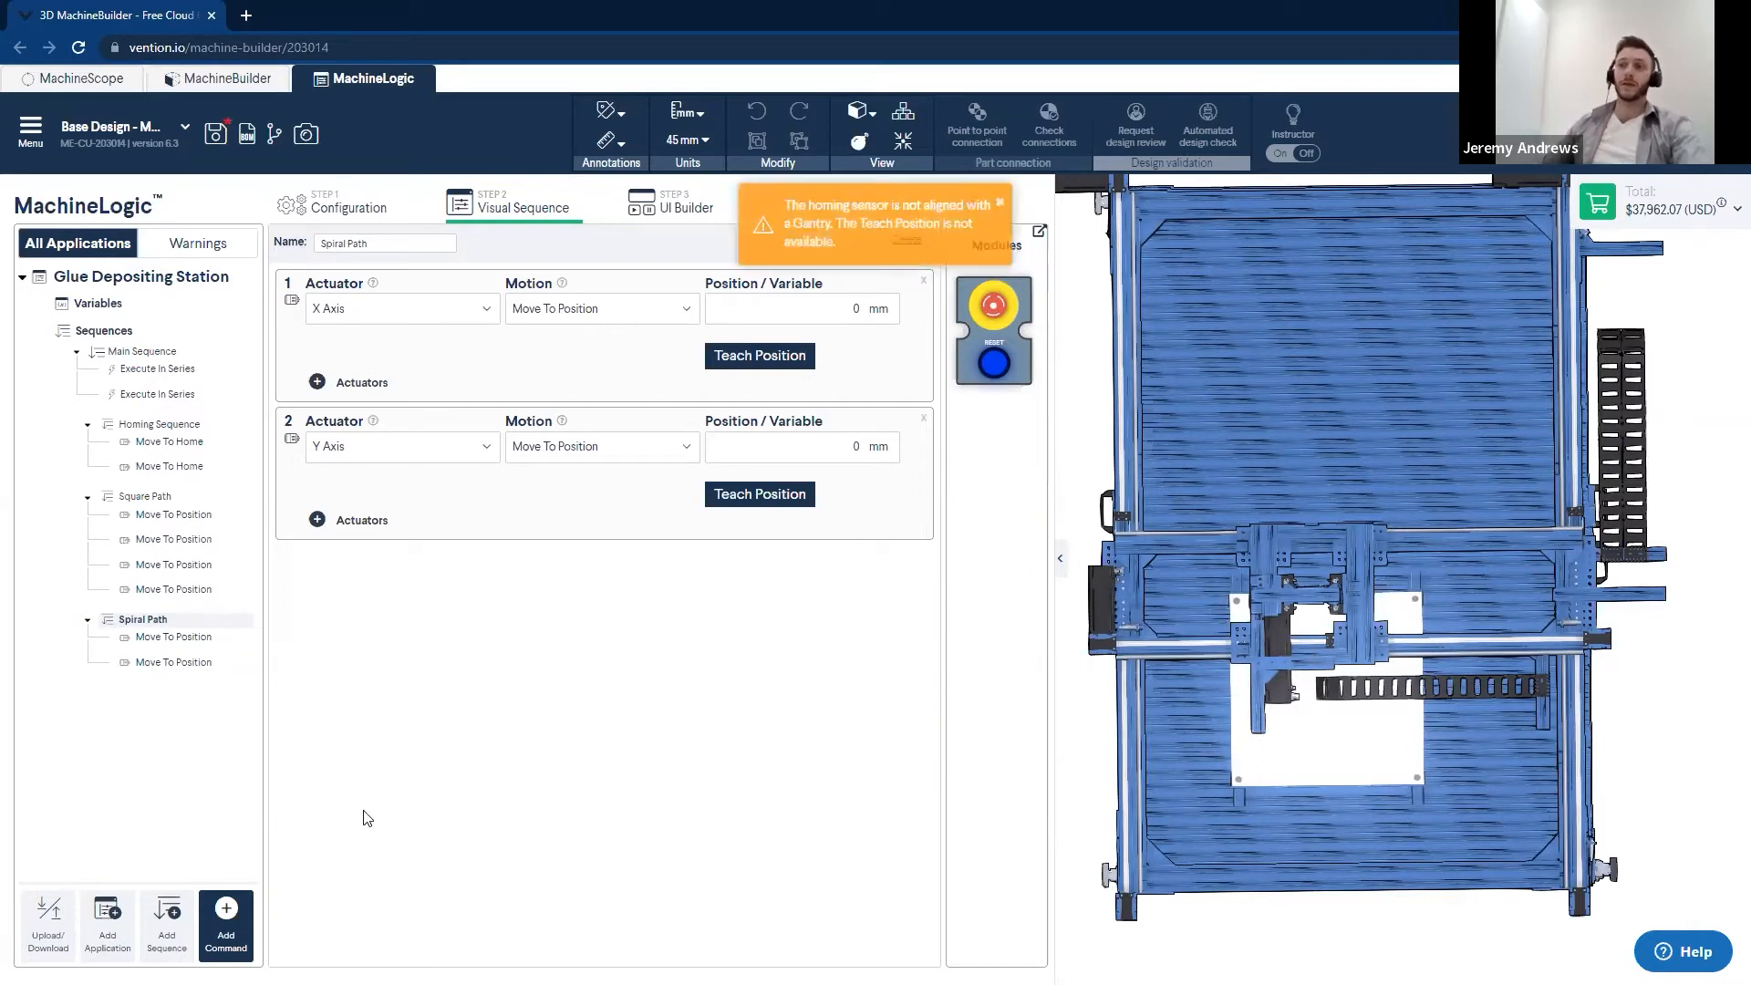
- Add three variables to the Glue Depositing Station application
{"action": "left_click", "coordinate": [98, 305]}
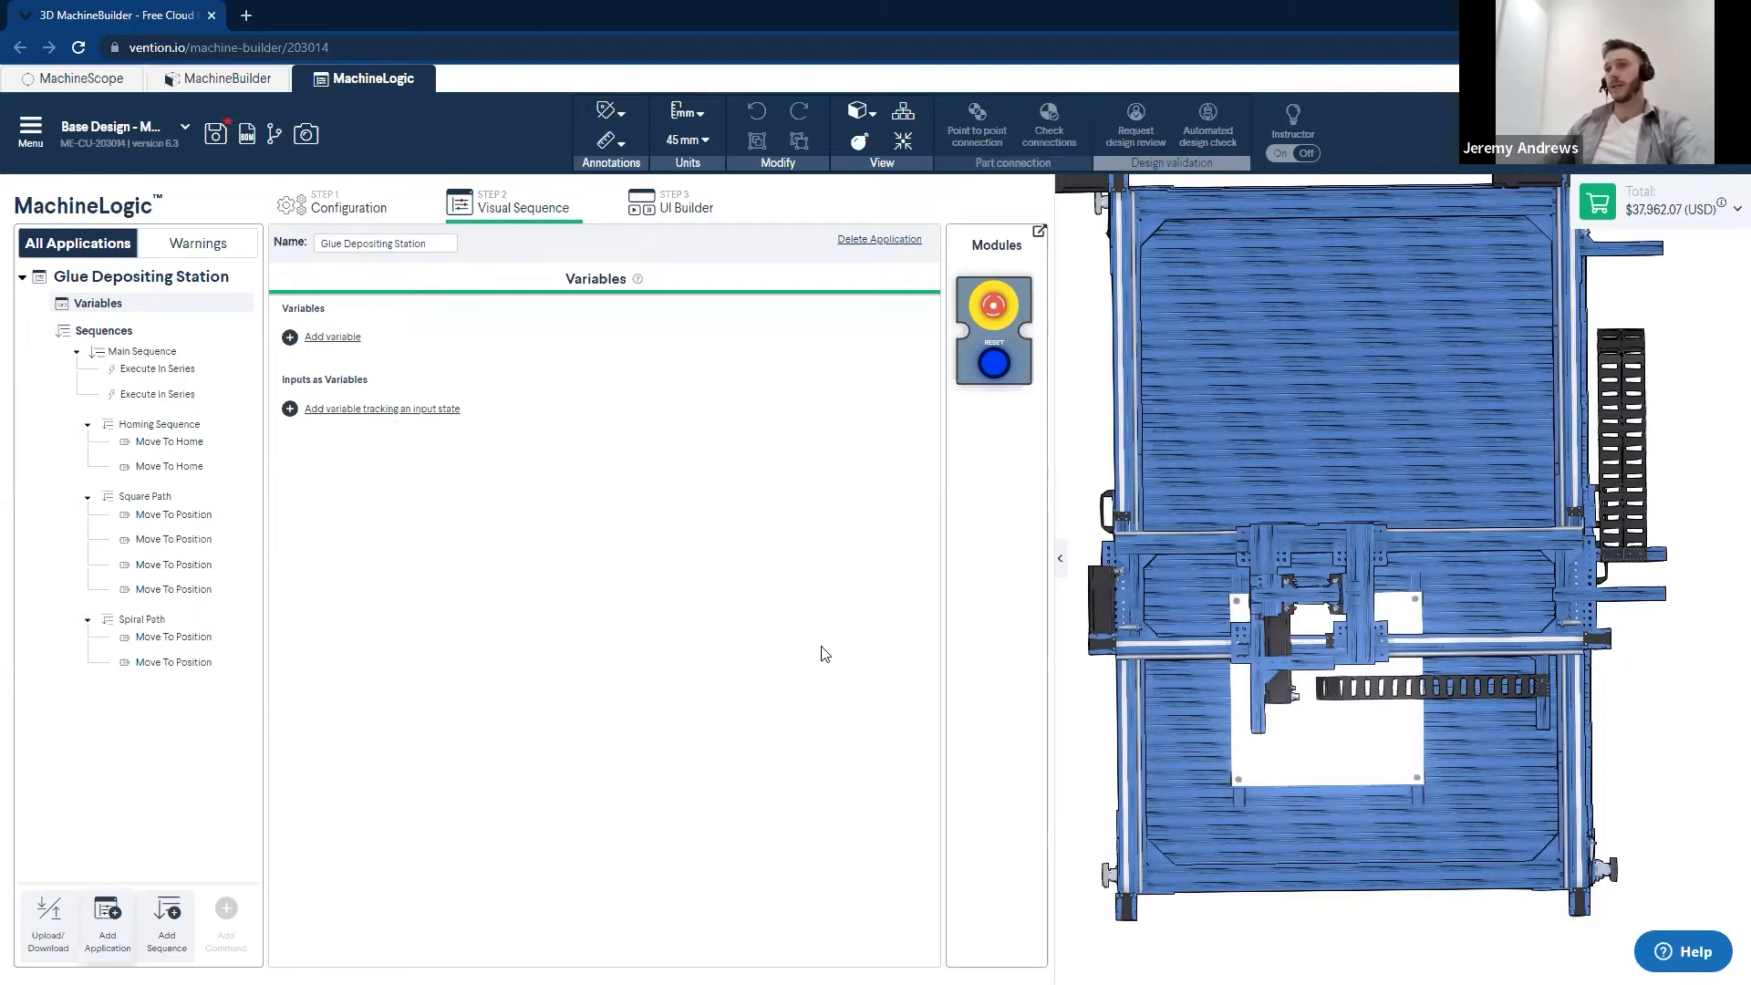
{"action": "left_click", "coordinate": [333, 337]}
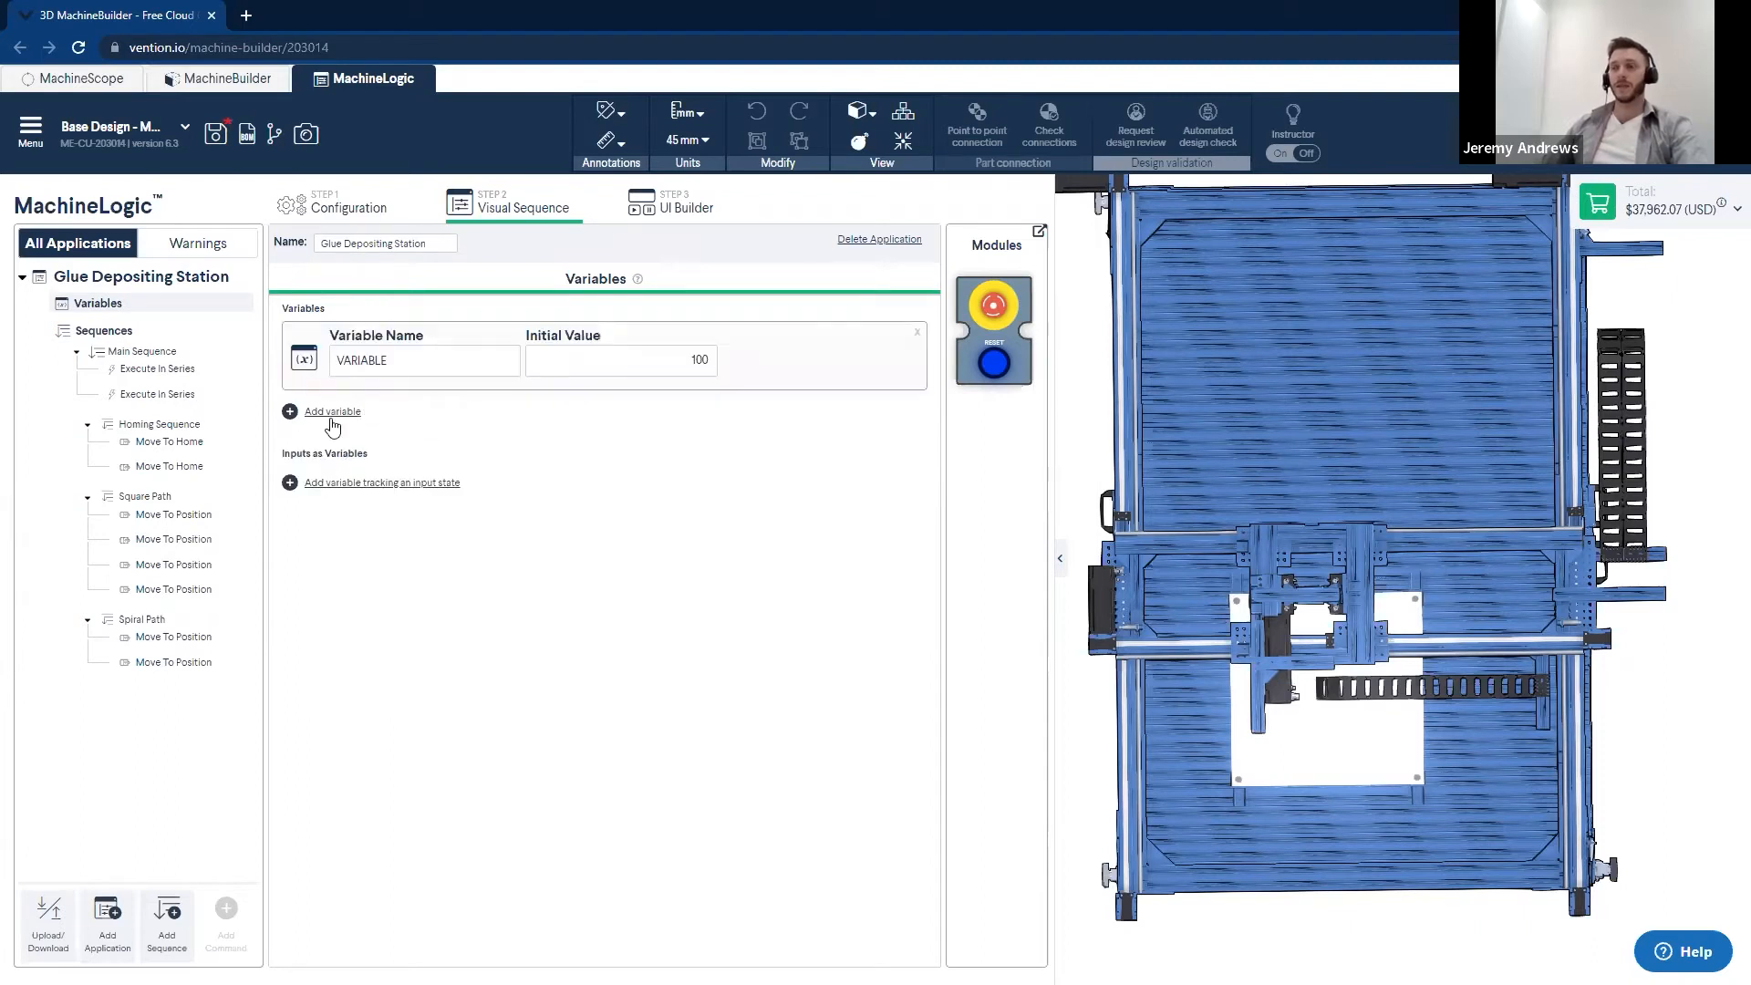
{"action": "left_click", "coordinate": [333, 411]}
{"action": "left_click", "coordinate": [333, 486]}
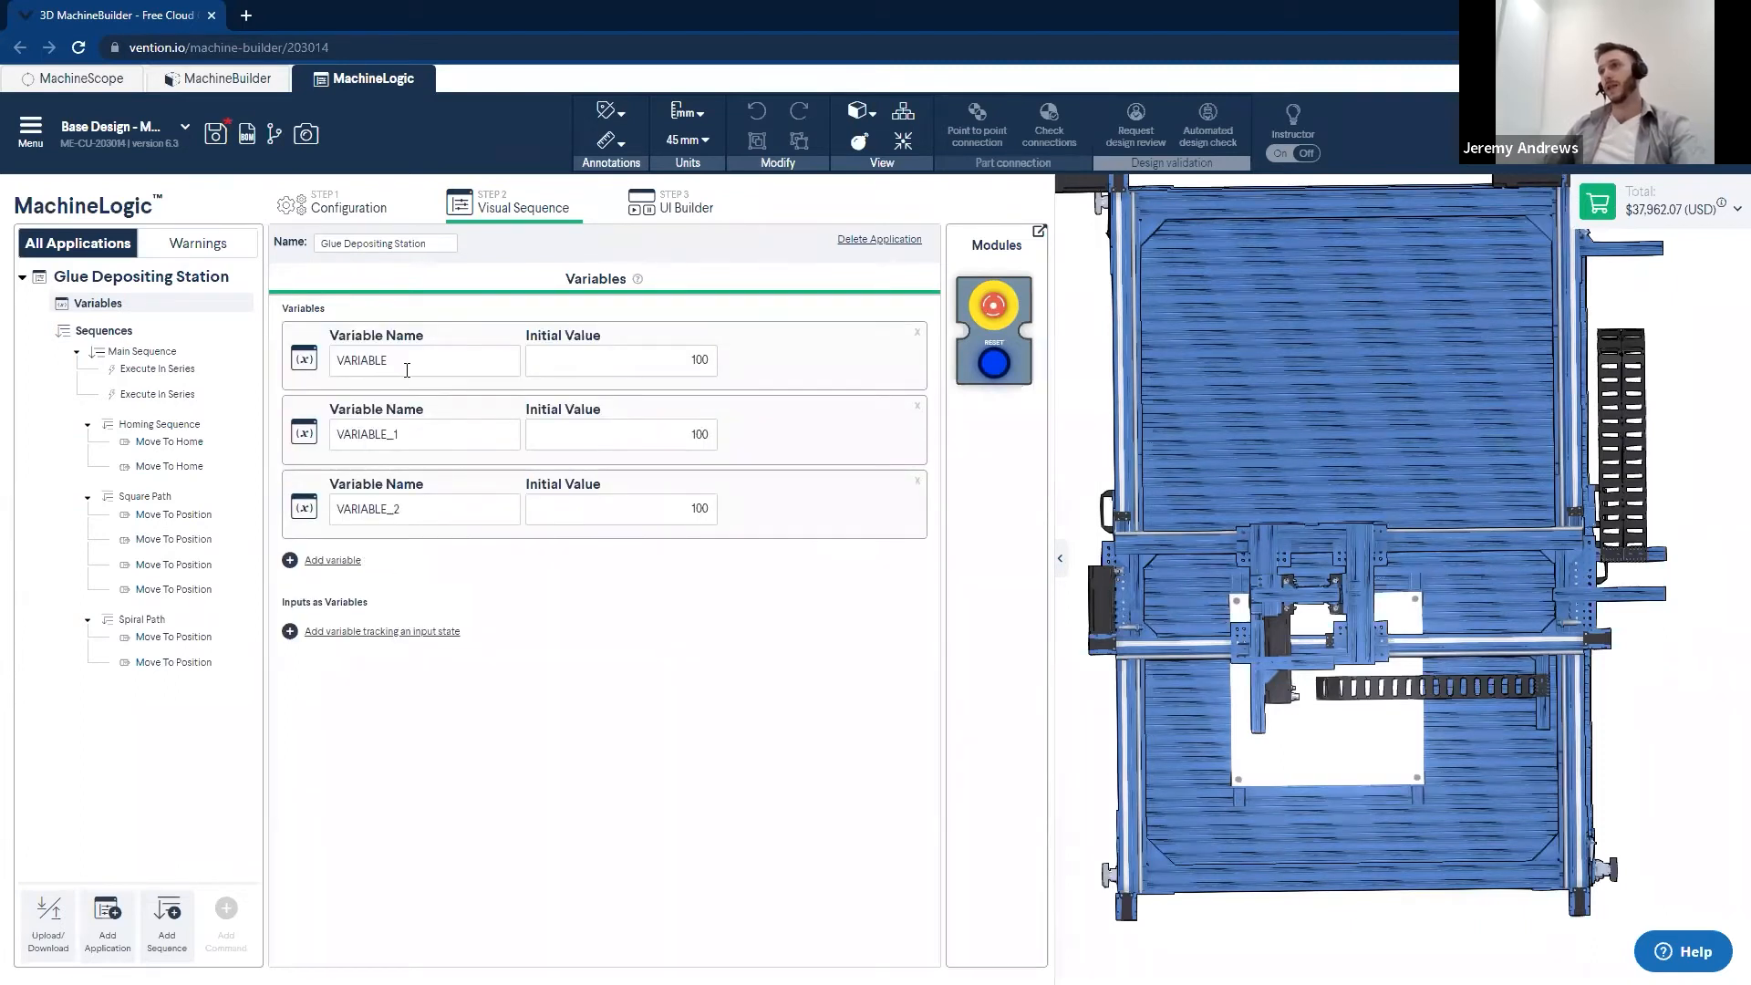
- Rename the three variables POINT_1, POINT_2 and SPACING, in that order
{"action": "left_click_drag", "start_coordinate": [454, 353], "coordinate": [310, 363]}
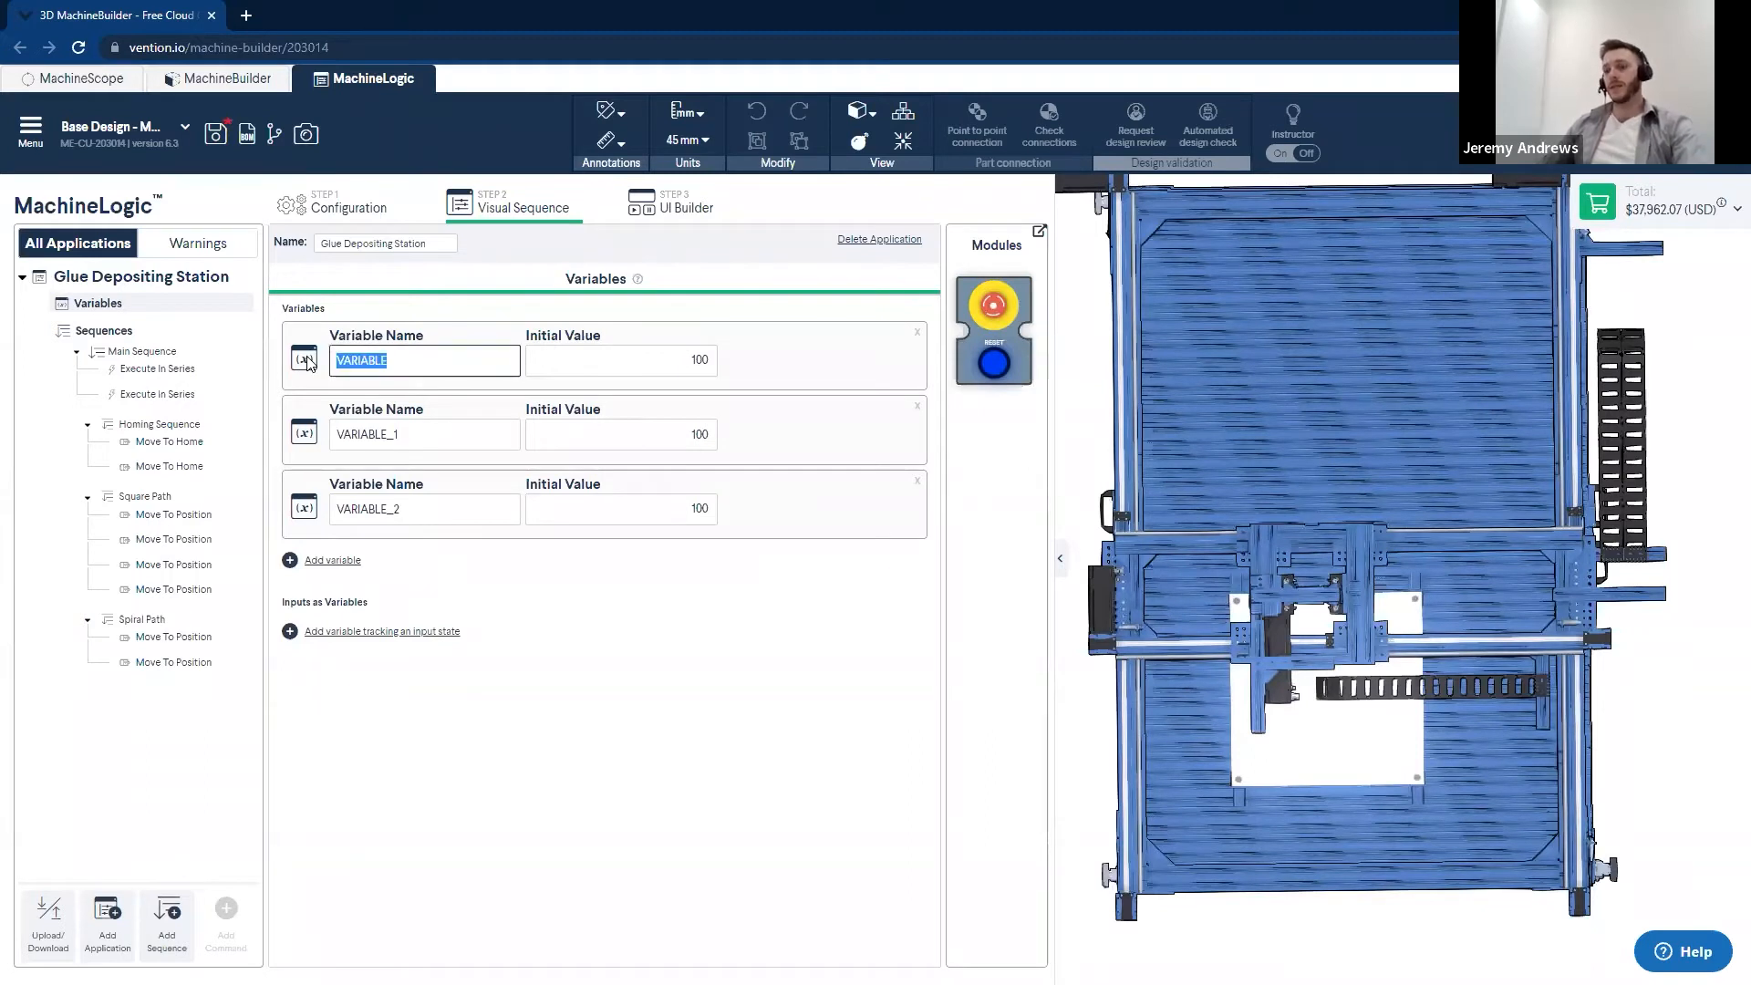
{"action": "type", "text": "PC"}
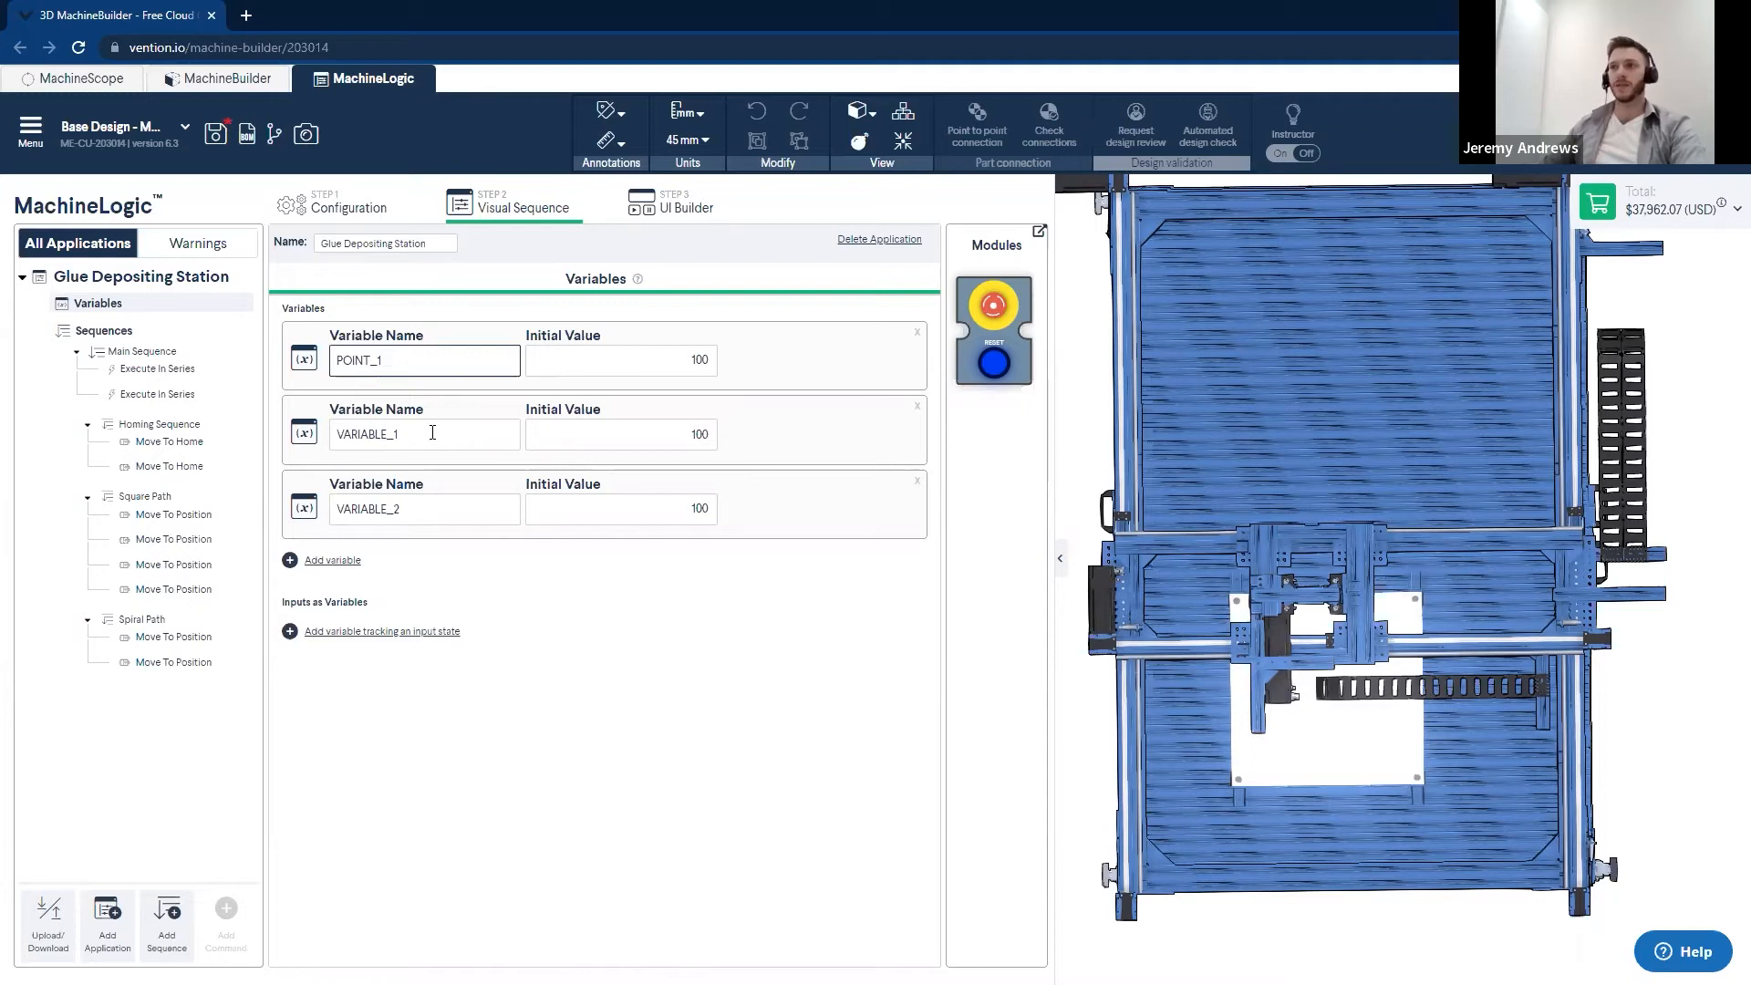
{"action": "left_click_drag", "start_coordinate": [432, 432], "coordinate": [321, 435]}
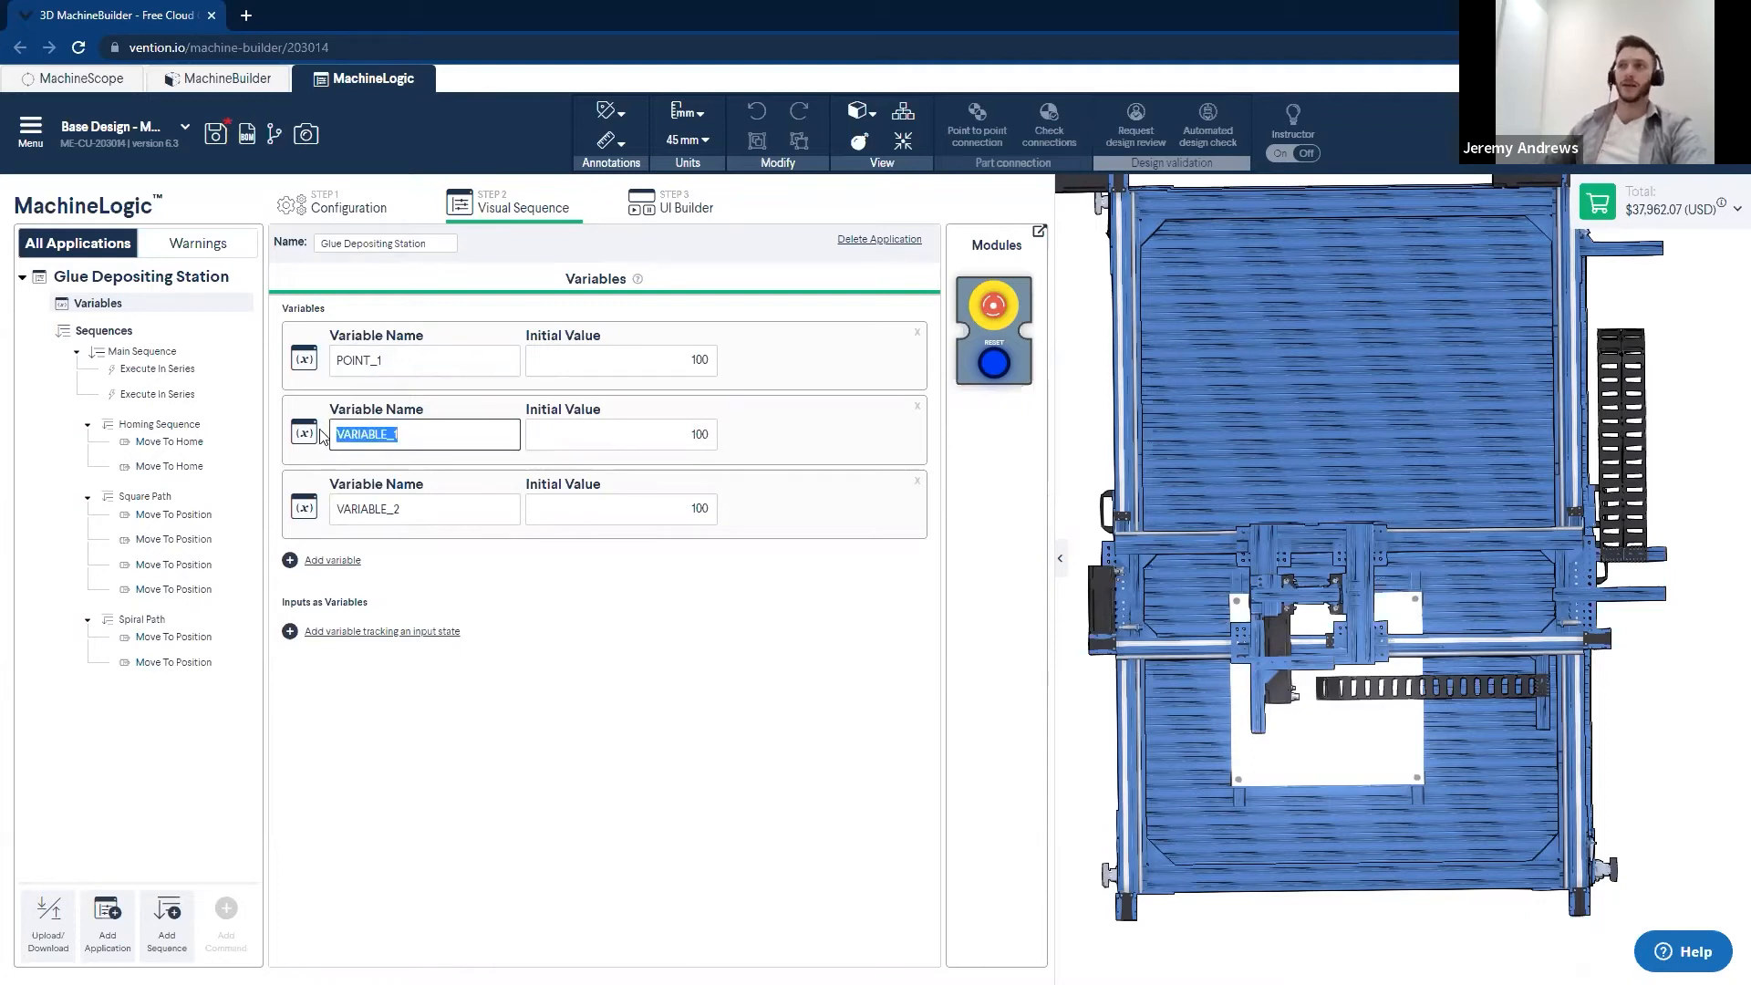
{"action": "type", "text": "POINT"}
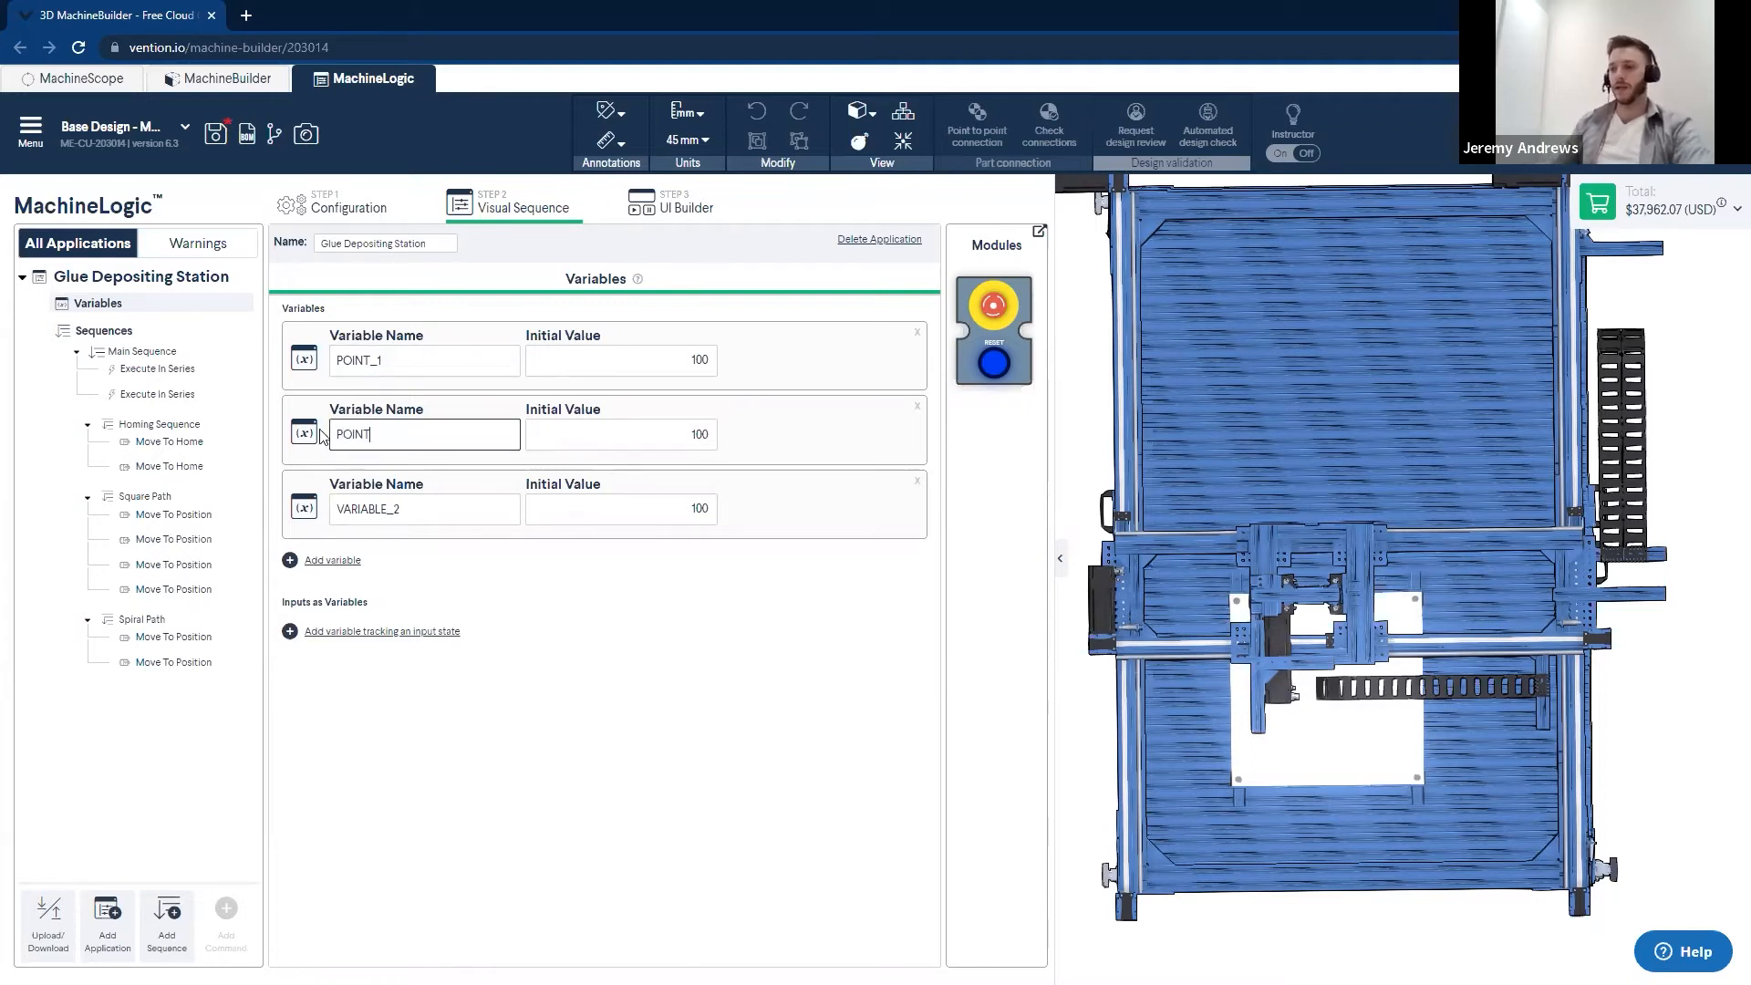
{"action": "type", "text": "_2"}
{"action": "left_click_drag", "start_coordinate": [429, 509], "coordinate": [266, 504]}
{"action": "type", "text": "SPACING"}
- Set the initial values to 0 for POINT_1, 630 for POINT_2 and 75 for SPACING
{"action": "double_click", "coordinate": [701, 360]}
{"action": "type", "text": "0"}
{"action": "double_click", "coordinate": [677, 425]}
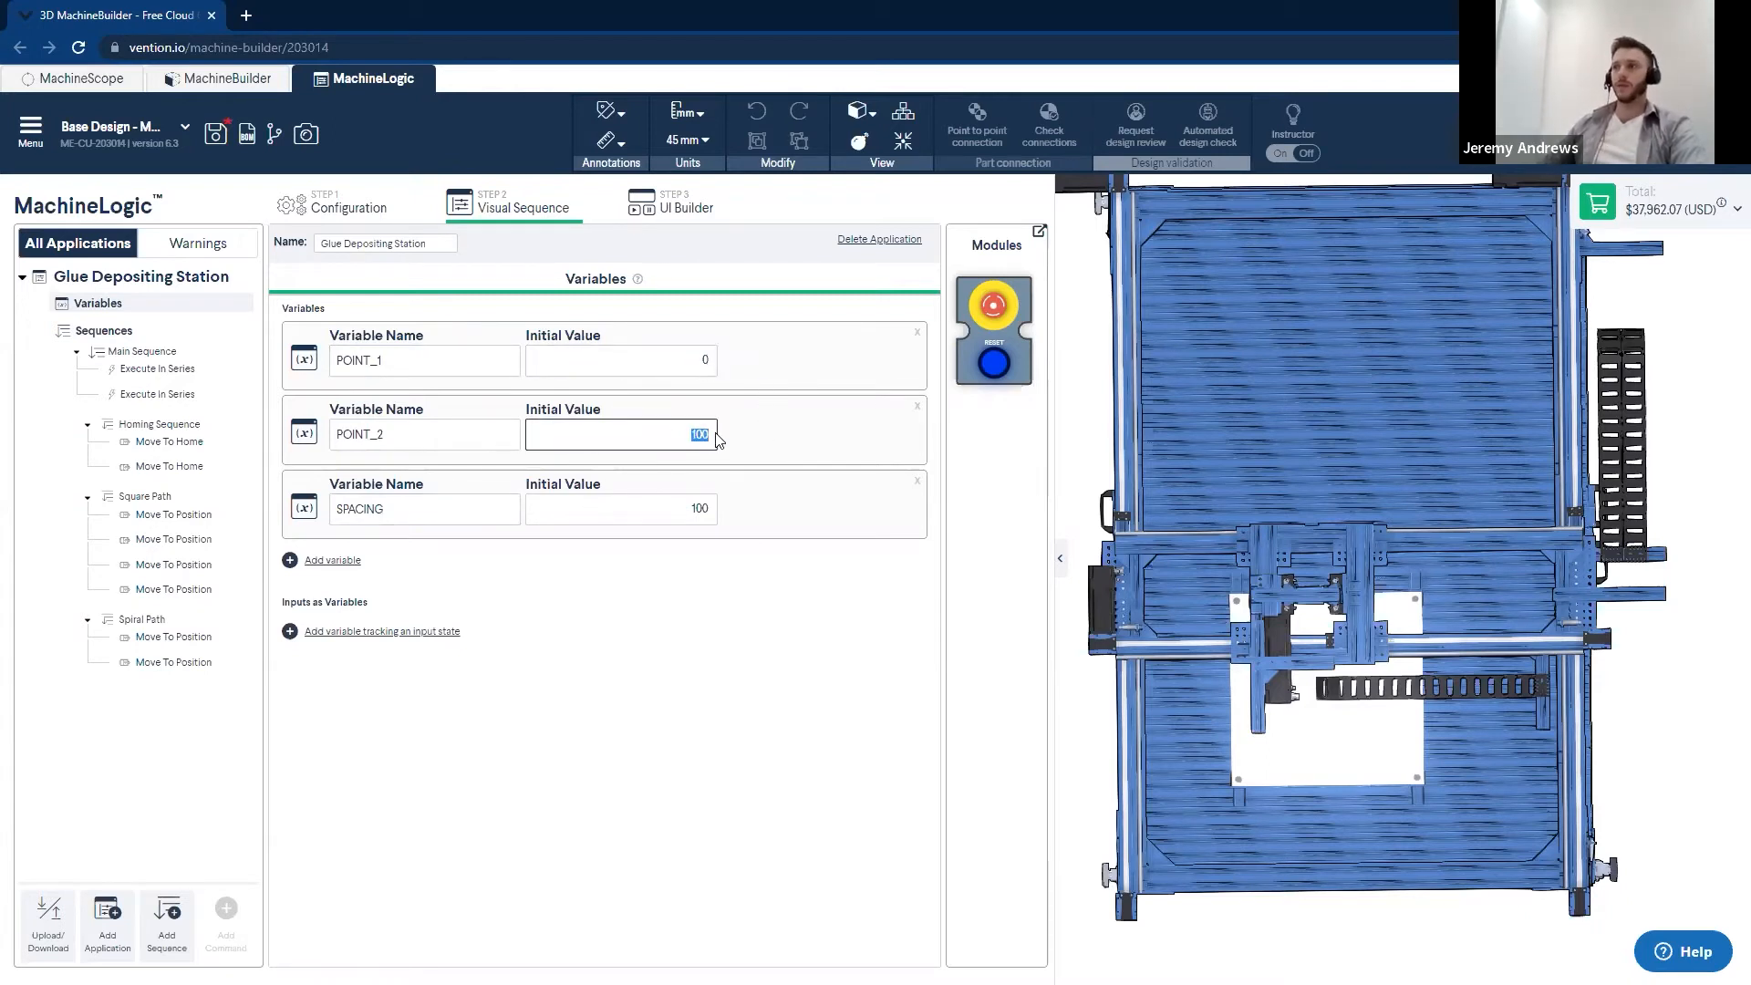
{"action": "type", "text": "65"}
{"action": "left_click_drag", "start_coordinate": [642, 503], "coordinate": [747, 507]}
{"action": "type", "text": "75"}
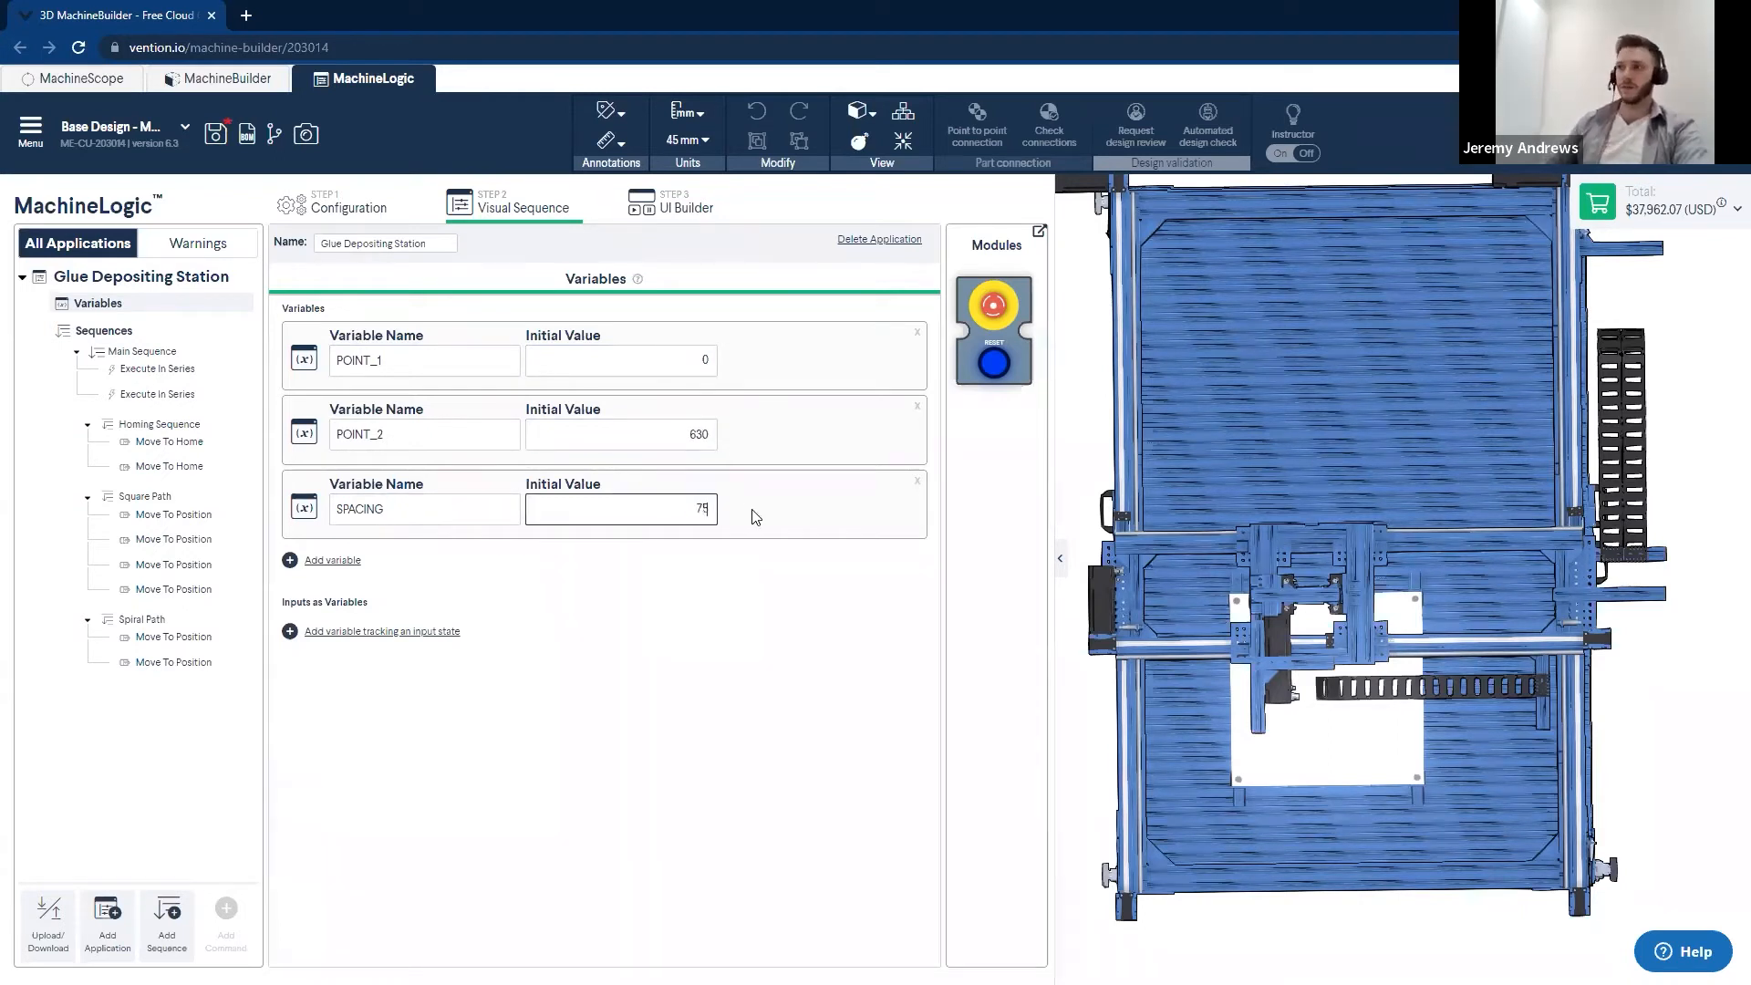
{"action": "left_click", "coordinate": [711, 706]}
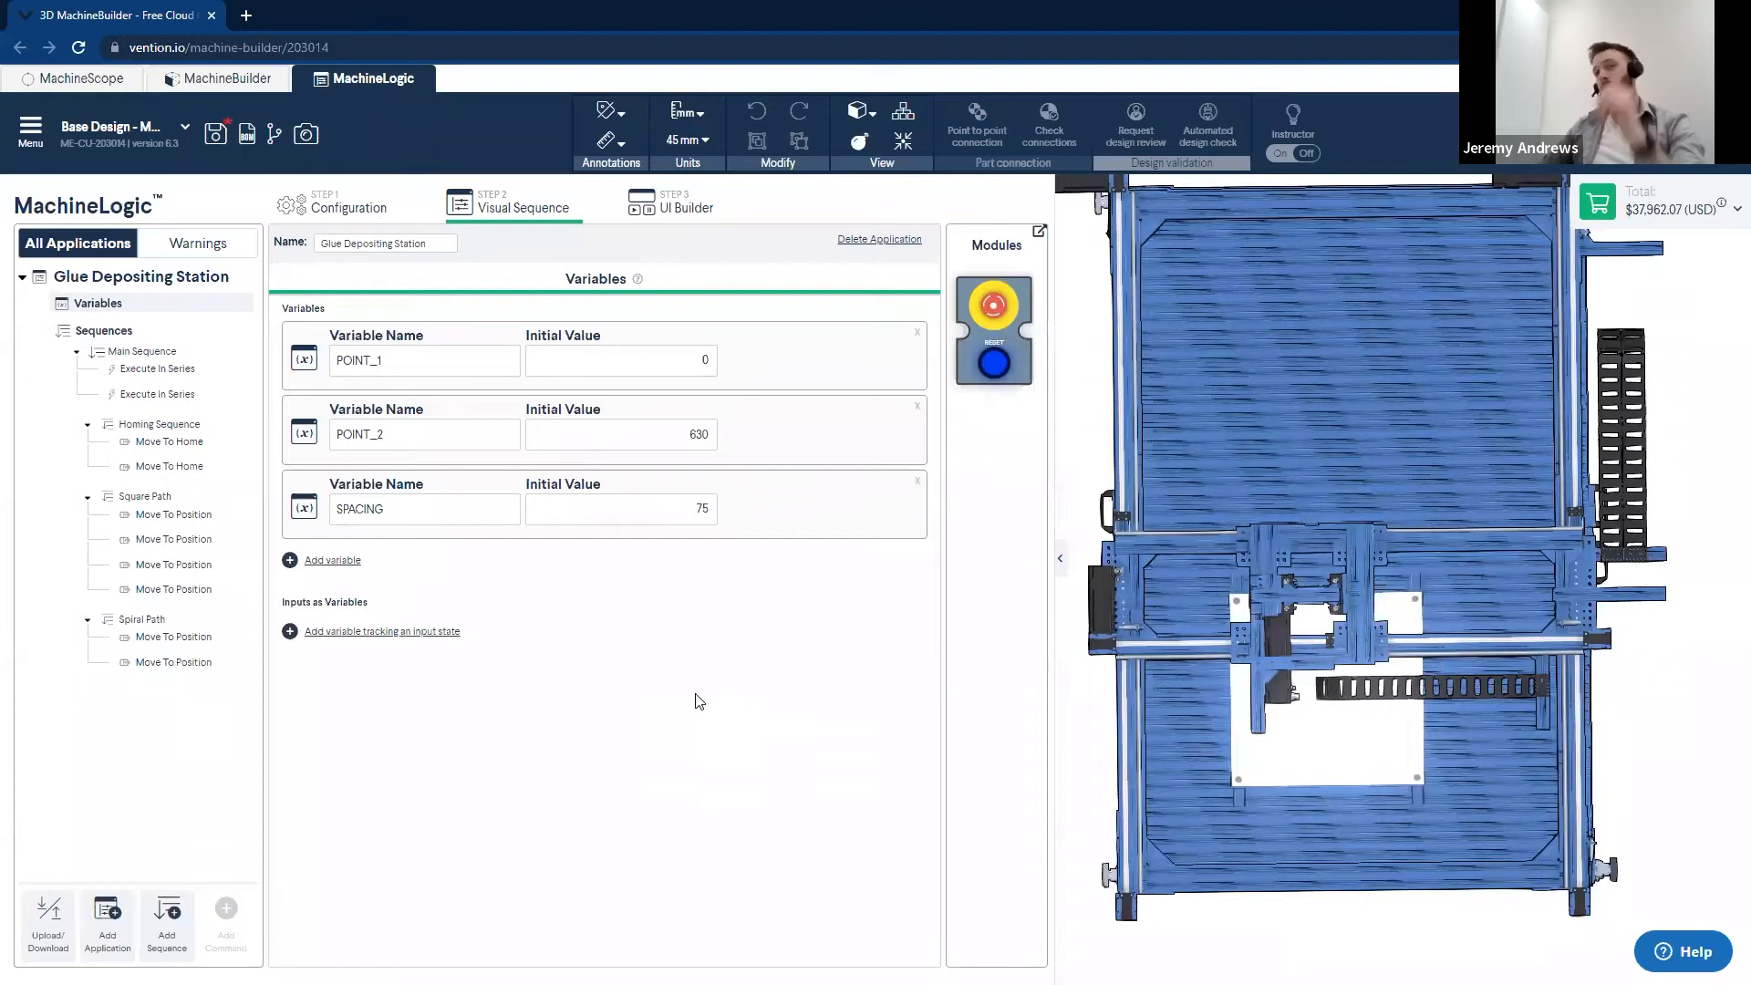
- In Spiral Path, assign the variable POINT_2 as the target position of both the X Axis and Y Axis moves
{"action": "left_click", "coordinate": [162, 621]}
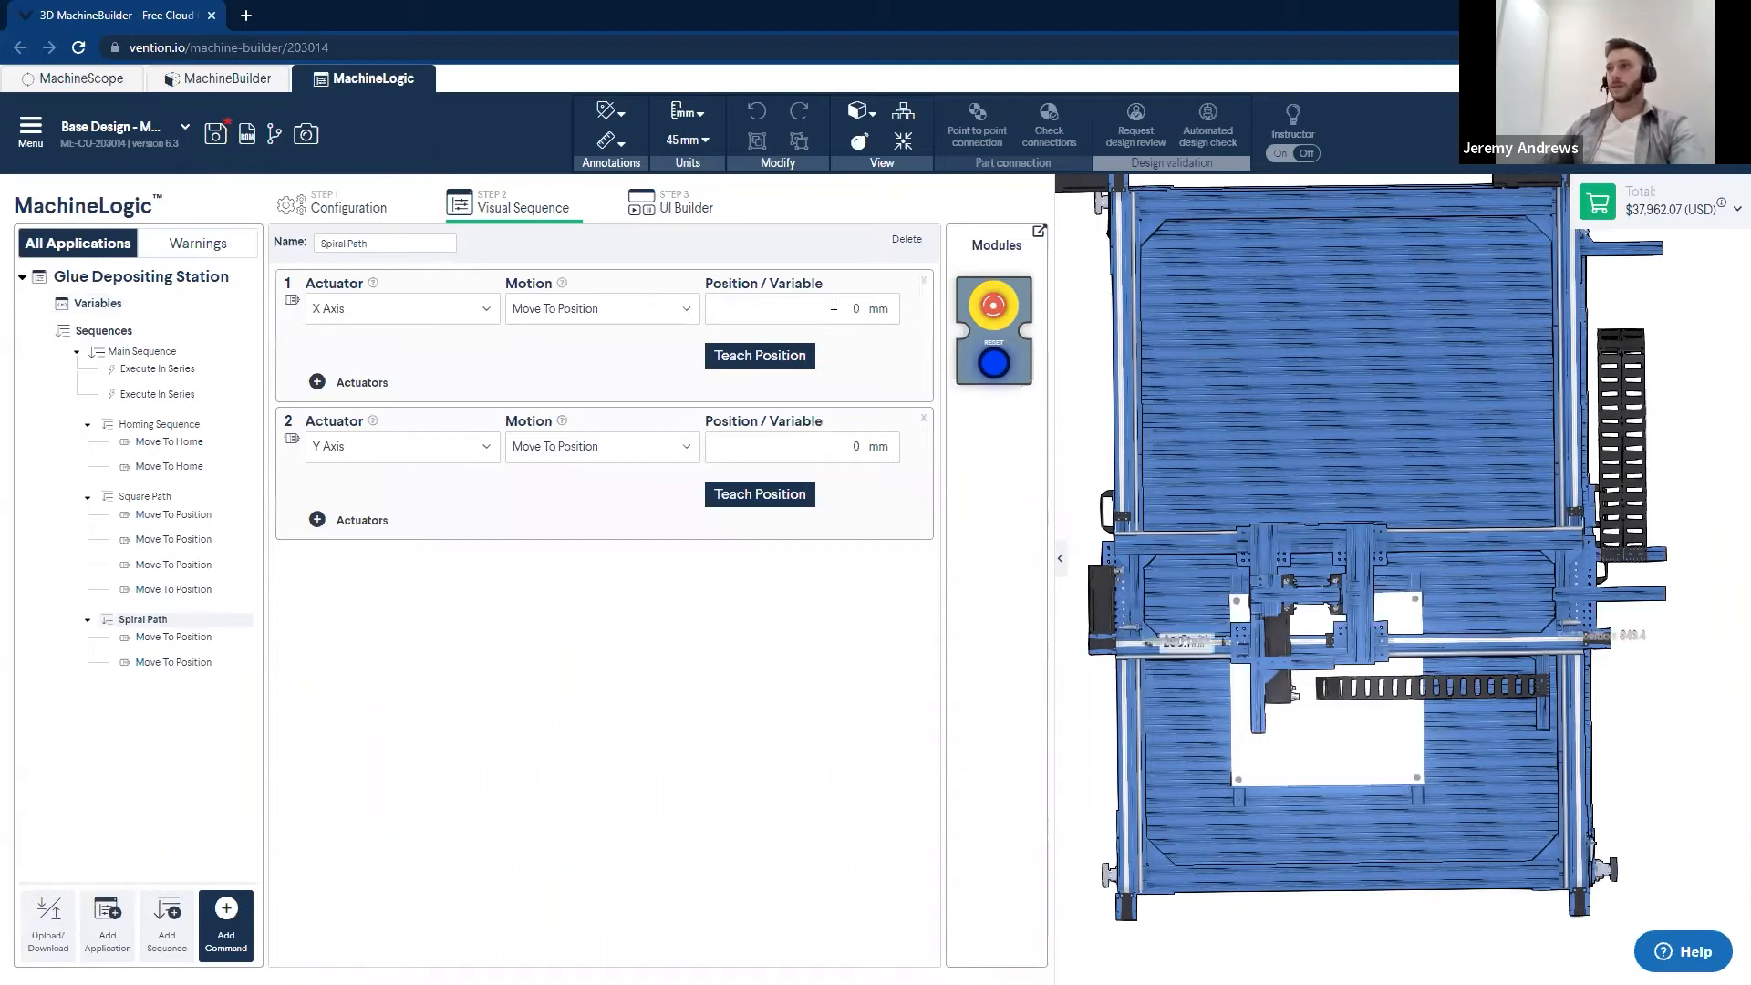
{"action": "left_click", "coordinate": [893, 312]}
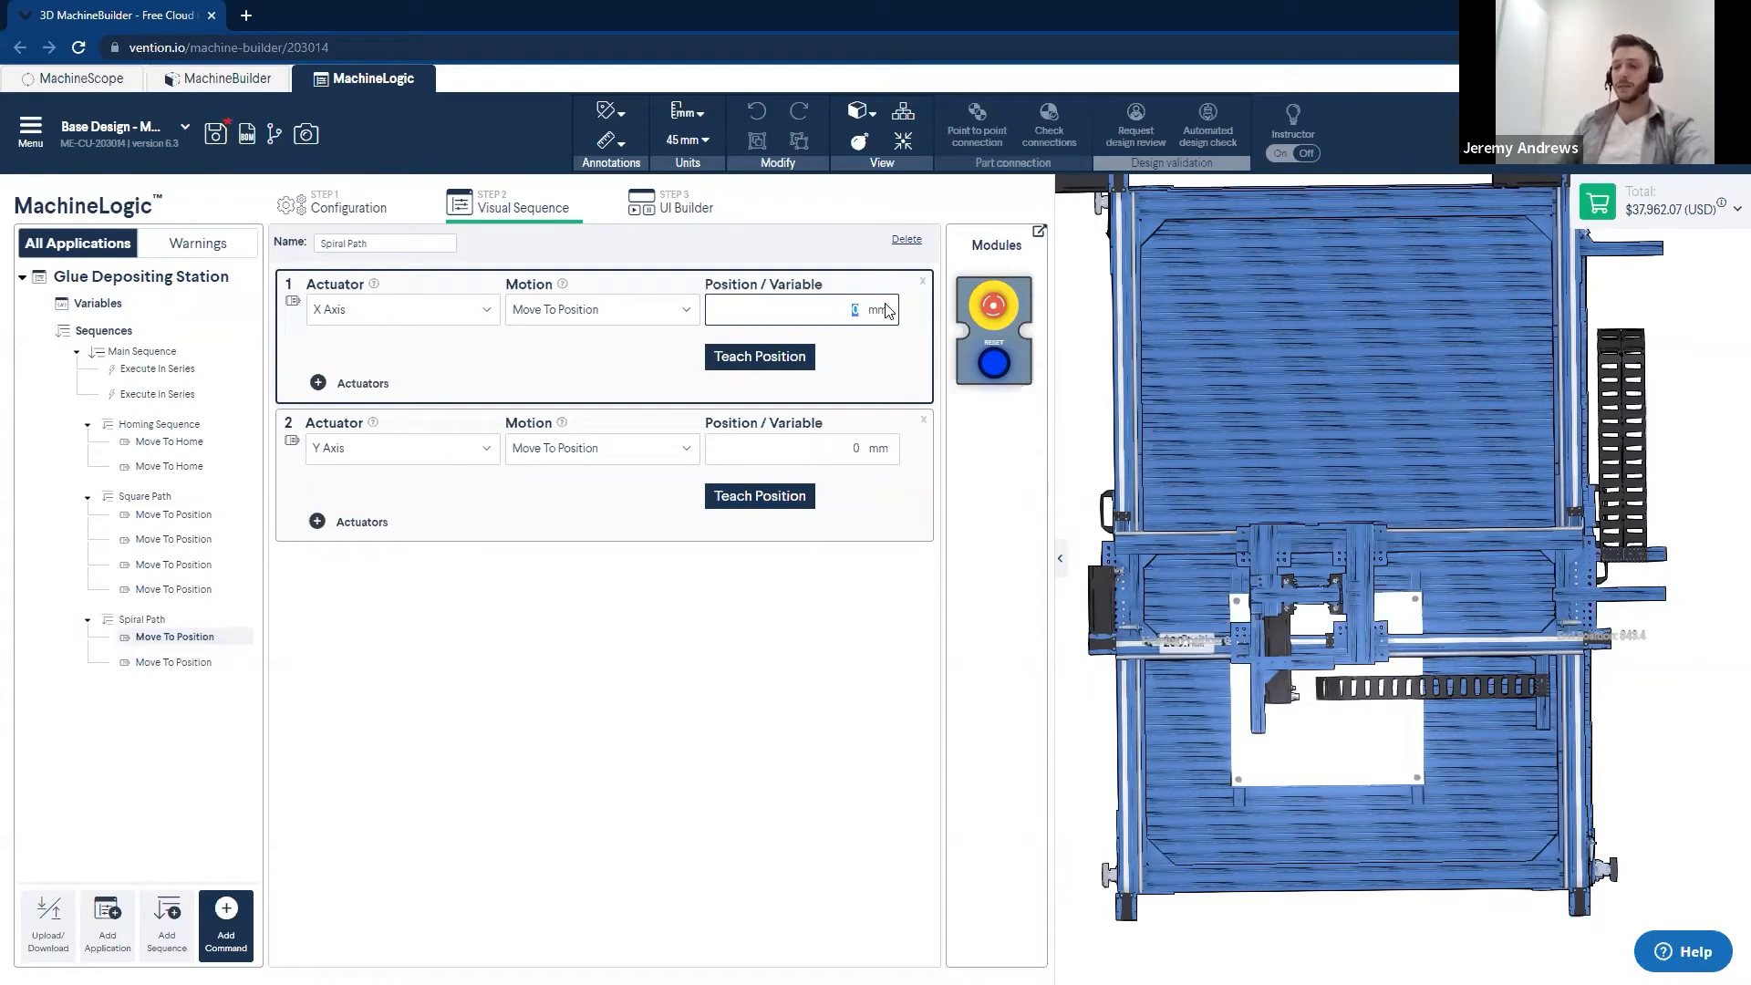
{"action": "type", "text": "POIN"}
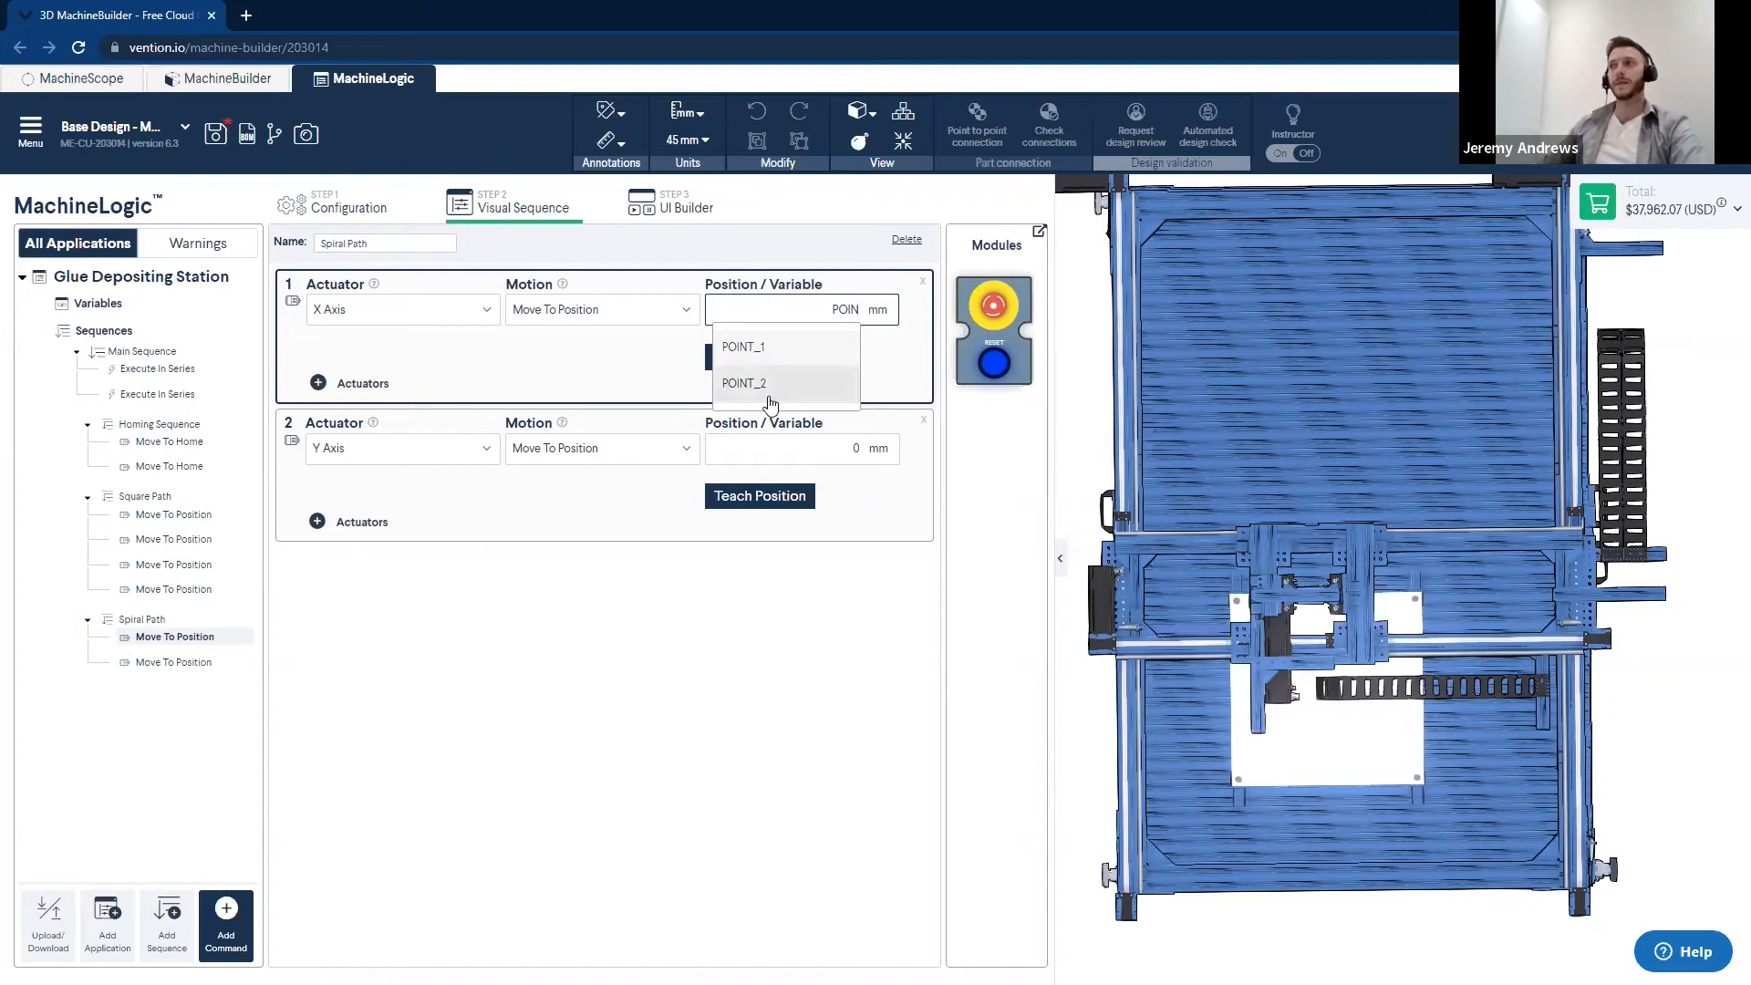
{"action": "left_click", "coordinate": [769, 383]}
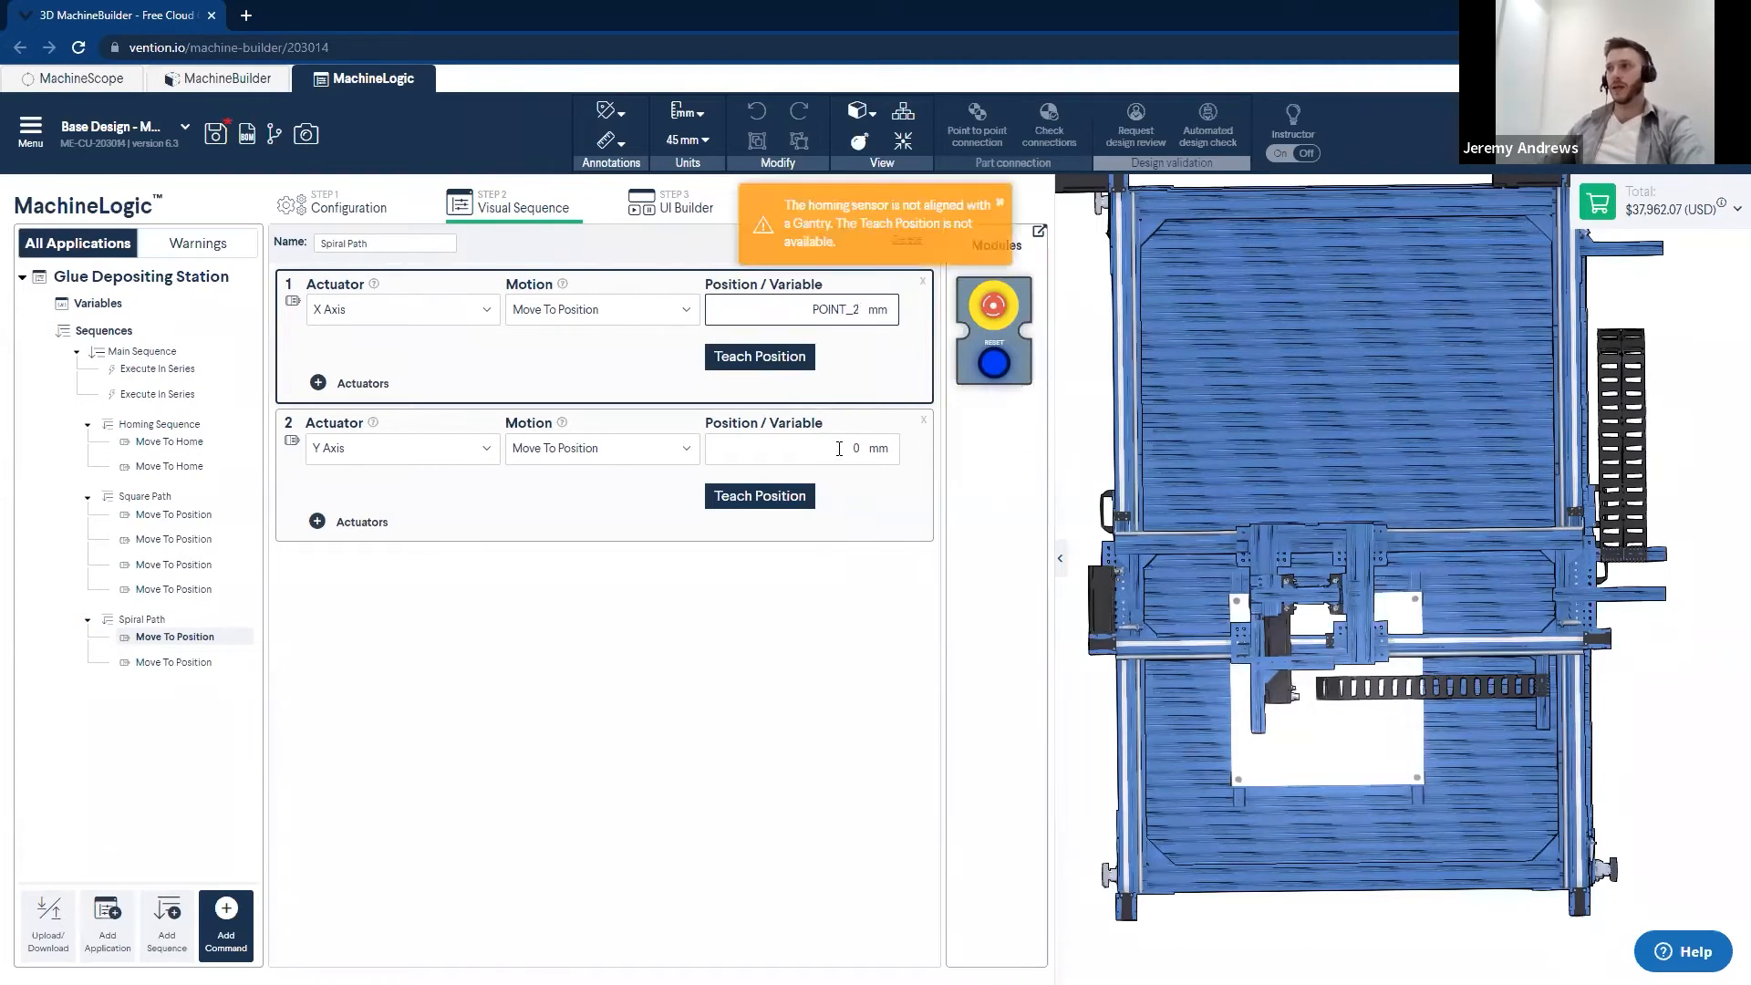
{"action": "left_click", "coordinate": [928, 456]}
{"action": "key", "text": "BackSpace"}
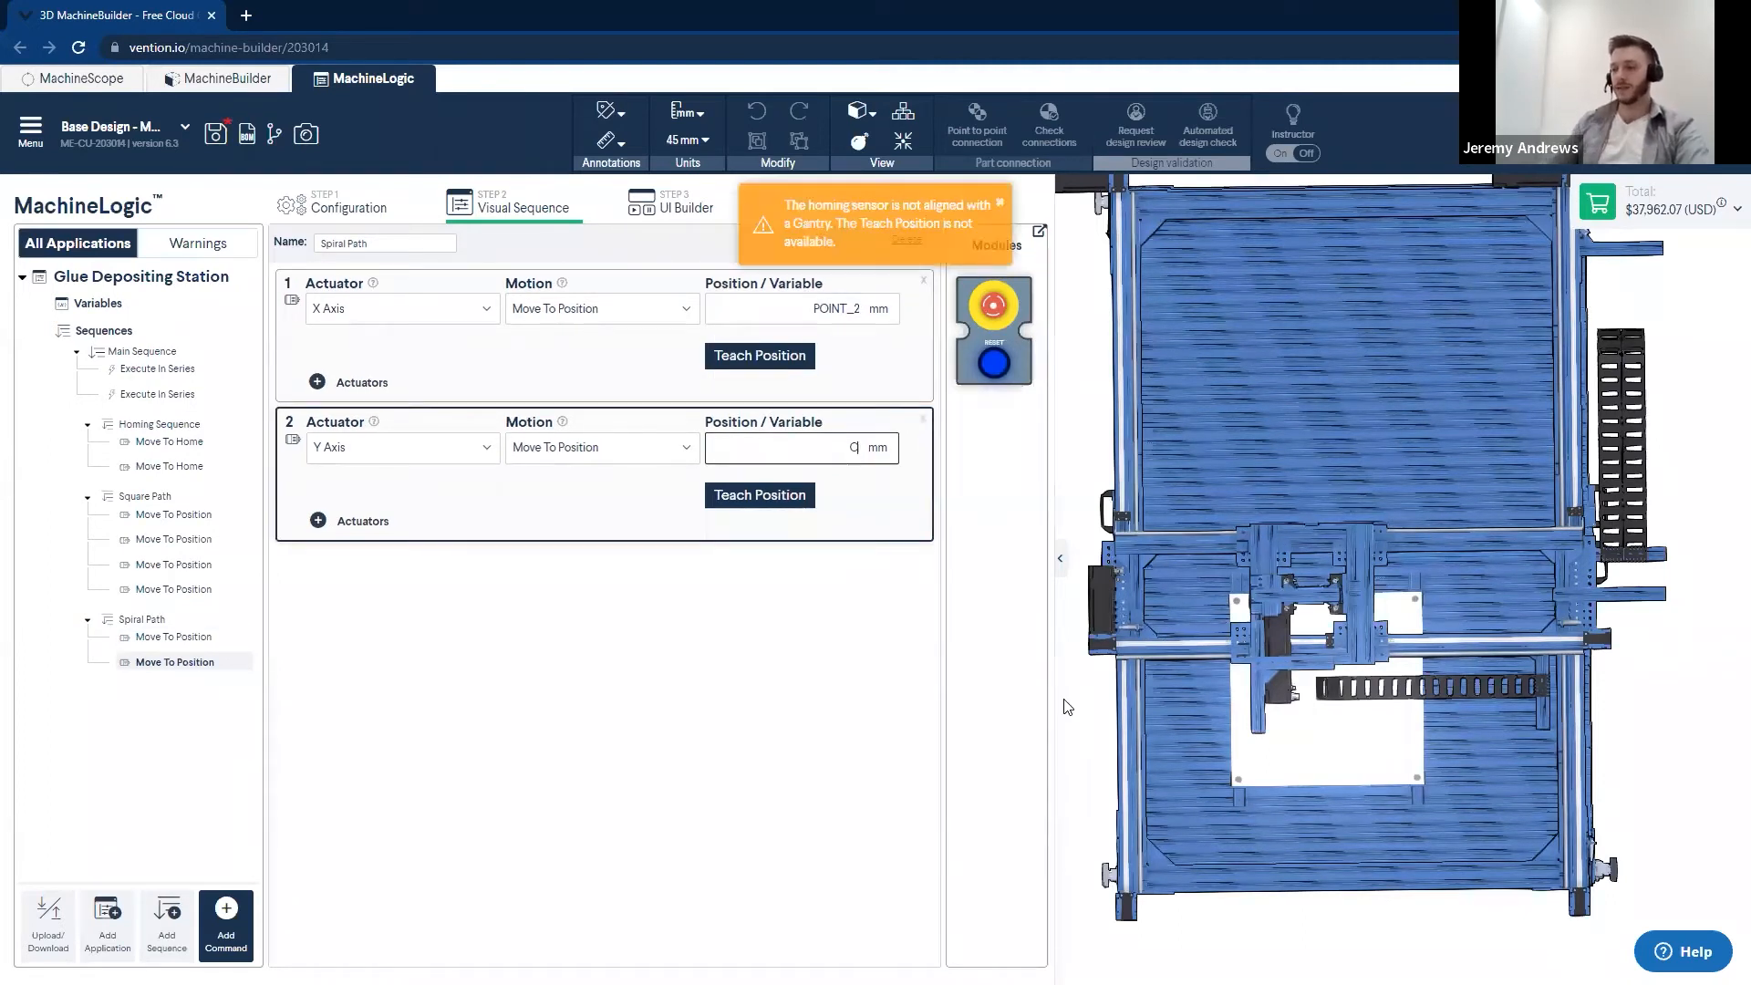
{"action": "type", "text": "POIN"}
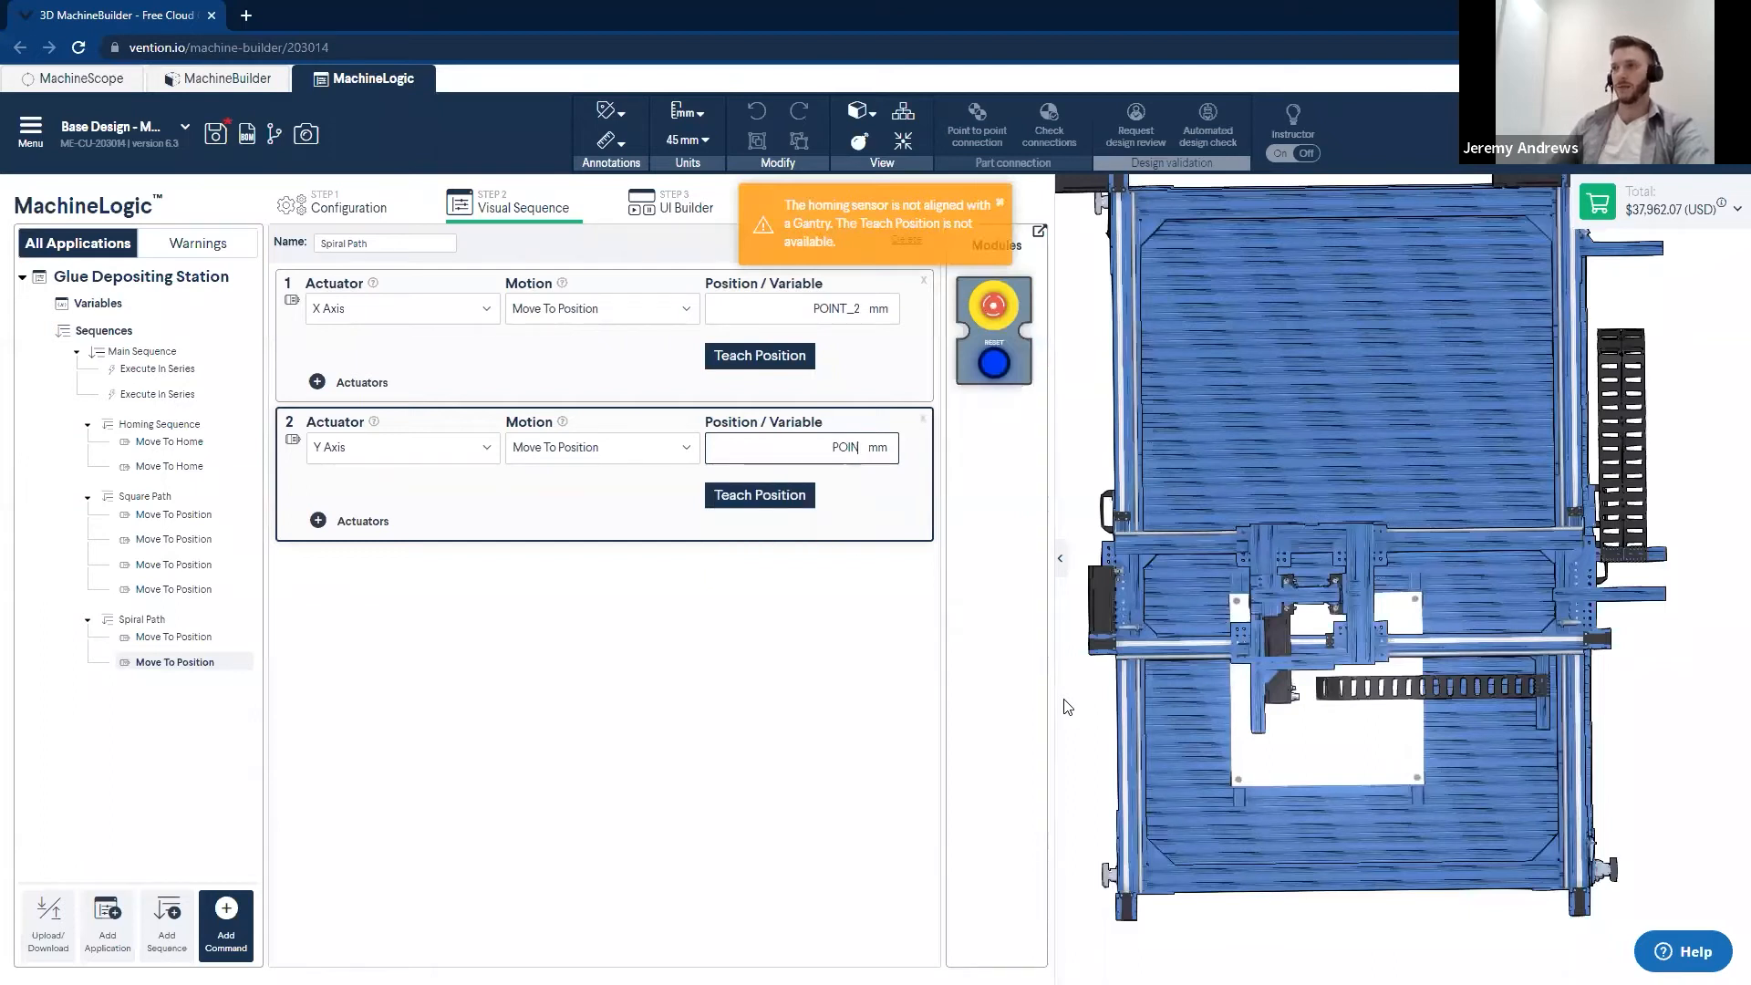
{"action": "left_click", "coordinate": [760, 522]}
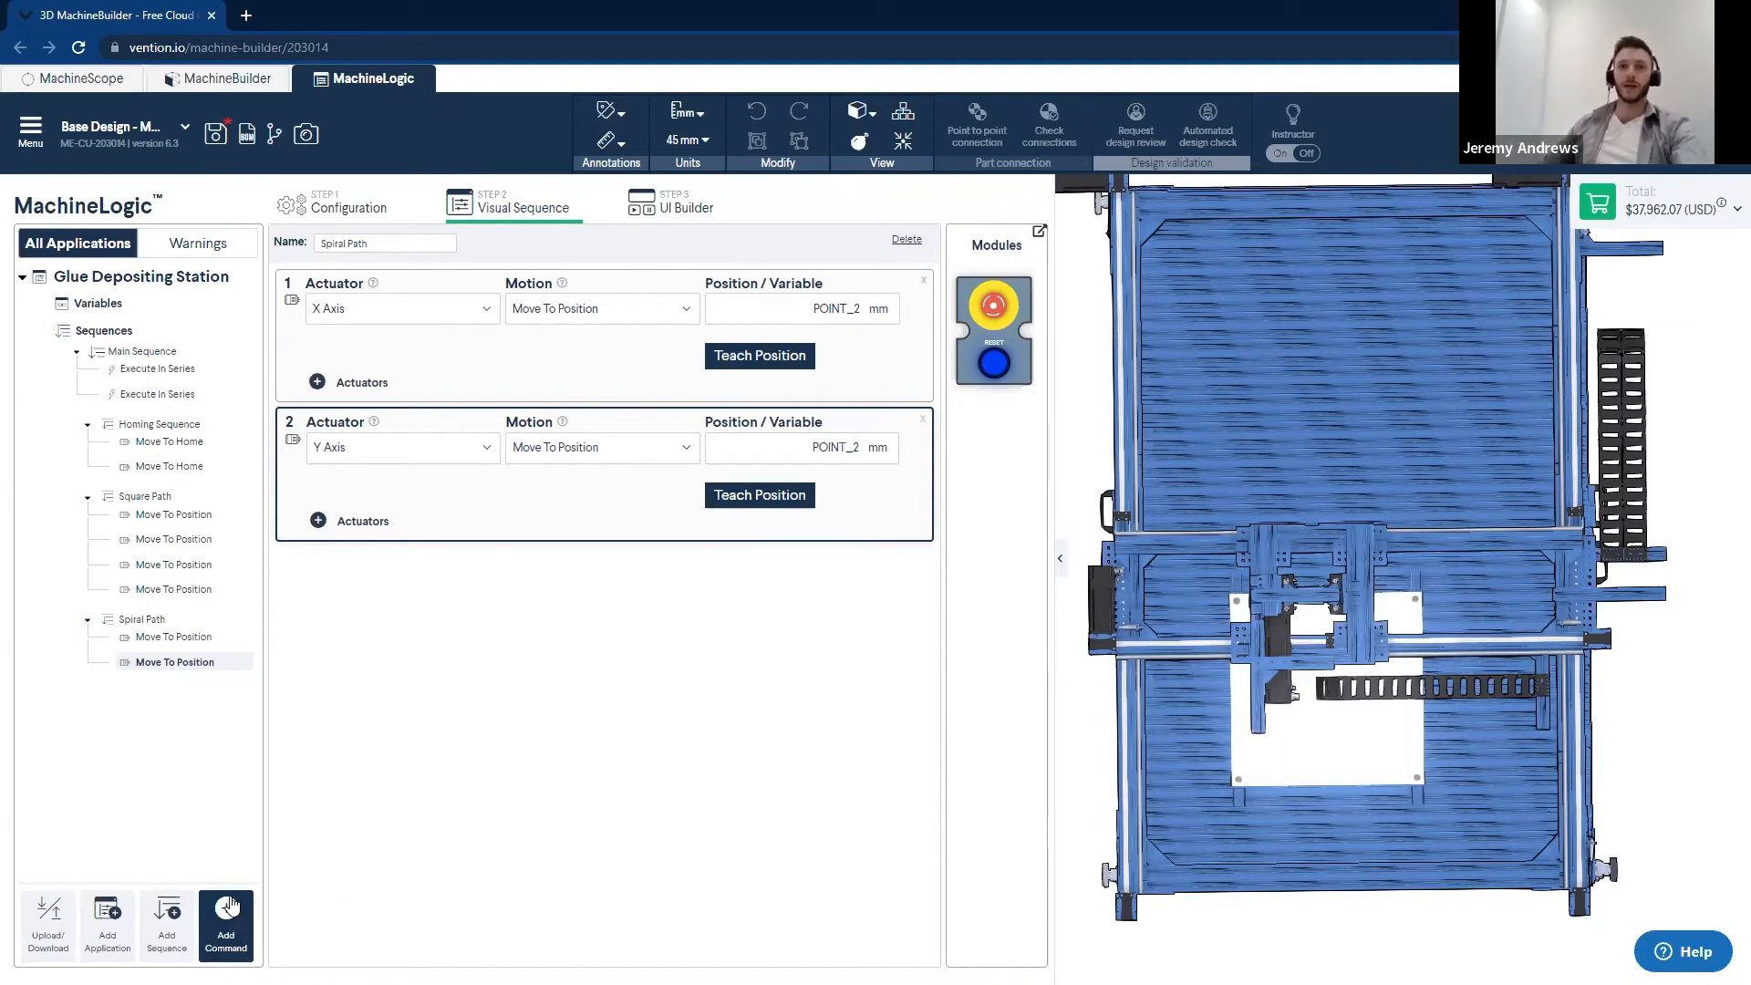
- Add two Set Variable commands to Spiral Path, placed after the two Move To Position commands
{"action": "left_click", "coordinate": [233, 925]}
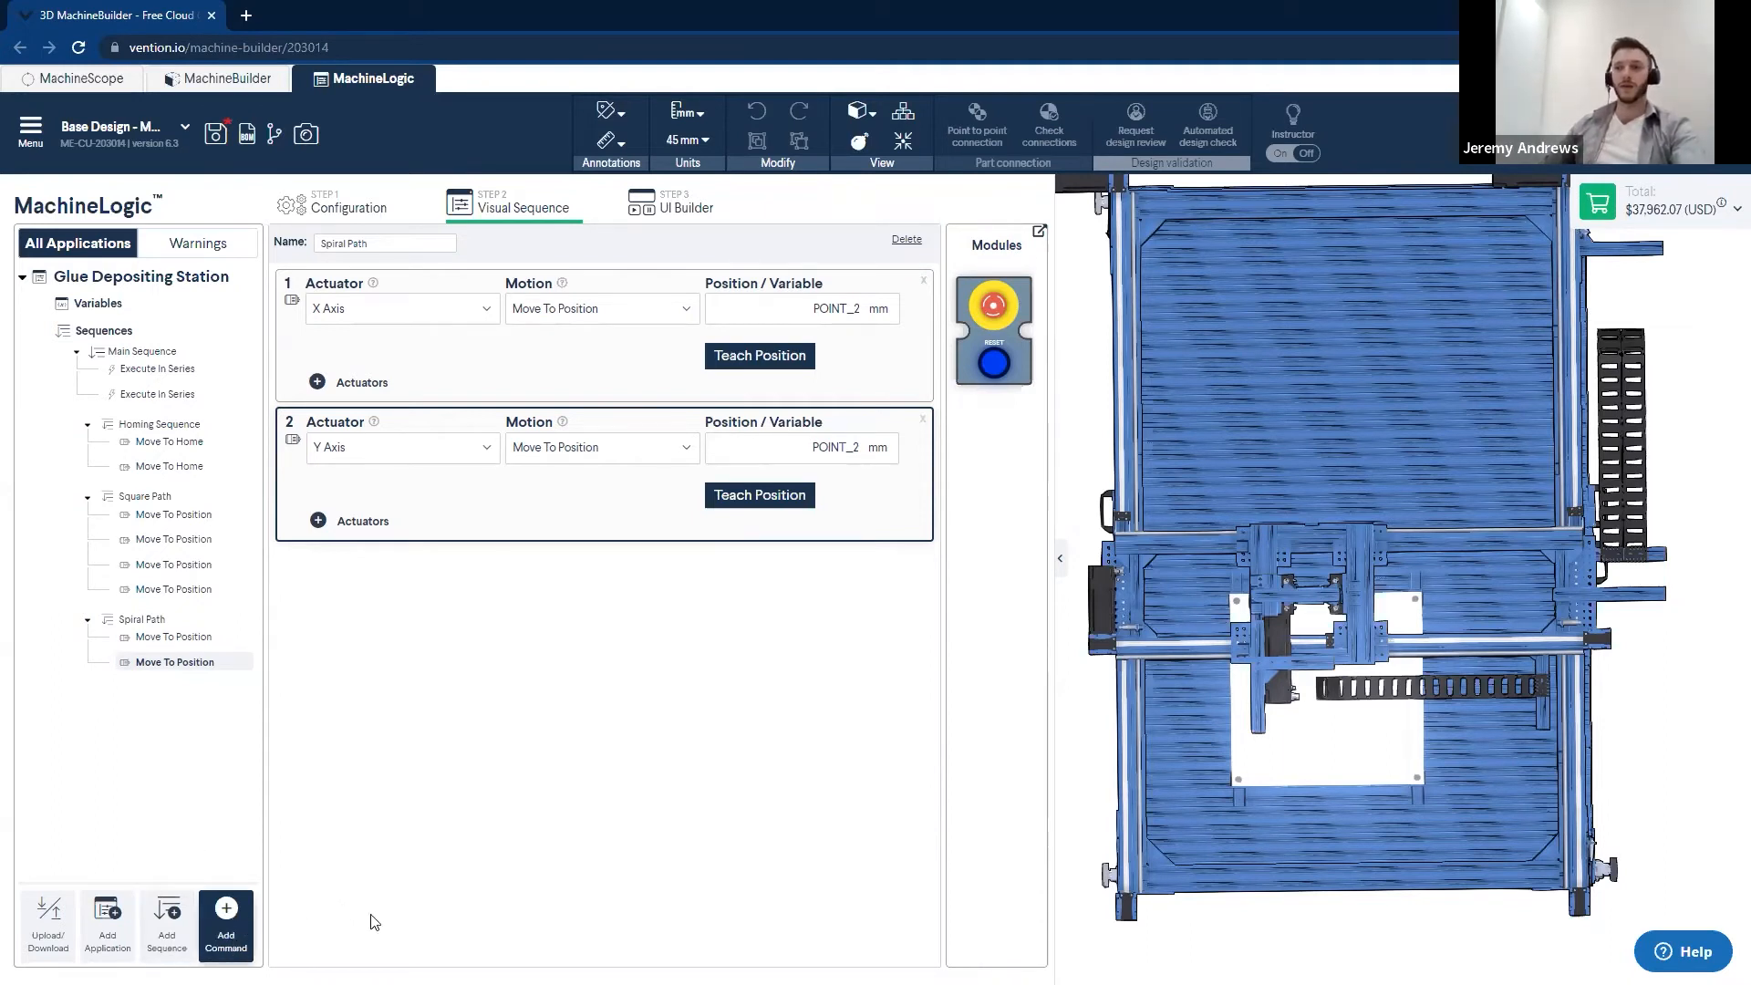
{"action": "left_click", "coordinate": [259, 770]}
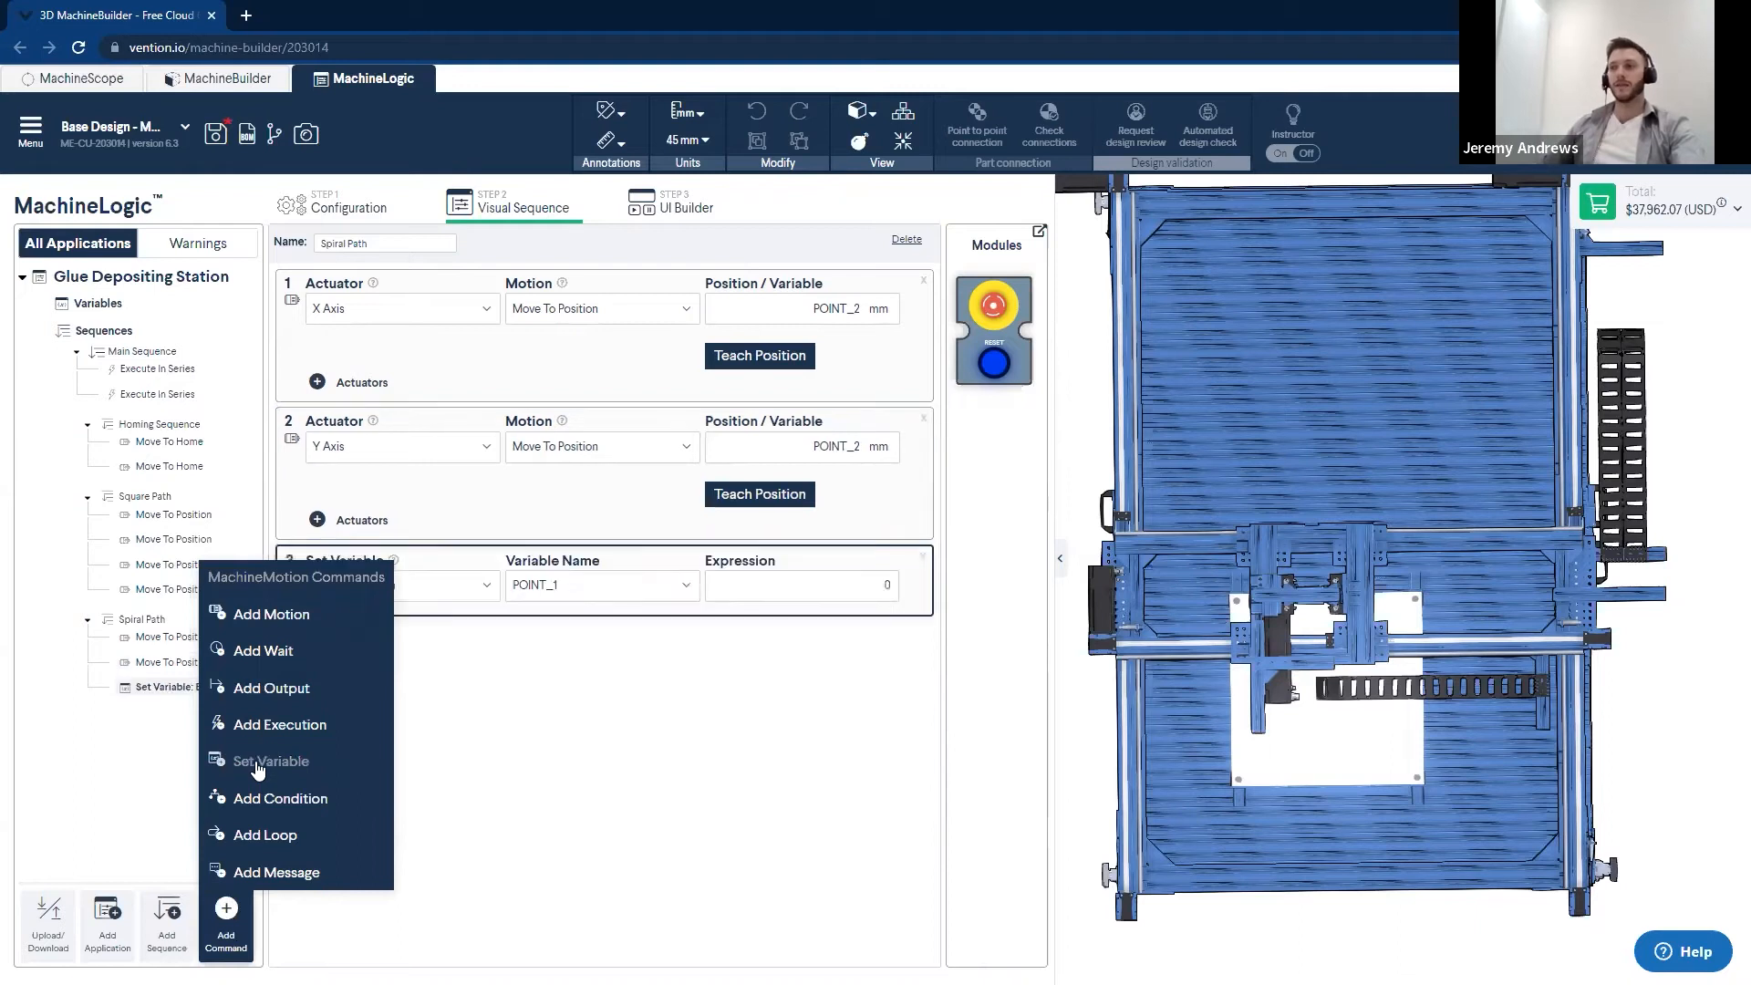
{"action": "left_click", "coordinate": [260, 771]}
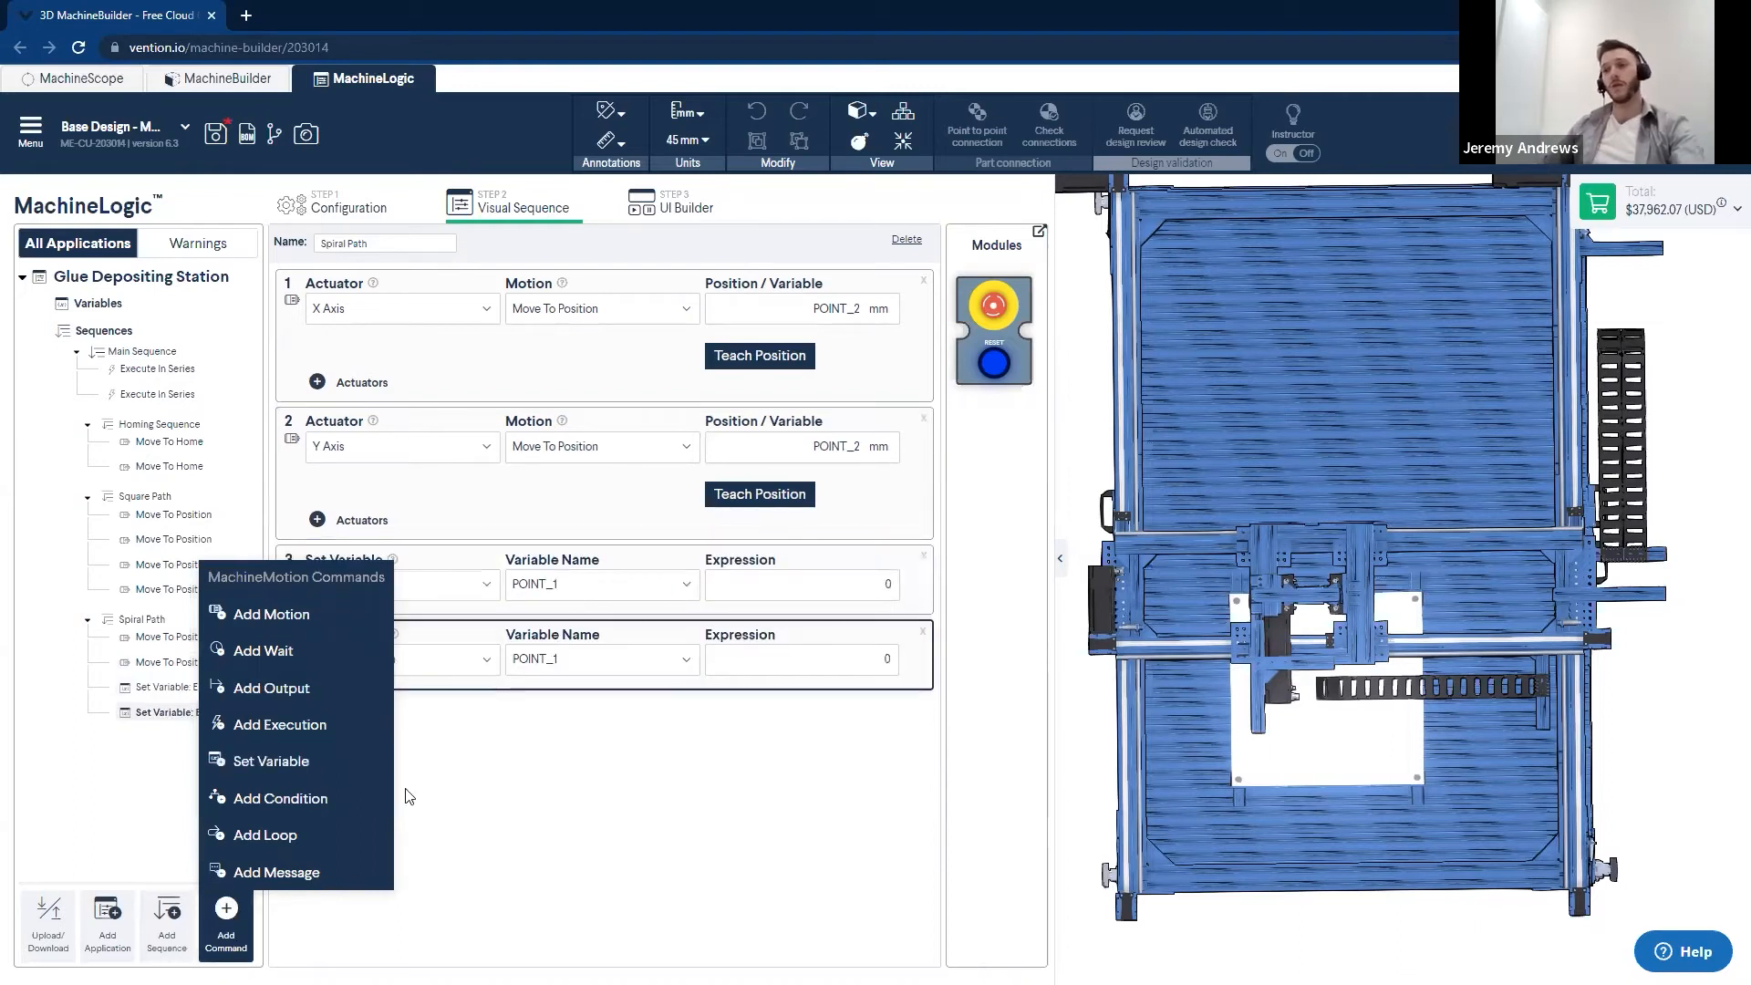
{"action": "left_click", "coordinate": [771, 827]}
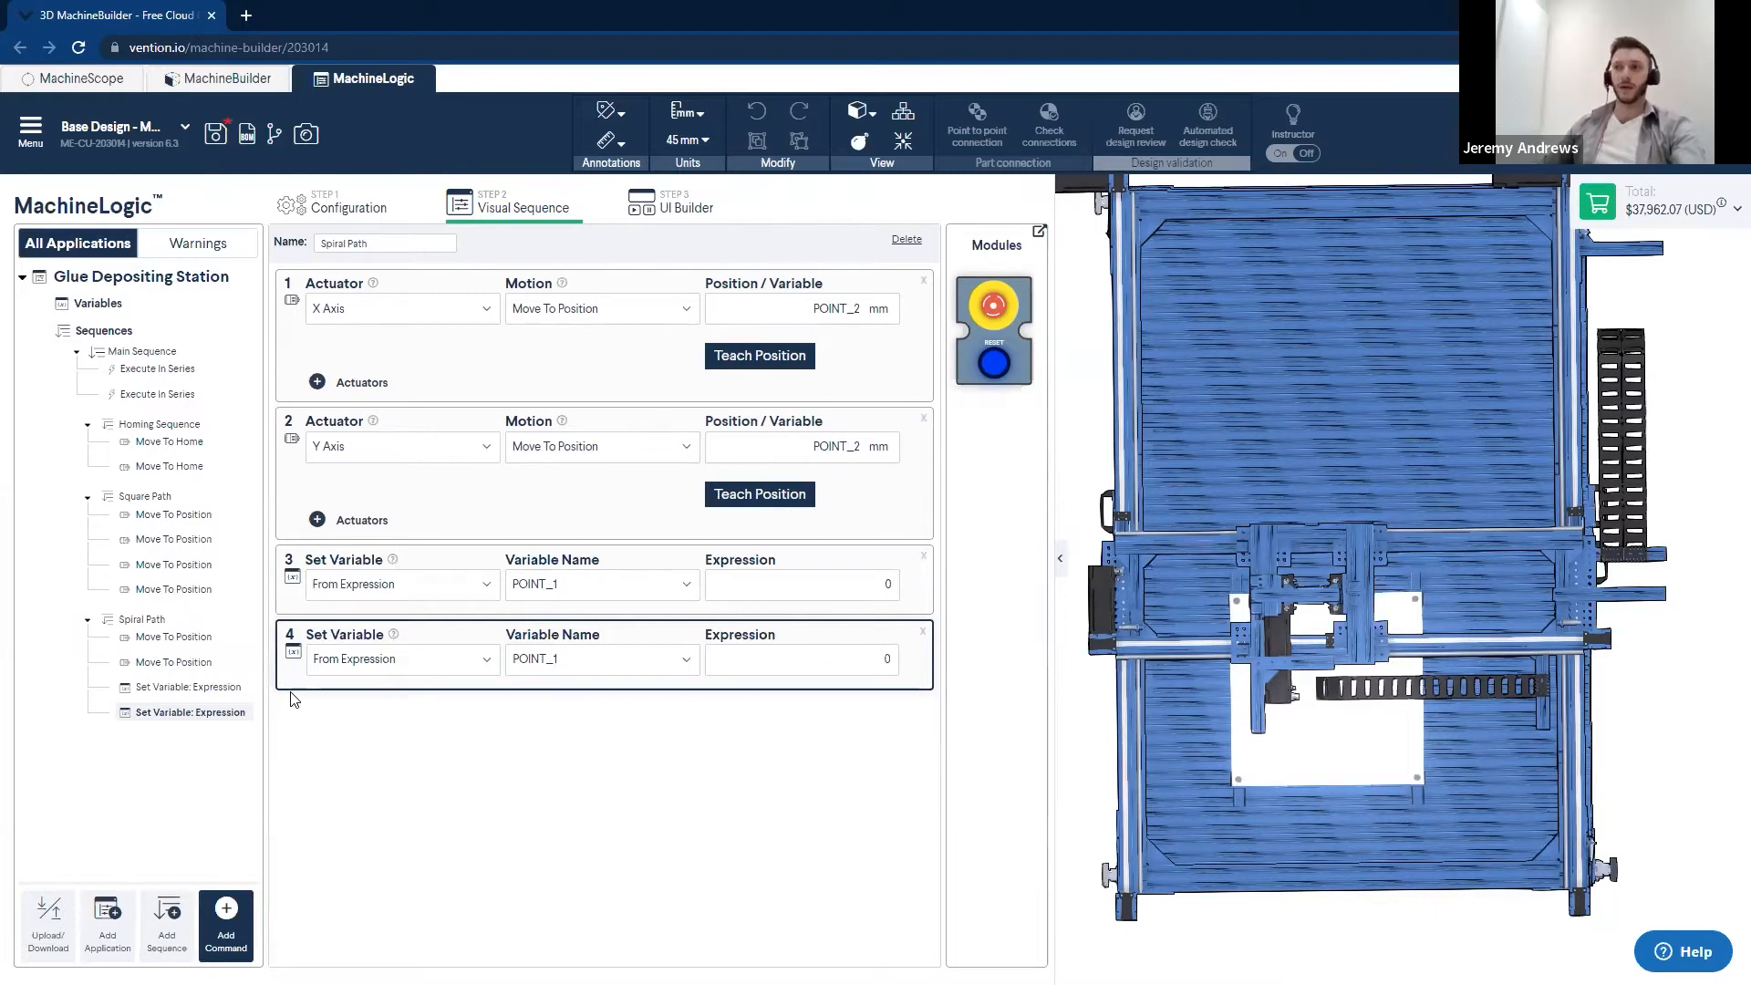
{"action": "left_click_drag", "start_coordinate": [296, 634], "coordinate": [296, 481]}
{"action": "left_click_drag", "start_coordinate": [294, 470], "coordinate": [315, 657]}
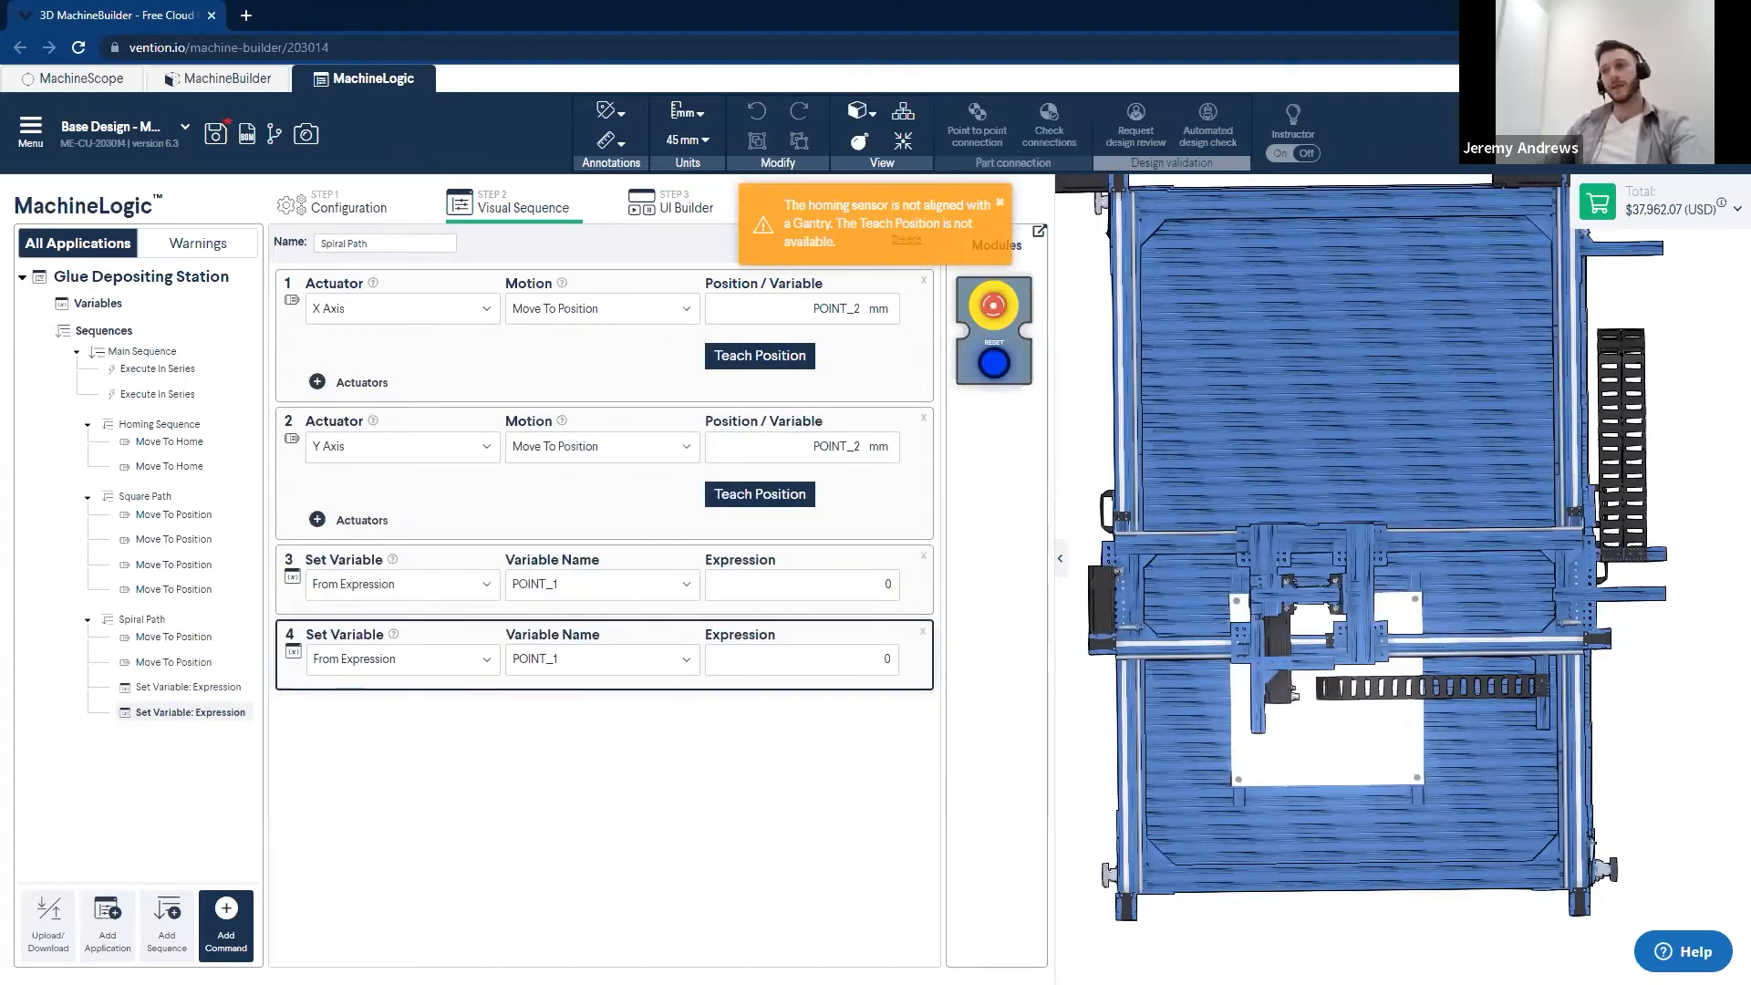
- In Spiral Path's first Set Variable command, assign POINT_2 from the expression POINT_2-SPACING
{"action": "left_click", "coordinate": [457, 586]}
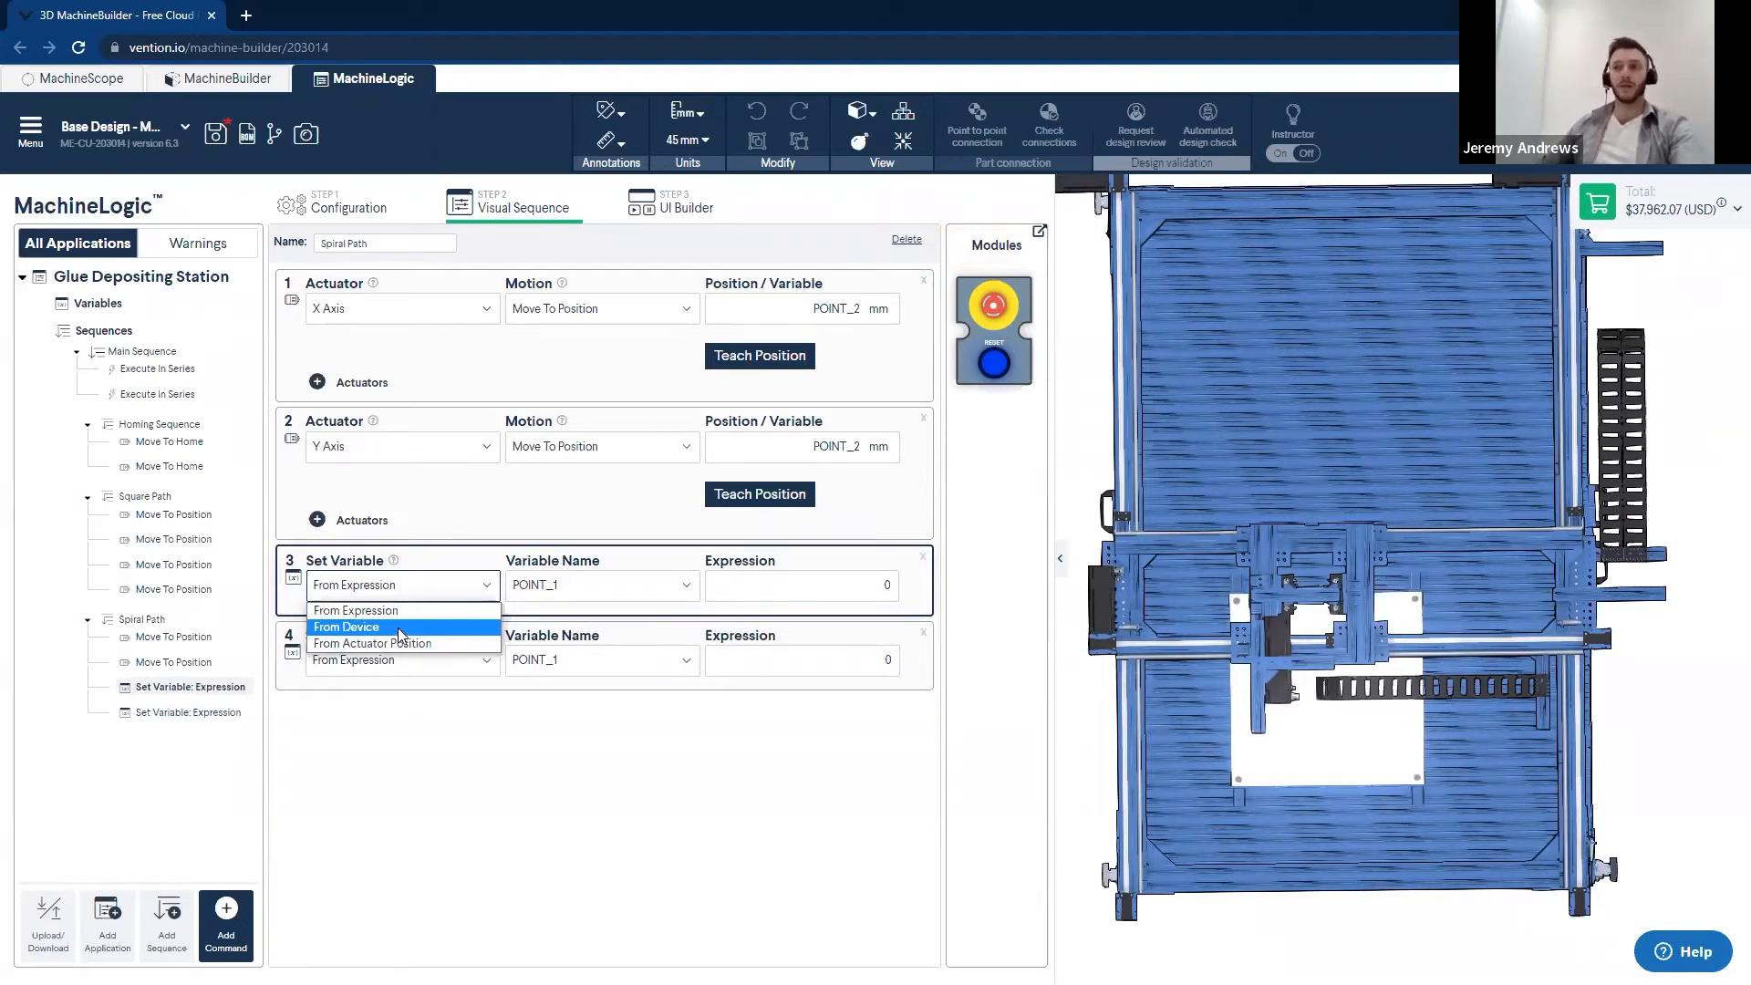
{"action": "left_click", "coordinate": [355, 611]}
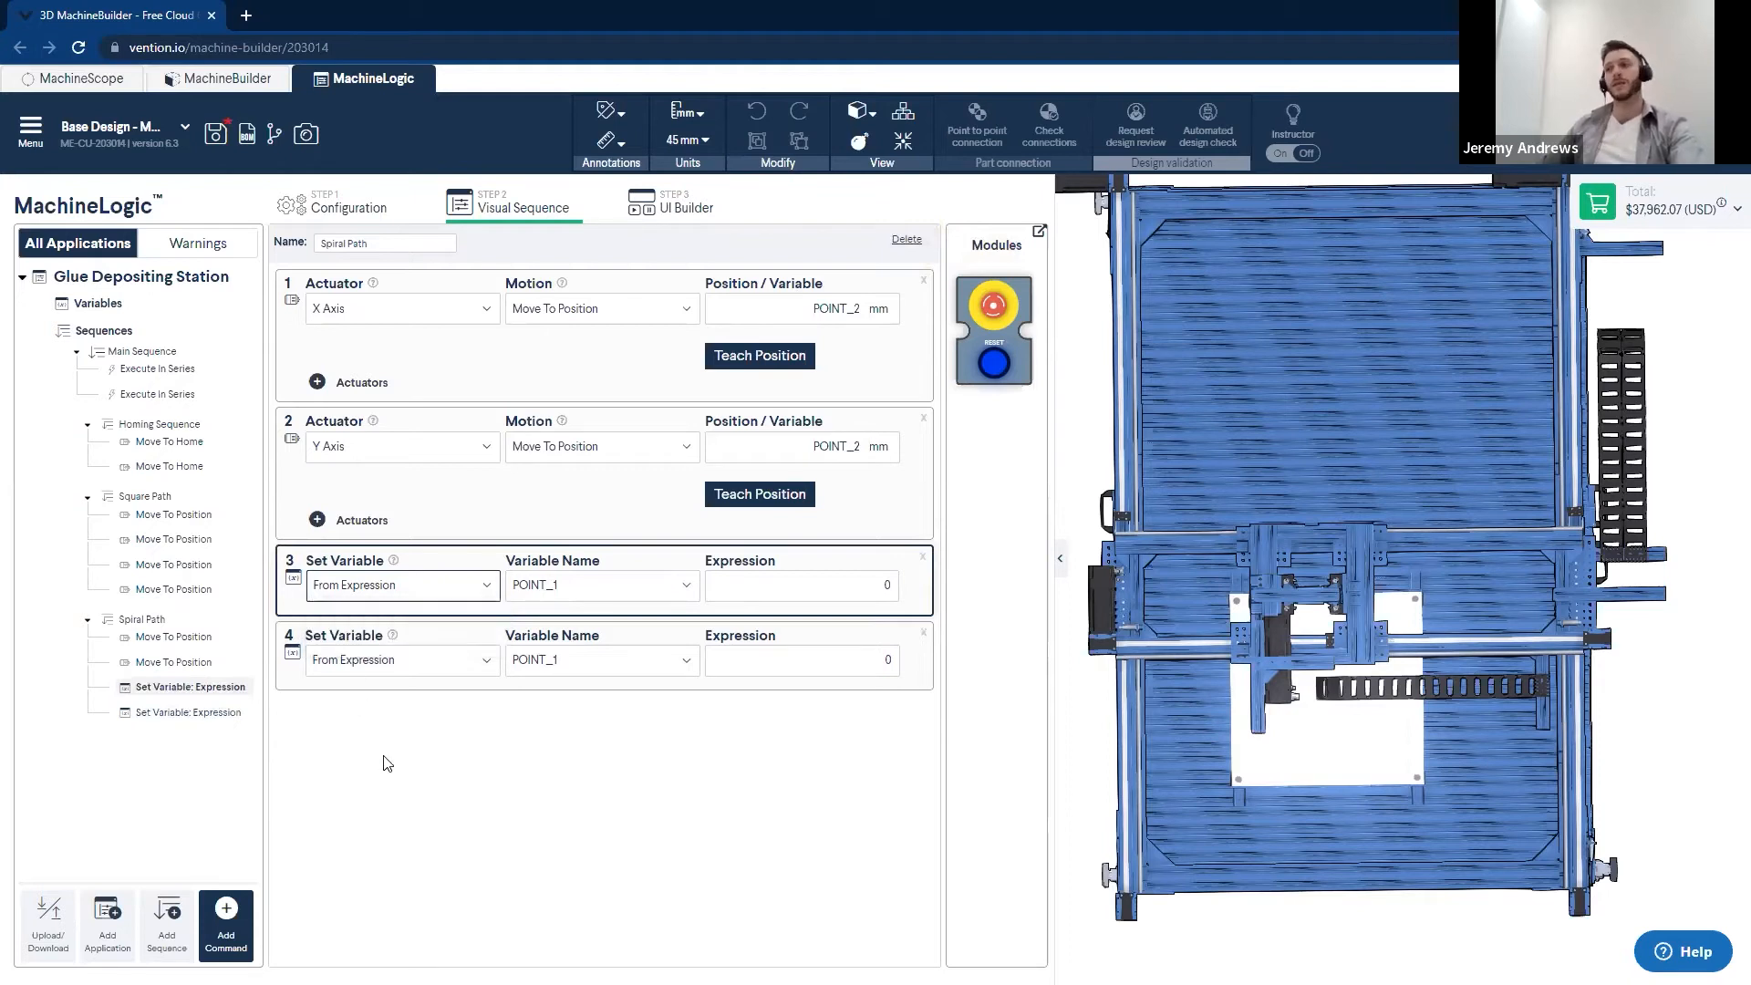
{"action": "left_click", "coordinate": [644, 591]}
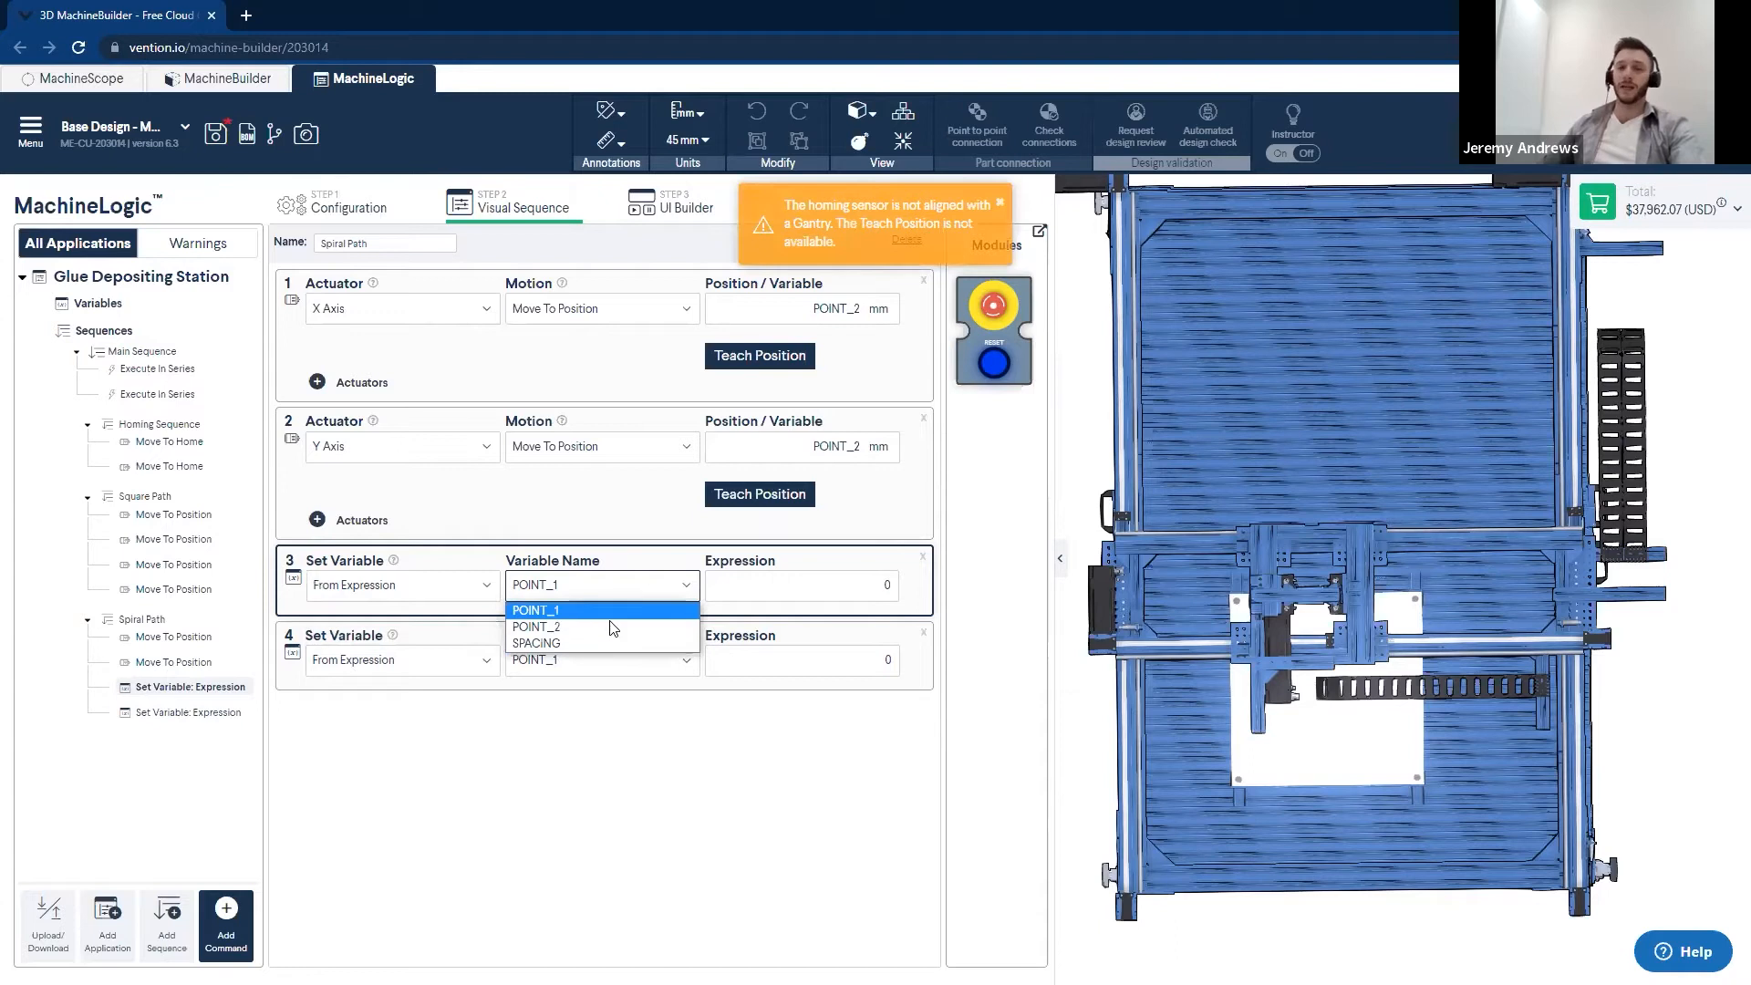
{"action": "left_click", "coordinate": [560, 627]}
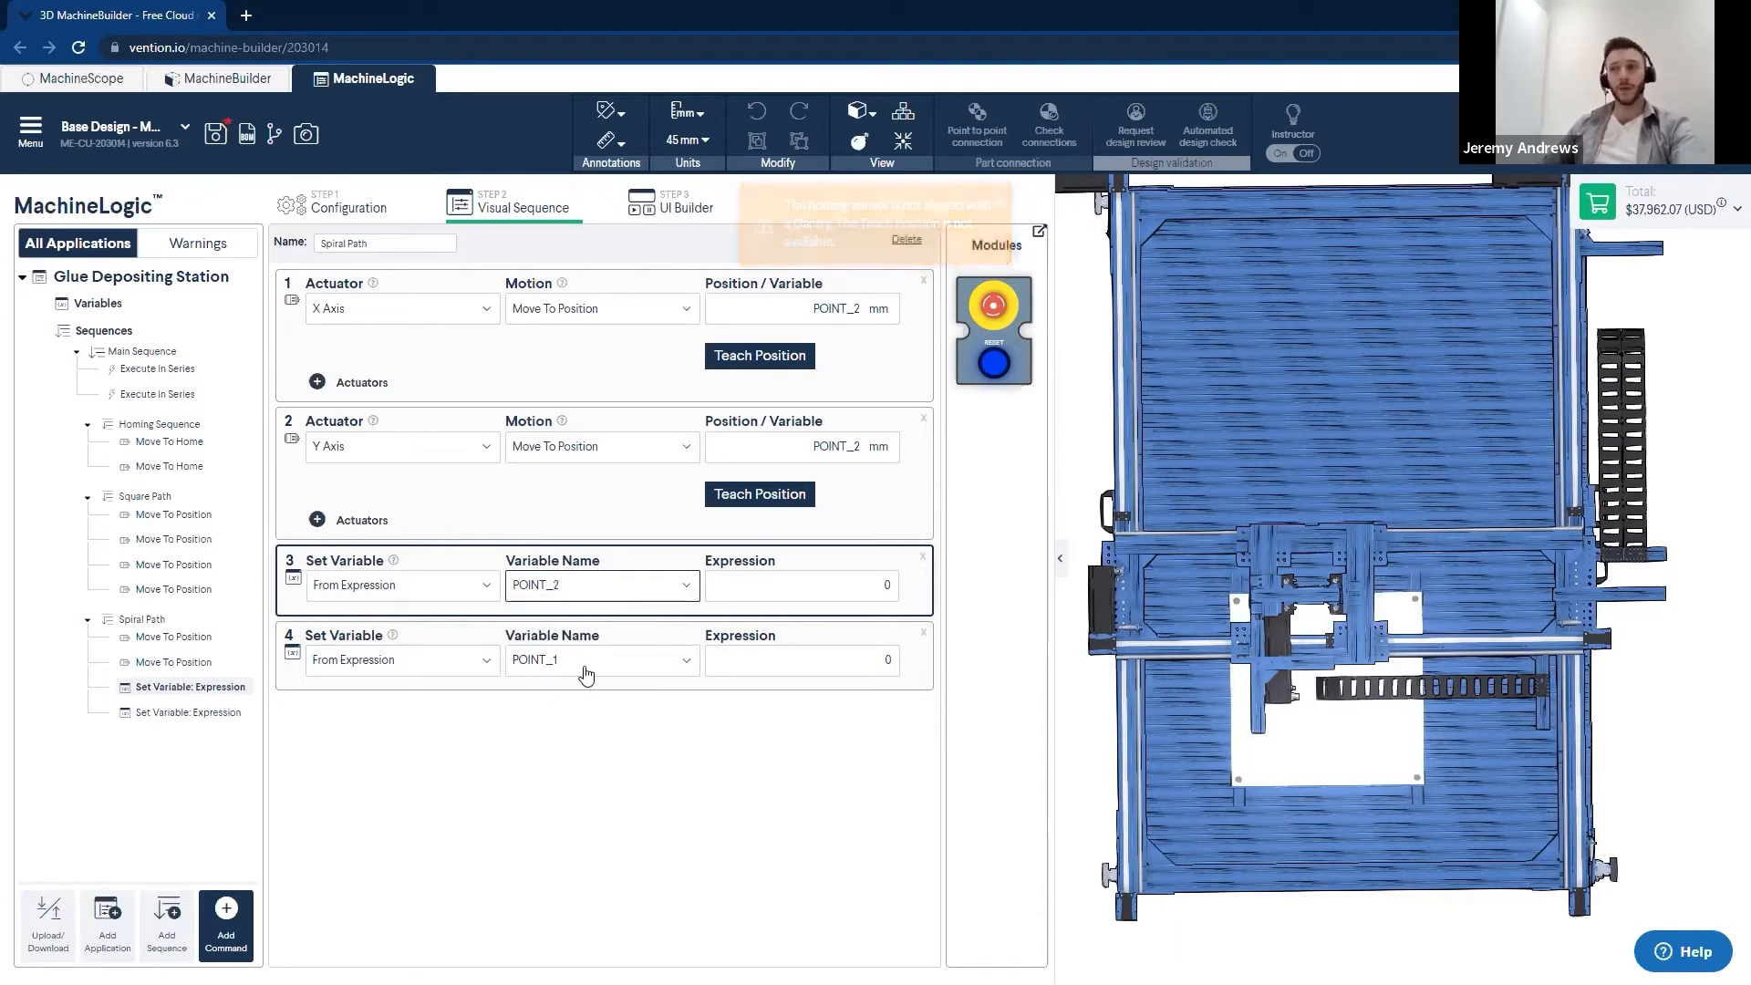
{"action": "left_click", "coordinate": [833, 589]}
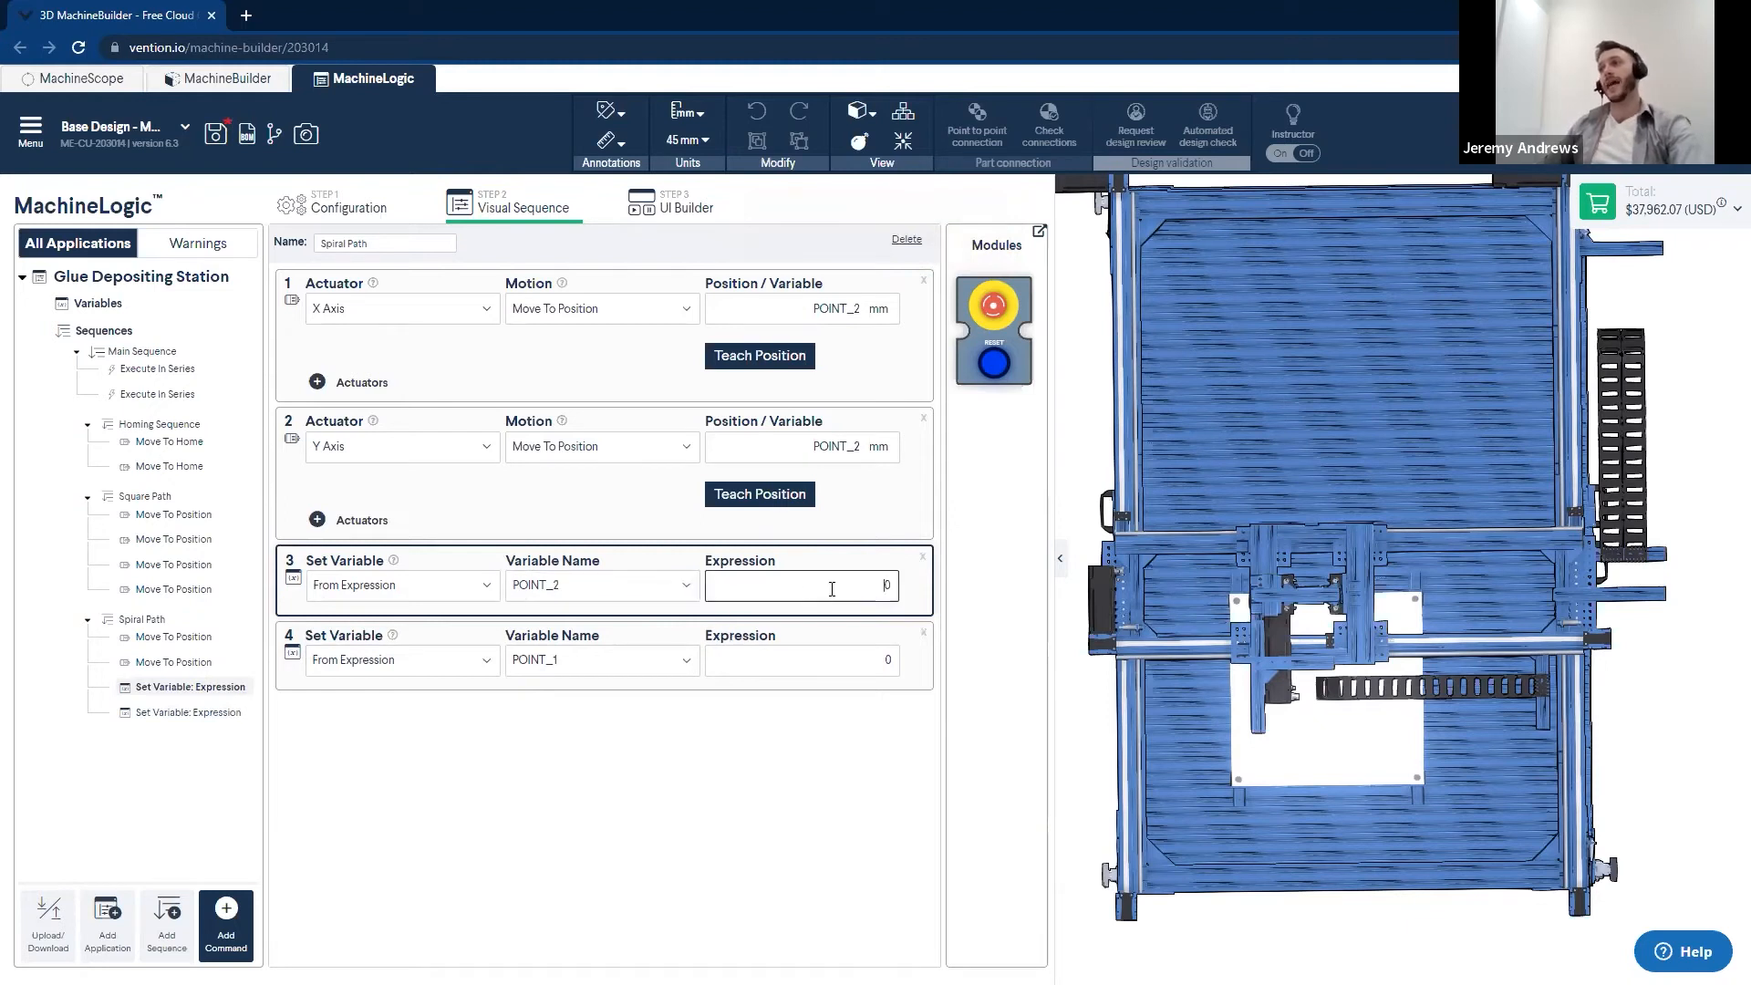
{"action": "double_click", "coordinate": [899, 590]}
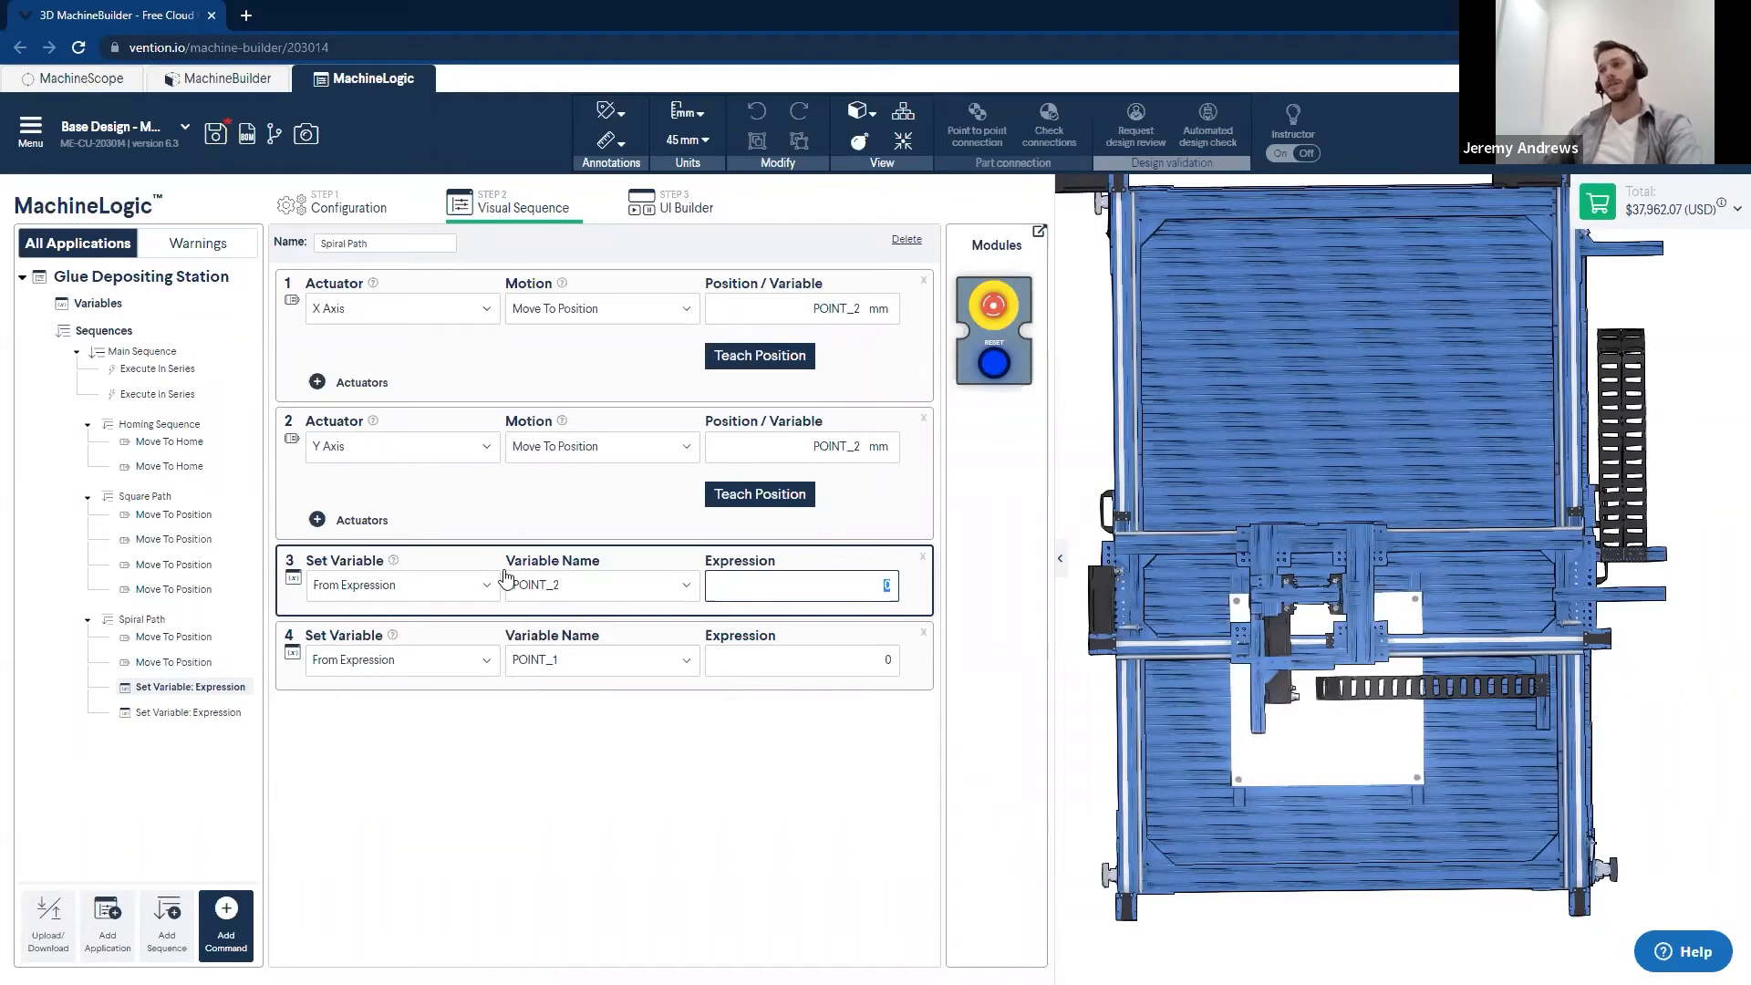
{"action": "type", "text": "POIN"}
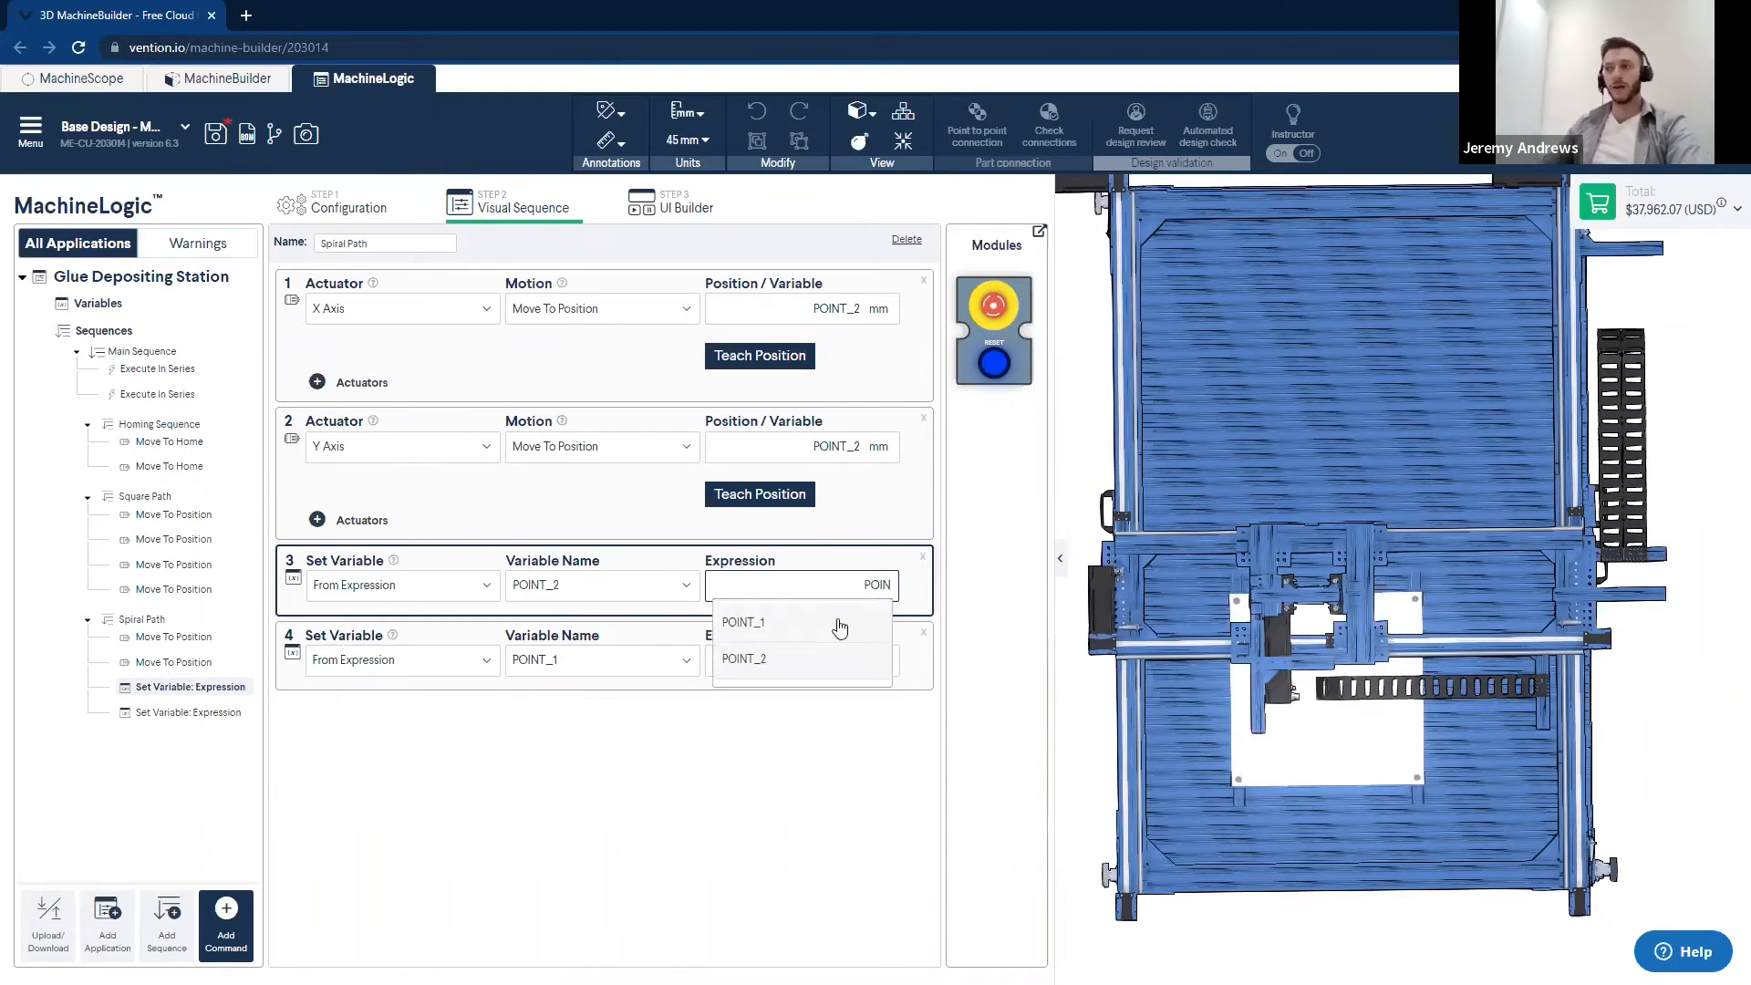
{"action": "left_click", "coordinate": [832, 659]}
{"action": "type", "text": "-SP"}
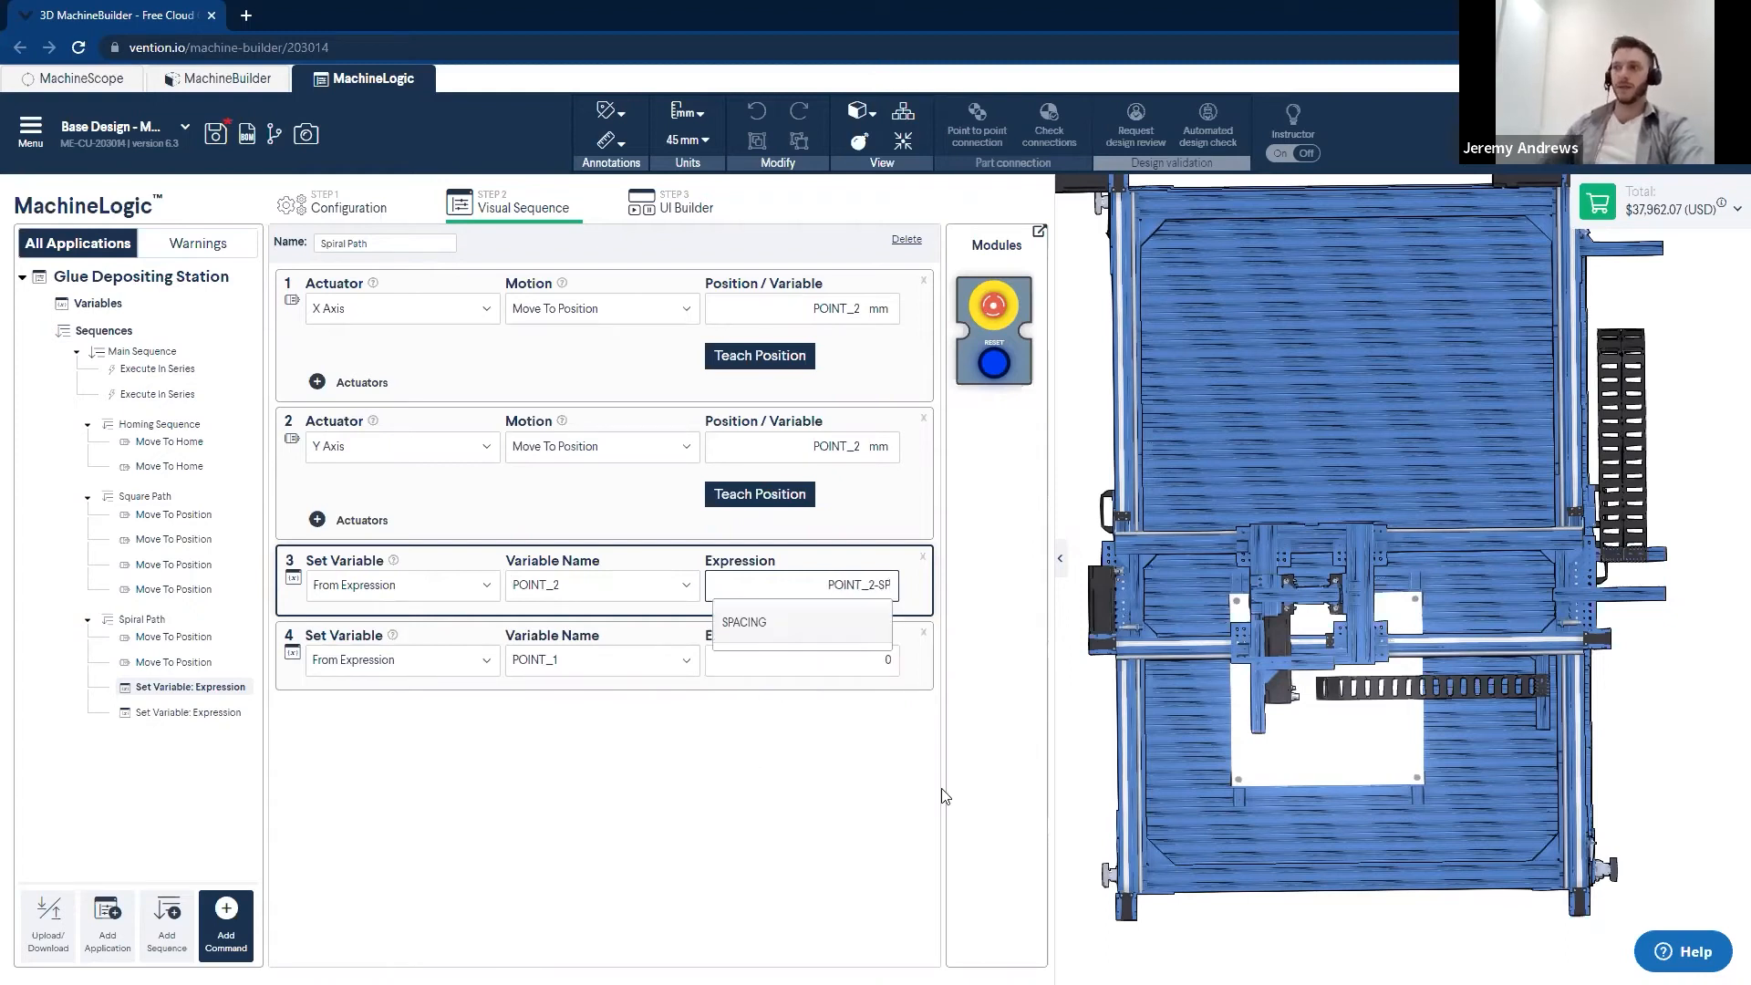
{"action": "left_click", "coordinate": [803, 633]}
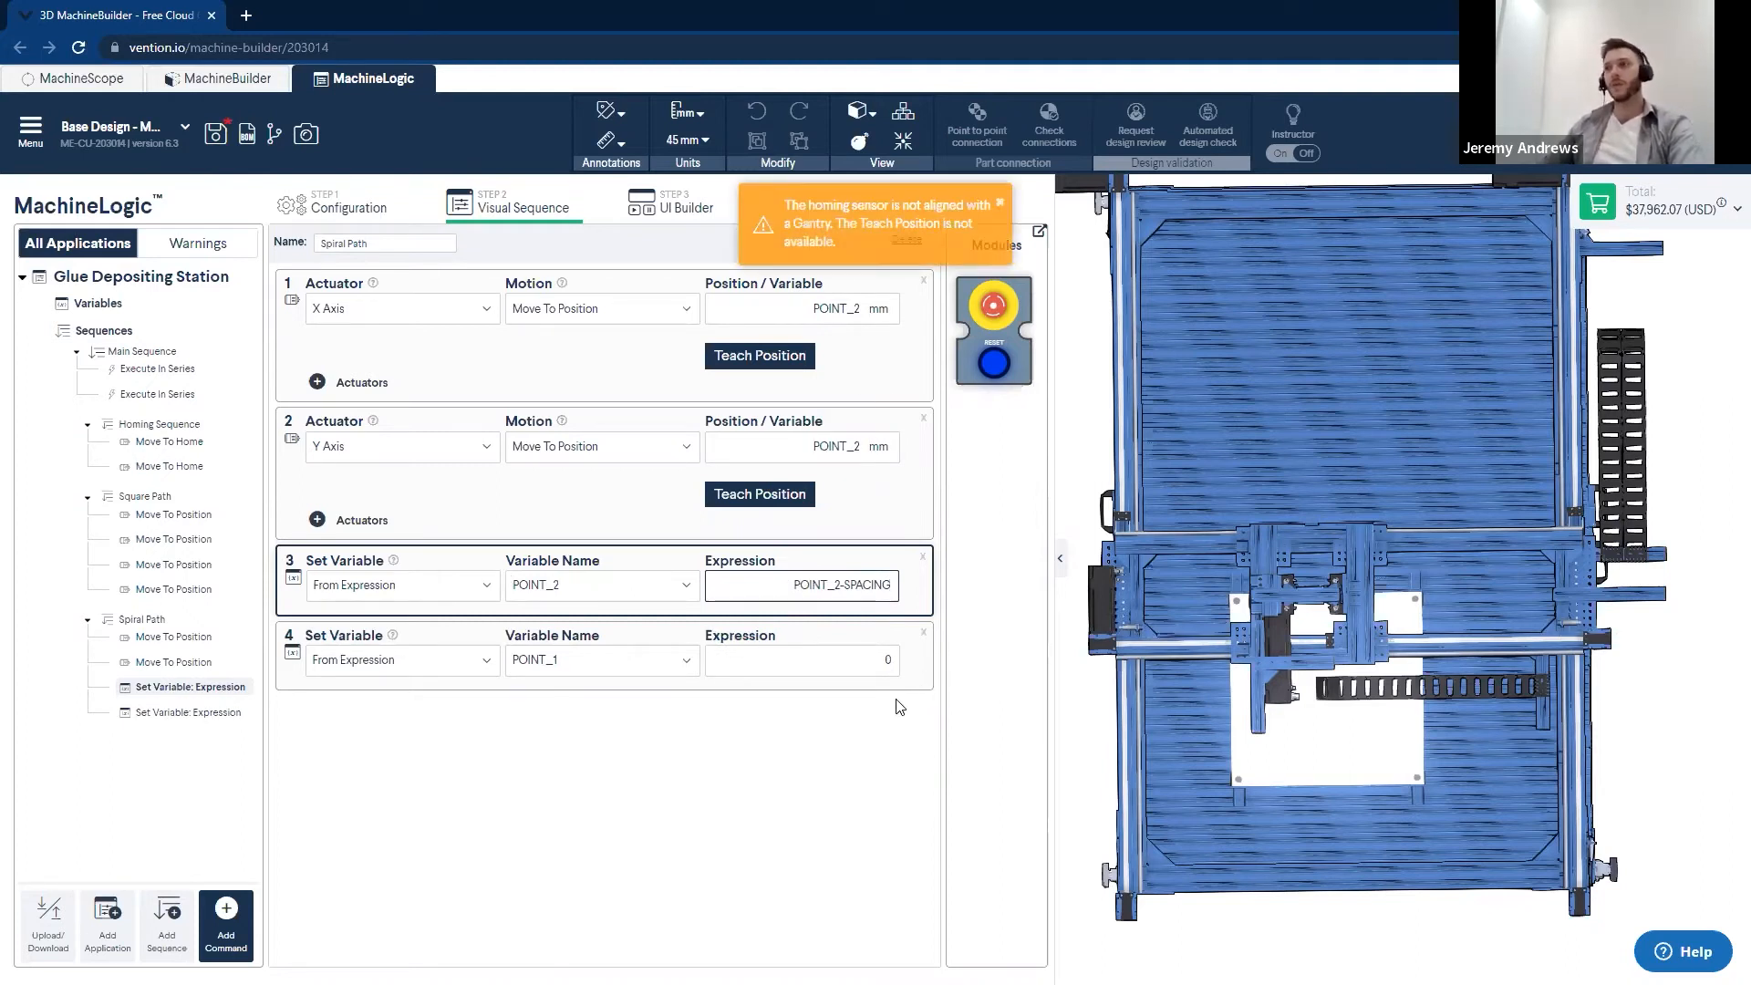
- In the second Set Variable command of Spiral Path, assign POINT_1 from the expression POINT_1+SPACING
{"action": "left_click", "coordinate": [886, 658]}
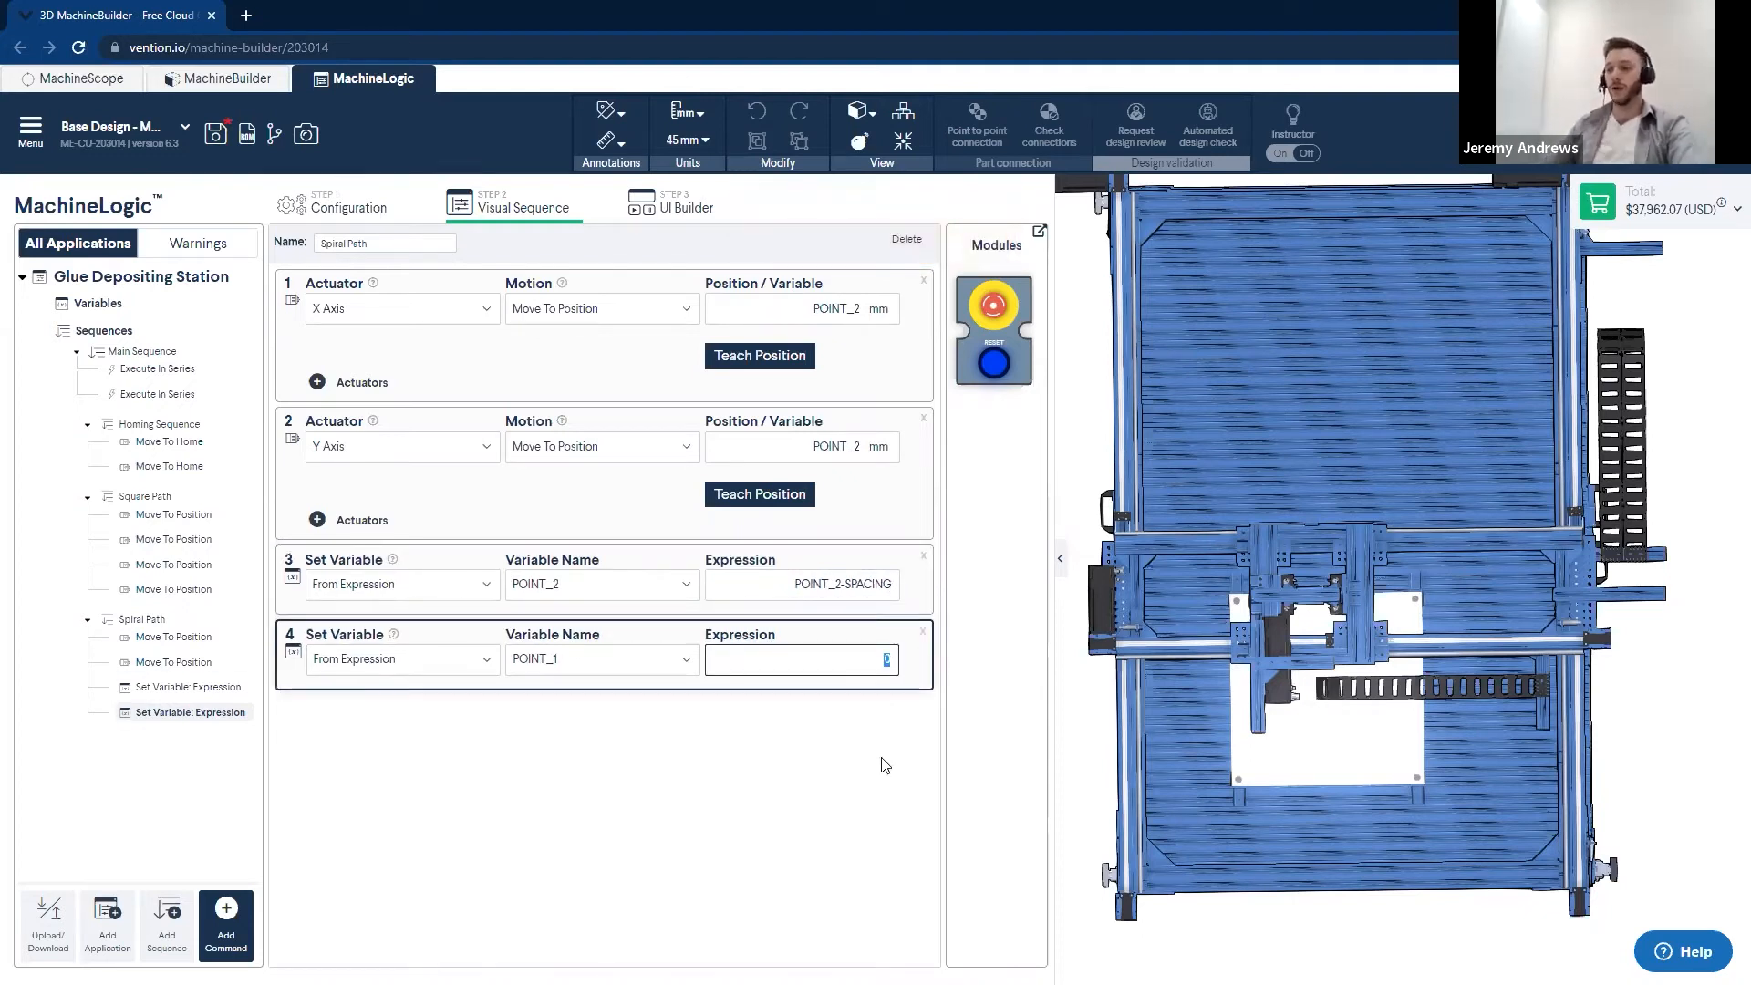
{"action": "type", "text": "POINT"}
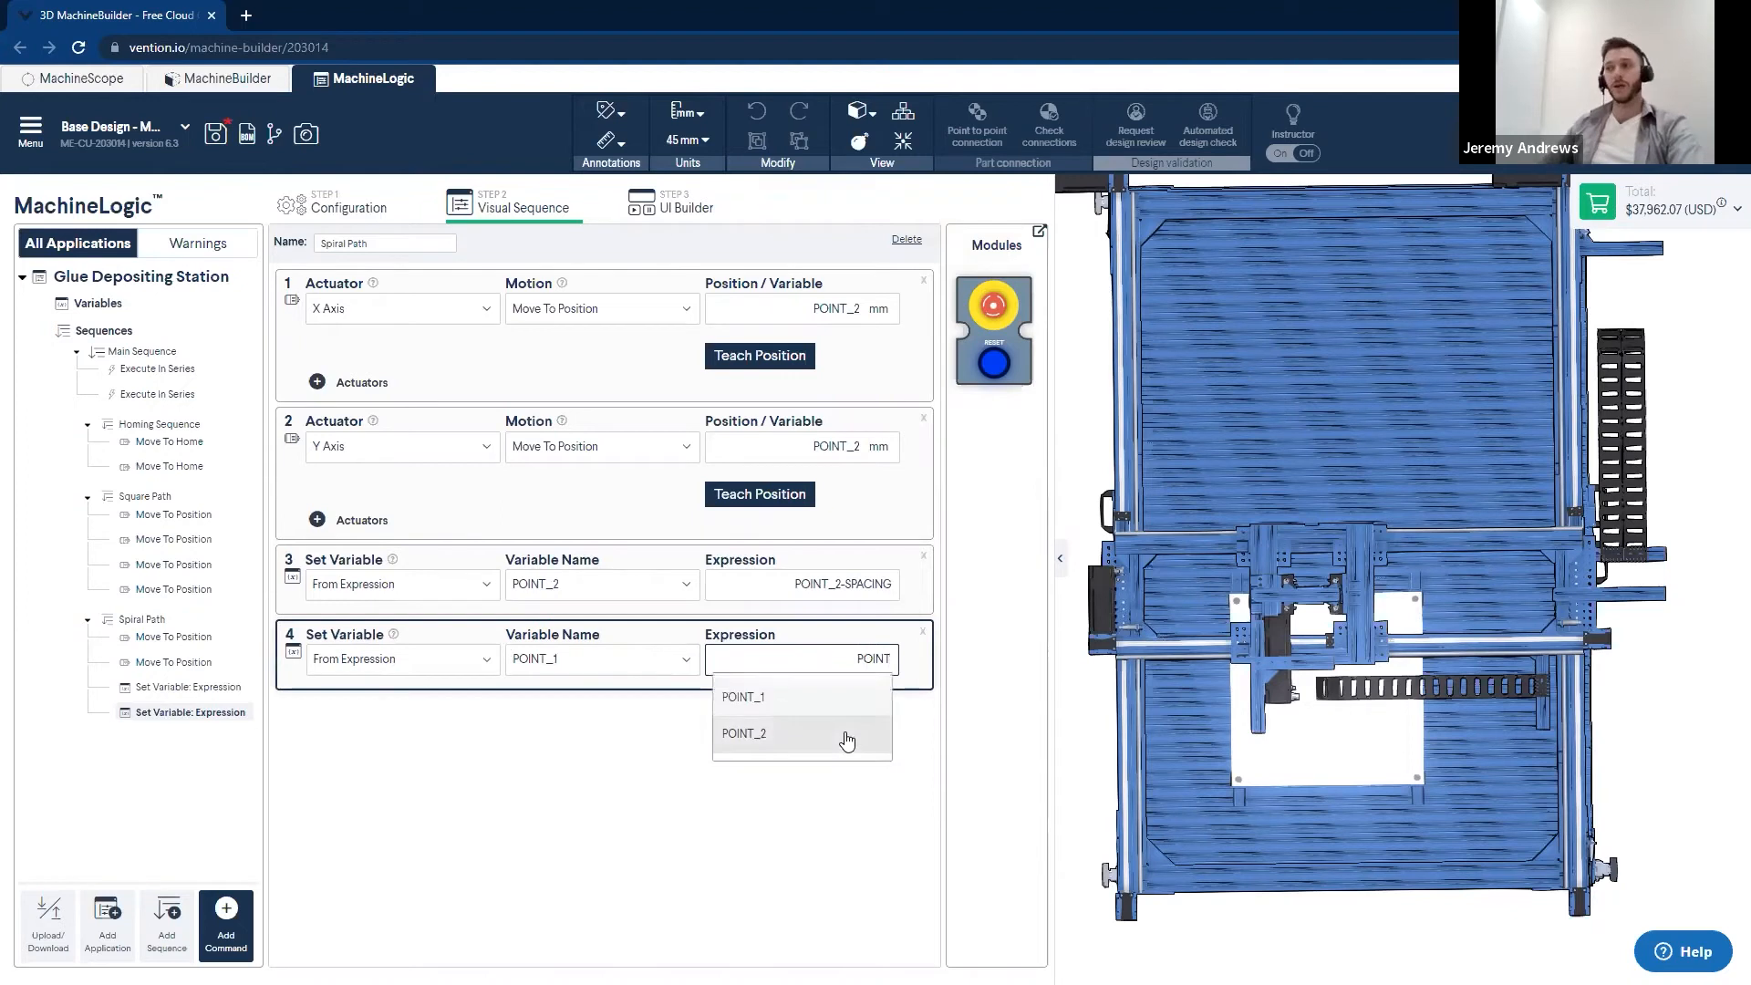
{"action": "left_click", "coordinate": [831, 702]}
{"action": "type", "text": "+"}
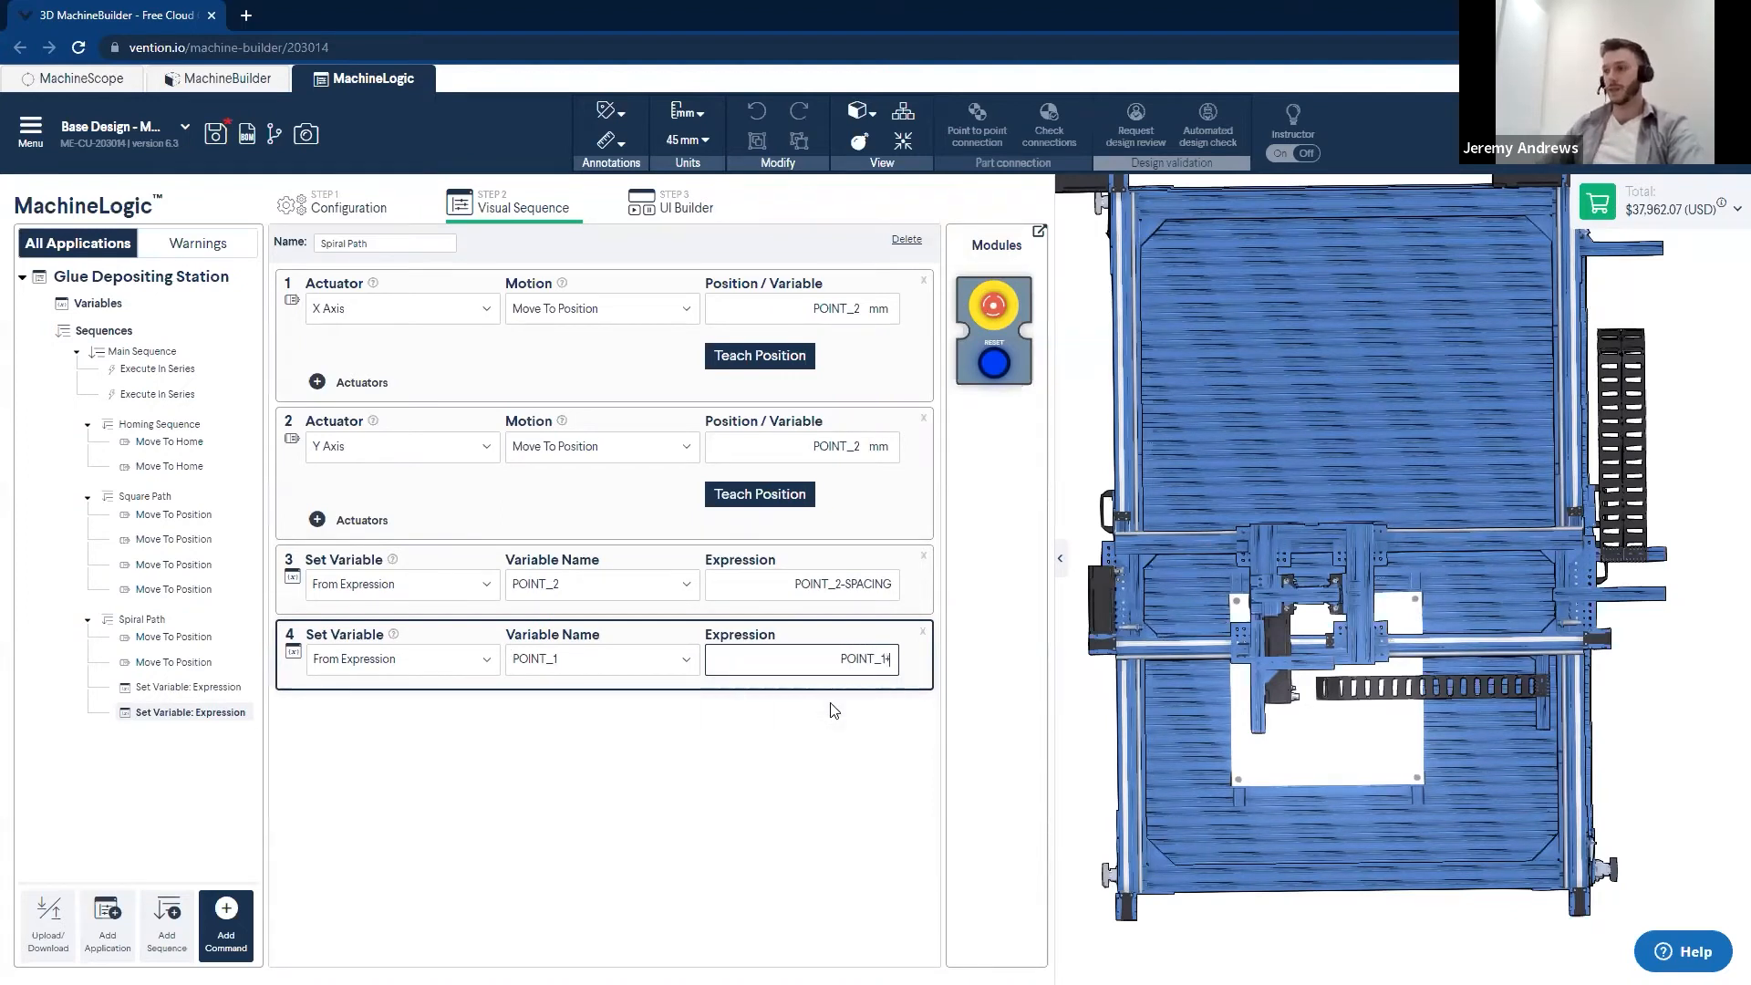
{"action": "type", "text": "SPAC"}
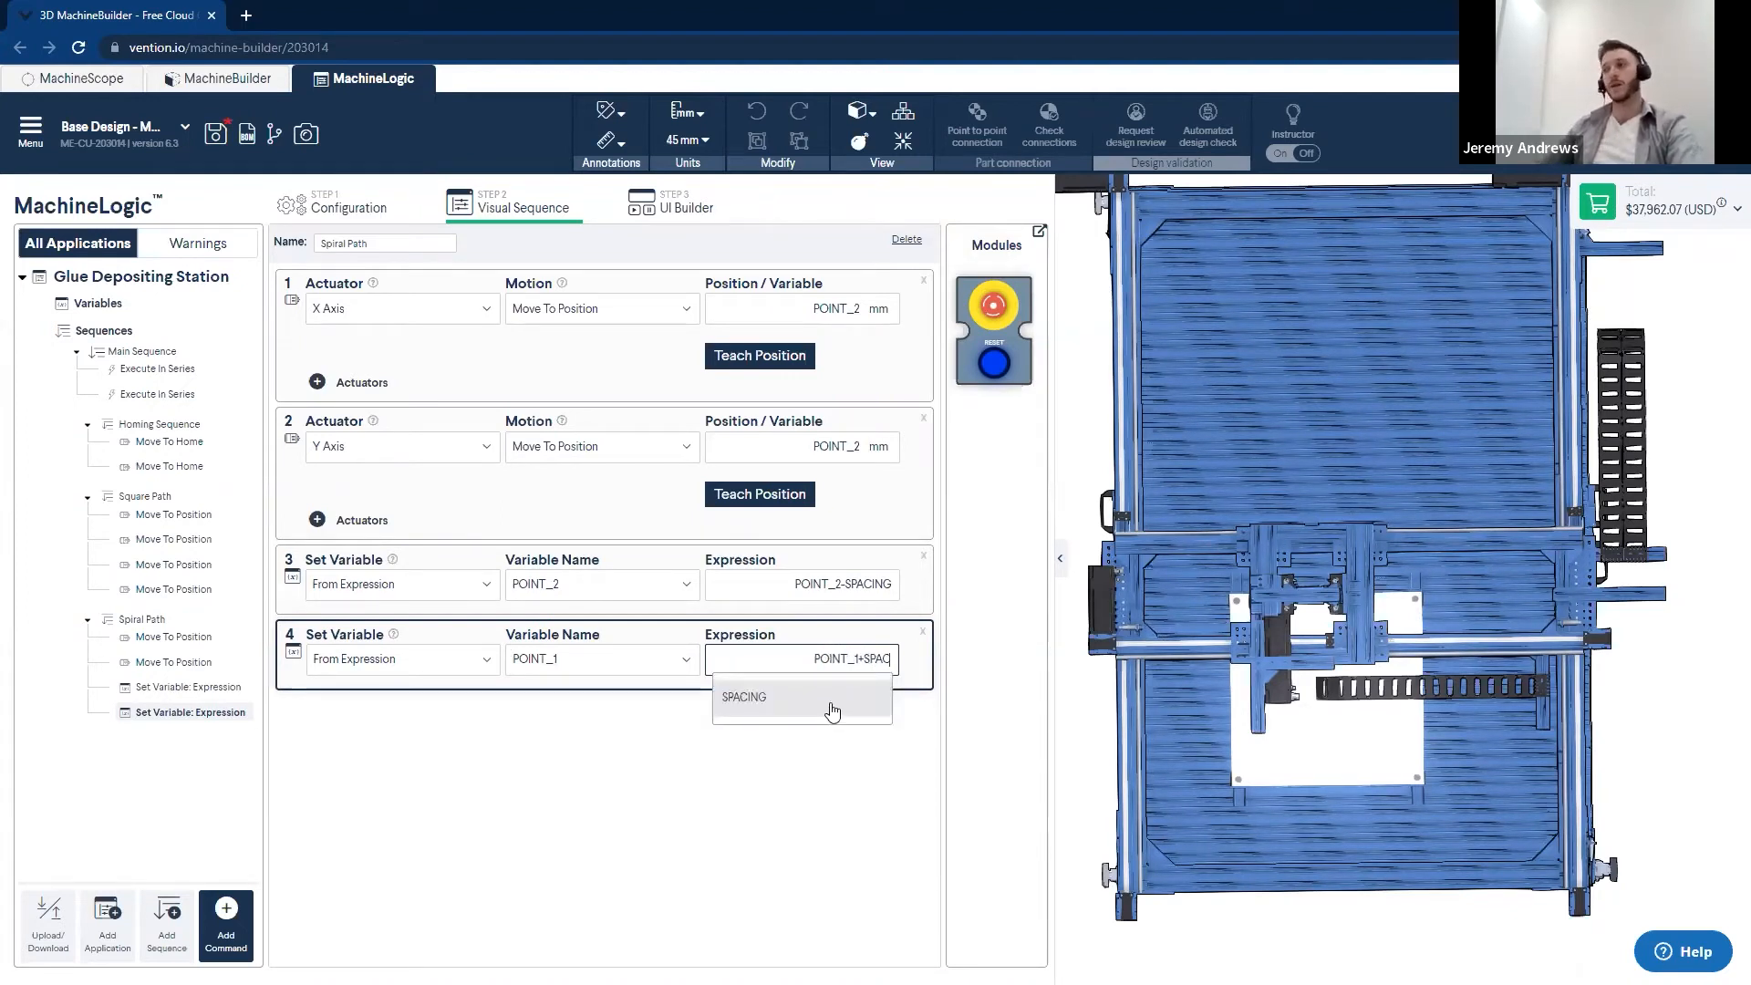
{"action": "left_click", "coordinate": [831, 710]}
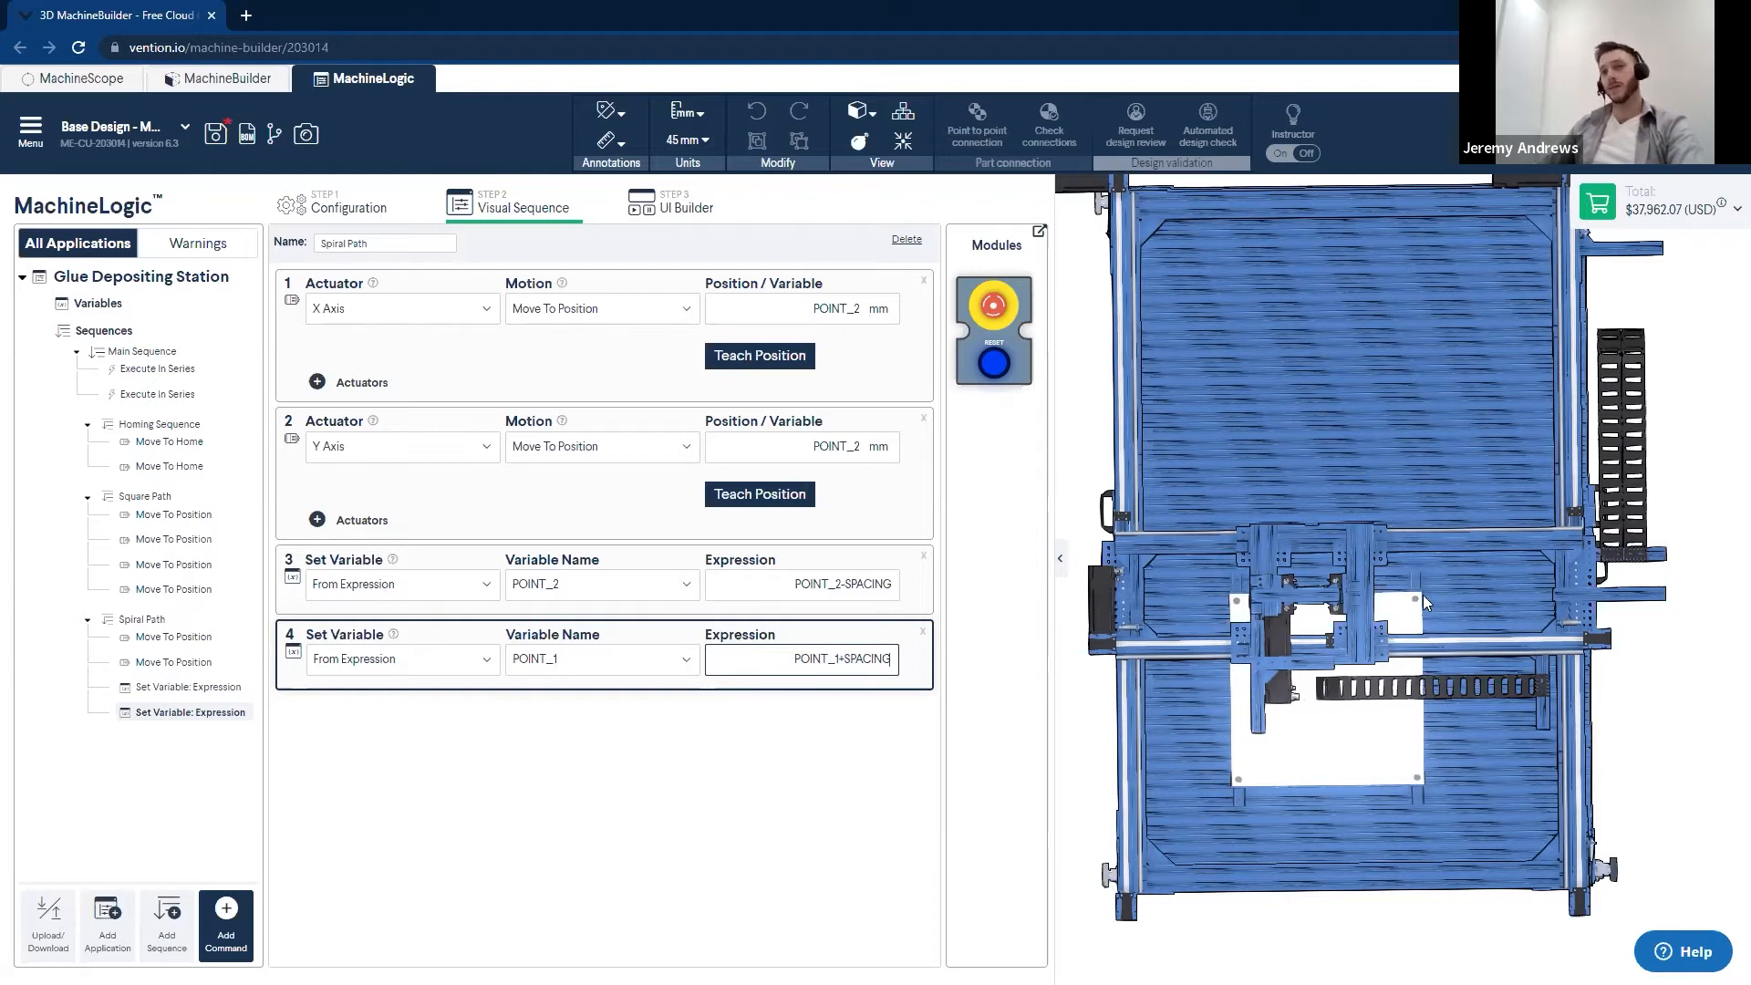
{"action": "left_click", "coordinate": [763, 867]}
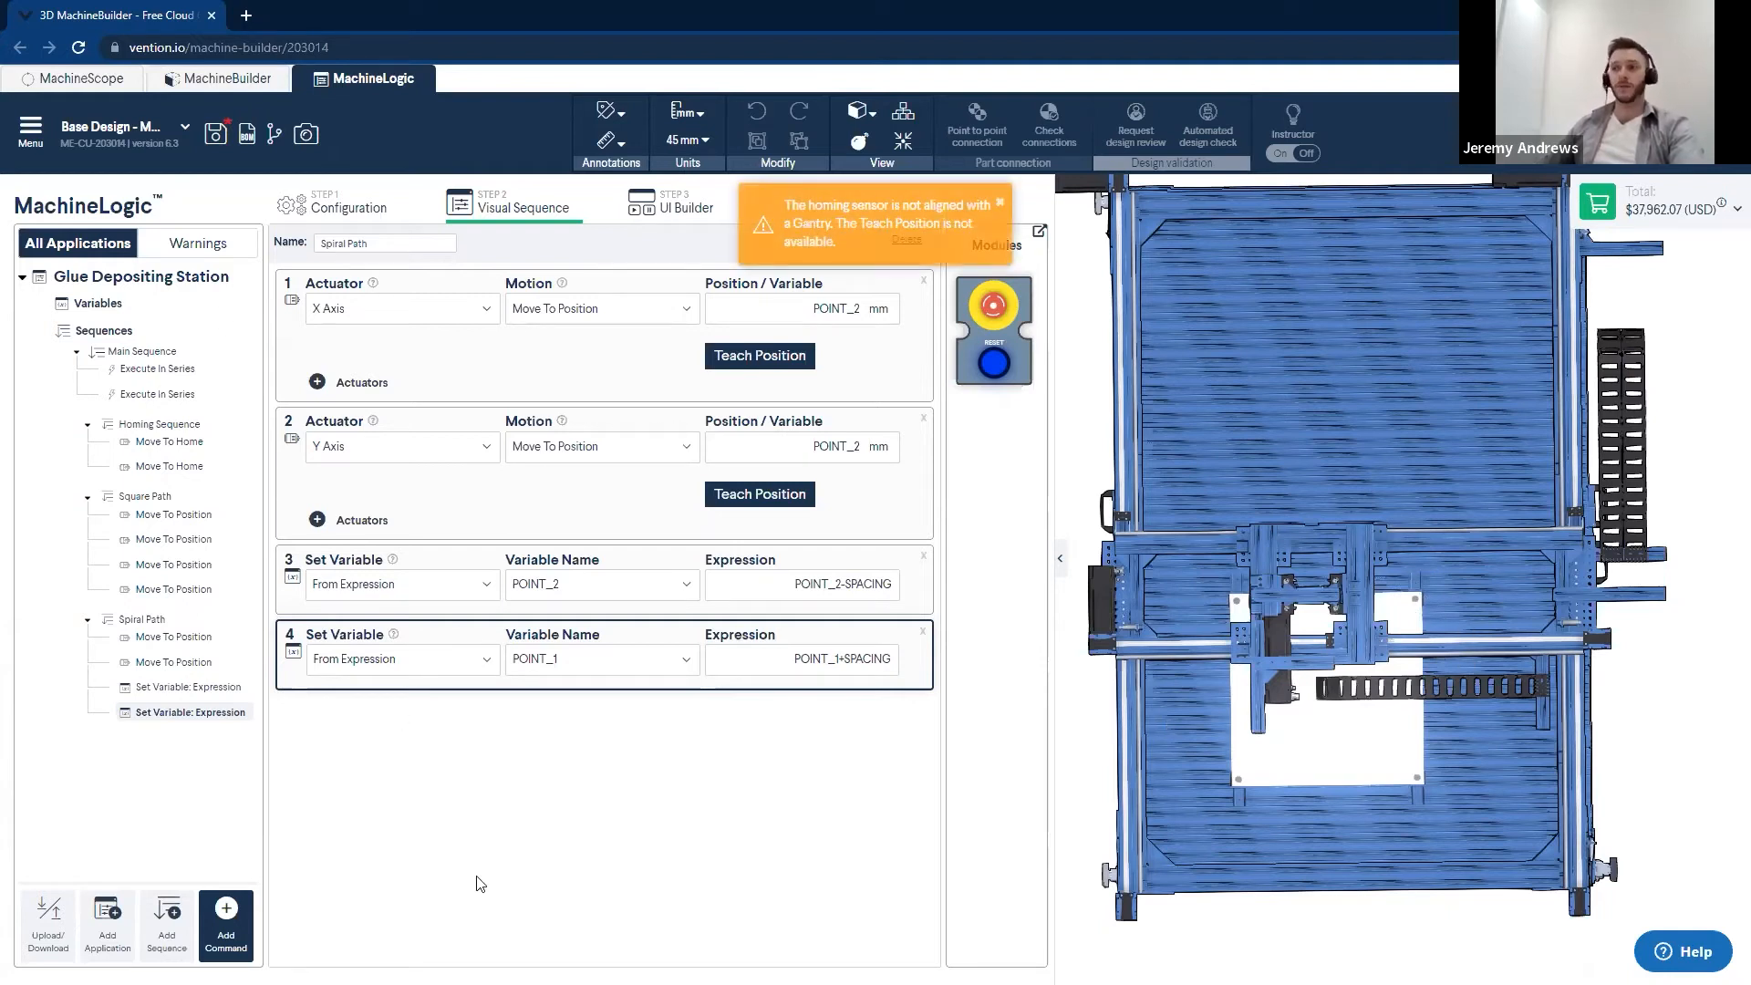
- Add two motion commands at the end of Spiral Path, the first for the X Axis and the second for the Y Axis
{"action": "left_click", "coordinate": [228, 916]}
{"action": "left_click", "coordinate": [292, 616]}
{"action": "left_click", "coordinate": [292, 617]}
{"action": "left_click", "coordinate": [534, 910]}
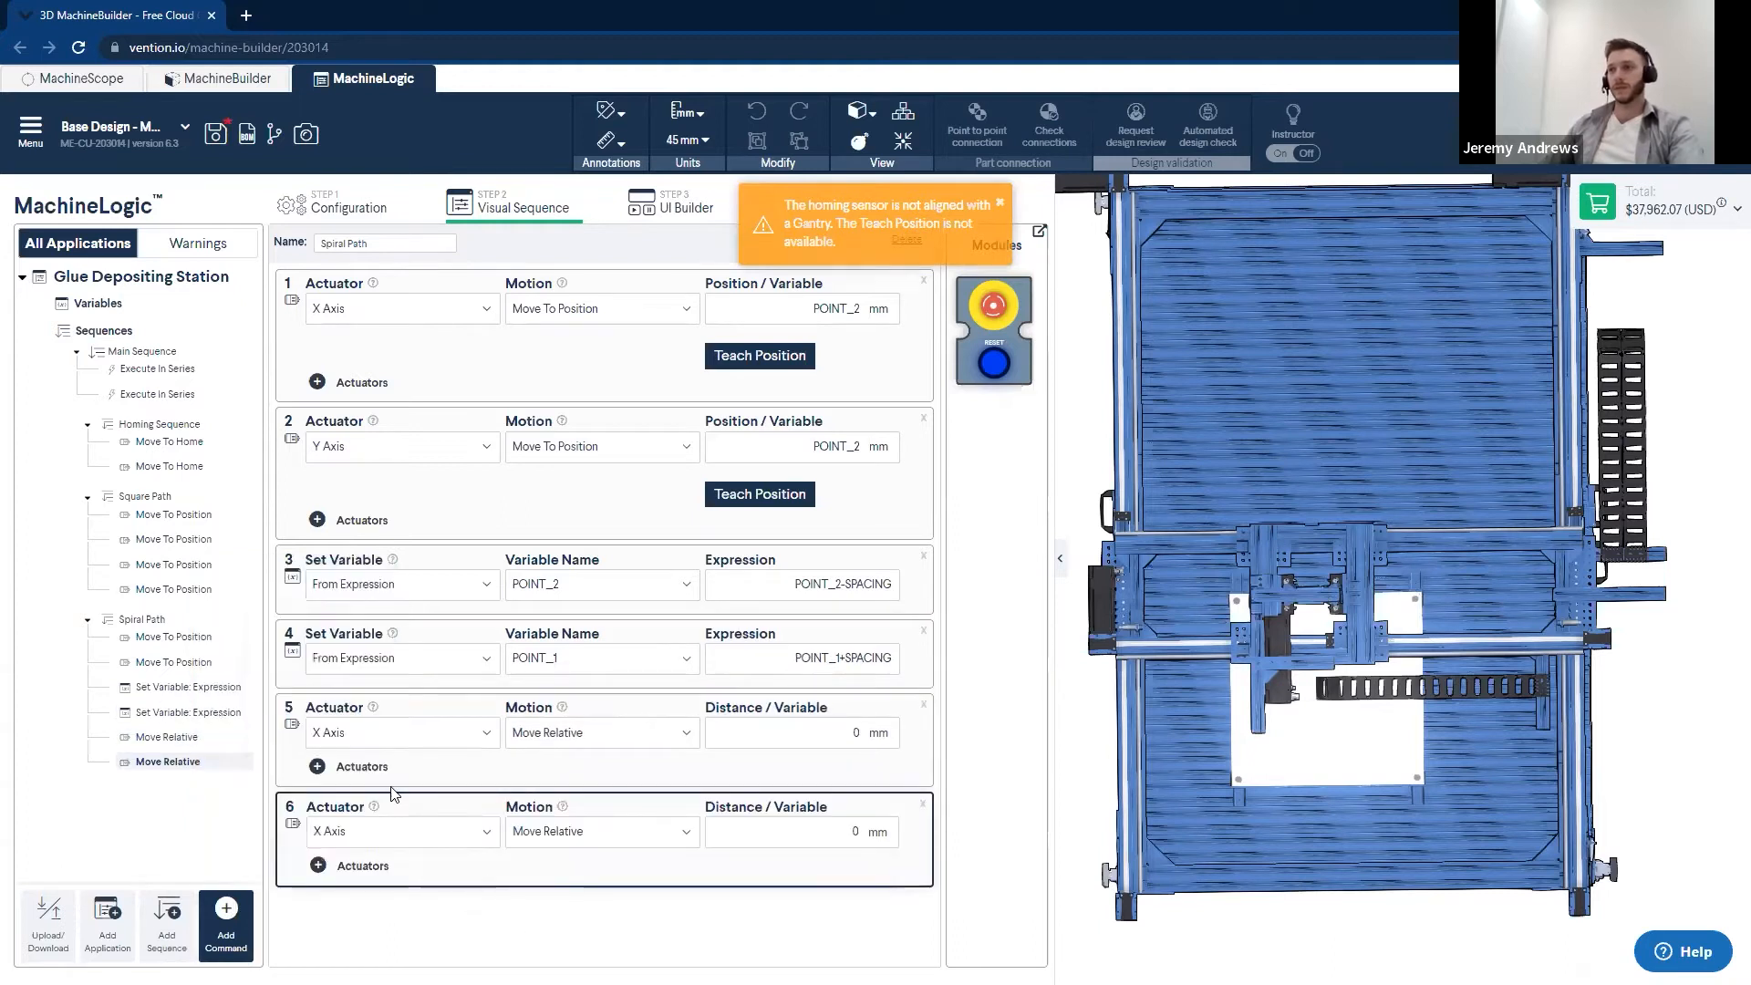
{"action": "left_click", "coordinate": [420, 829]}
{"action": "left_click", "coordinate": [355, 874]}
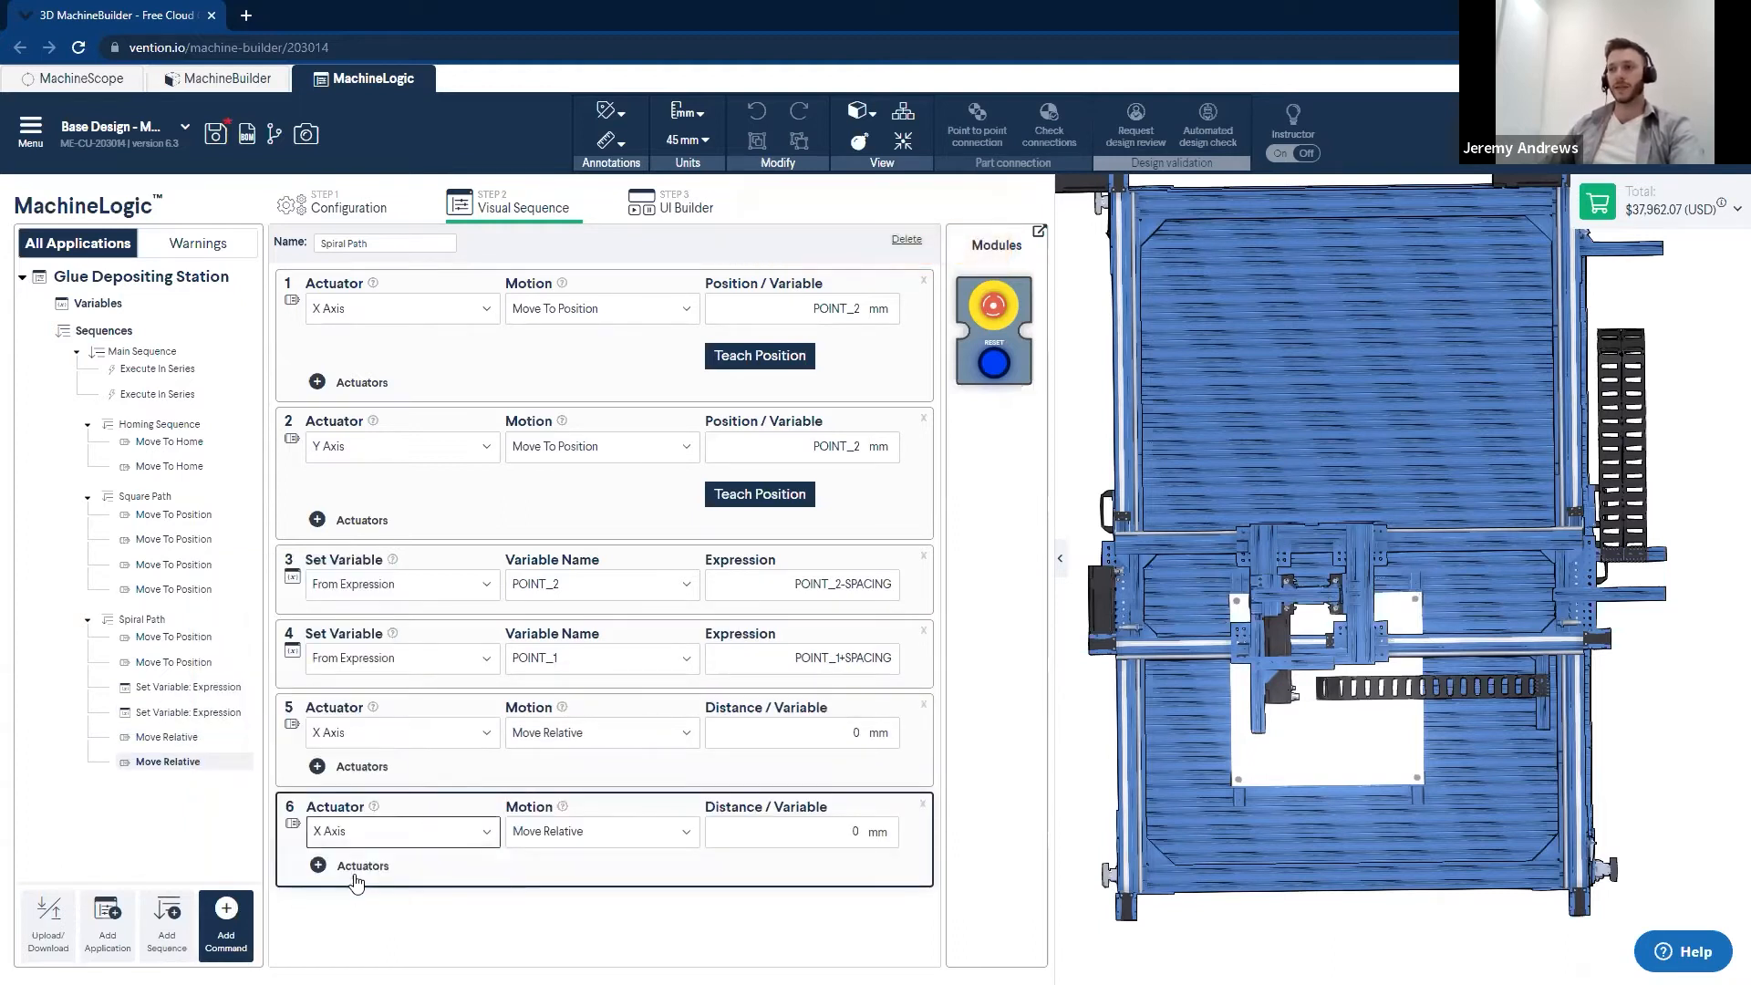
- Set the motion type of the two new X Axis and Y Axis commands to Move To Position
{"action": "left_click", "coordinate": [668, 733]}
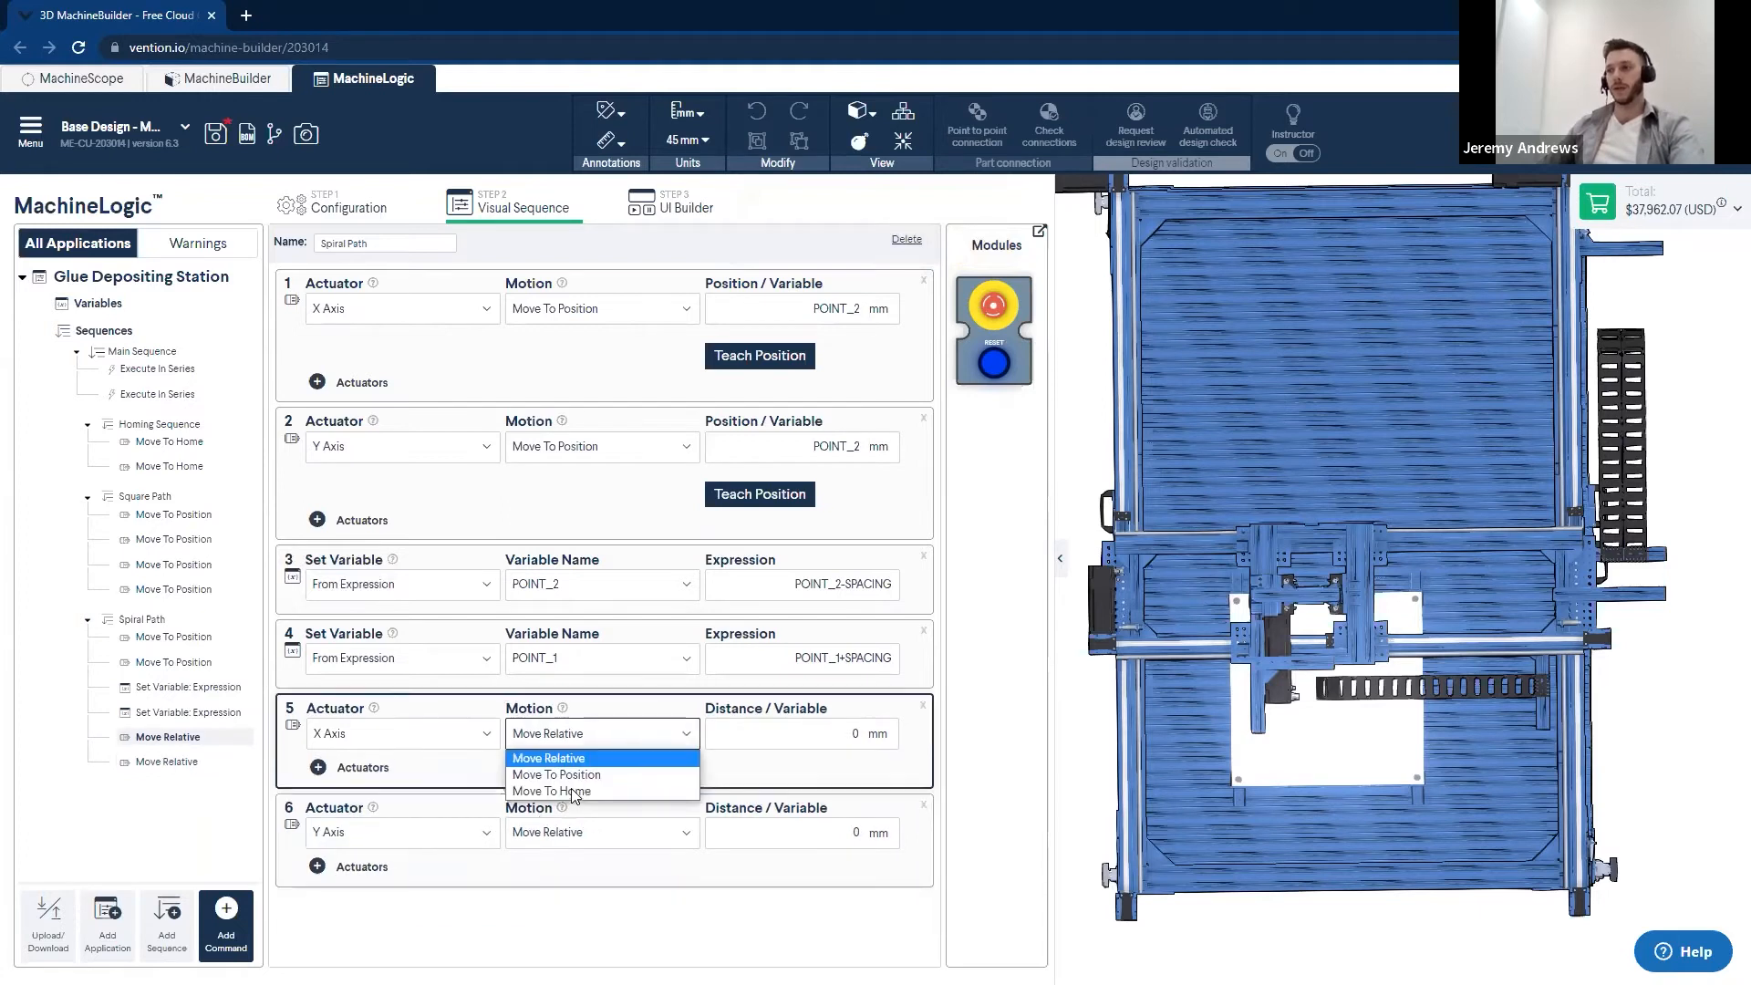
{"action": "left_click", "coordinate": [561, 774]}
{"action": "left_click", "coordinate": [589, 871]}
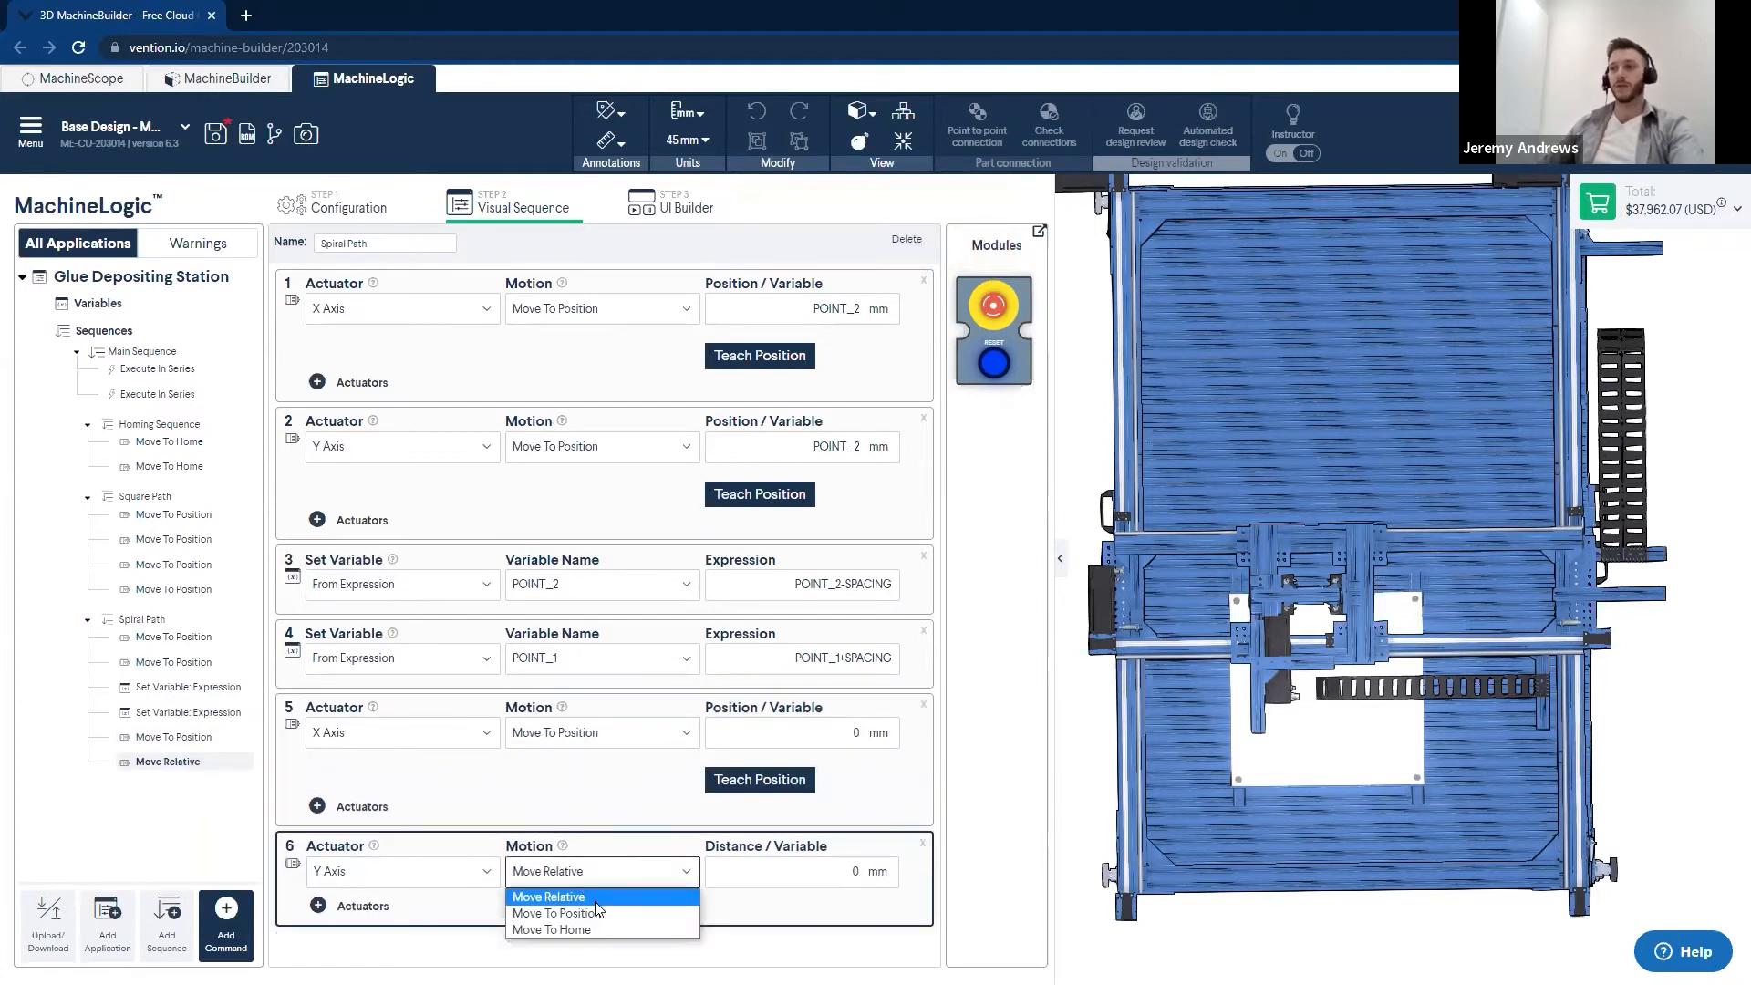
{"action": "left_click", "coordinate": [595, 912]}
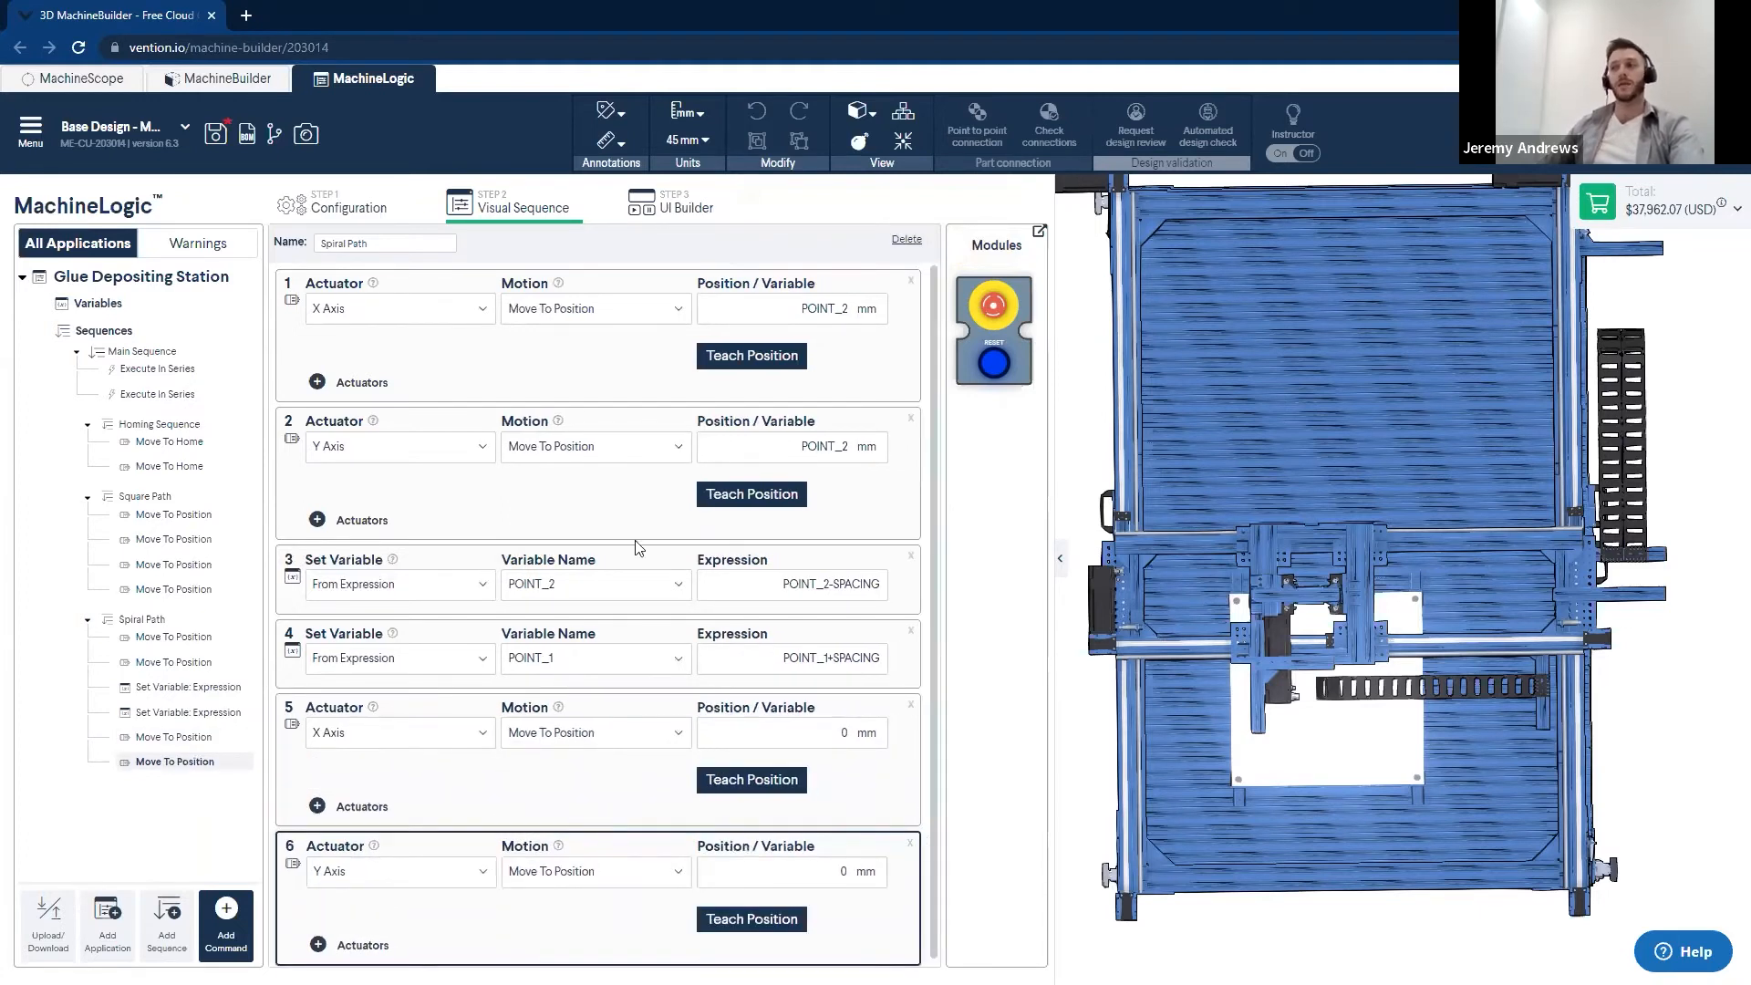
- Assign the variable POINT_1 as the target position of the last X Axis and Y Axis moves in Spiral Path
{"action": "left_click", "coordinate": [831, 735]}
{"action": "type", "text": "POI"}
{"action": "left_click", "coordinate": [791, 772]}
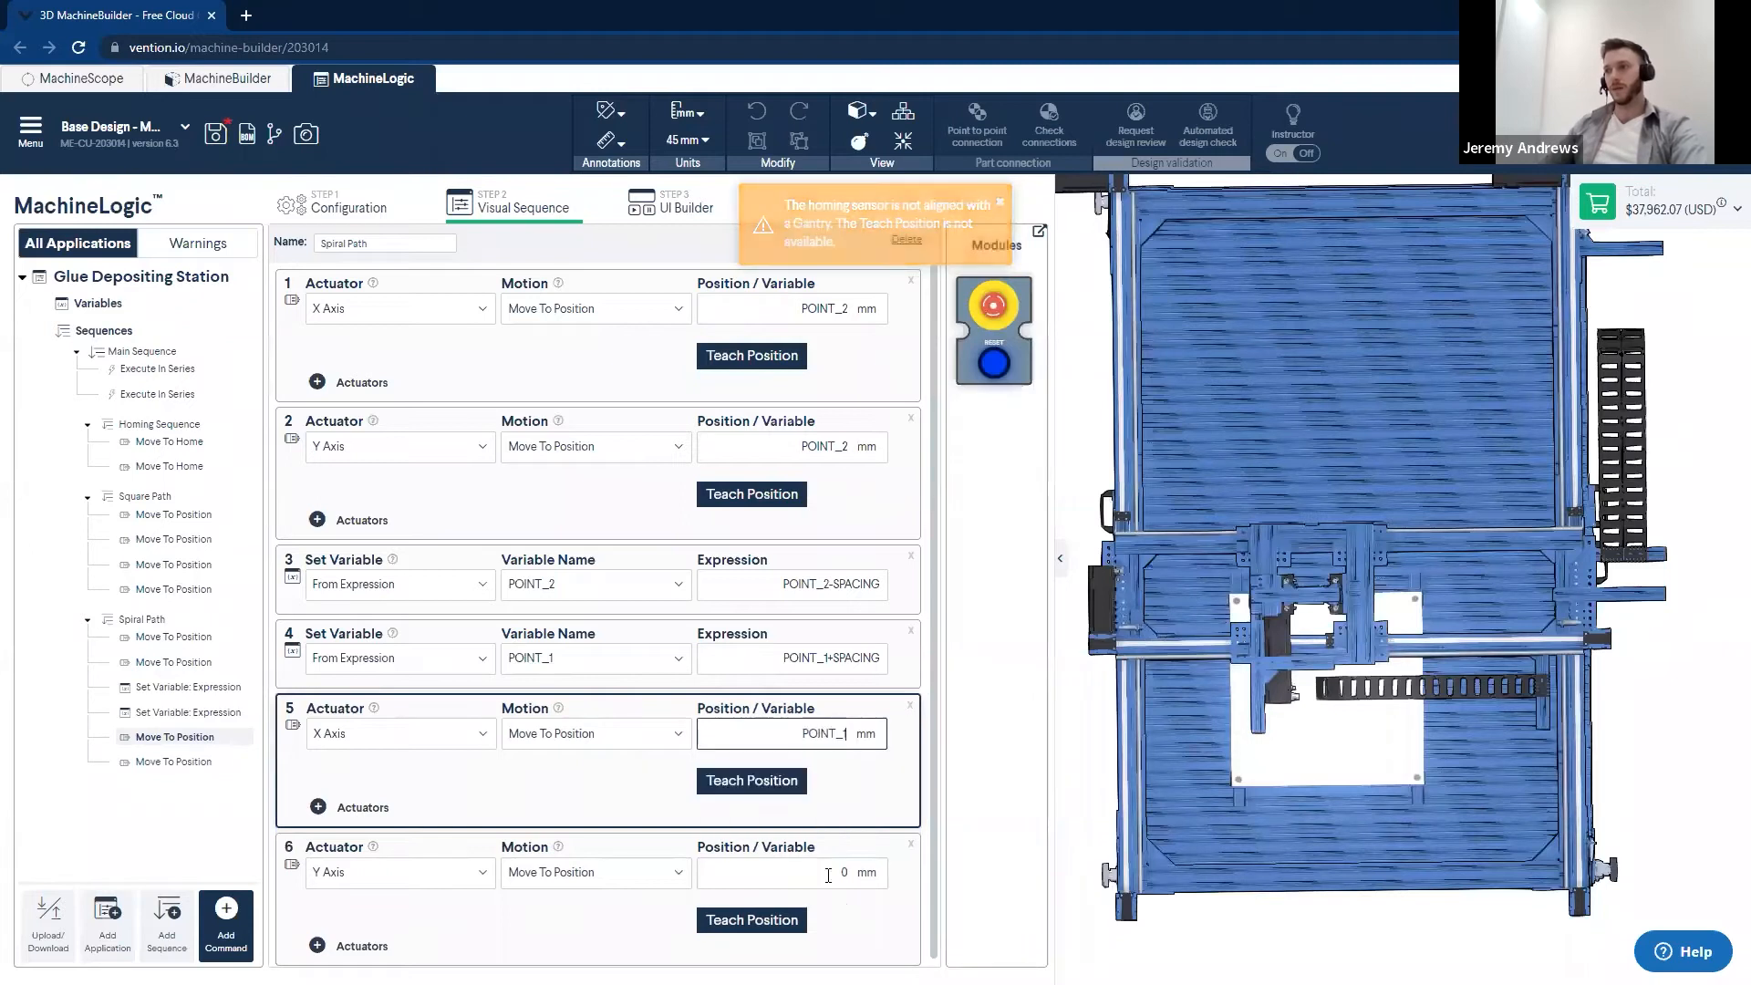
{"action": "left_click", "coordinate": [869, 875]}
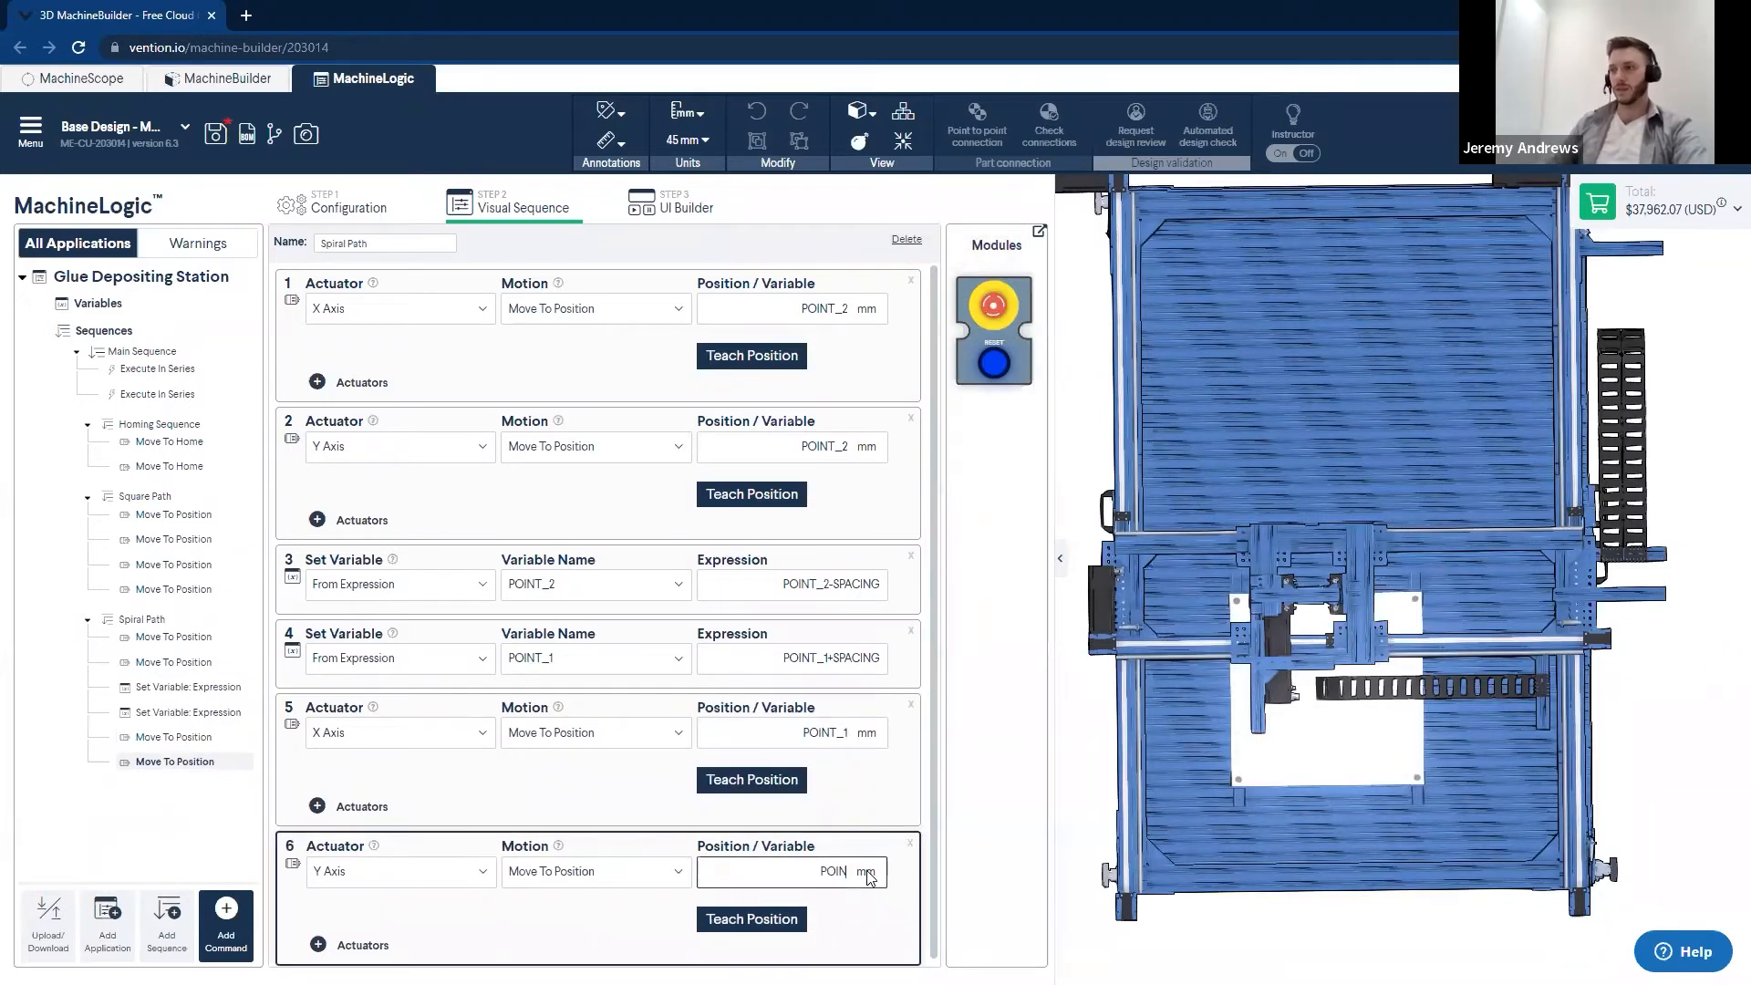
{"action": "type", "text": "POIN"}
{"action": "left_click", "coordinate": [780, 907]}
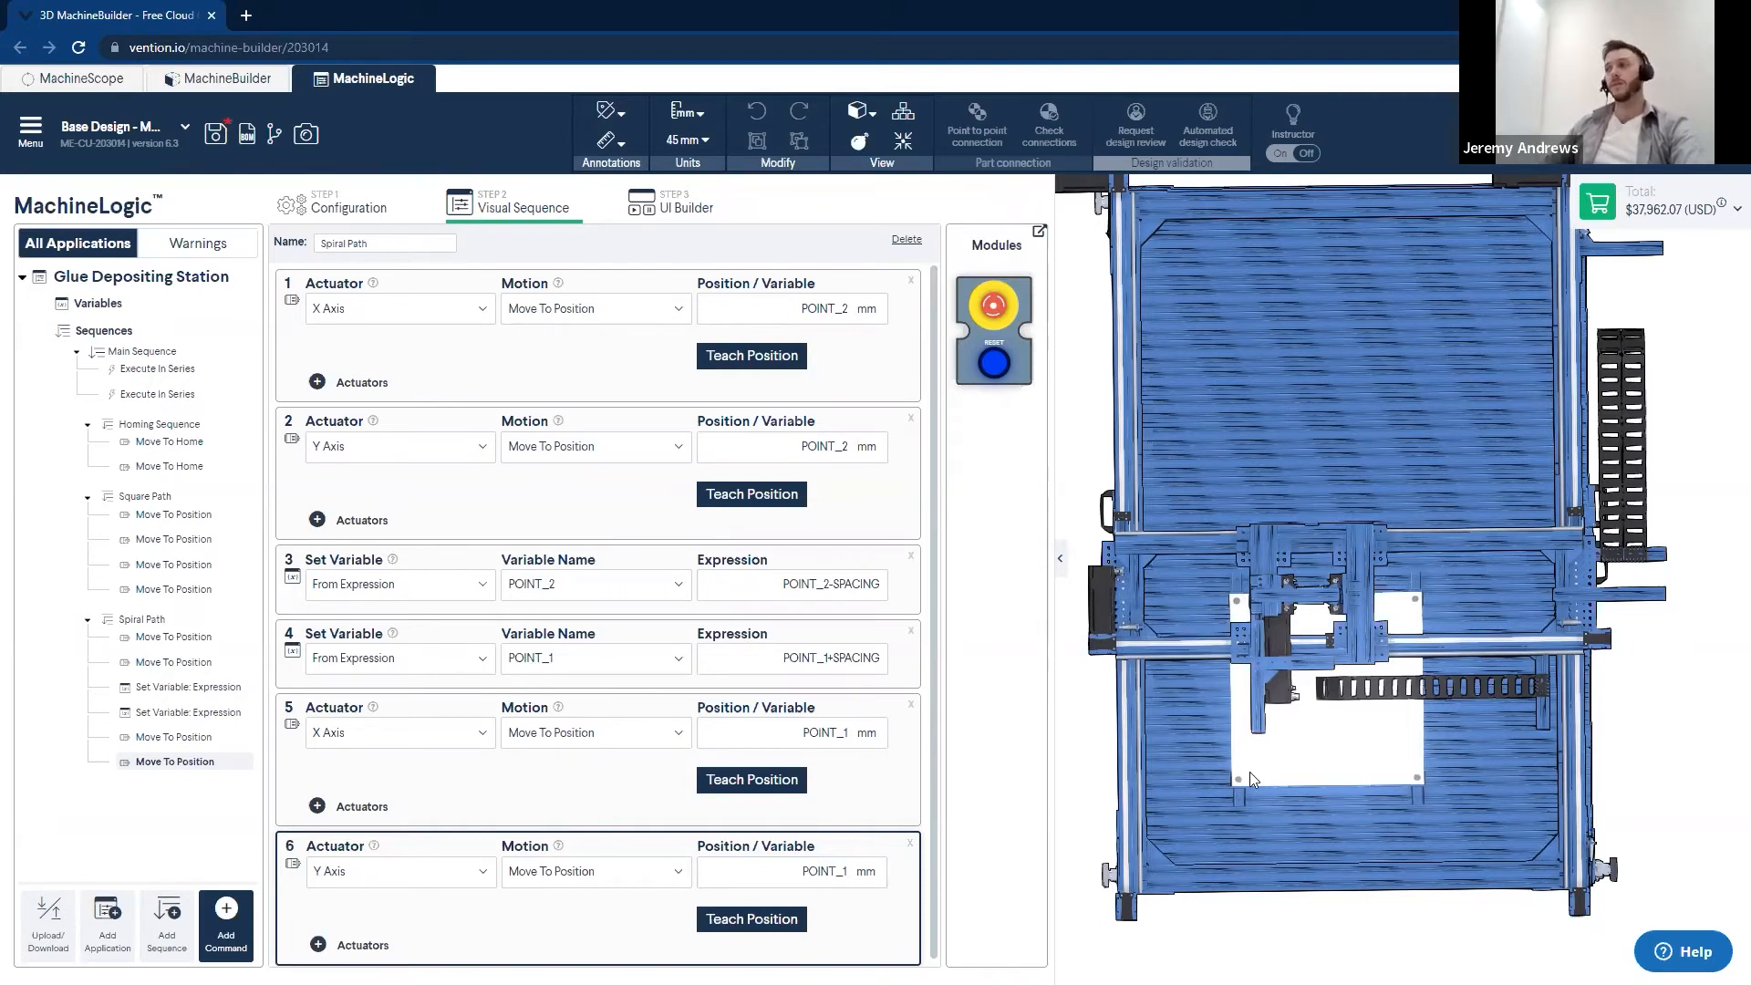
- In Main Sequence, set the second Execute In Series command to run Spiral Path
{"action": "left_click", "coordinate": [137, 352]}
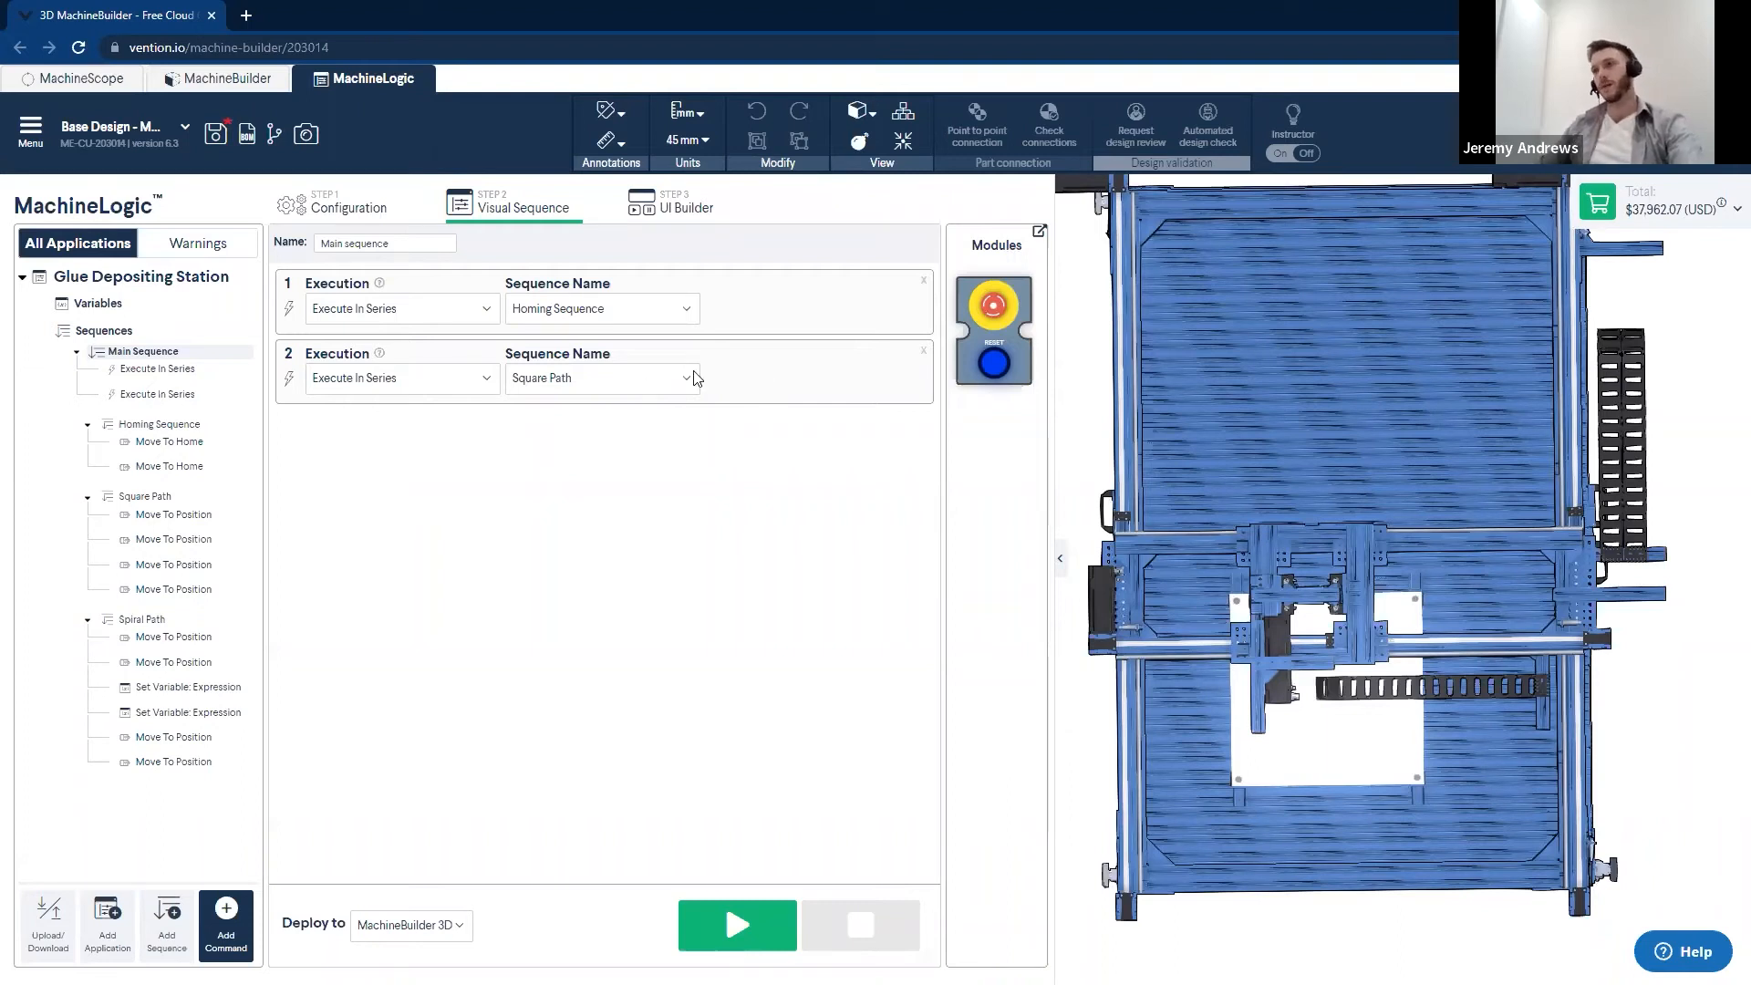
{"action": "left_click", "coordinate": [626, 392]}
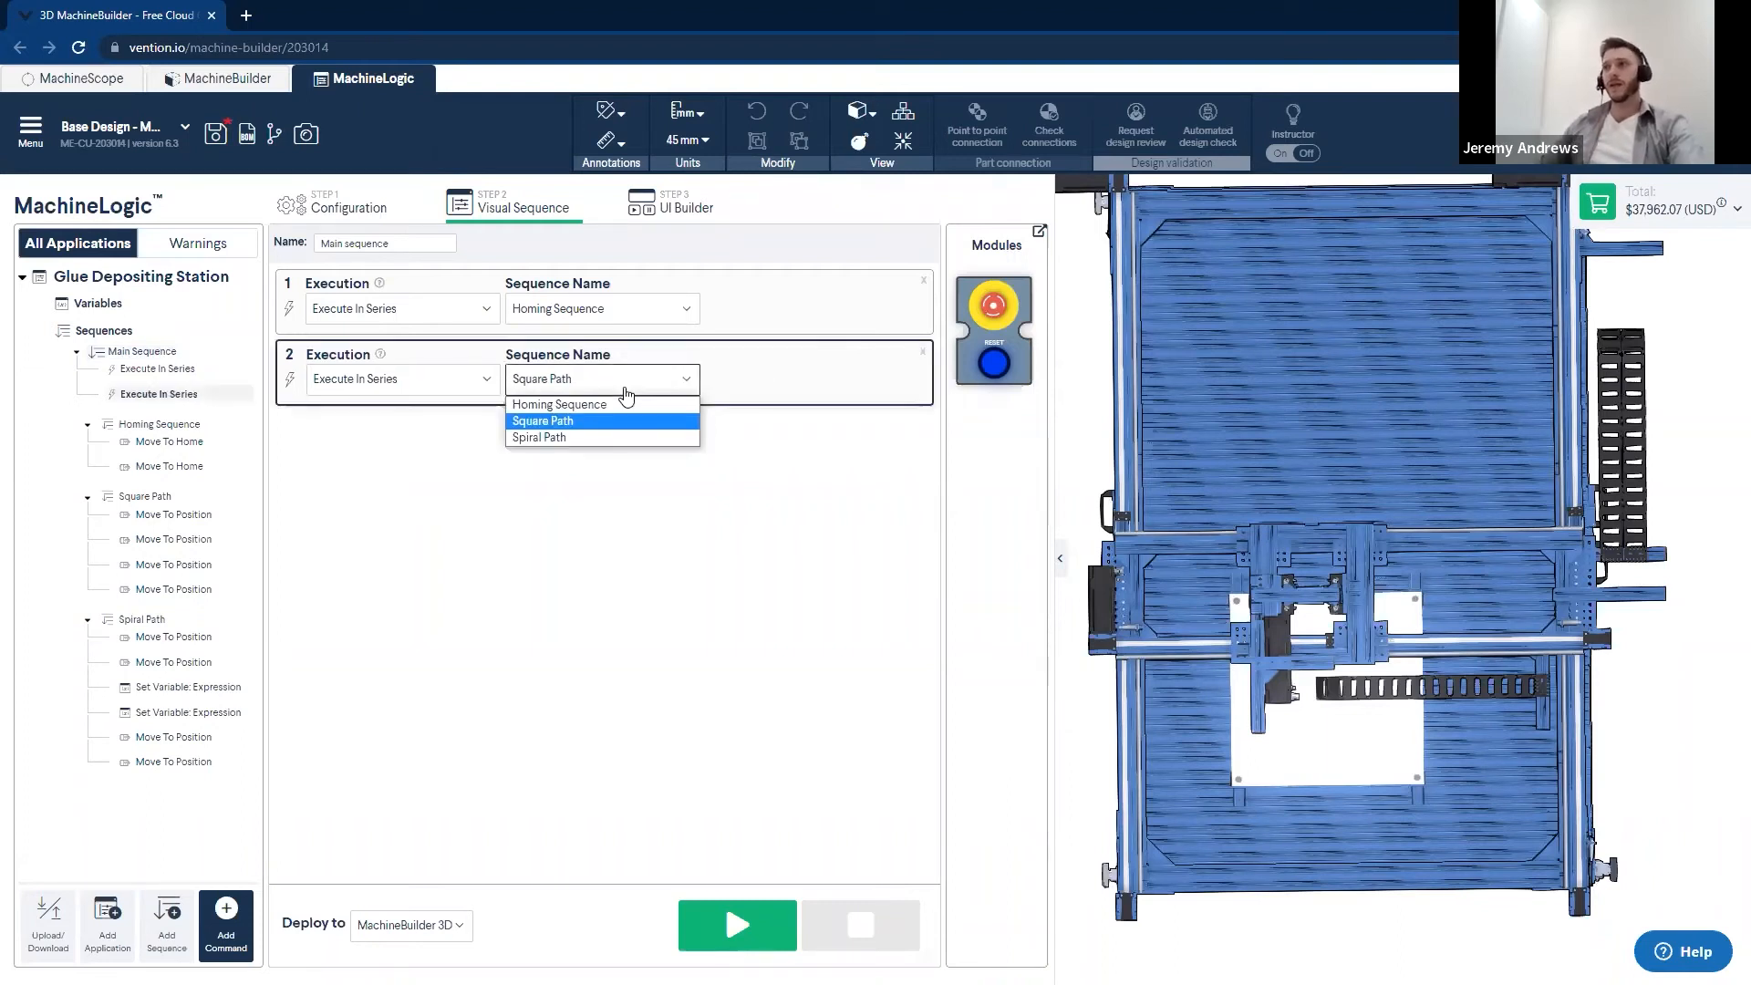
{"action": "left_click", "coordinate": [552, 438]}
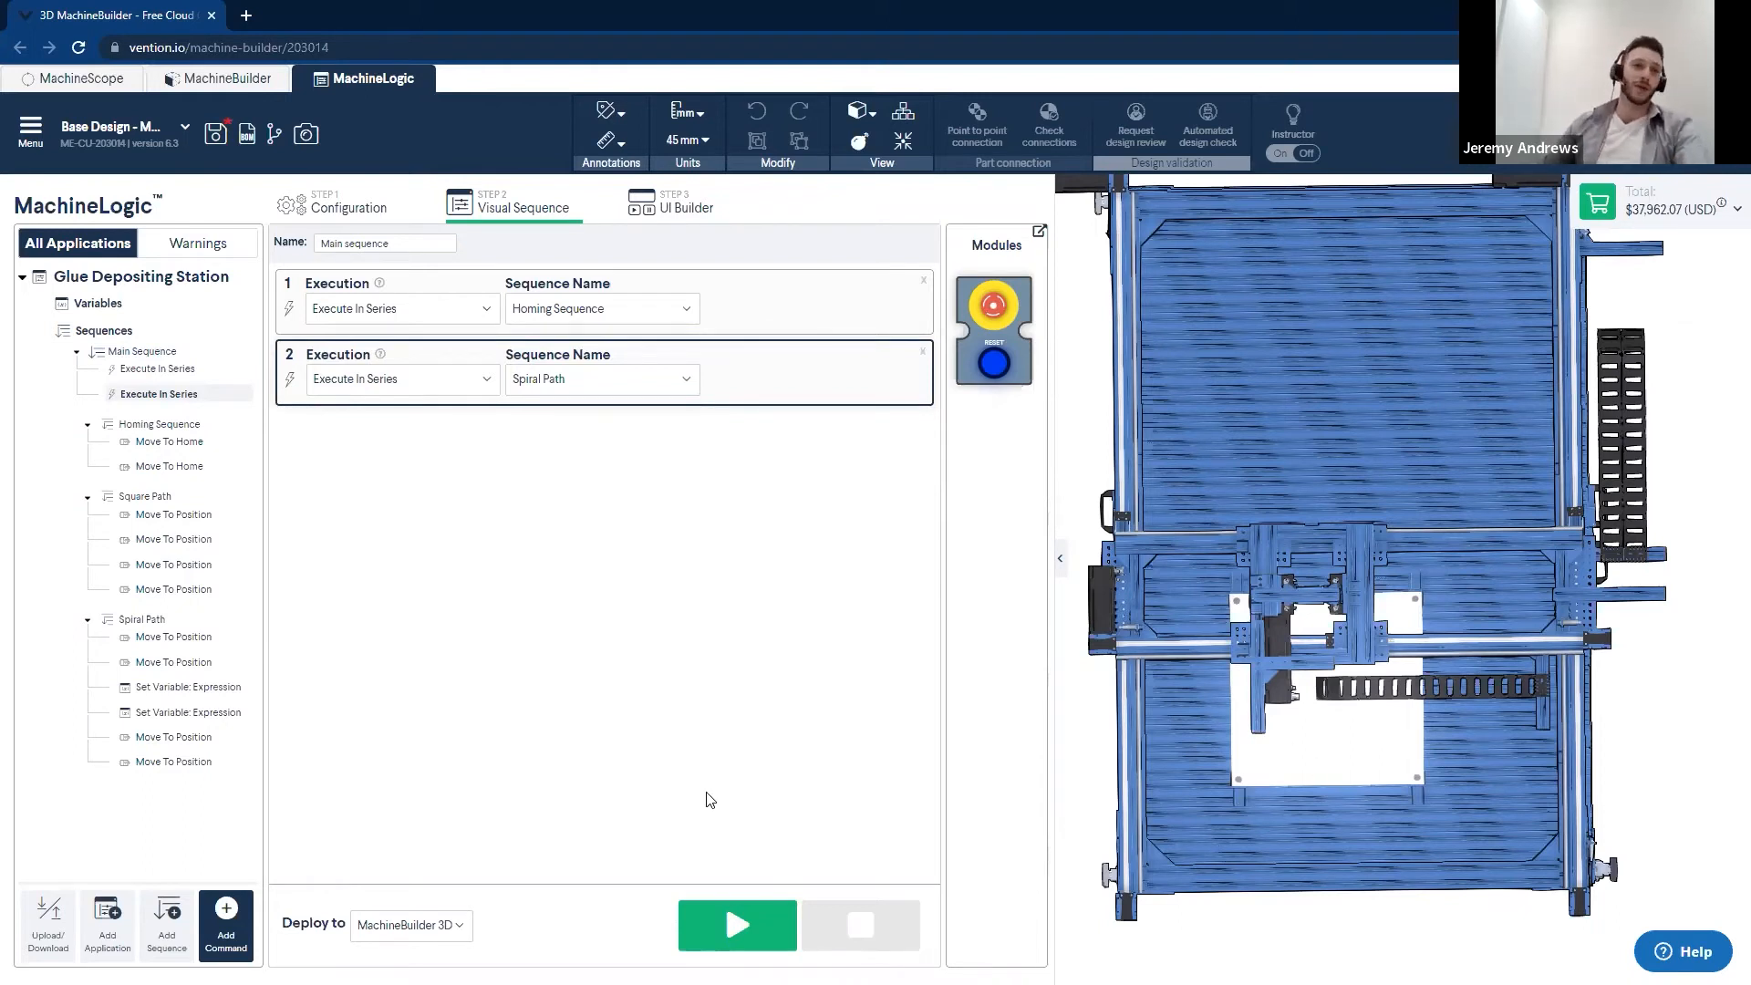
- Delete the second execution command from Main Sequence and add a Loop command in its place
{"action": "left_click", "coordinate": [220, 936]}
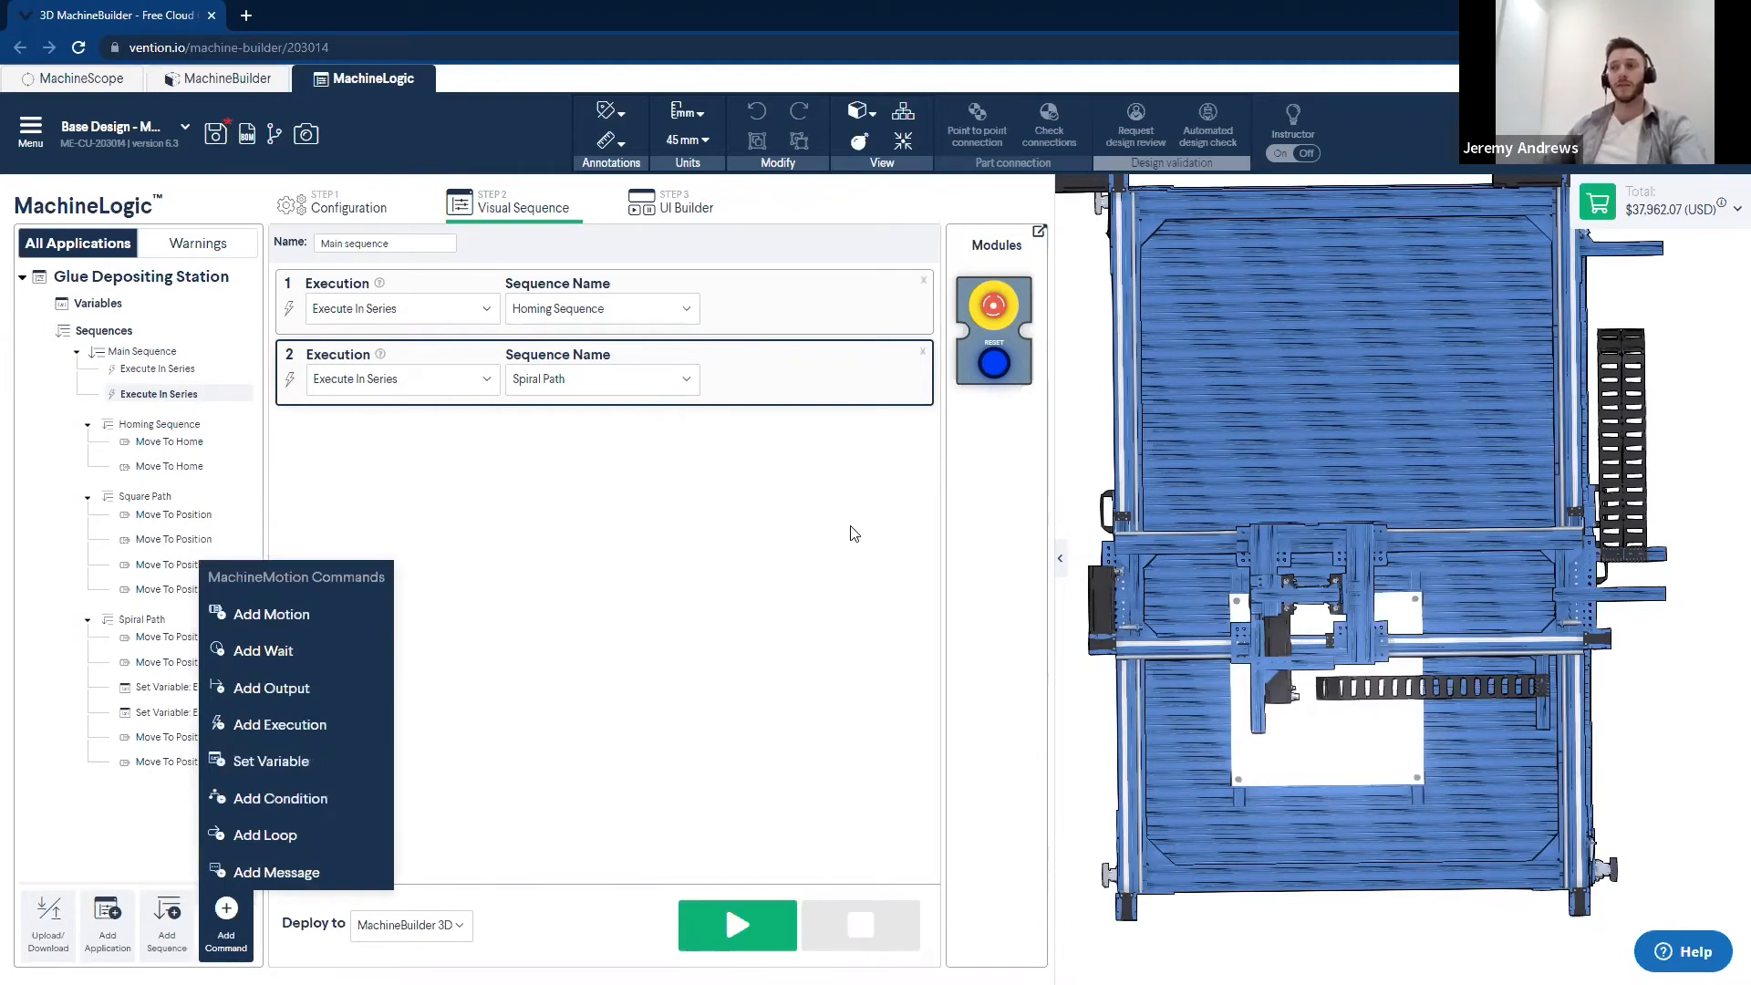
{"action": "left_click", "coordinate": [824, 401]}
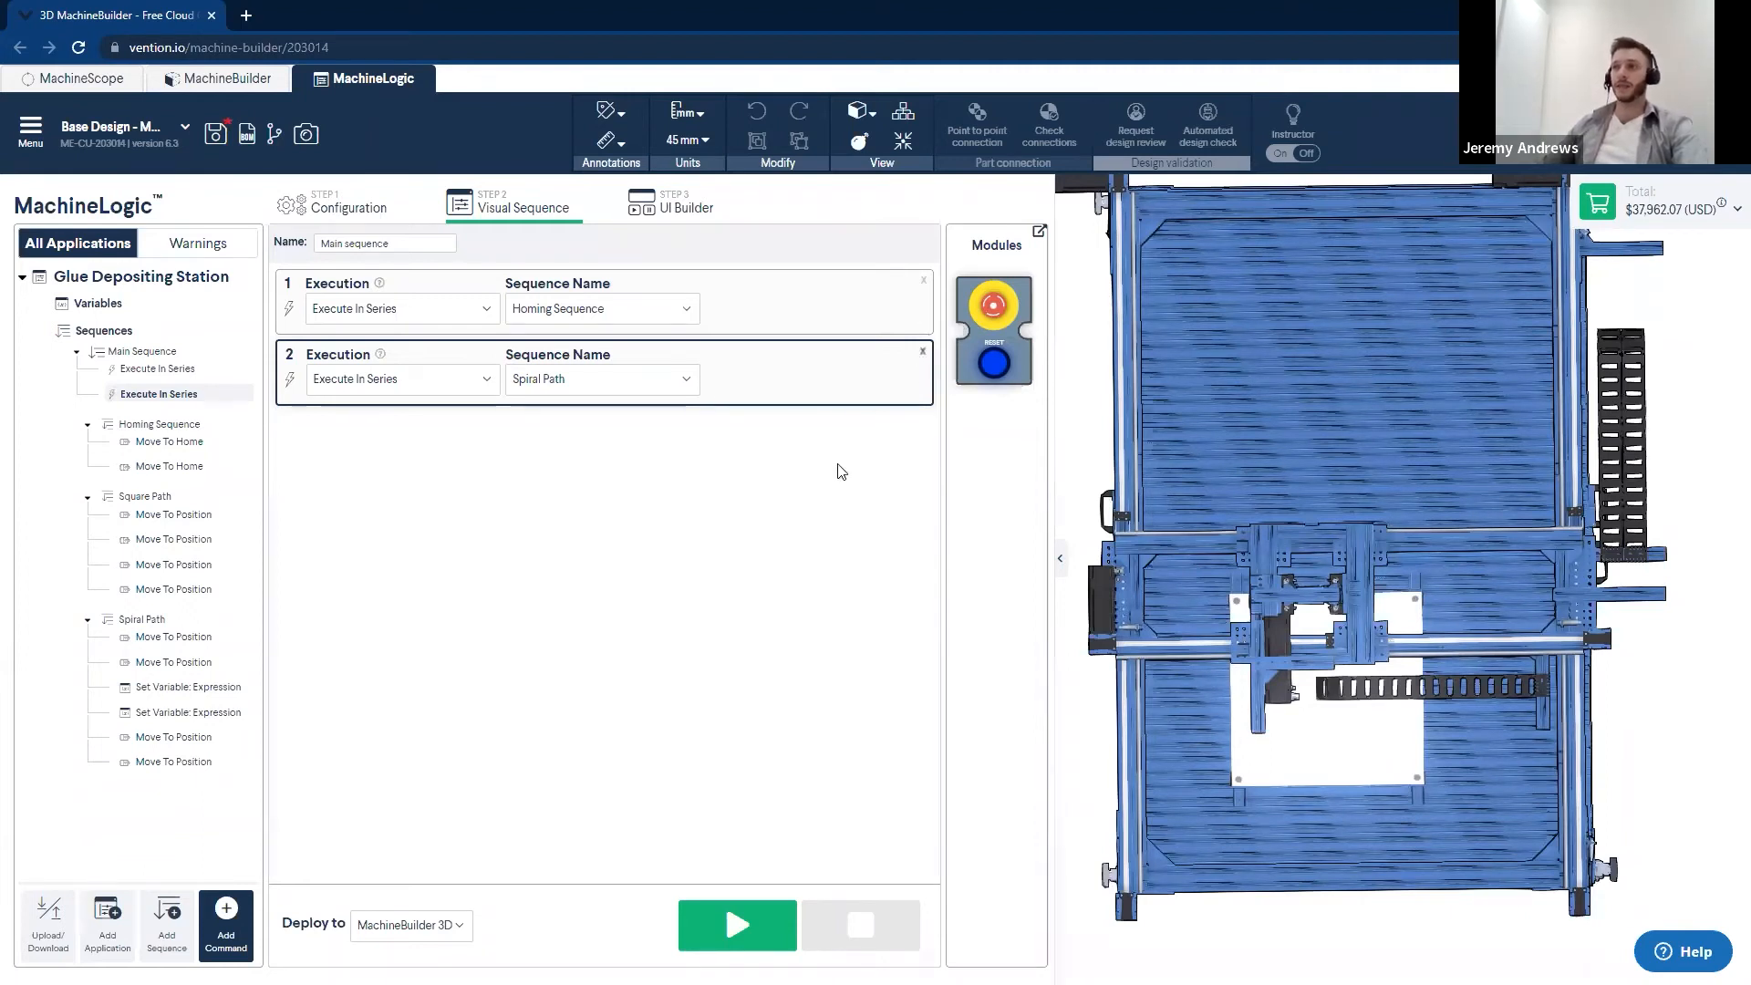
{"action": "left_click", "coordinate": [218, 934]}
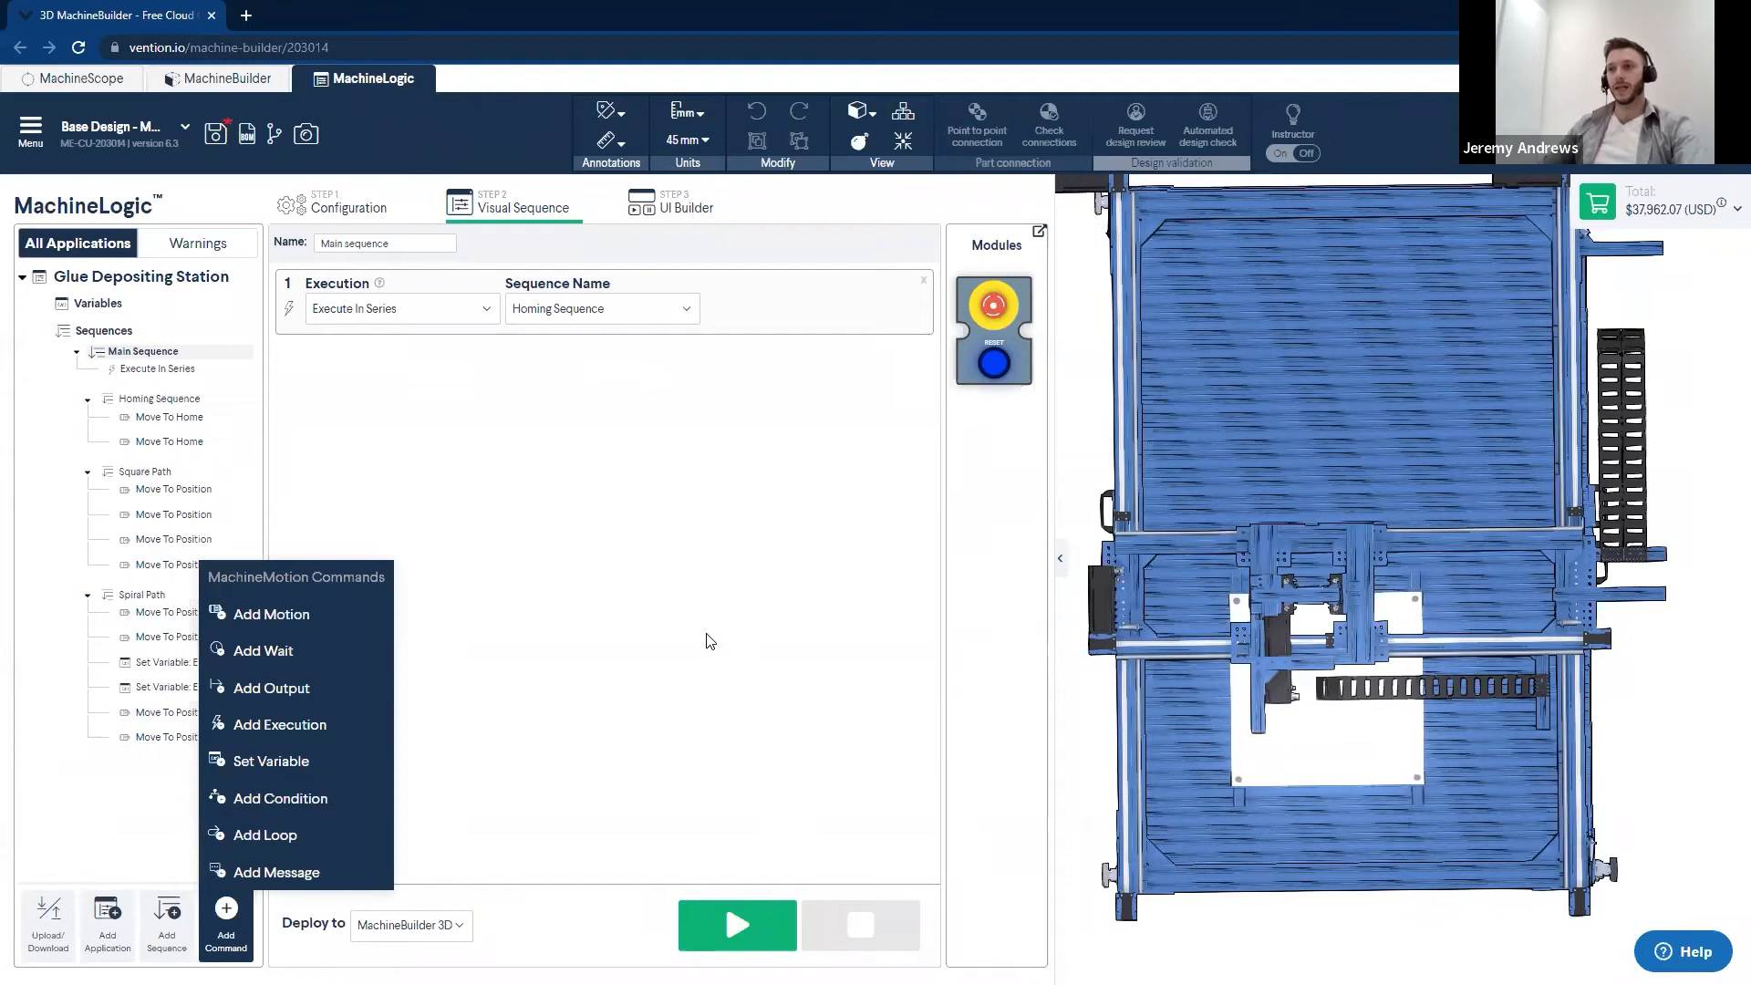
{"action": "left_click", "coordinate": [265, 835]}
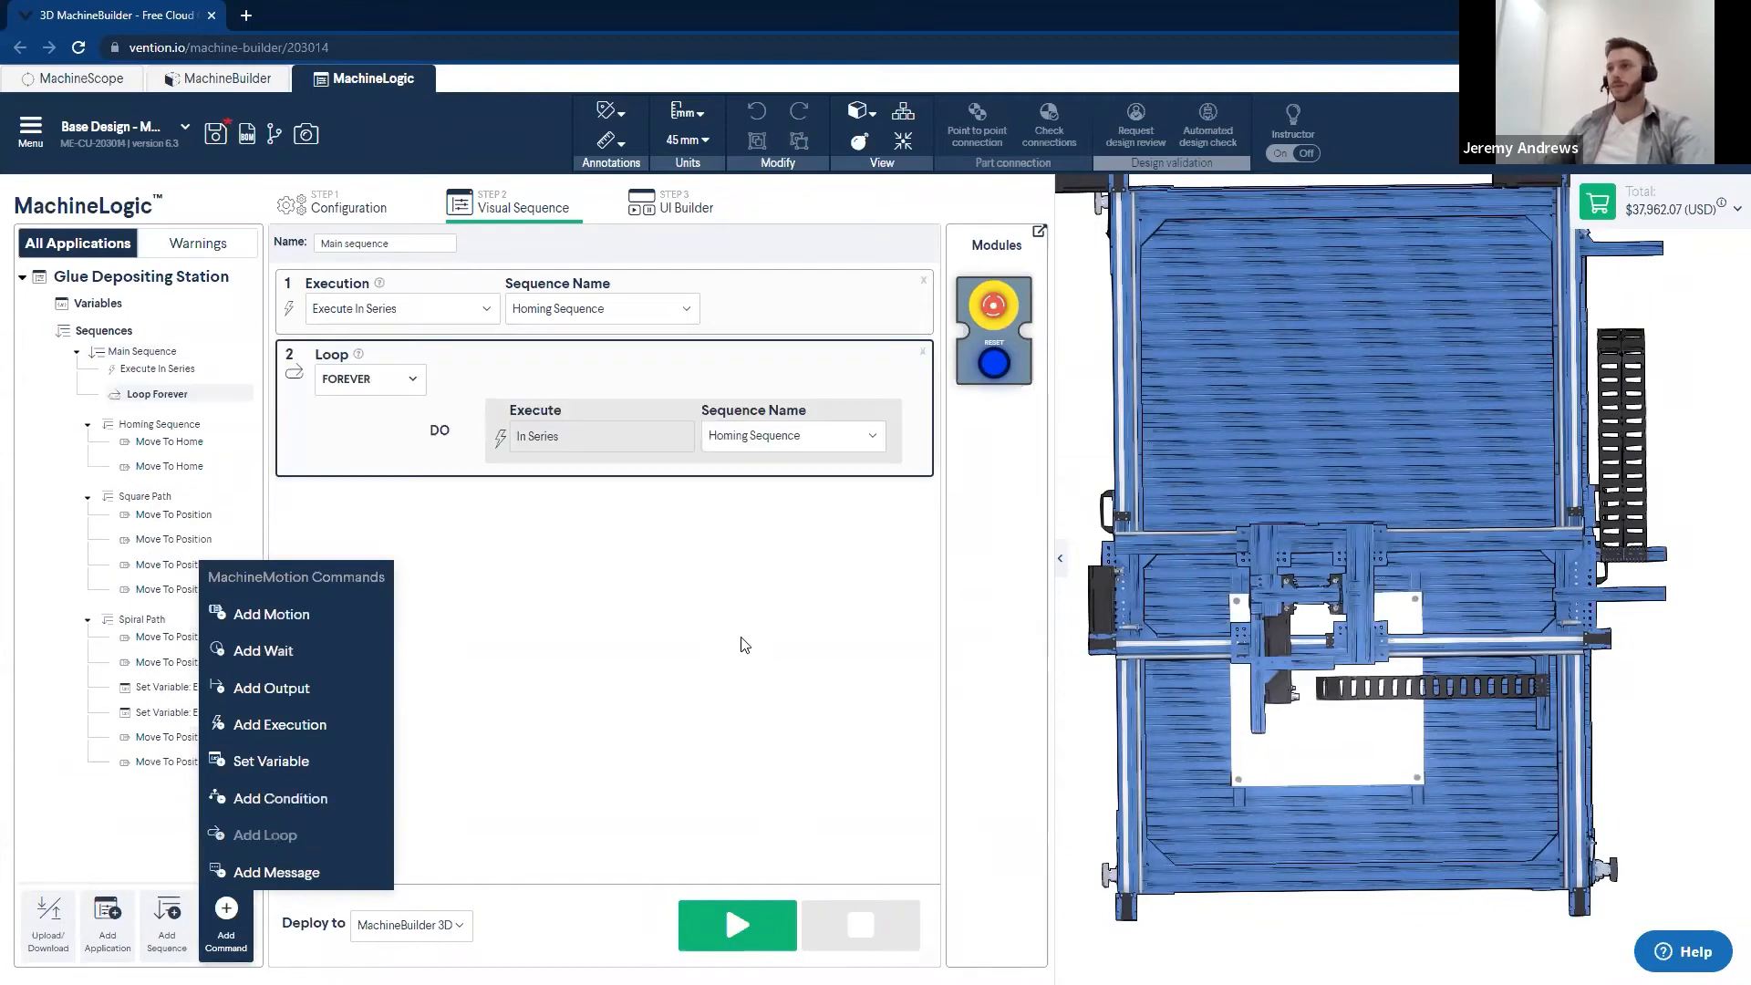
{"action": "left_click", "coordinate": [746, 648]}
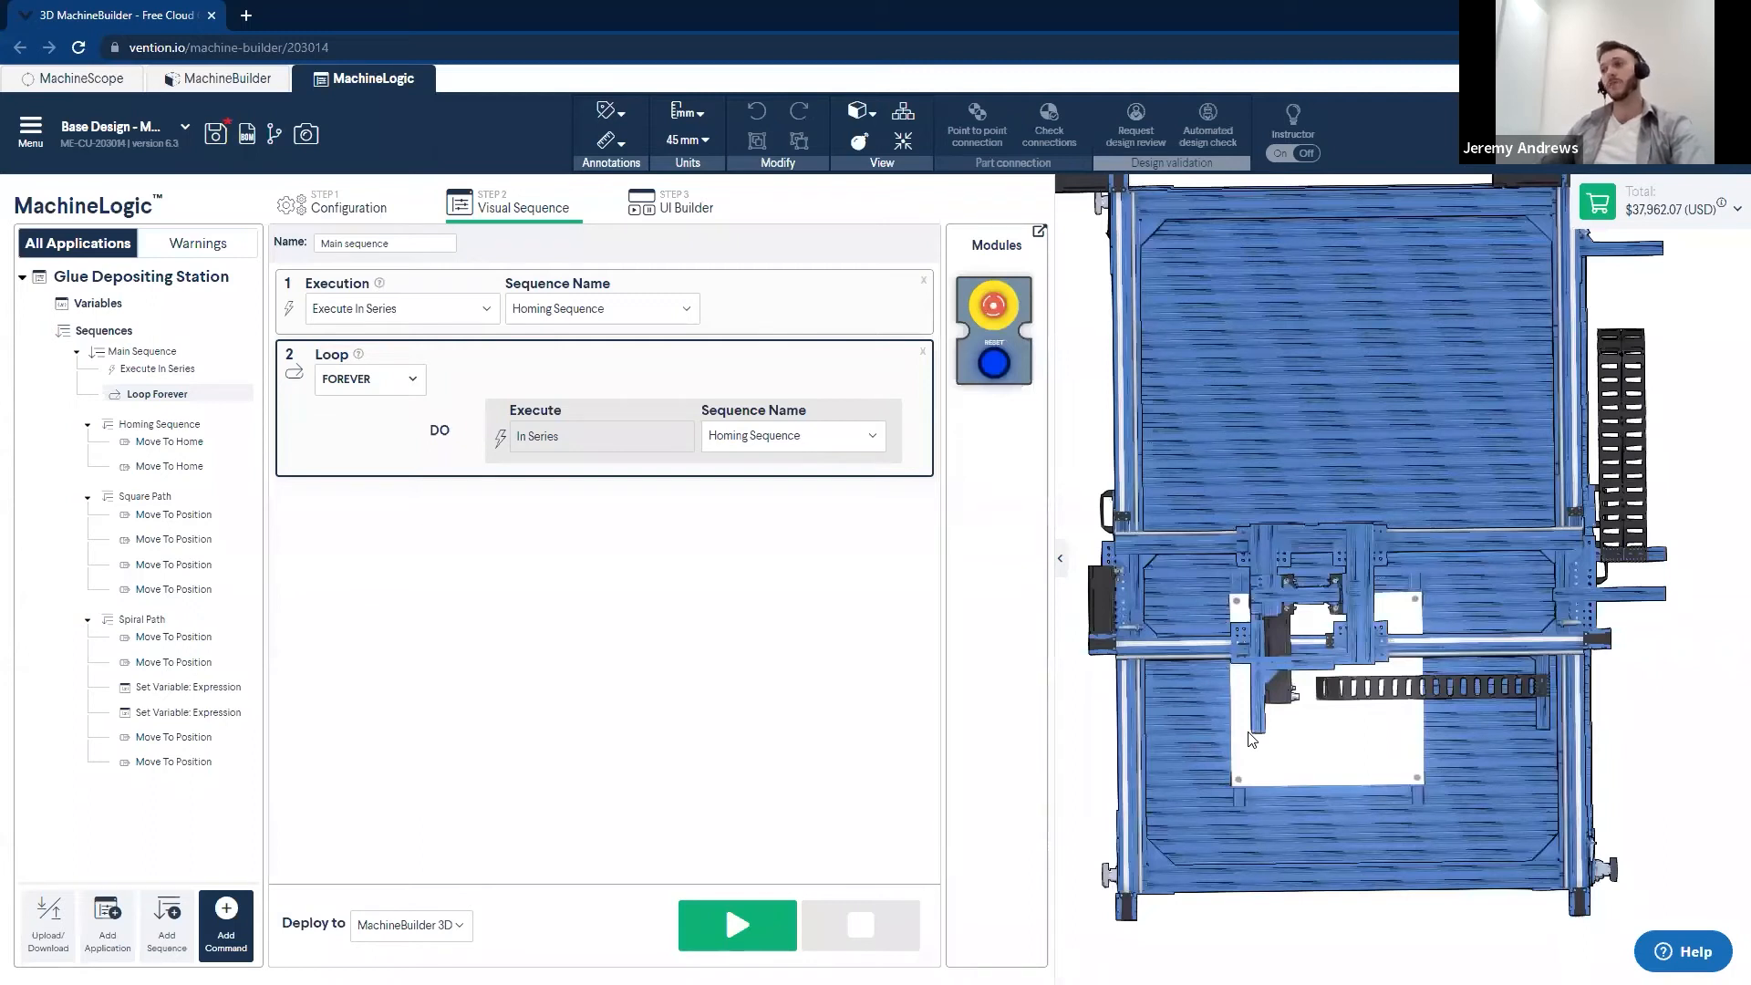
- Set the type of the loop in Main Sequence to WHILE
{"action": "left_click", "coordinate": [355, 385]}
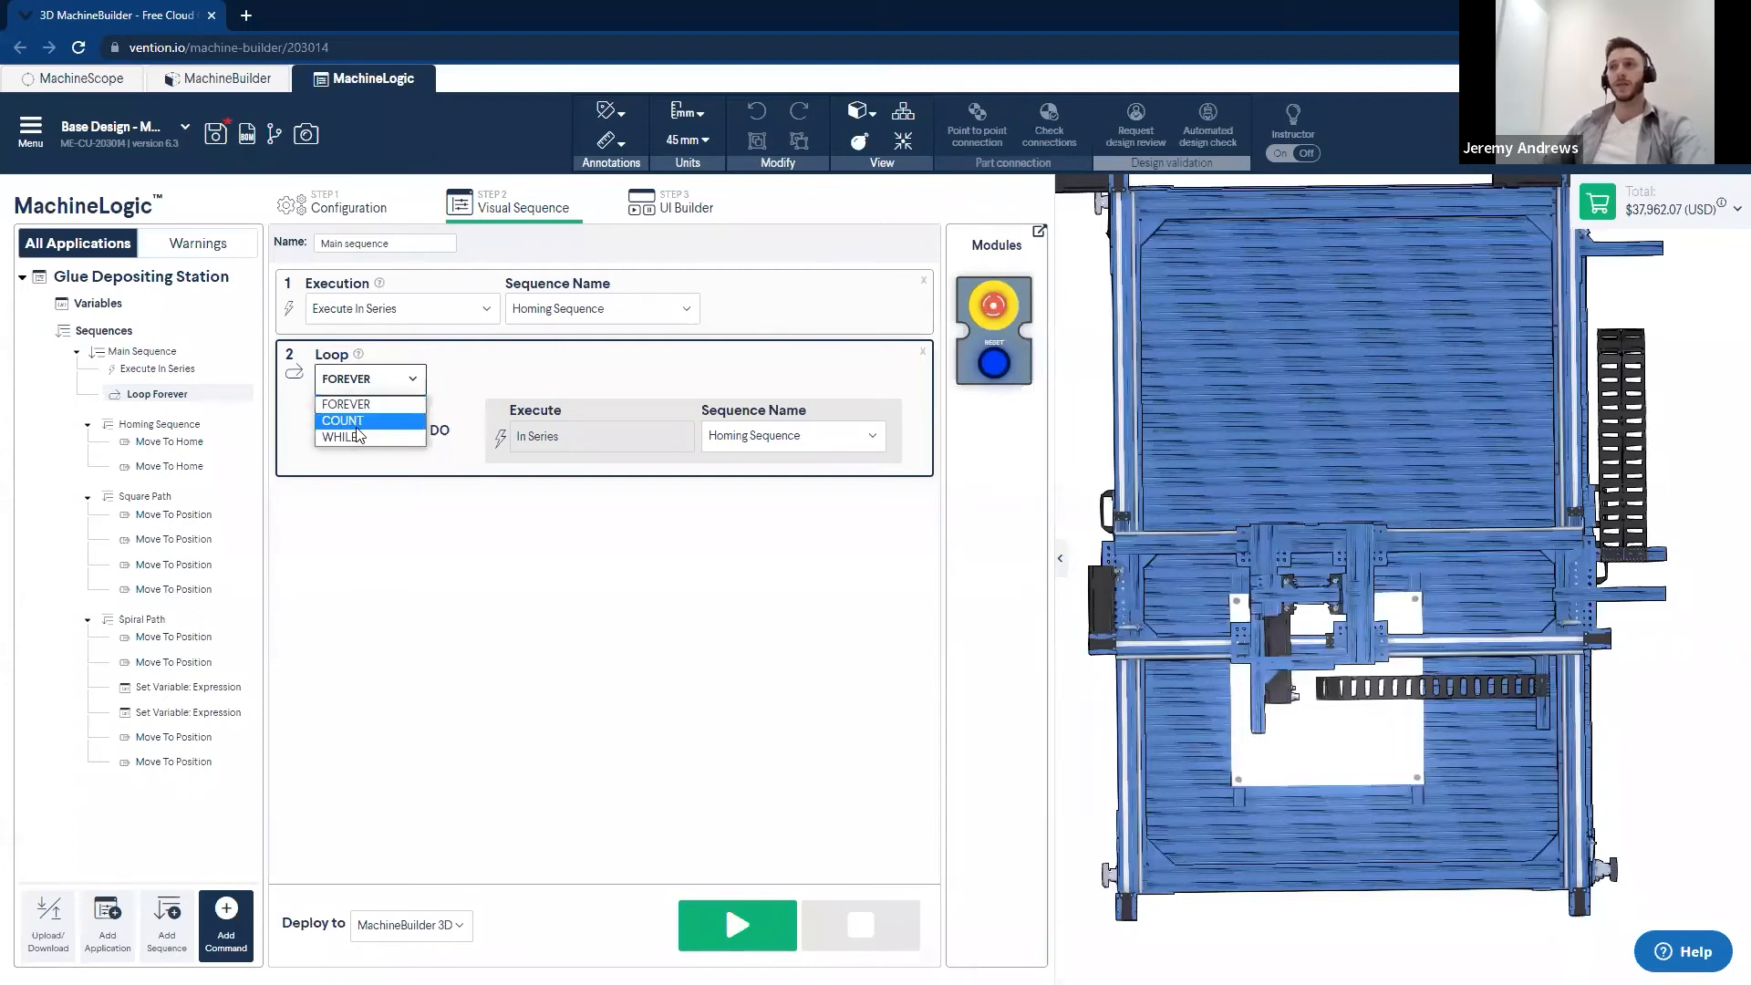
{"action": "left_click", "coordinate": [358, 422]}
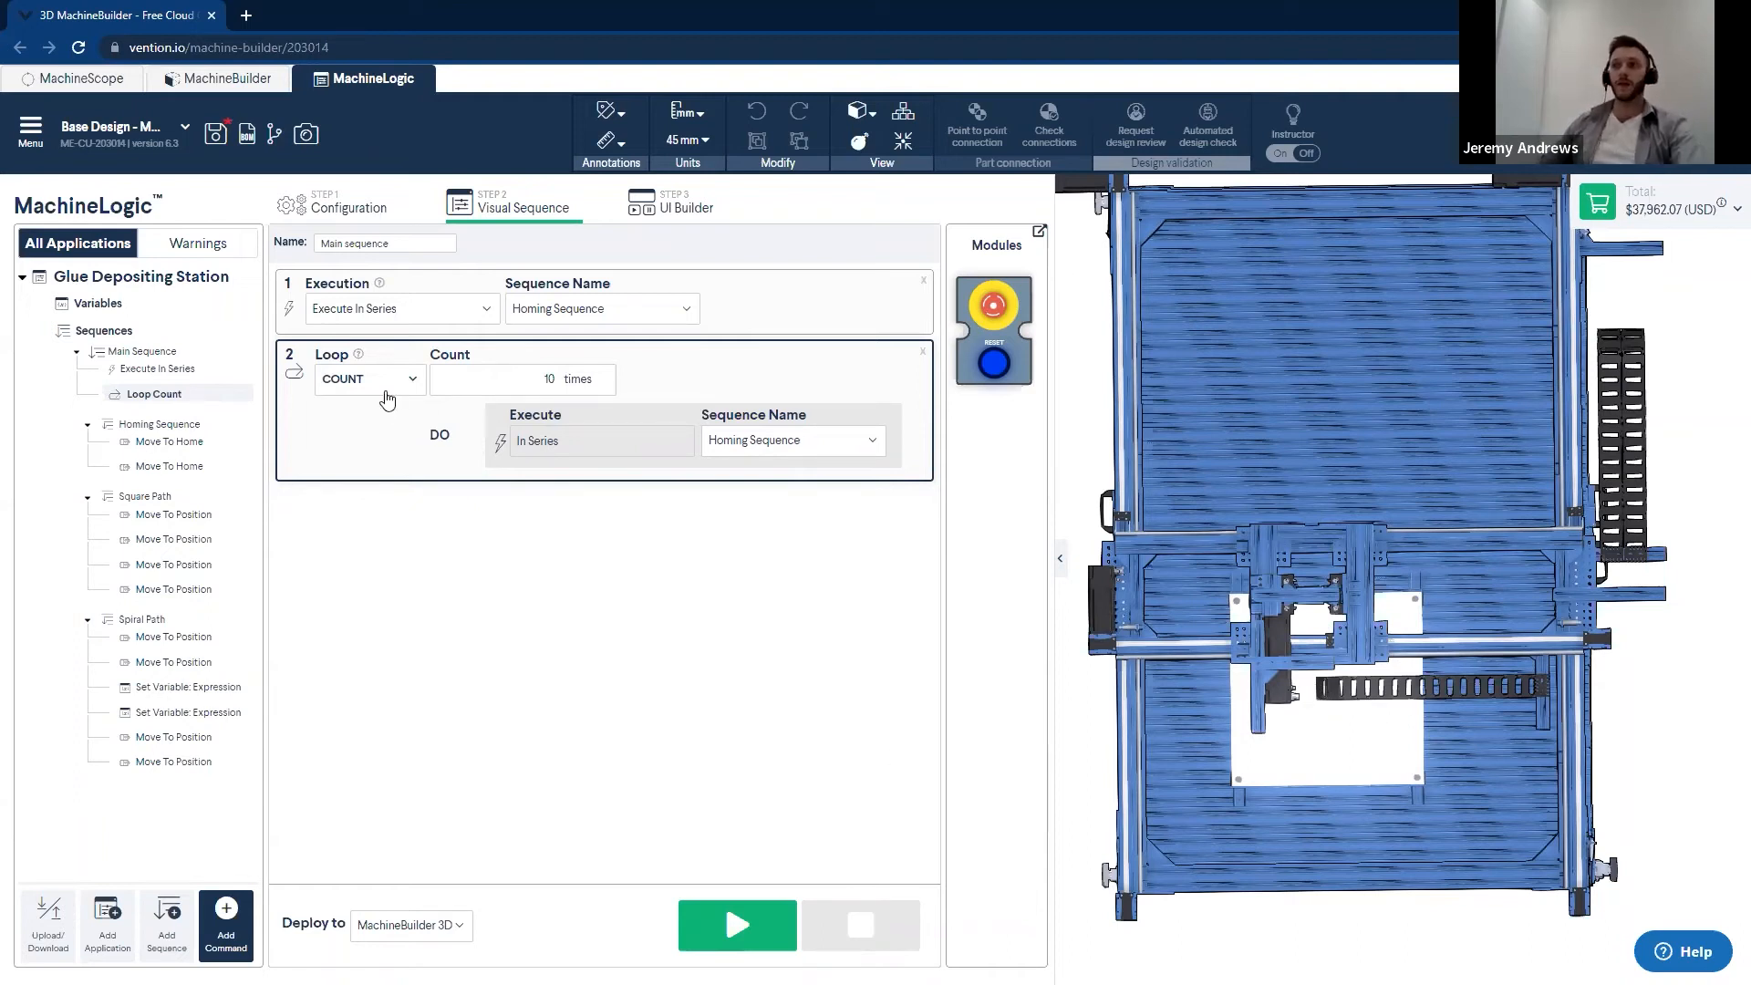
{"action": "left_click", "coordinate": [385, 389]}
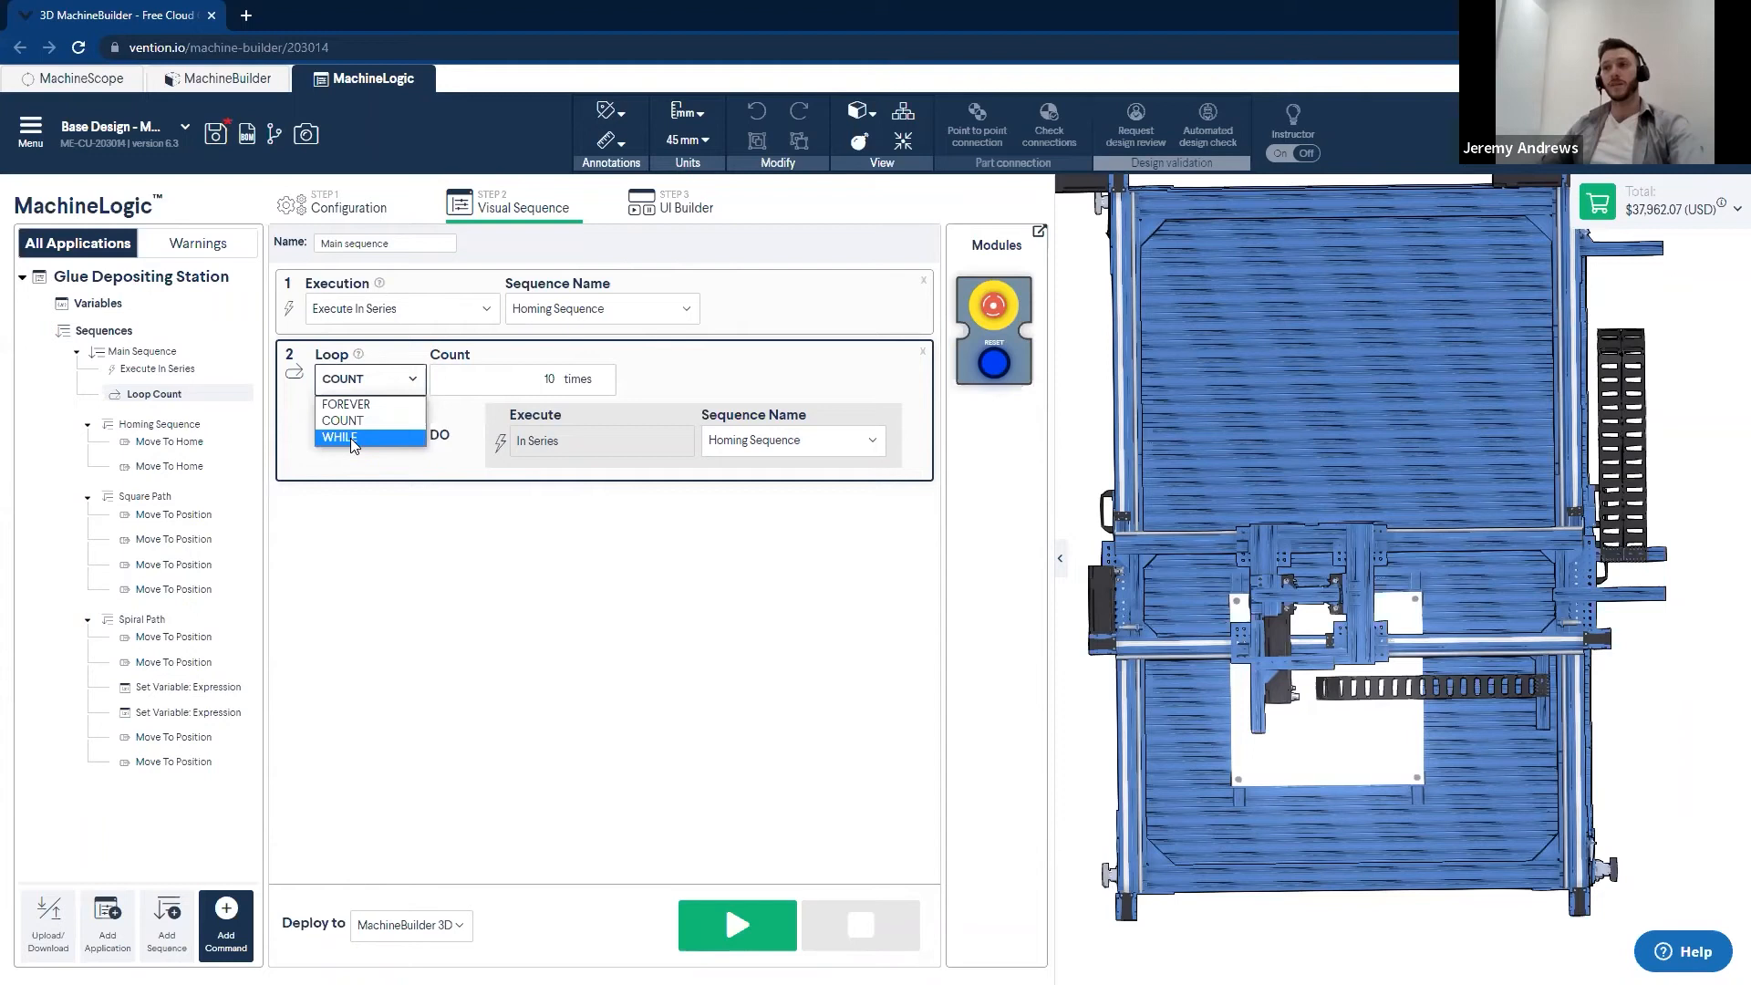
{"action": "left_click", "coordinate": [377, 440]}
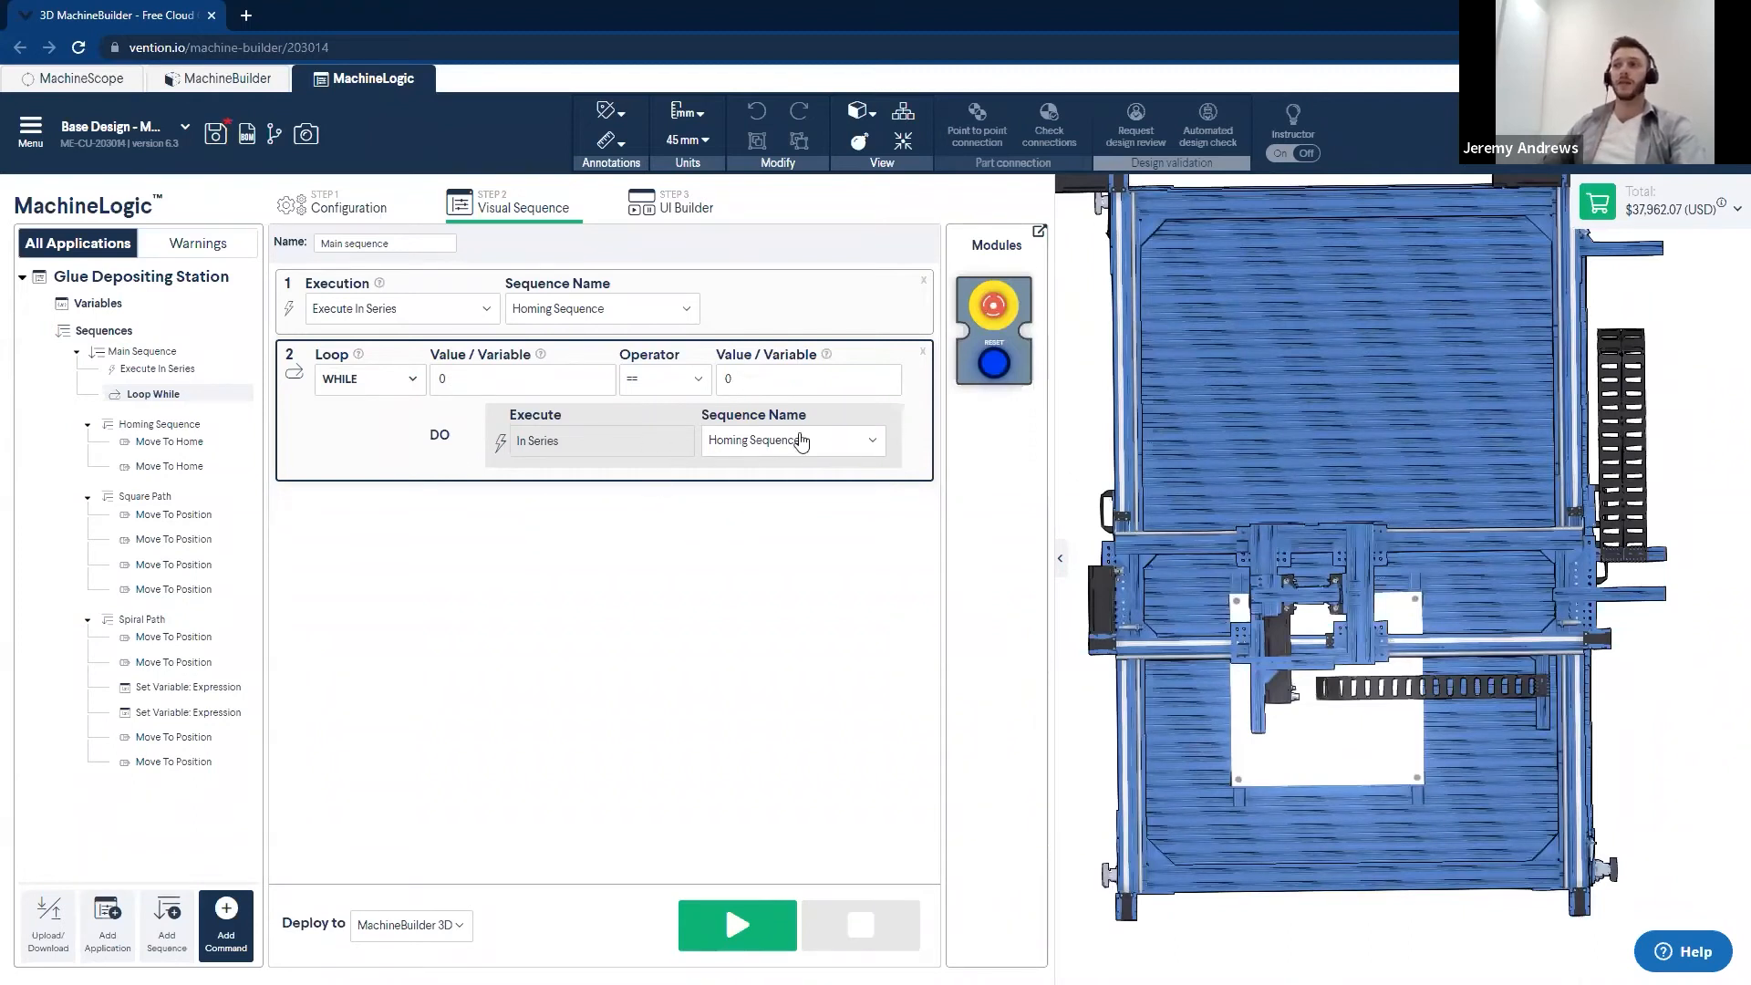
- Set the WHILE loop's condition in Main Sequence to POINT_2 > POINT_1 and make it execute Spiral Path
{"action": "left_click", "coordinate": [474, 385]}
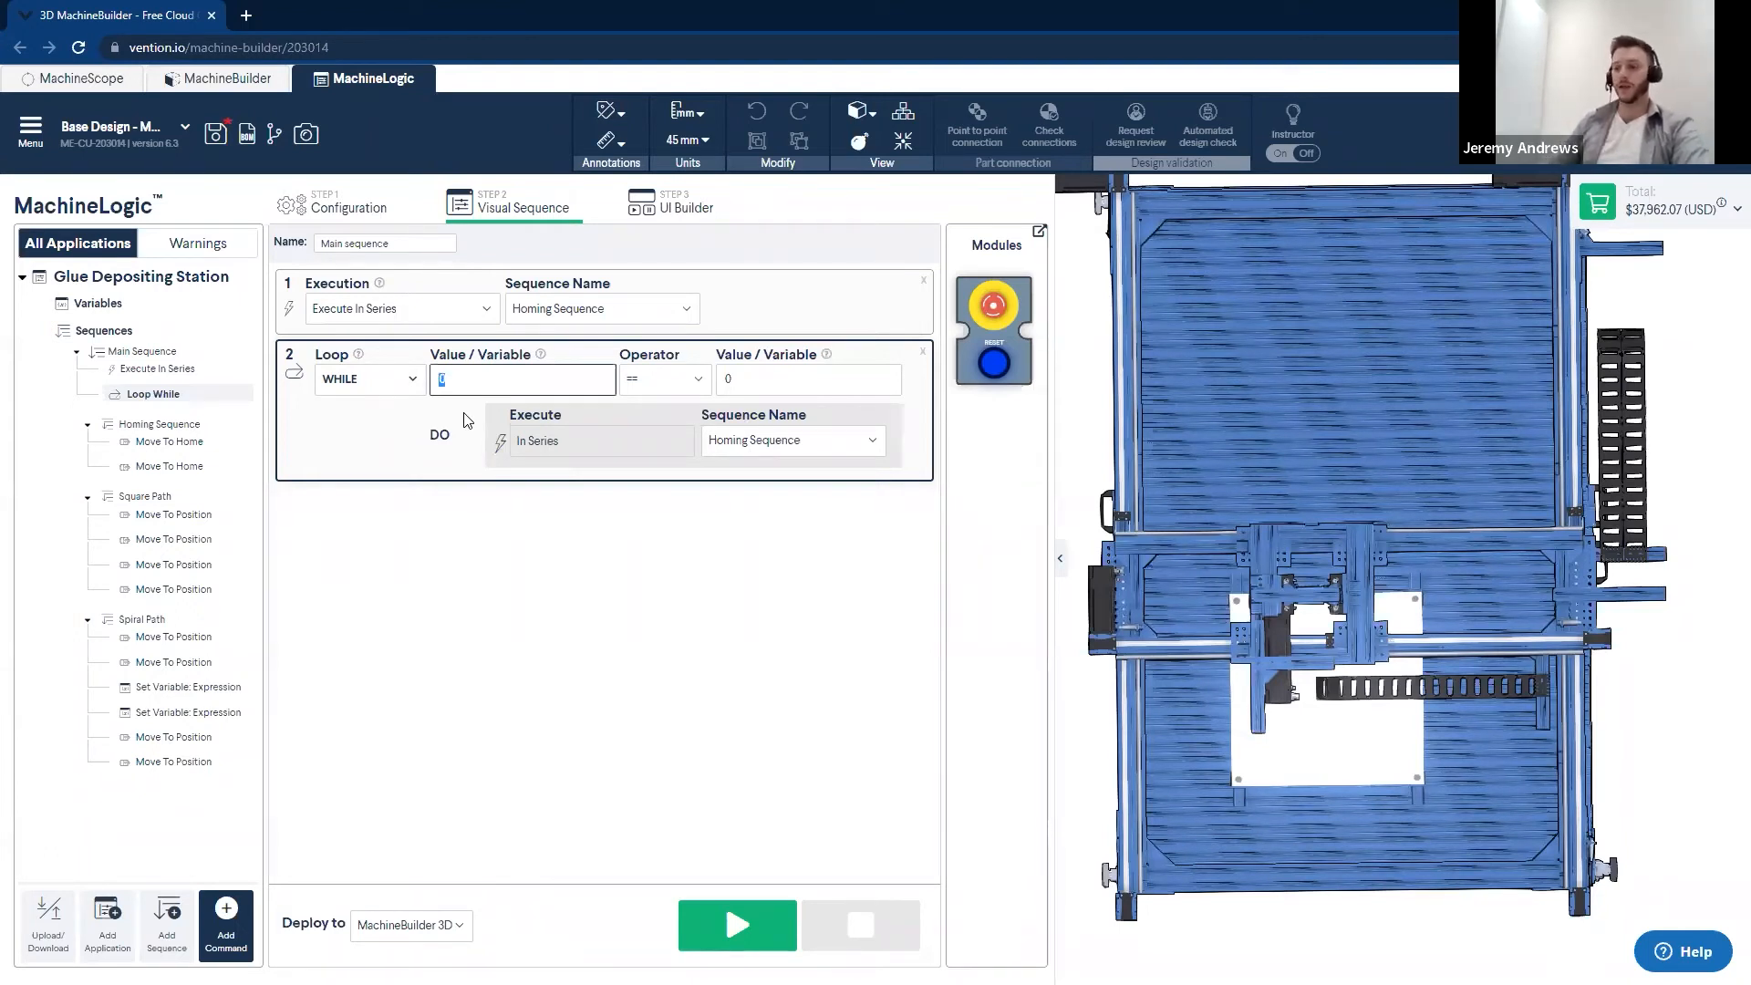
{"action": "type", "text": "PO"}
{"action": "left_click", "coordinate": [462, 453]}
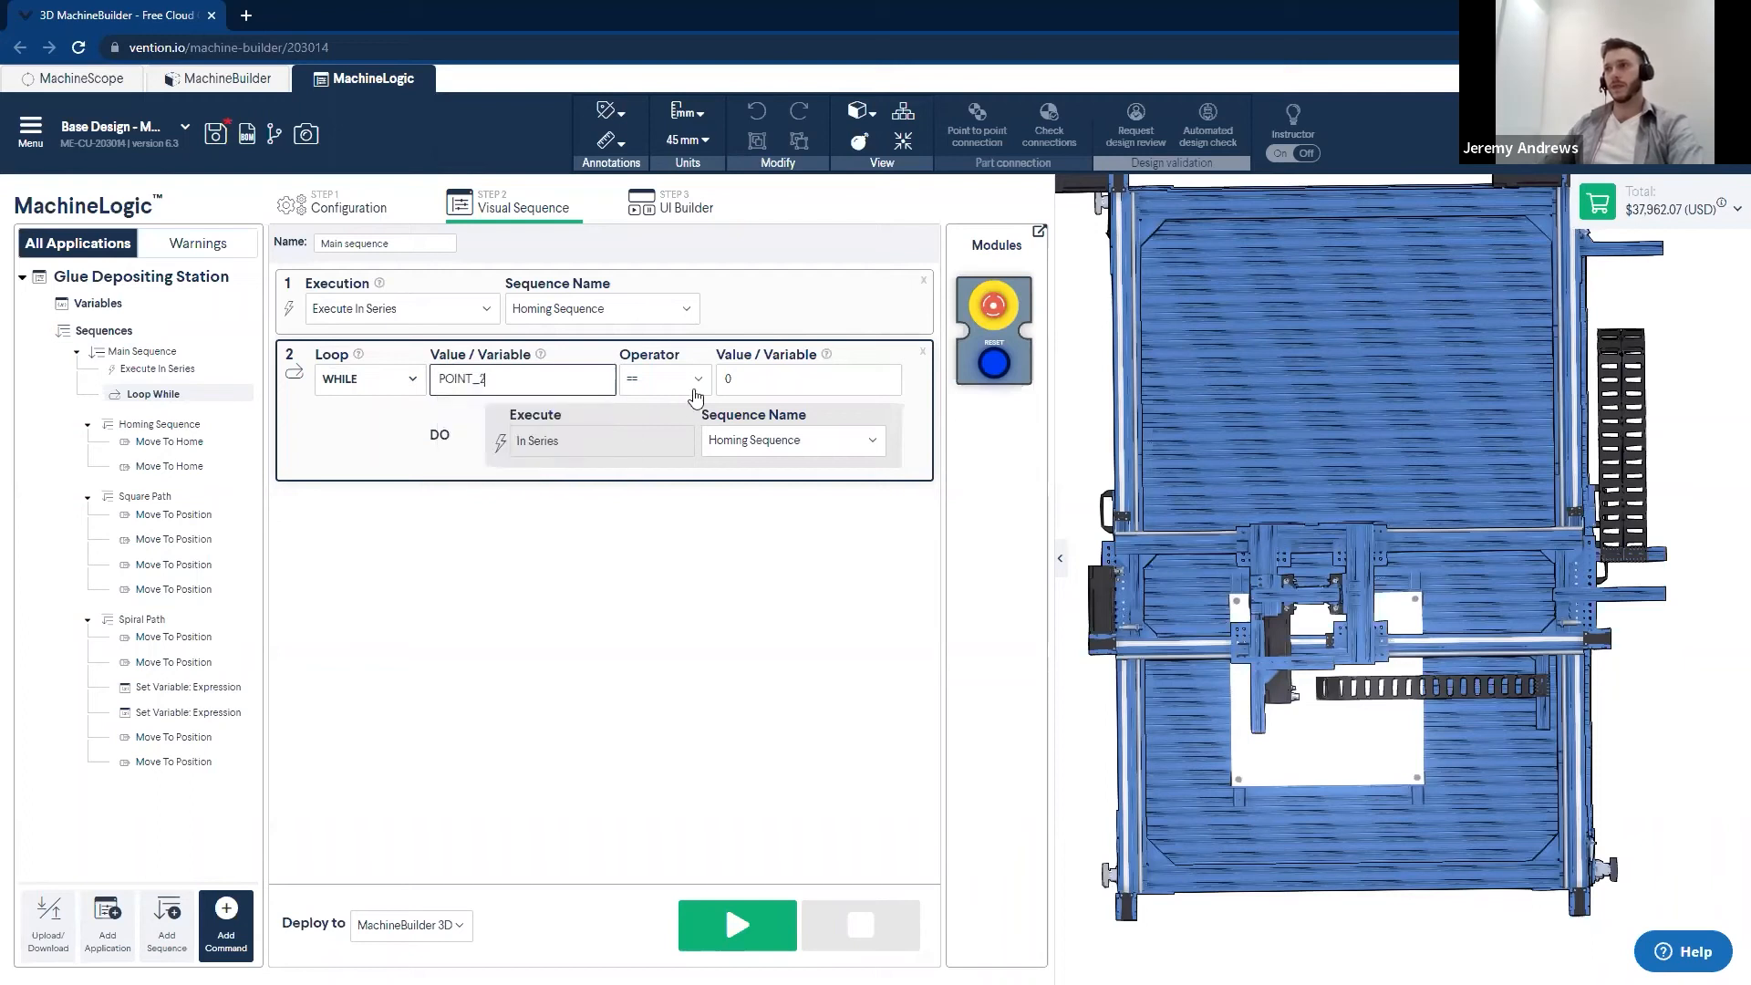
{"action": "left_click", "coordinate": [695, 381]}
{"action": "left_click", "coordinate": [664, 486]}
{"action": "key", "text": "Tab"}
{"action": "type", "text": "PO"}
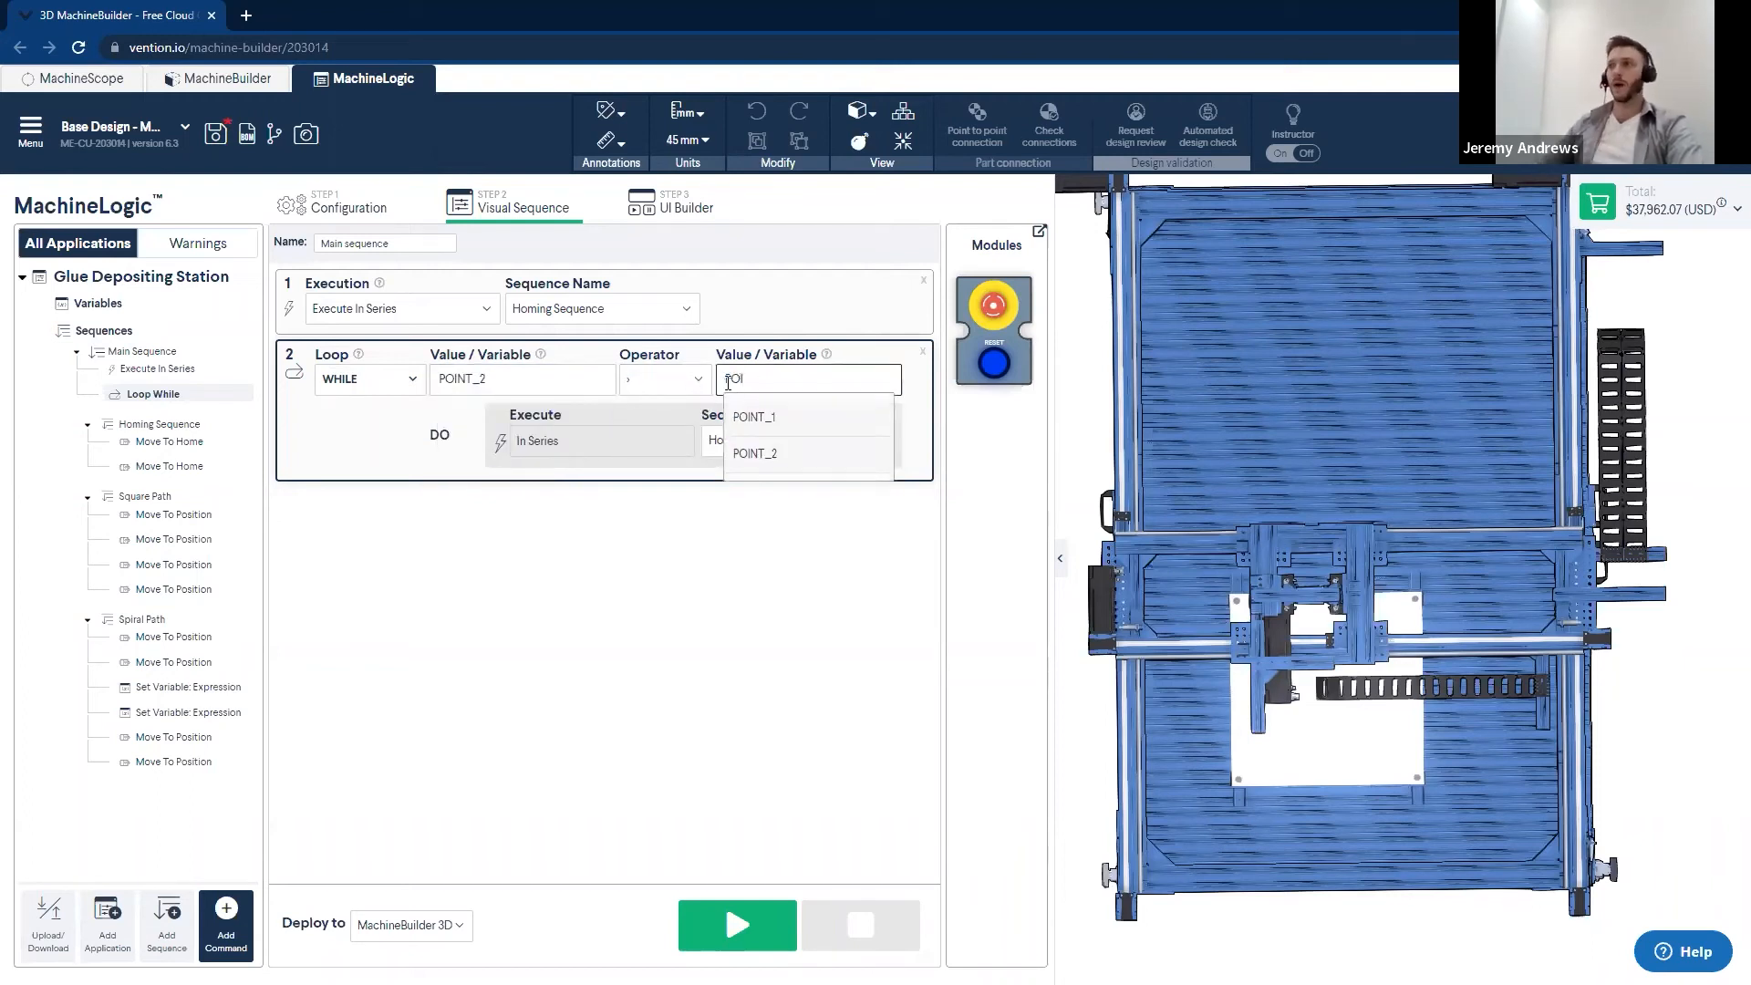
{"action": "left_click", "coordinate": [752, 413]}
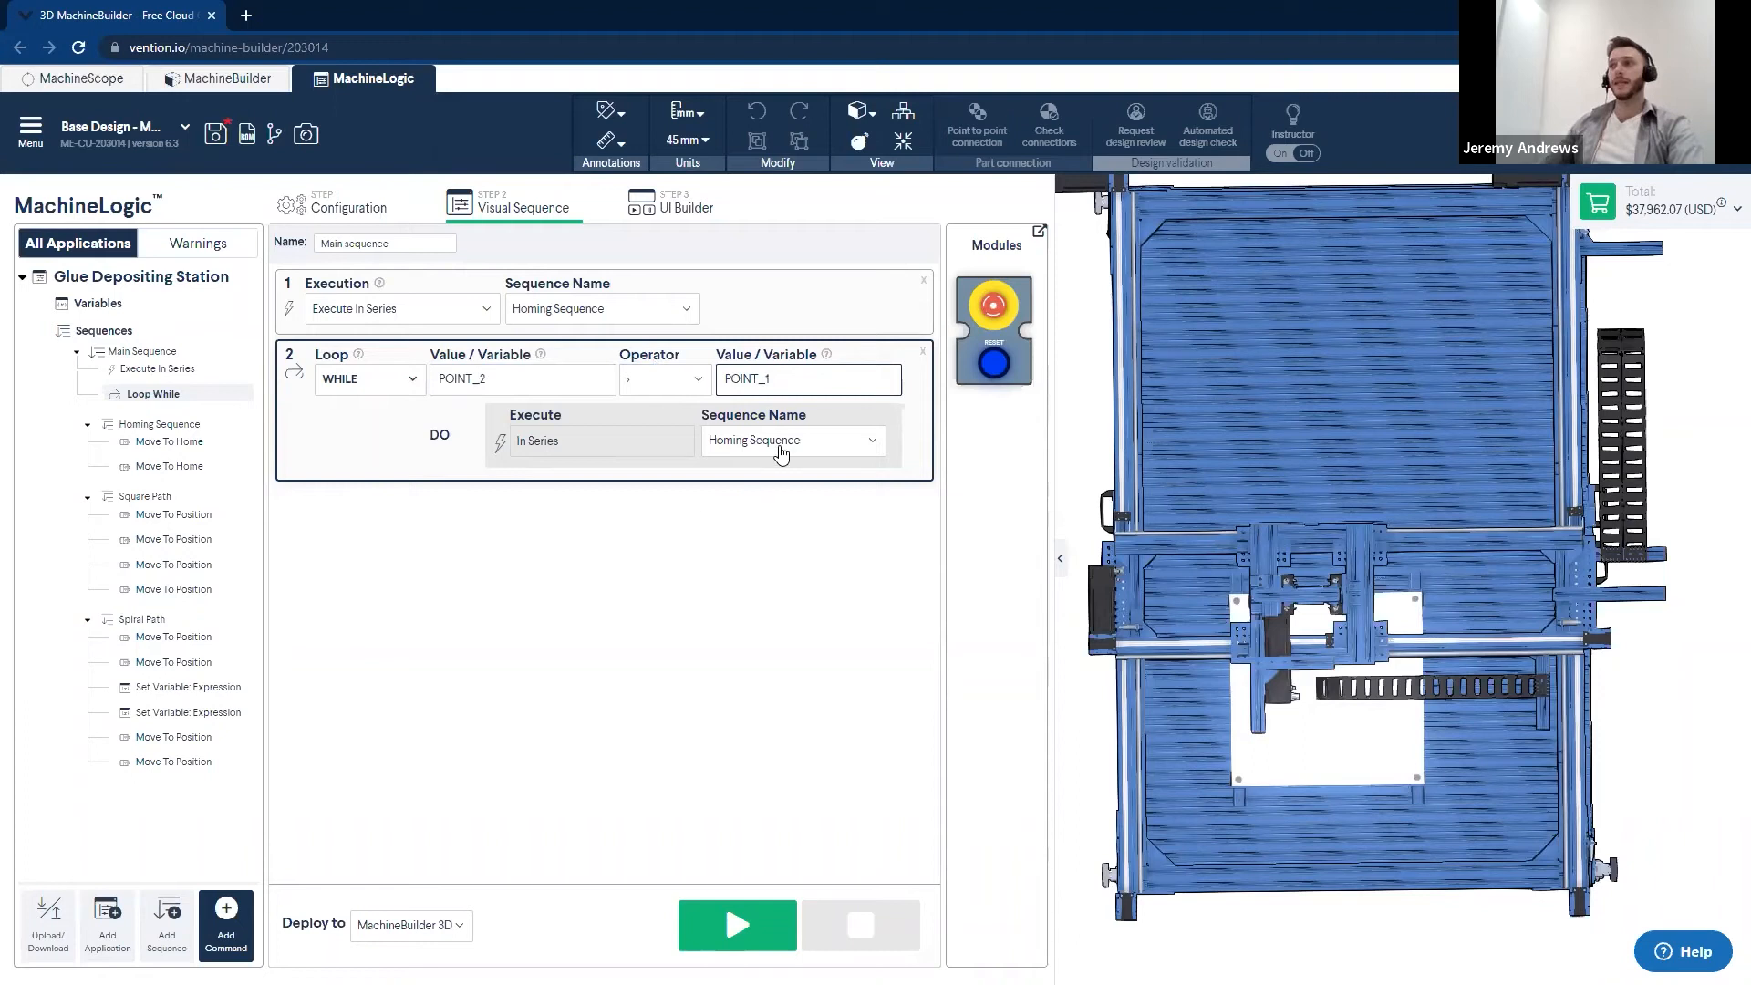
{"action": "left_click", "coordinate": [782, 441]}
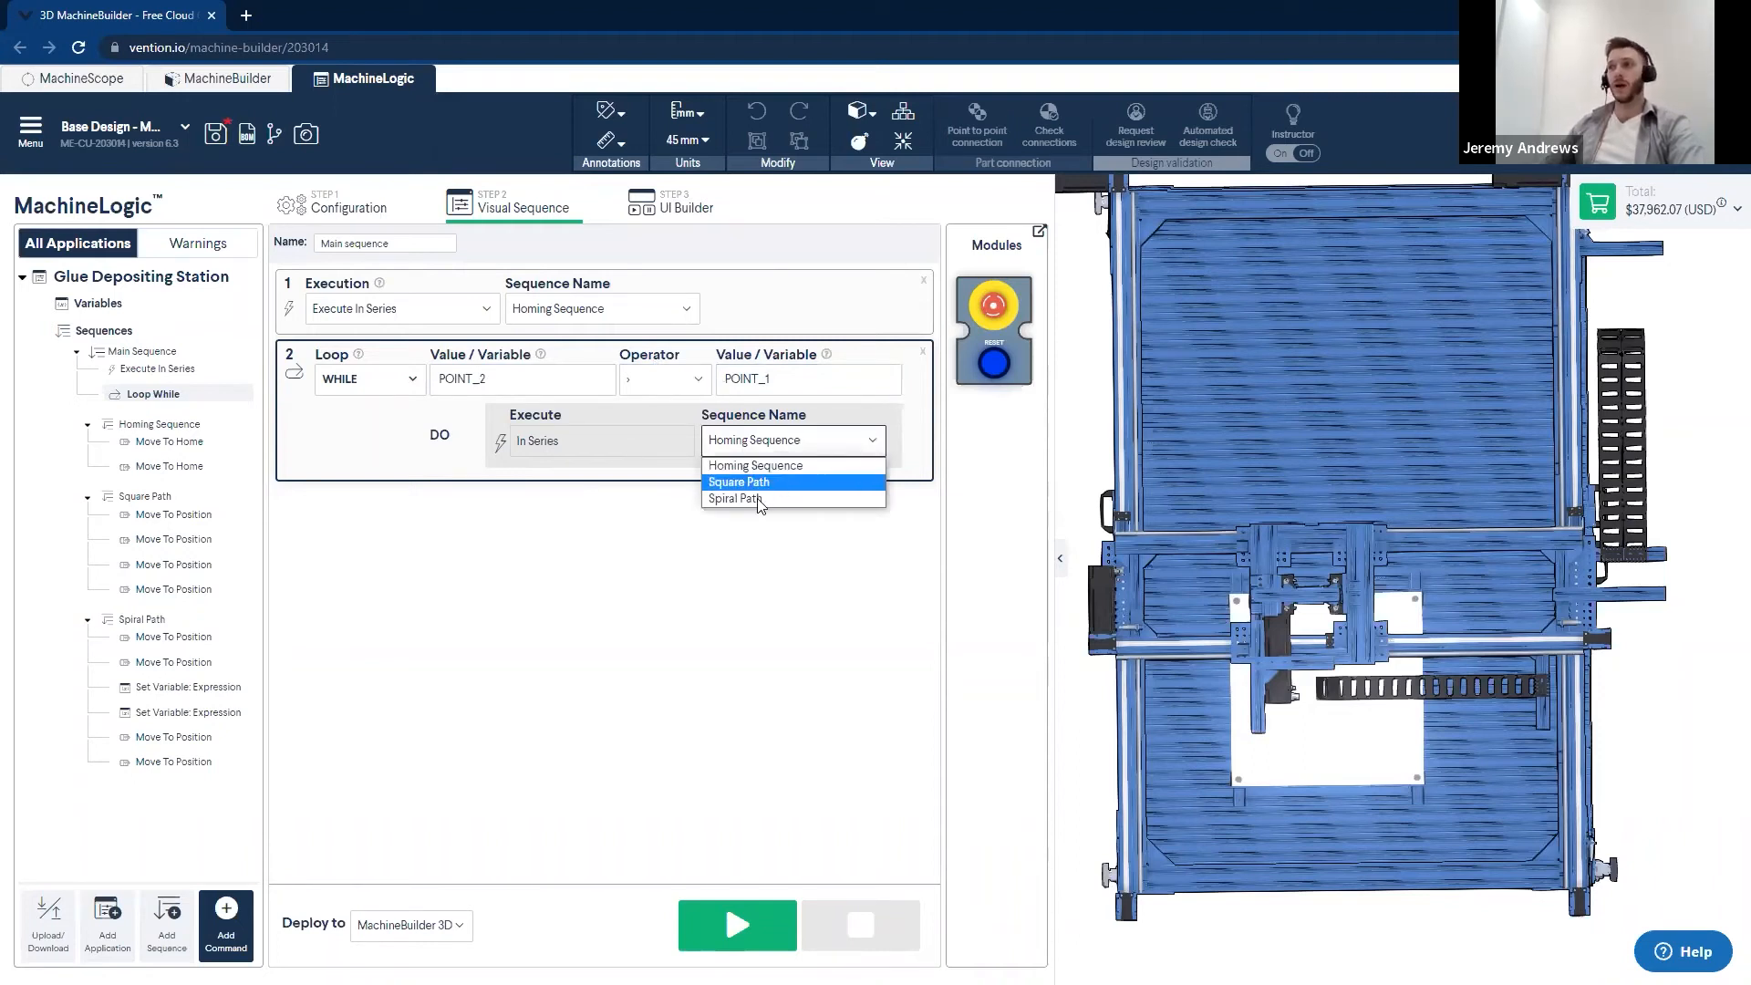
{"action": "left_click", "coordinate": [757, 499]}
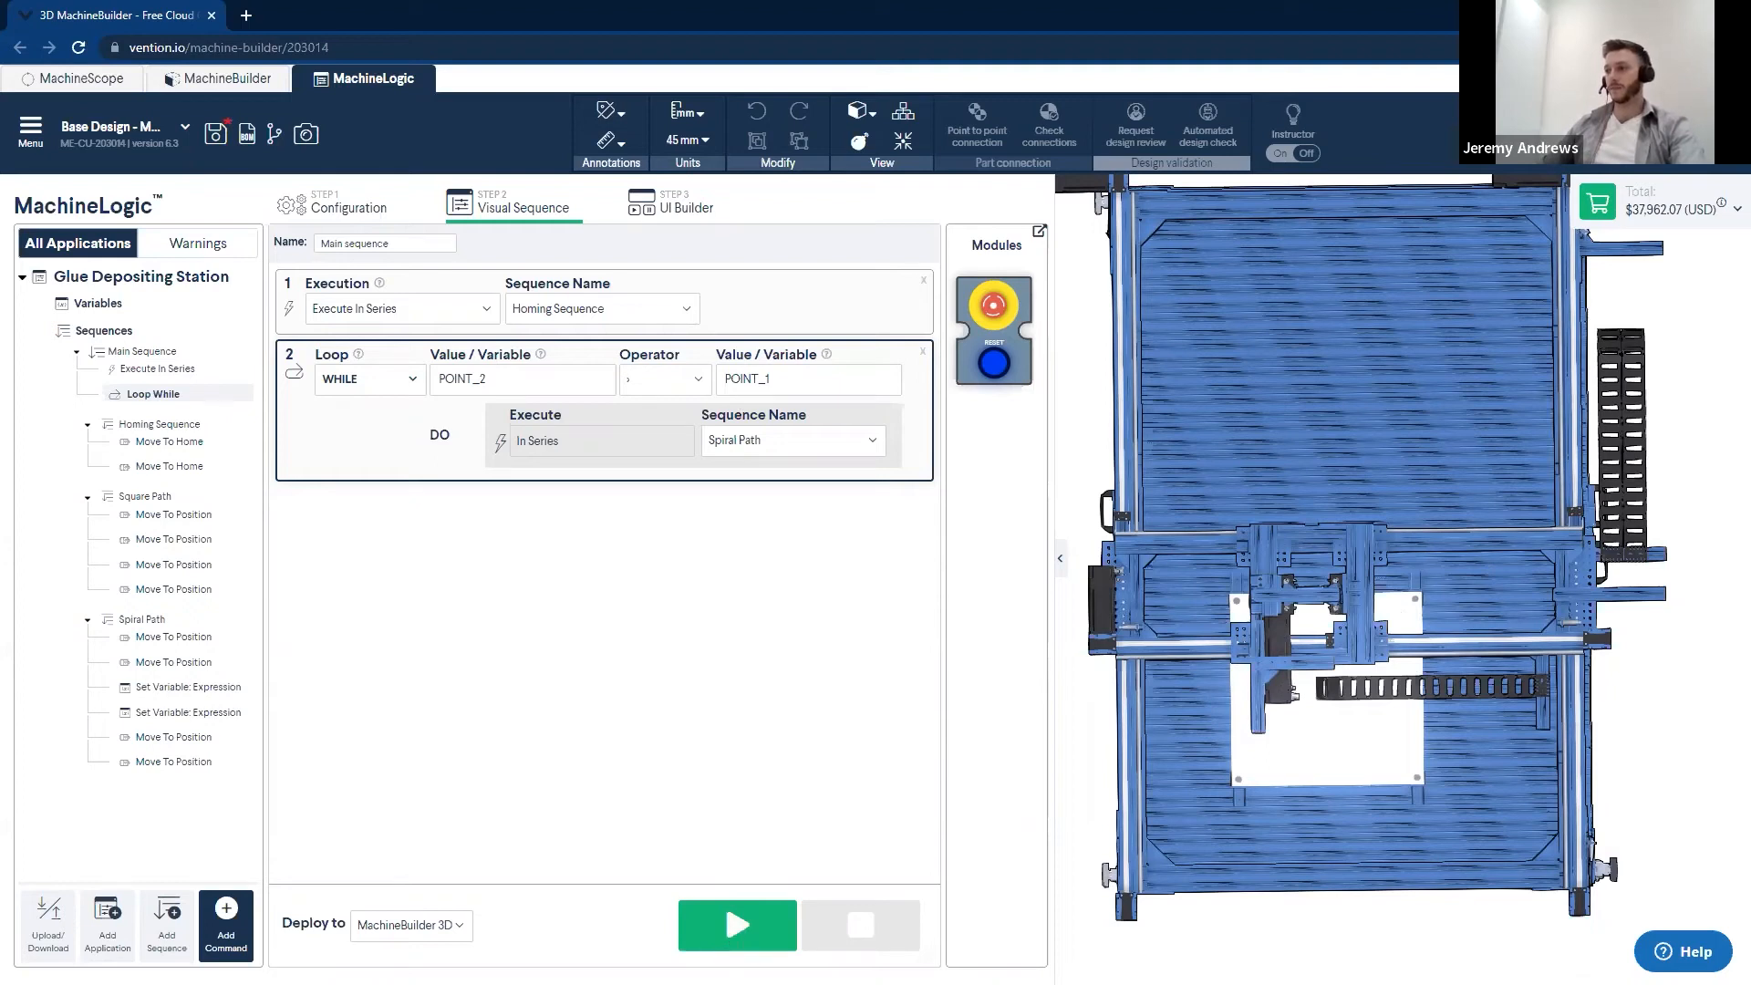
- Run the program in the 3D simulation, watch the active commands in Spiral Path and Main Sequence, and stop the run
{"action": "left_click", "coordinate": [720, 916]}
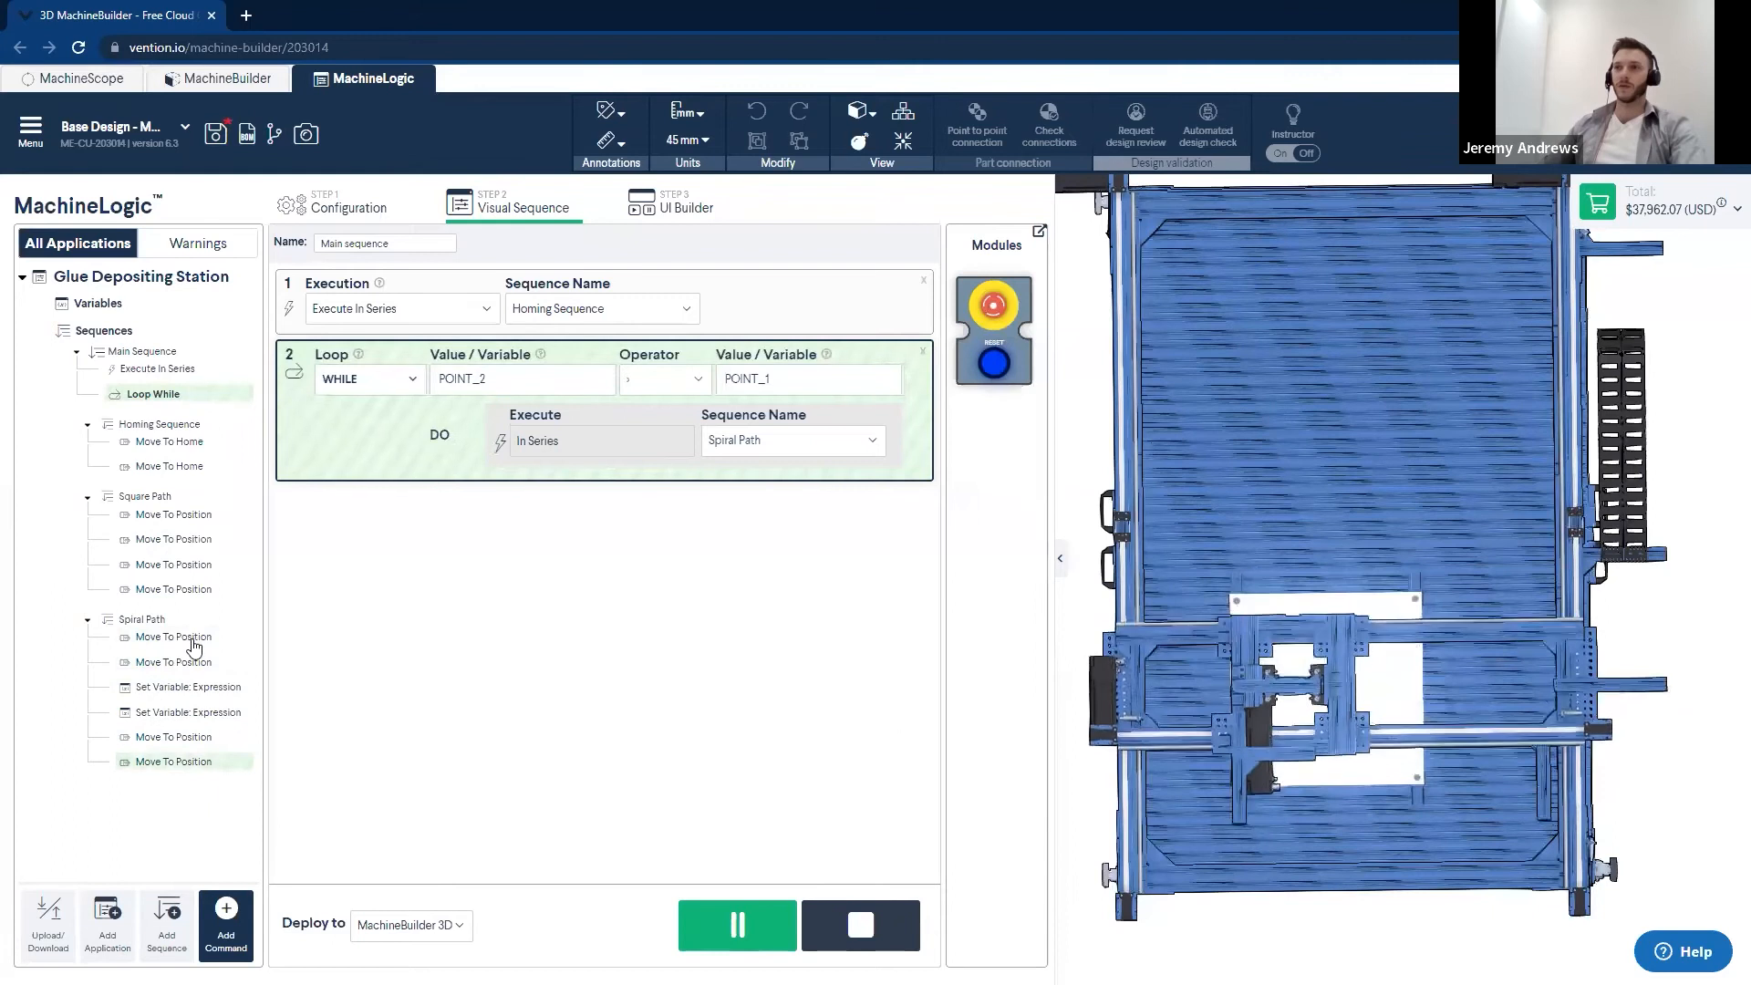
{"action": "left_click", "coordinate": [111, 622]}
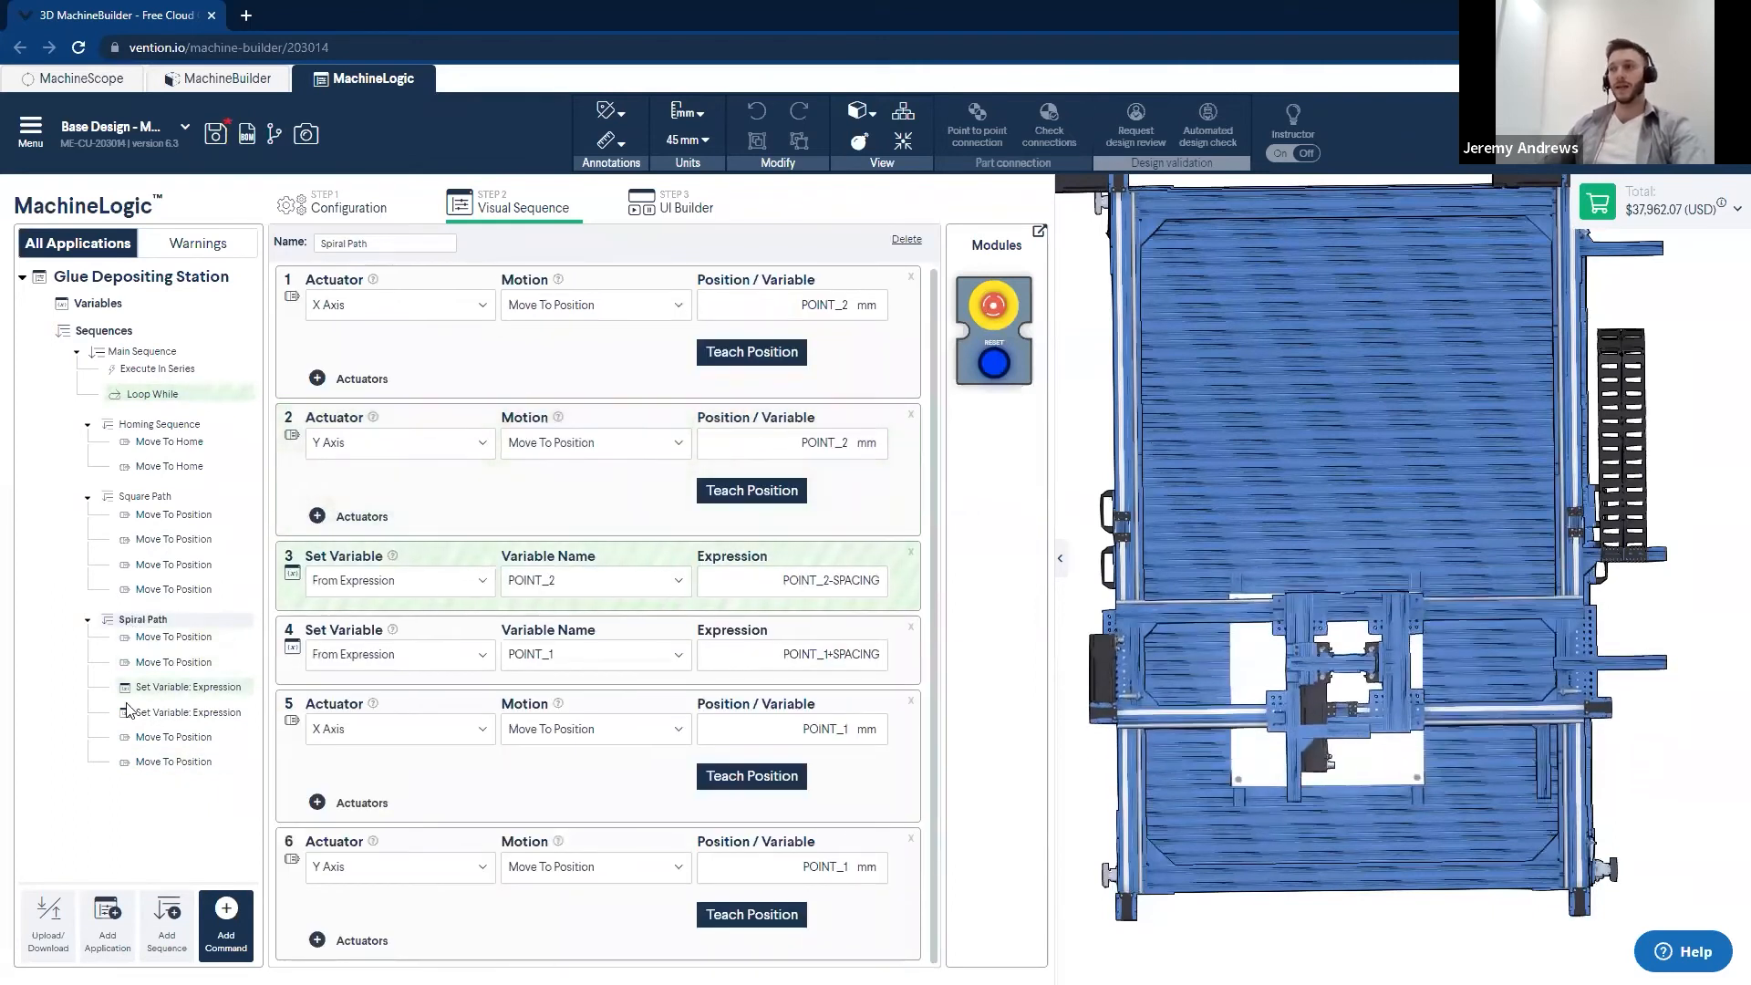
{"action": "left_click", "coordinate": [119, 353]}
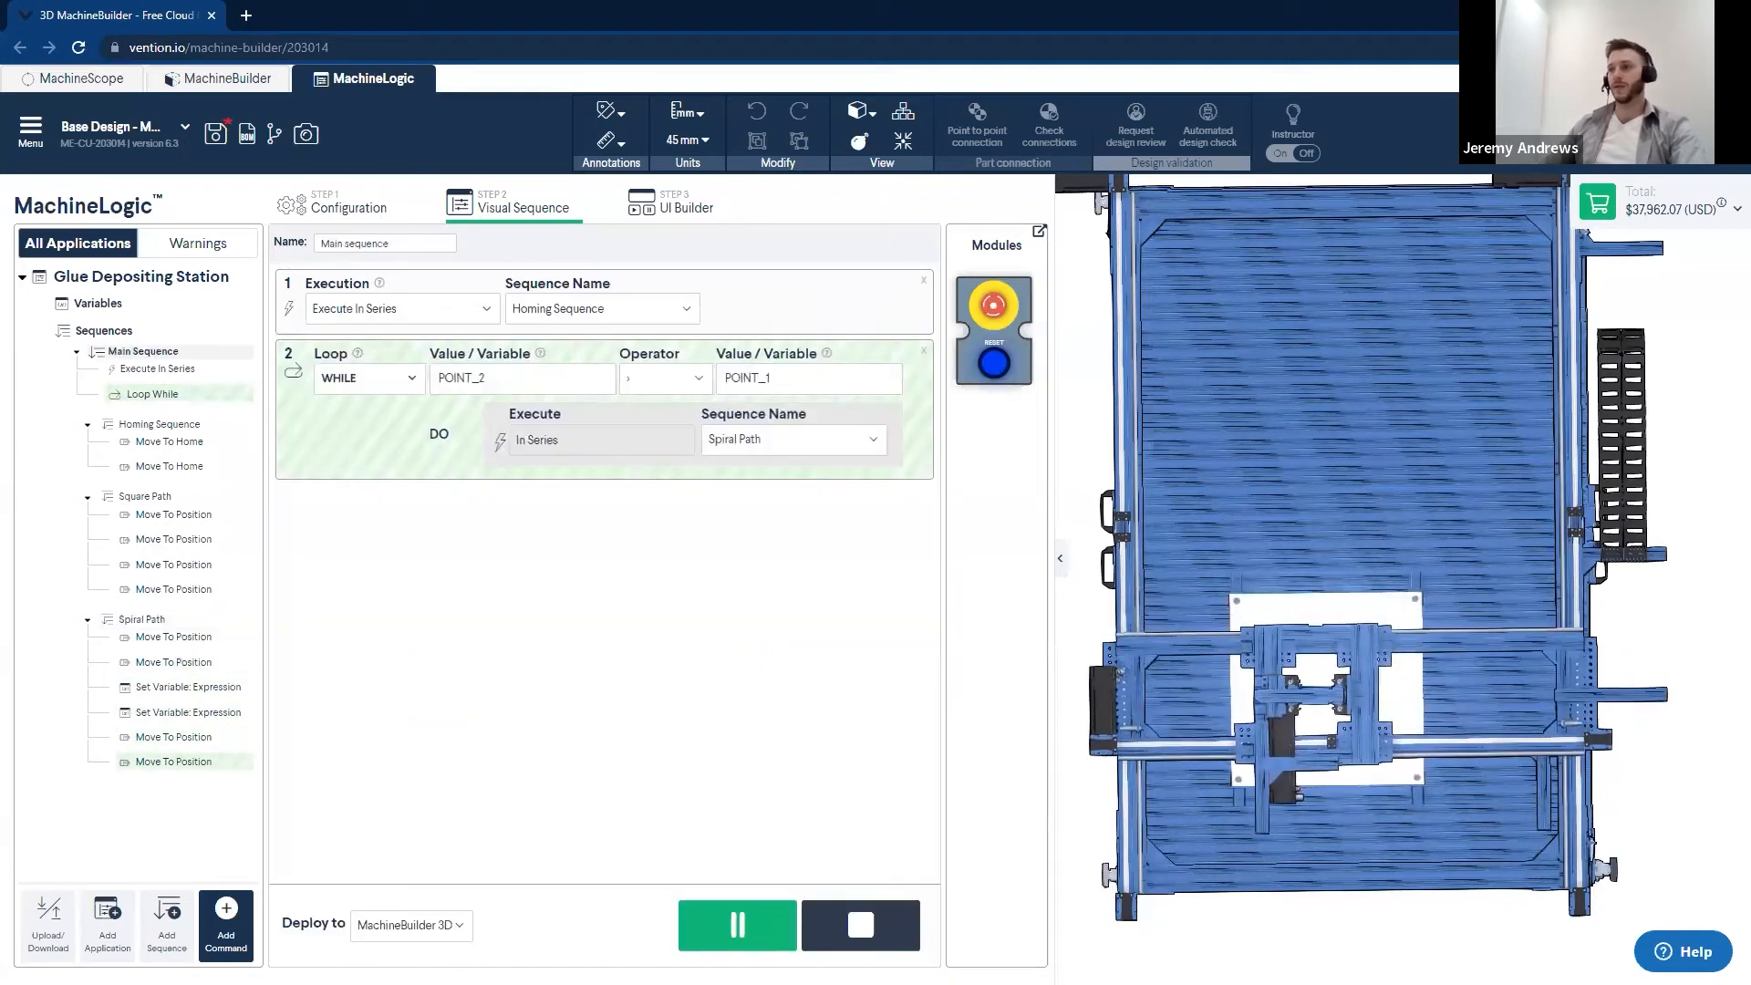
{"action": "left_click", "coordinate": [861, 925]}
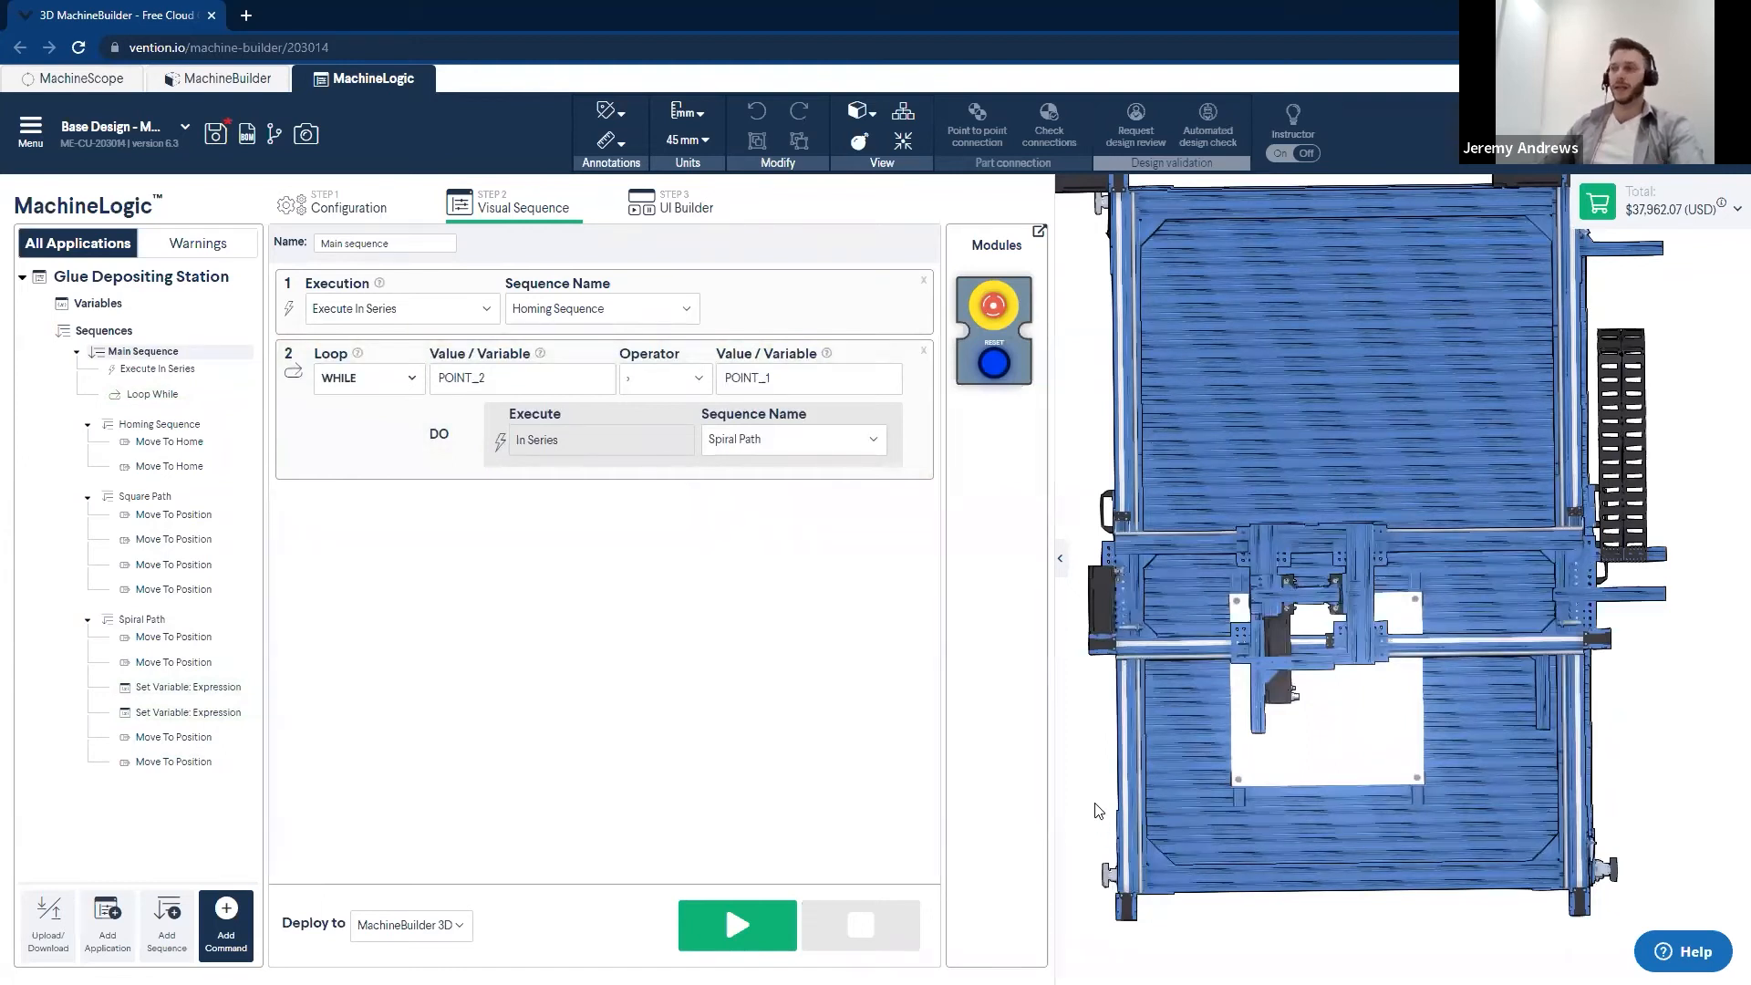
{"action": "scroll", "coordinate": [1108, 772], "scroll_direction": "down", "scroll_amount": 2}
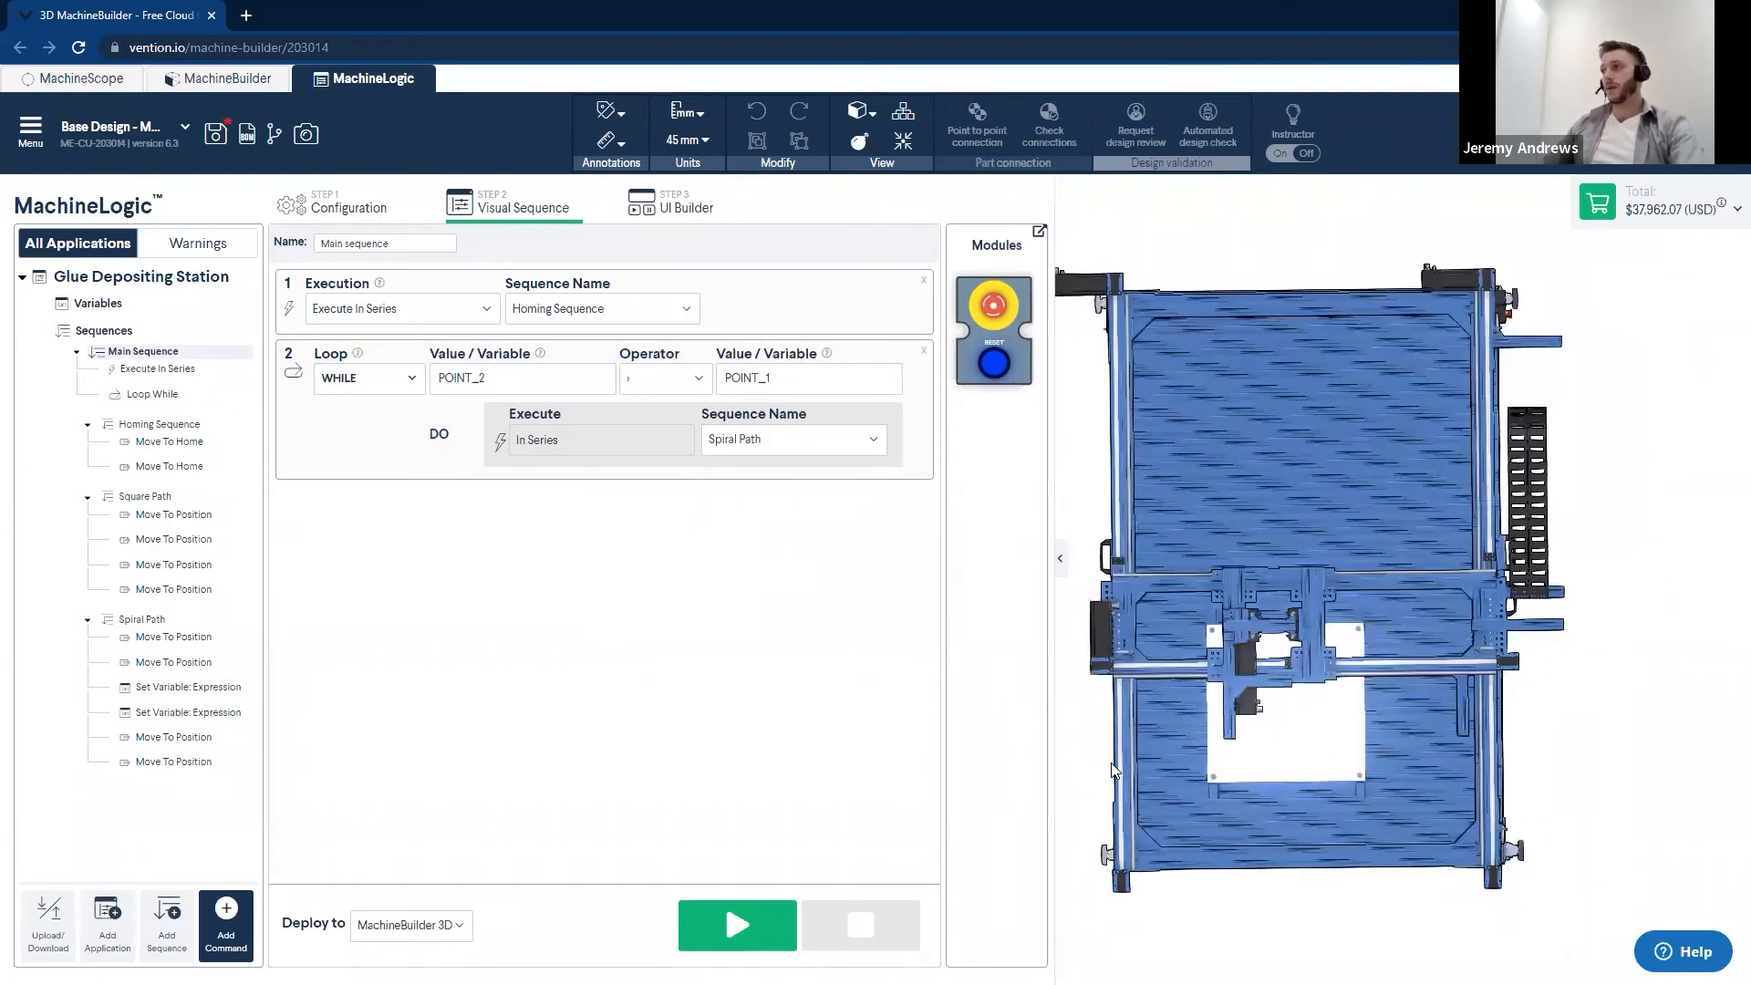
{"action": "scroll", "coordinate": [1112, 772], "scroll_direction": "up", "scroll_amount": 2}
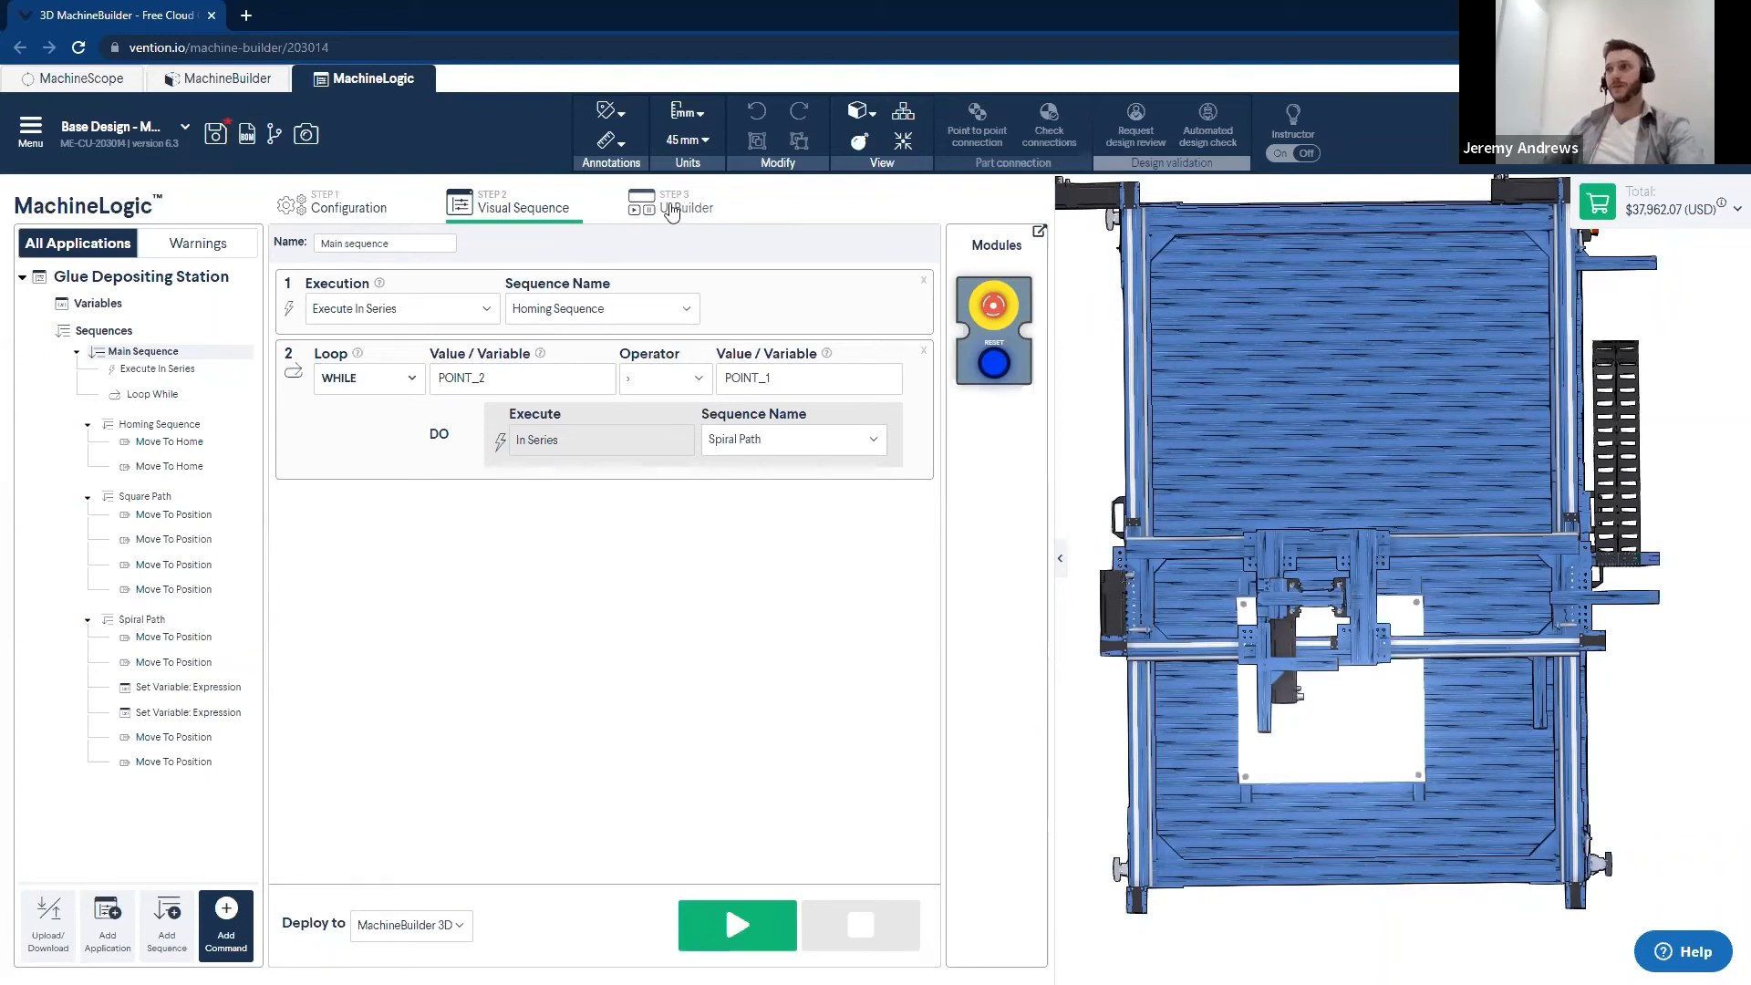
- Add an Information Console to the top of the Glue Depositing Station UI, six grid cells wide and two high
{"action": "left_click", "coordinate": [671, 211]}
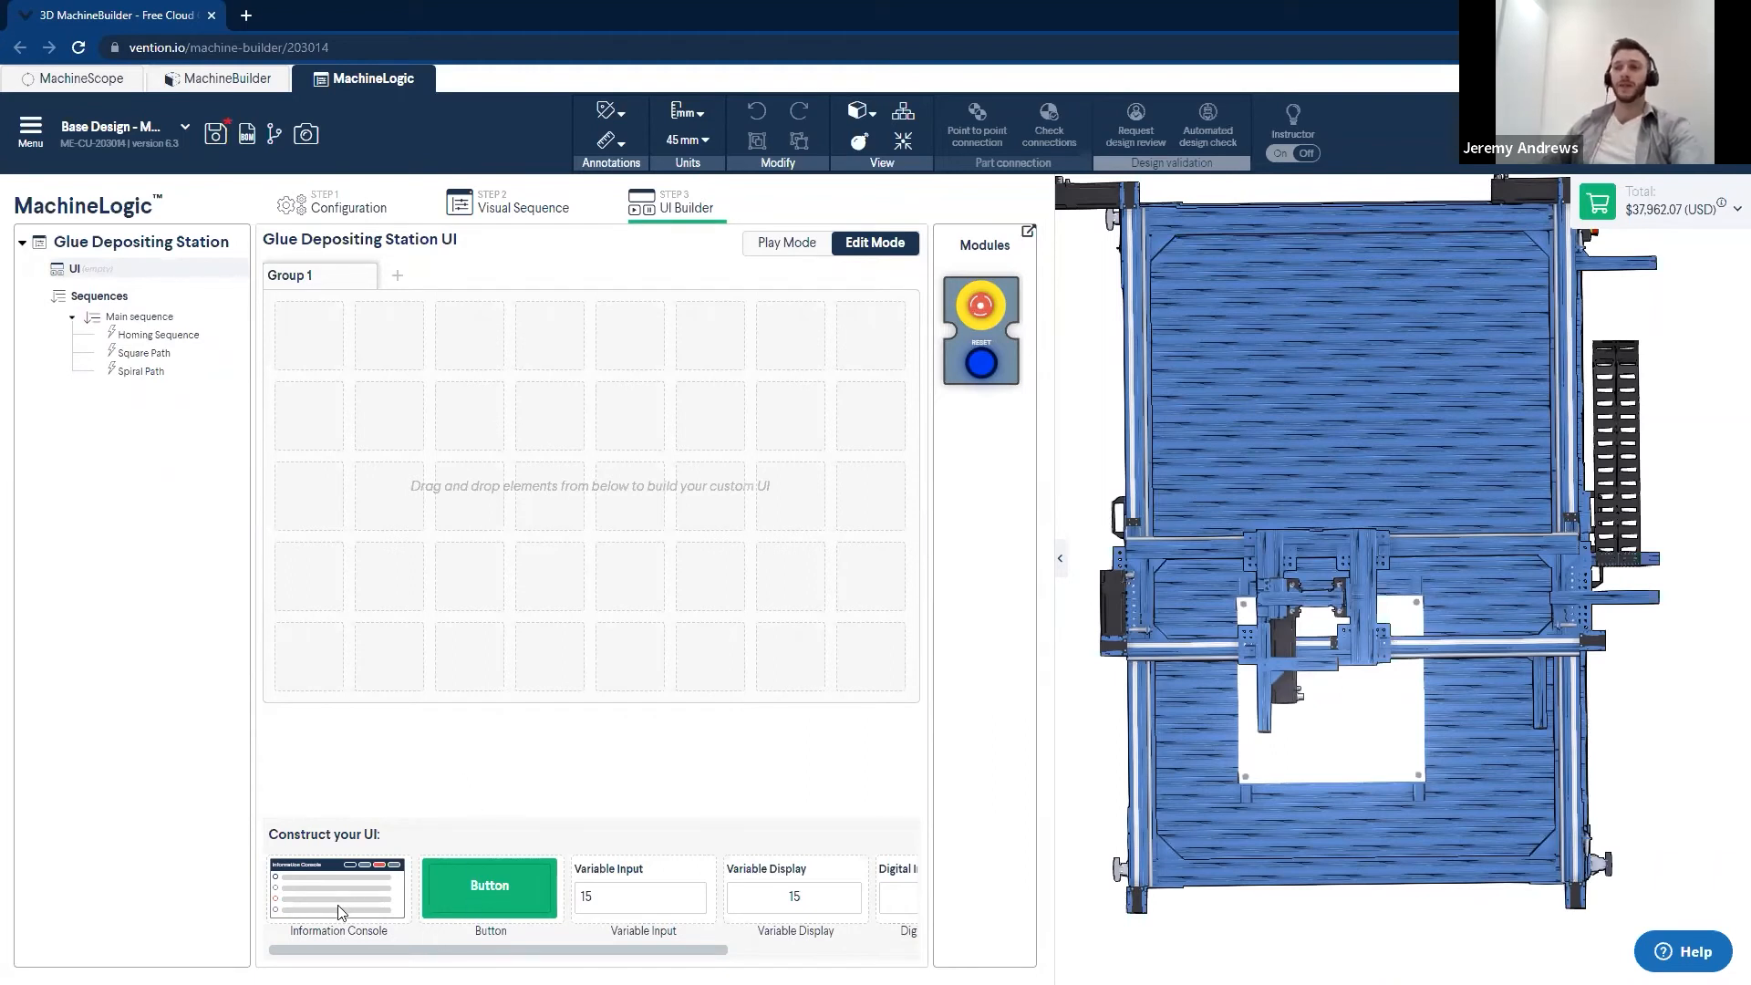
{"action": "left_click_drag", "start_coordinate": [321, 912], "coordinate": [428, 346]}
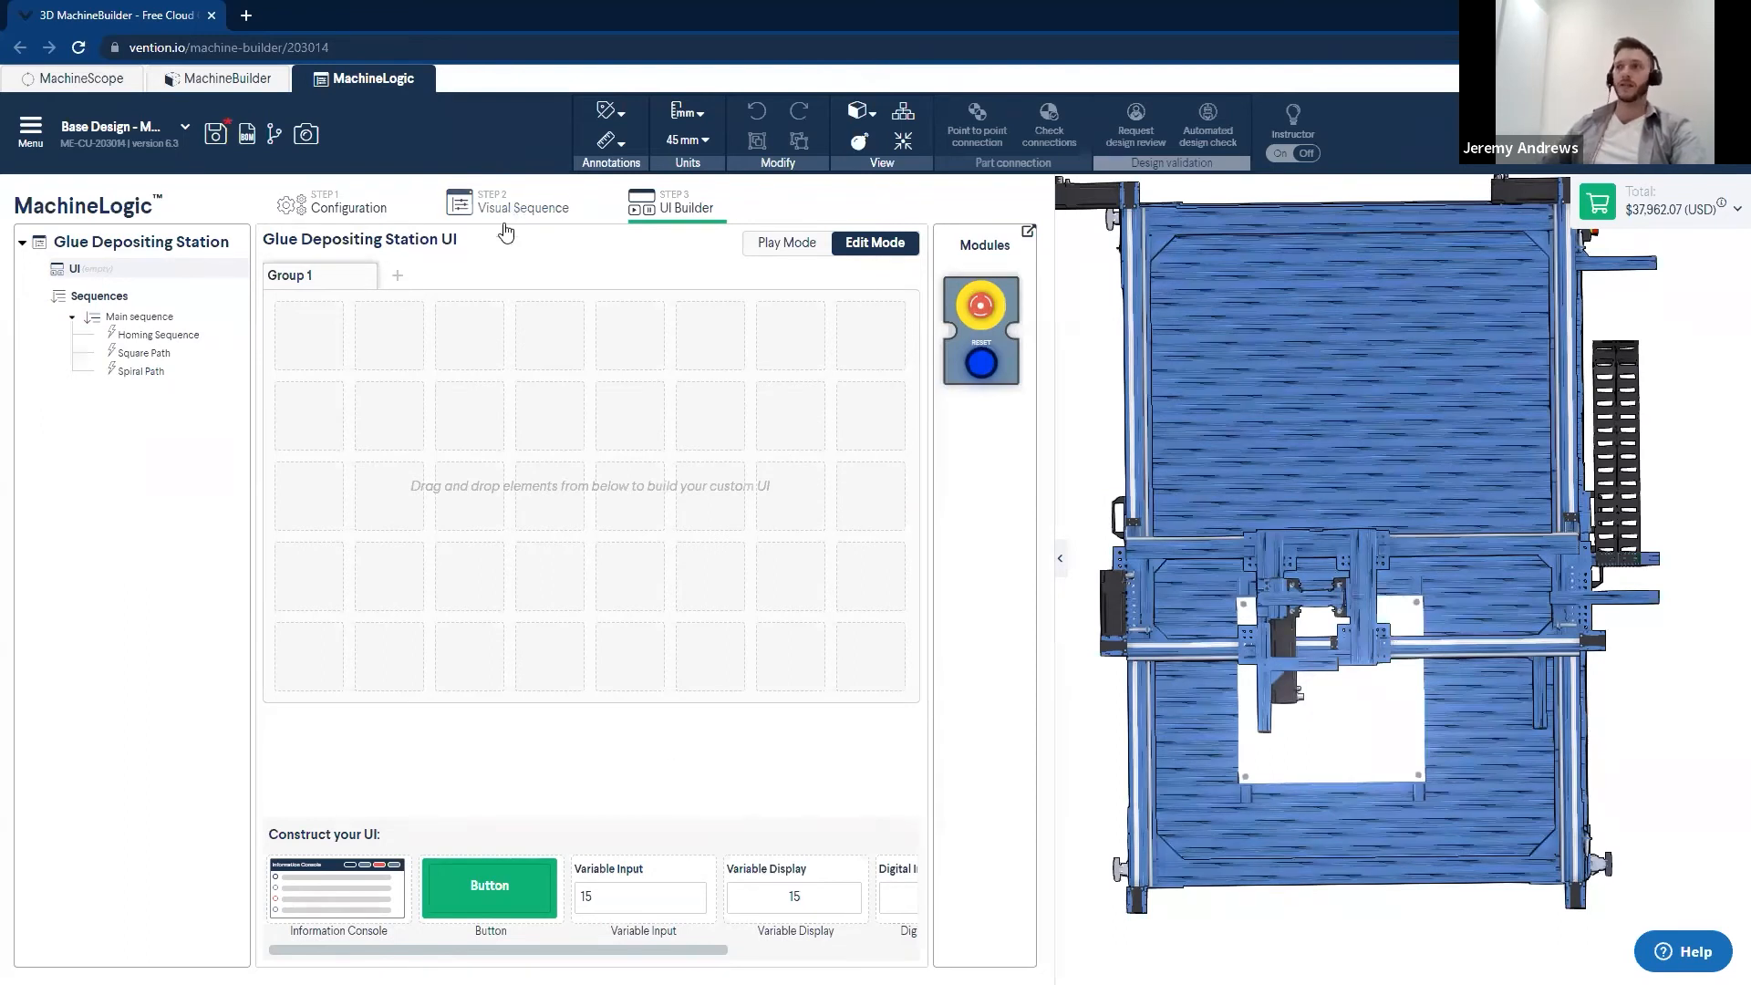
{"action": "left_click_drag", "start_coordinate": [725, 949], "coordinate": [854, 952]}
{"action": "scroll", "coordinate": [385, 862], "scroll_direction": "left", "scroll_amount": 5}
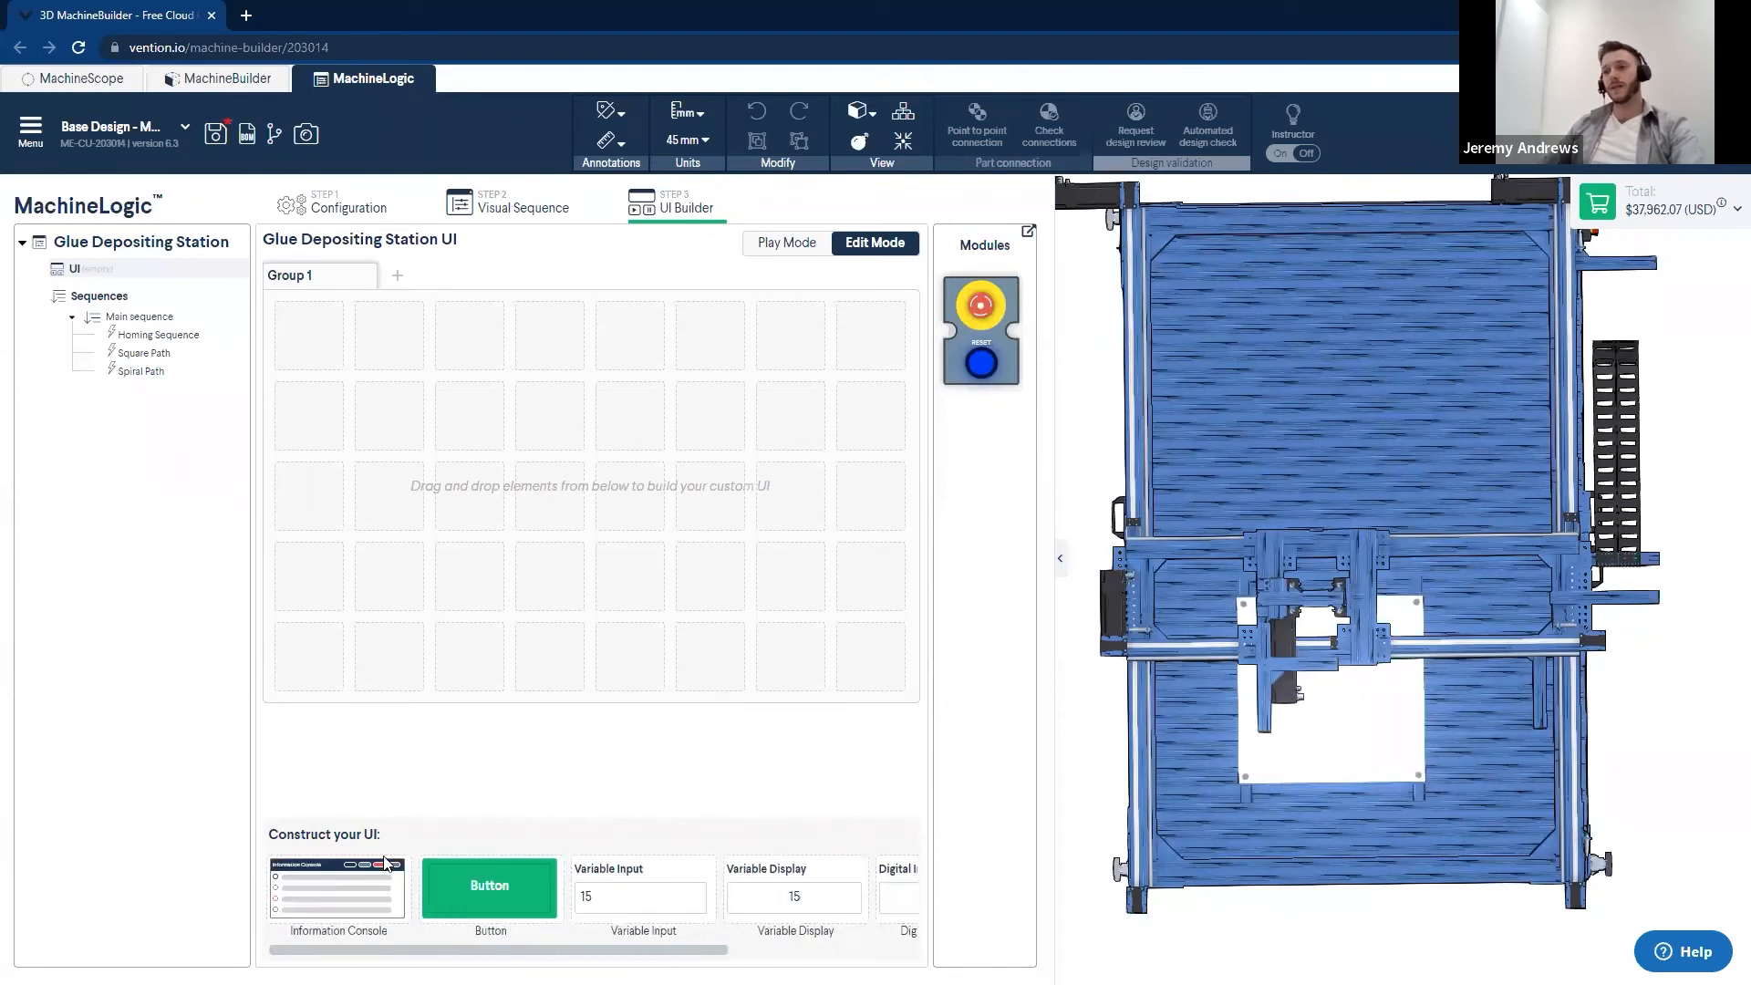
{"action": "left_click_drag", "start_coordinate": [312, 890], "coordinate": [397, 332]}
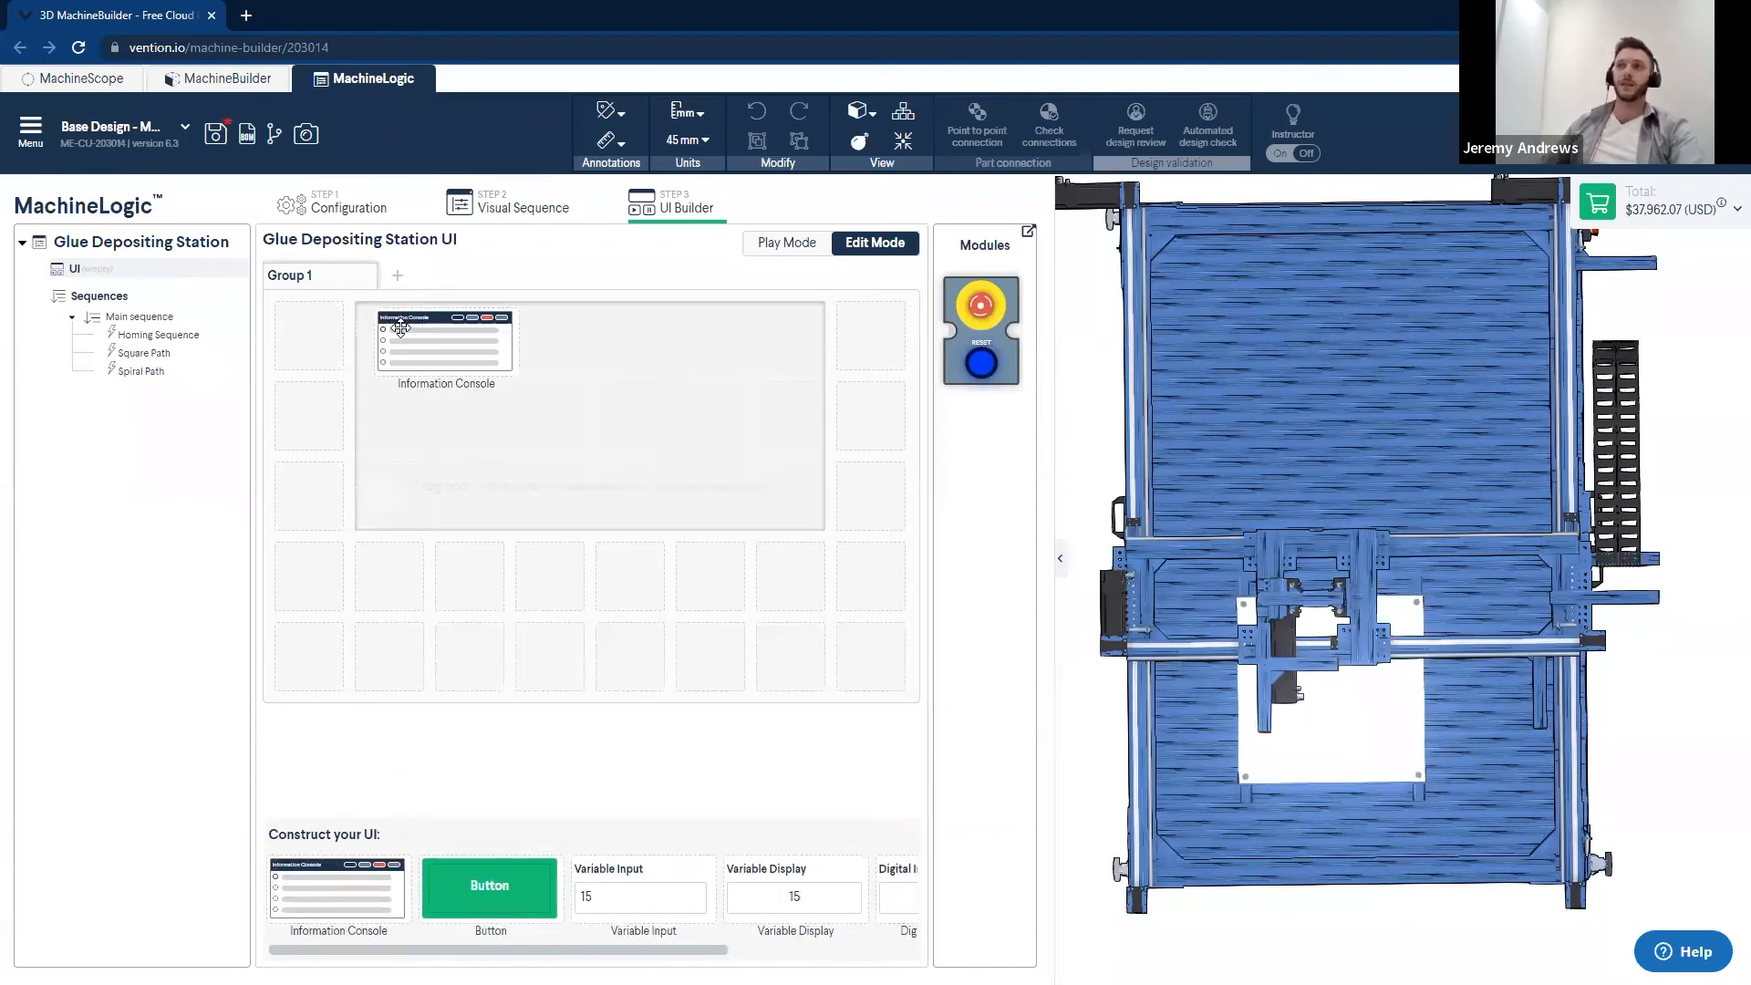
{"action": "left_click_drag", "start_coordinate": [411, 440], "coordinate": [382, 341]}
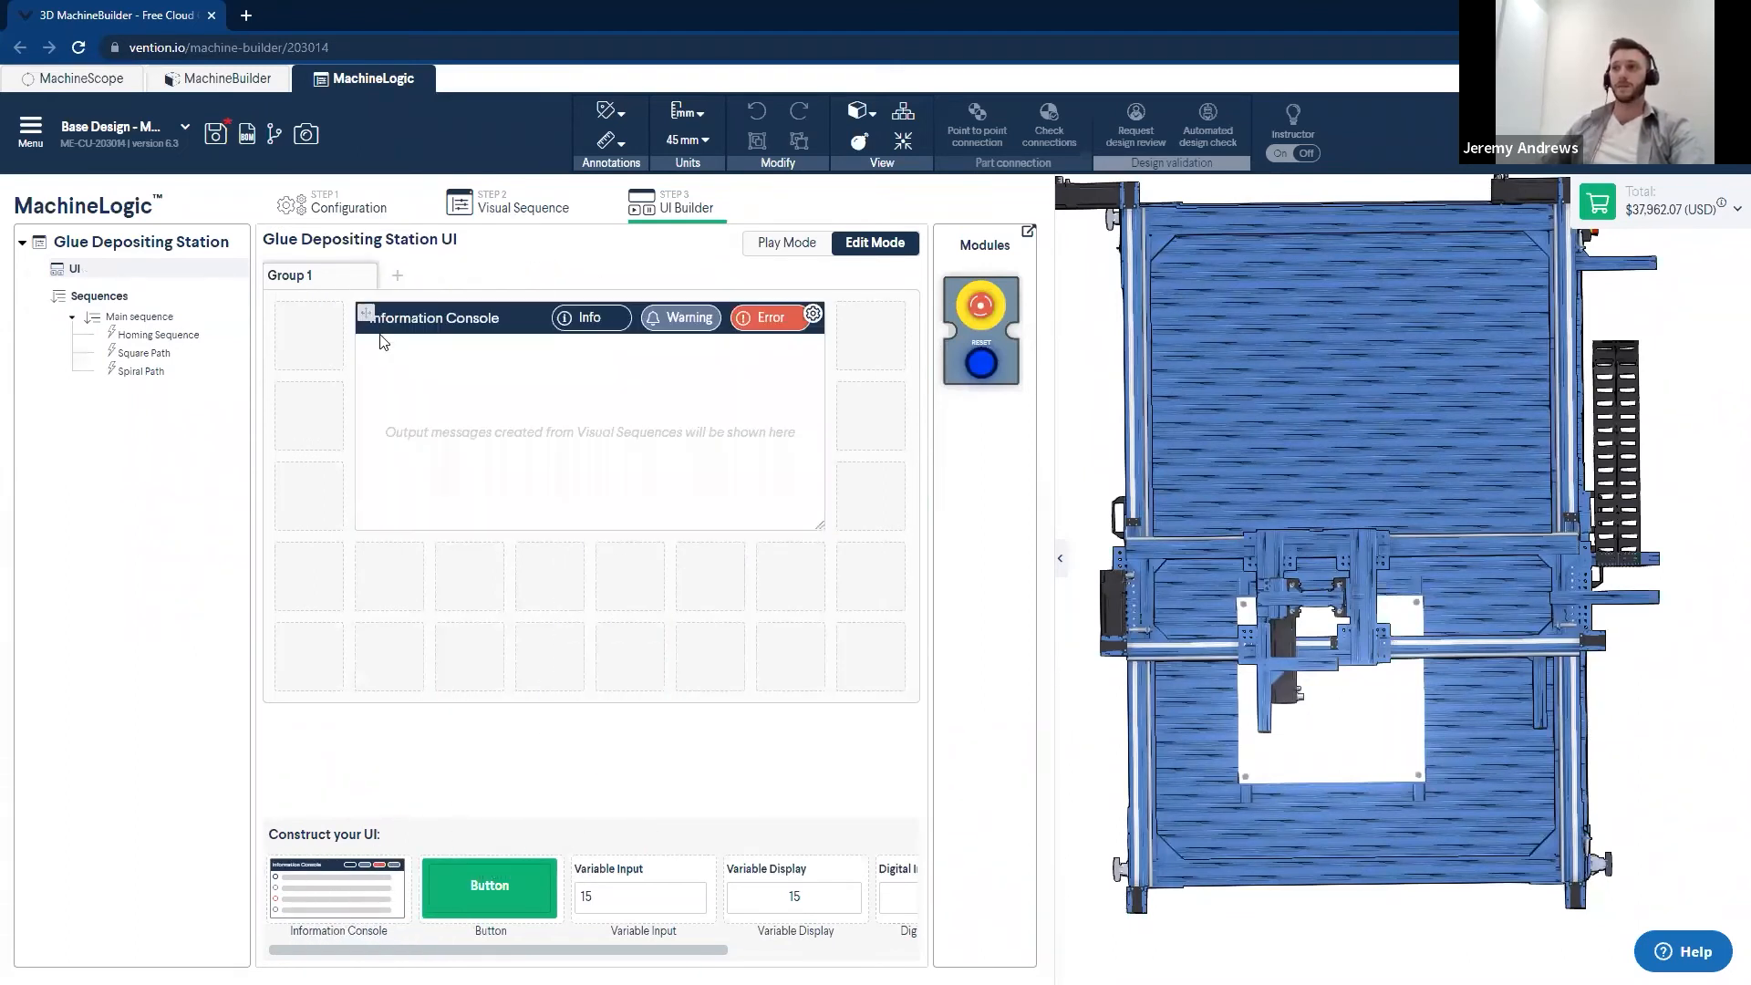
{"action": "left_click_drag", "start_coordinate": [818, 529], "coordinate": [793, 476]}
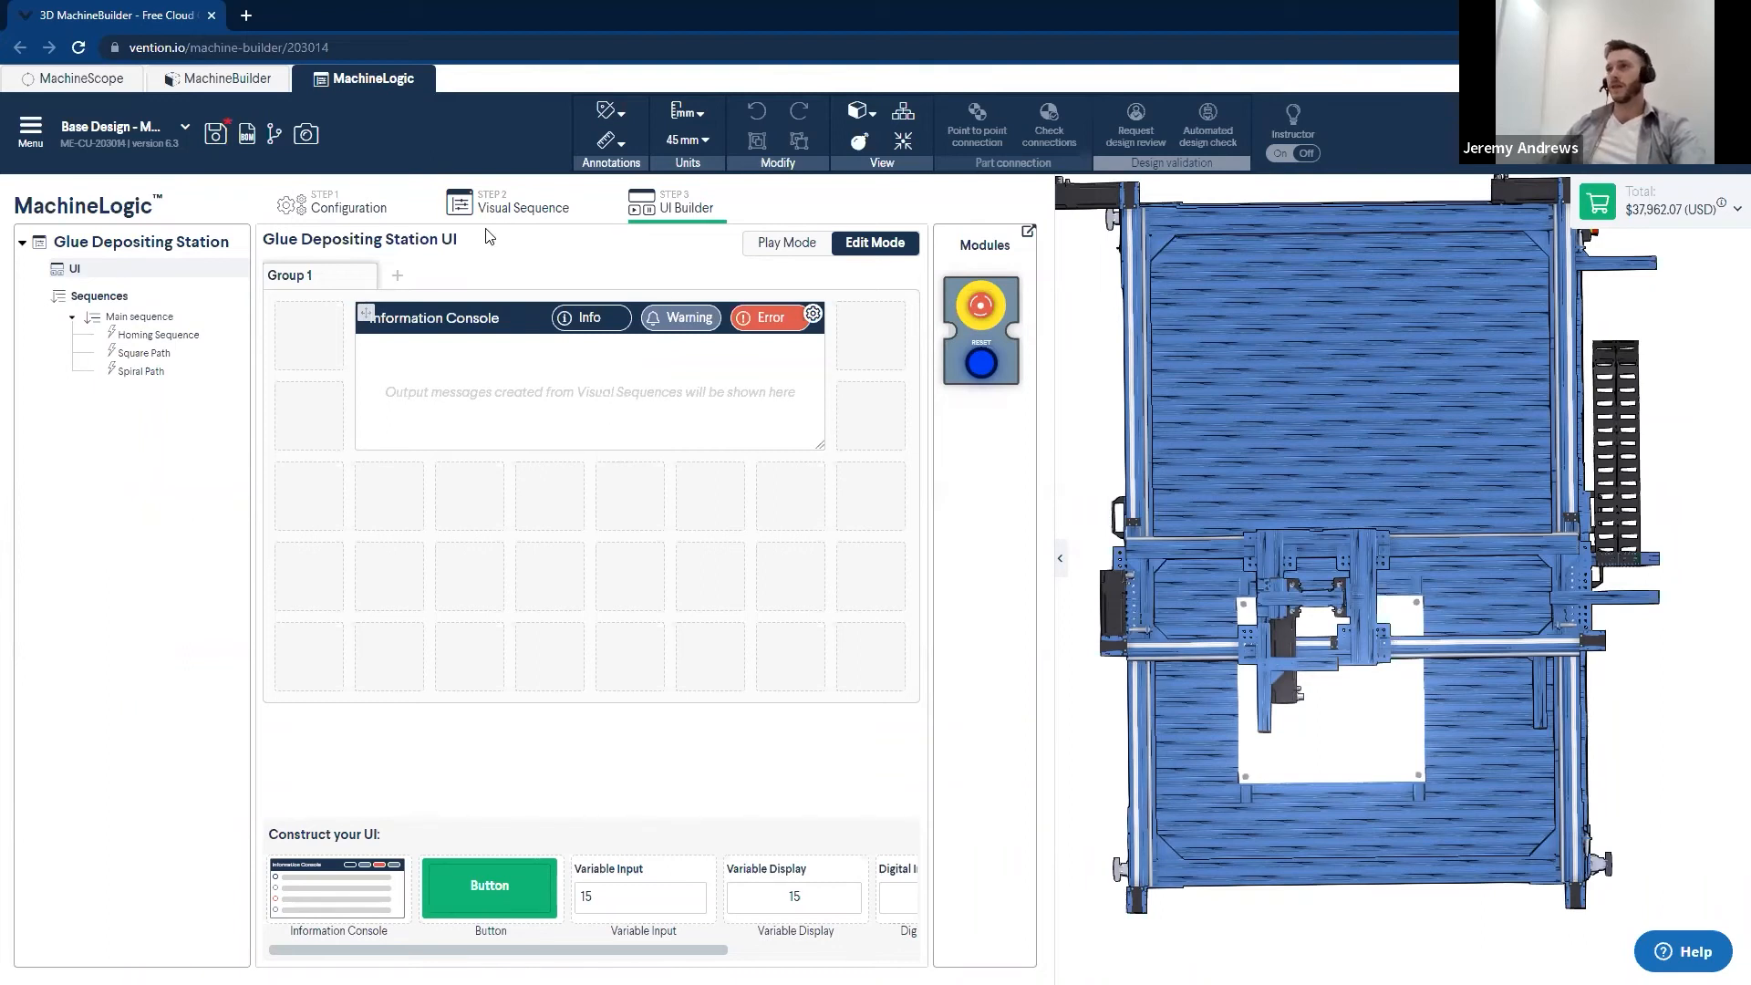
- Add a Wait command as the first command of Main Sequence and set it to wait for an Event
{"action": "left_click", "coordinate": [508, 213]}
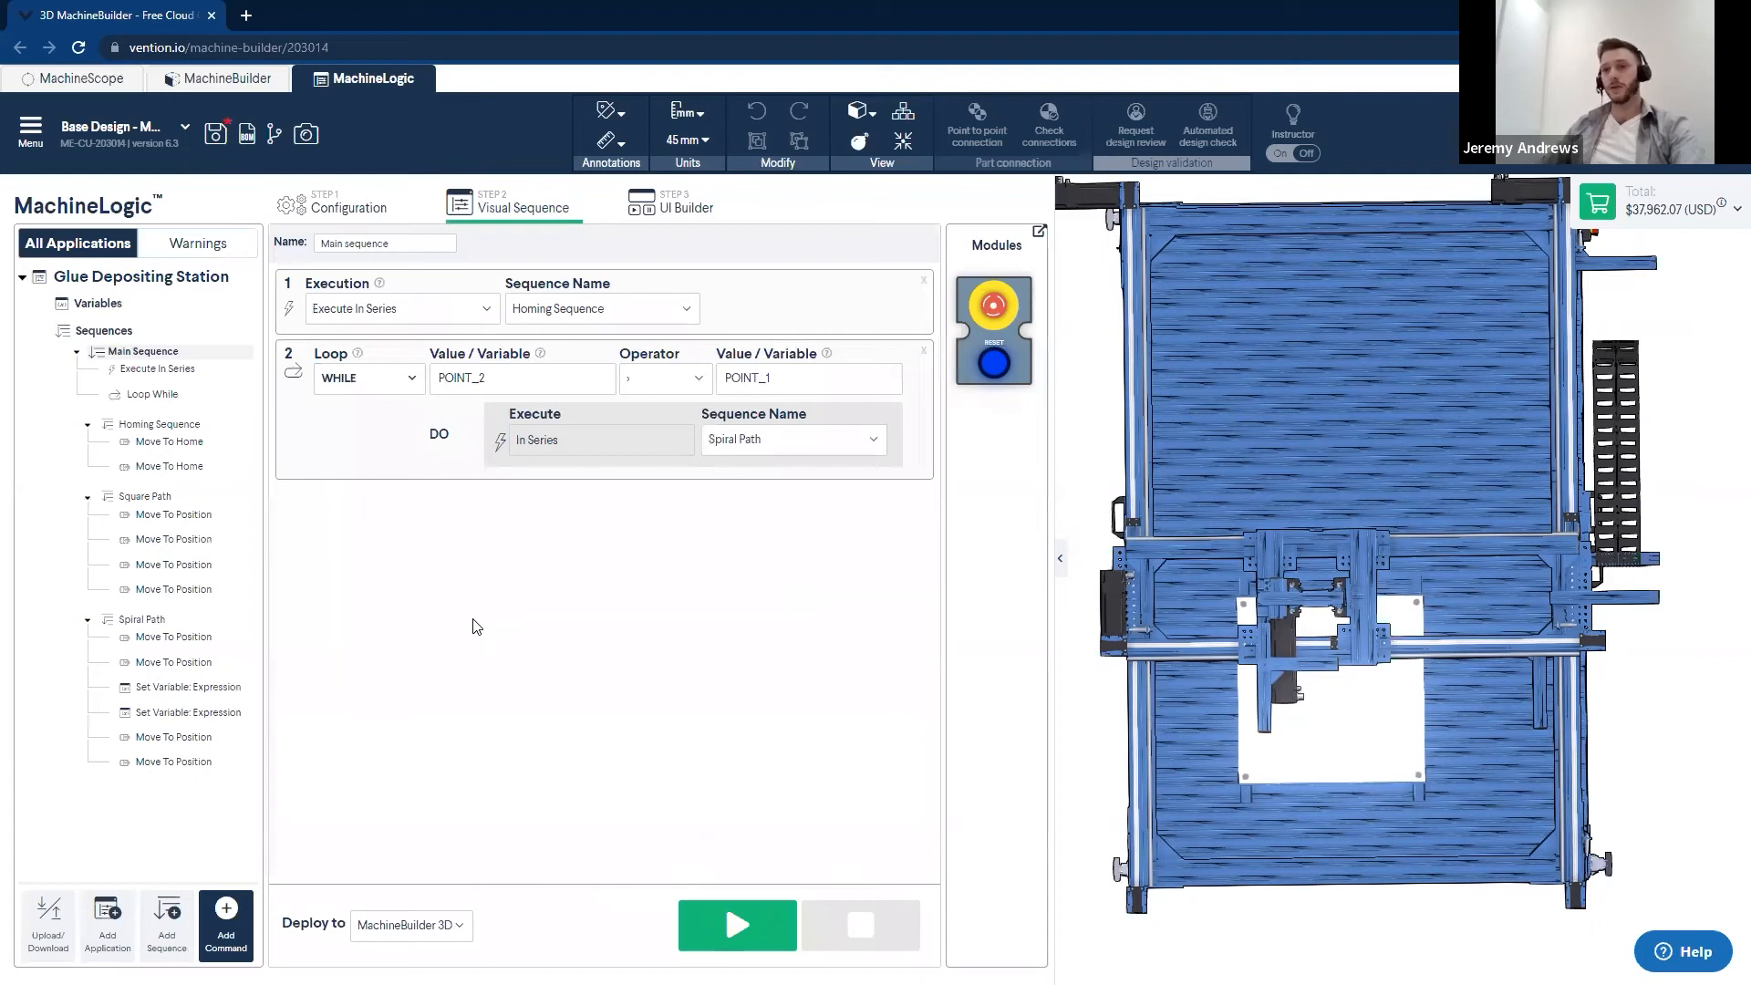
{"action": "left_click", "coordinate": [232, 931]}
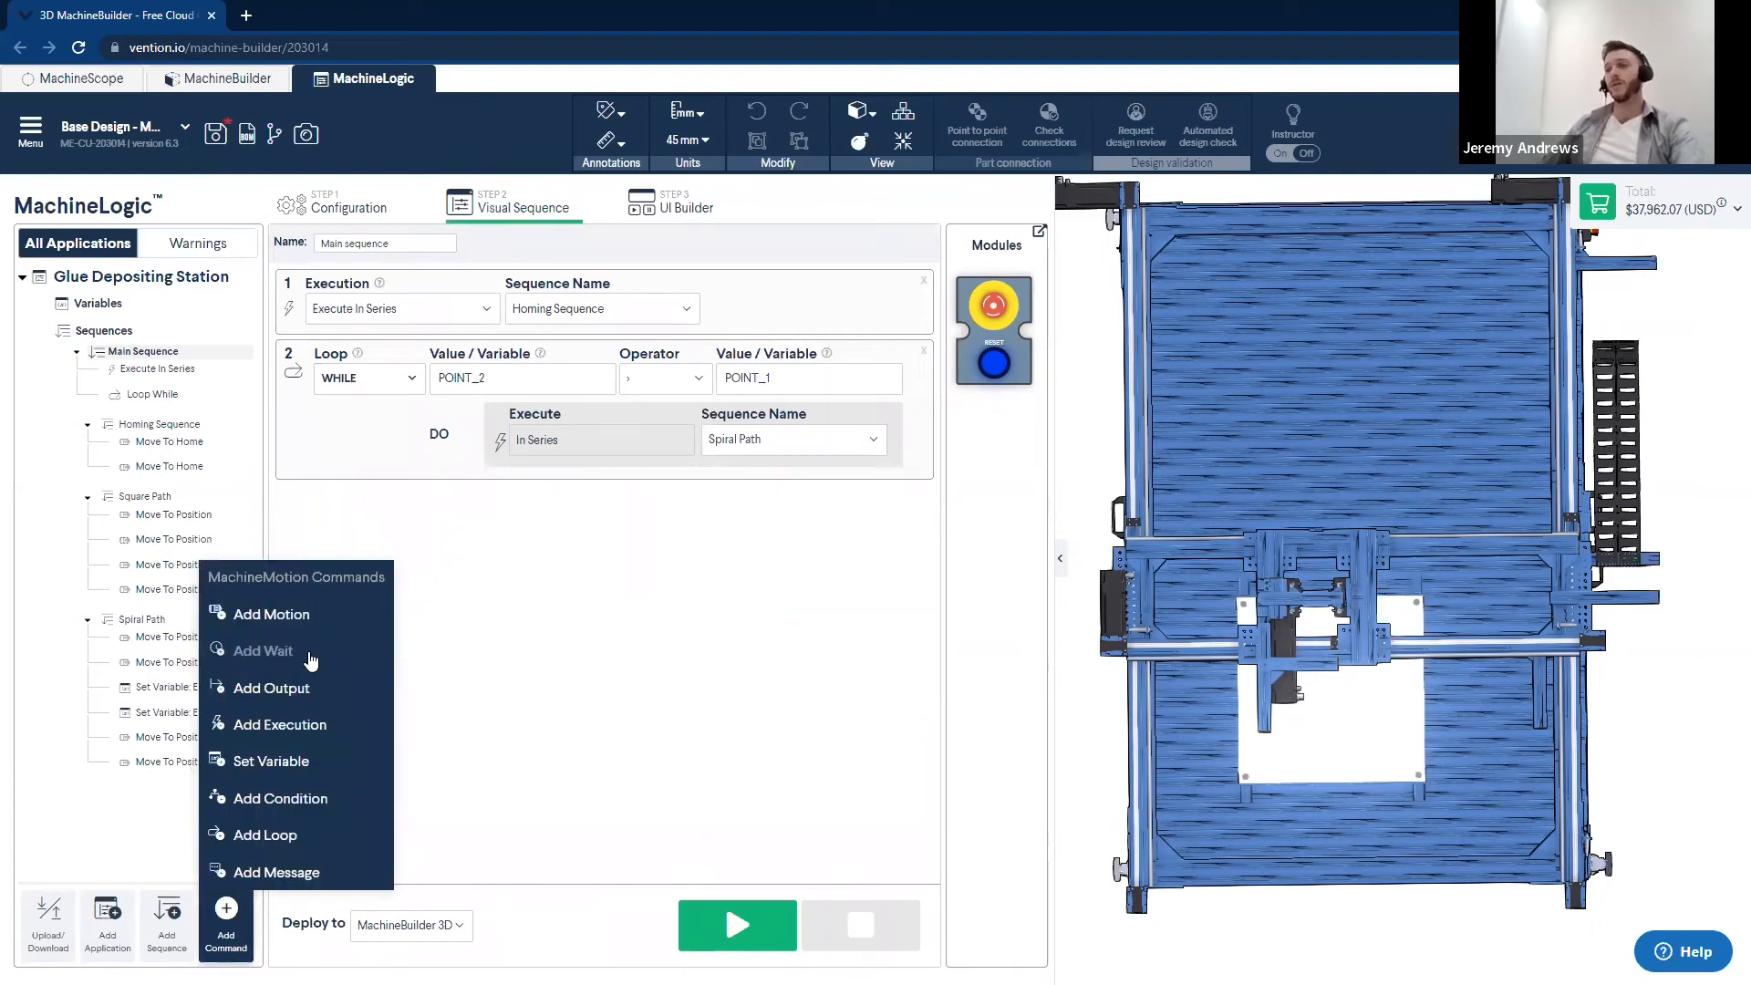
{"action": "left_click", "coordinate": [310, 653]}
{"action": "left_click_drag", "start_coordinate": [761, 394], "coordinate": [744, 292]}
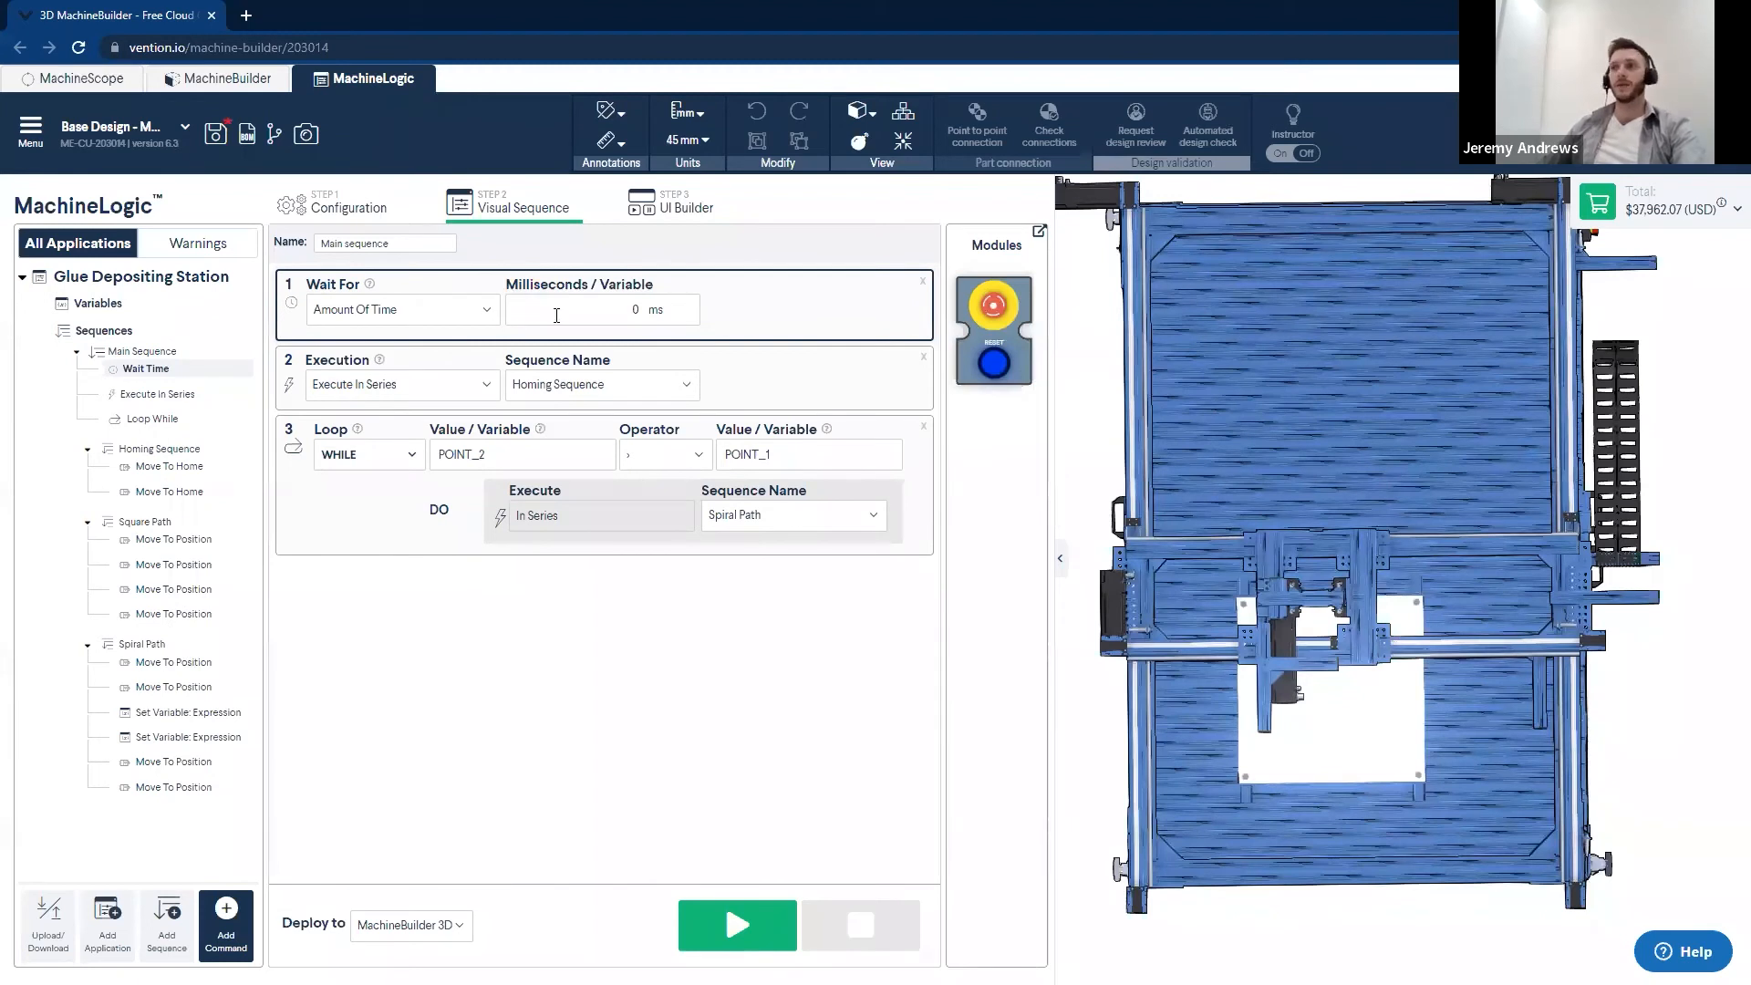
{"action": "left_click", "coordinate": [472, 311]}
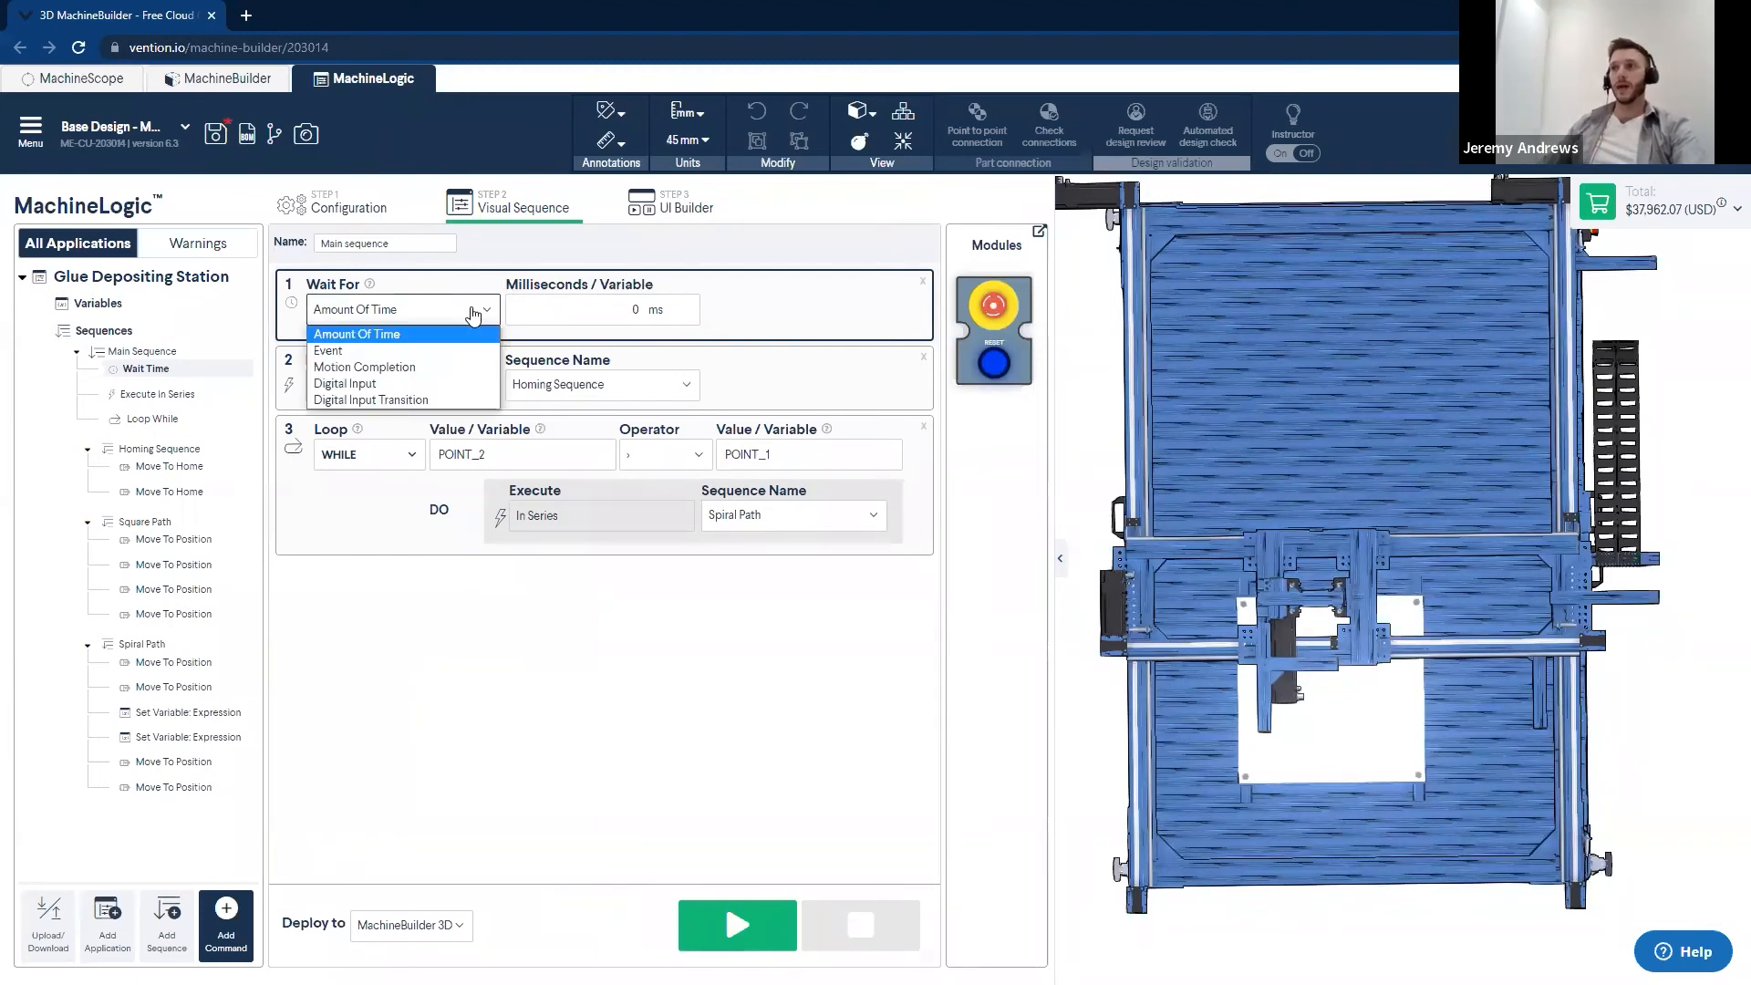
{"action": "left_click", "coordinate": [330, 352]}
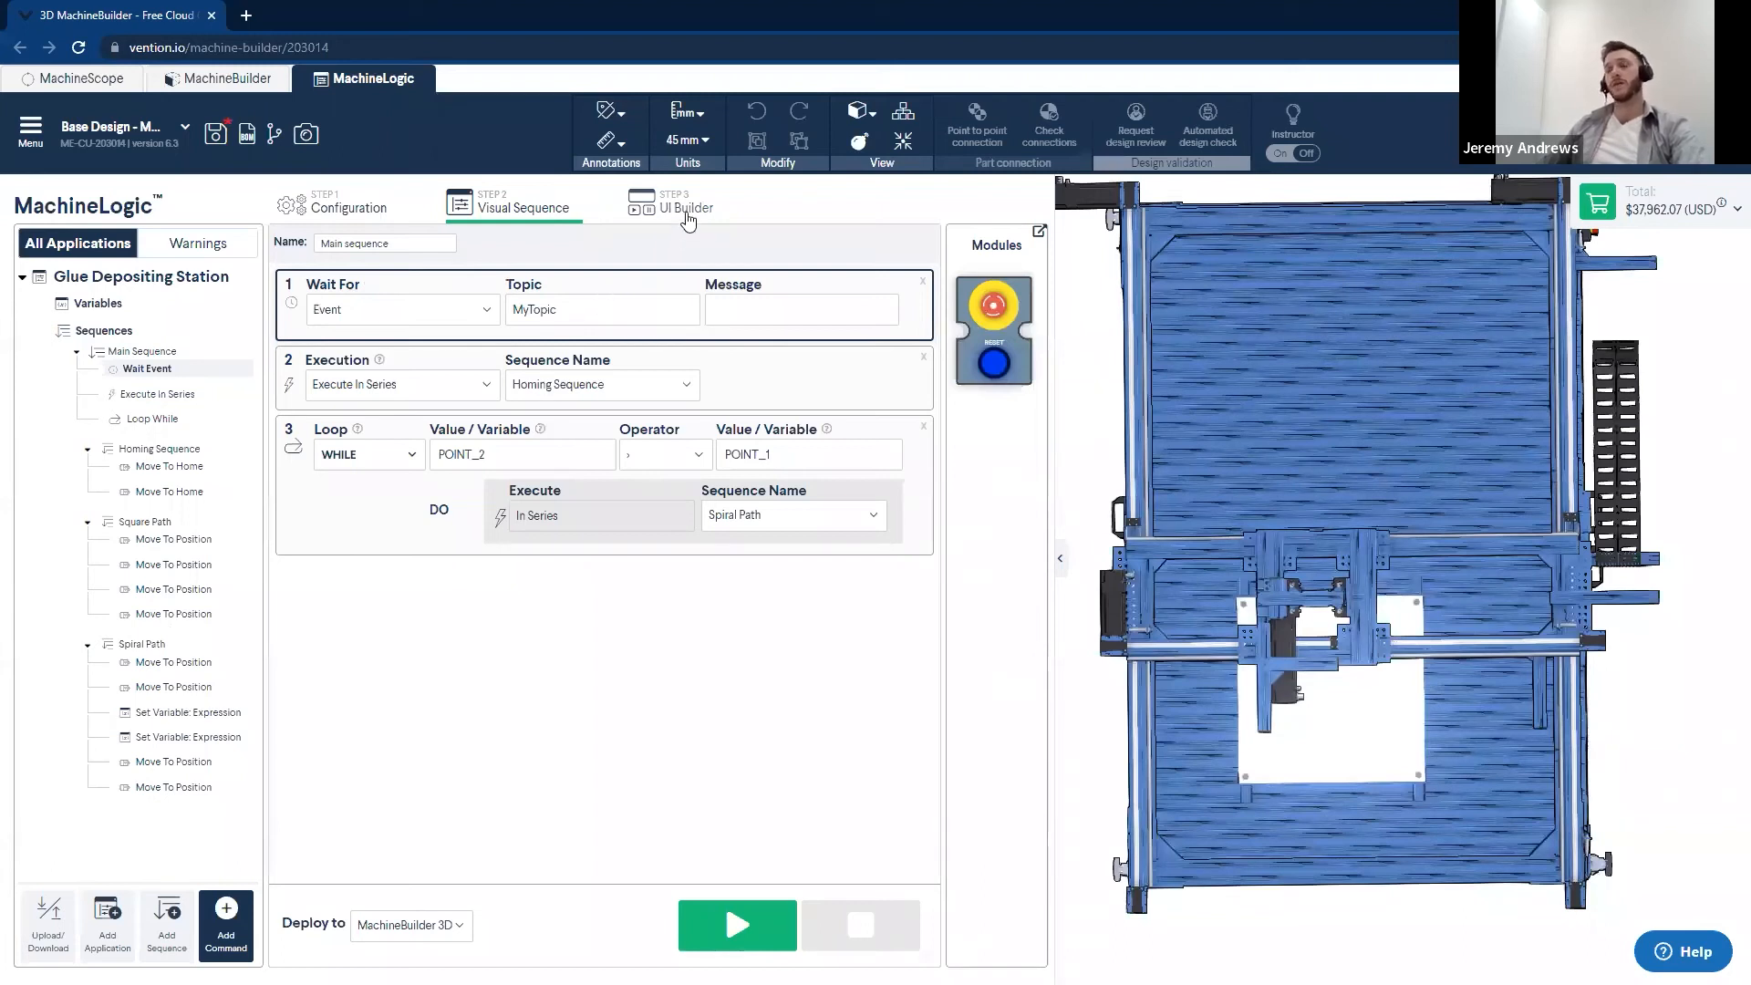
- Set the topic of the wait event in Main Sequence to Start
{"action": "left_click_drag", "start_coordinate": [609, 320], "coordinate": [515, 338]}
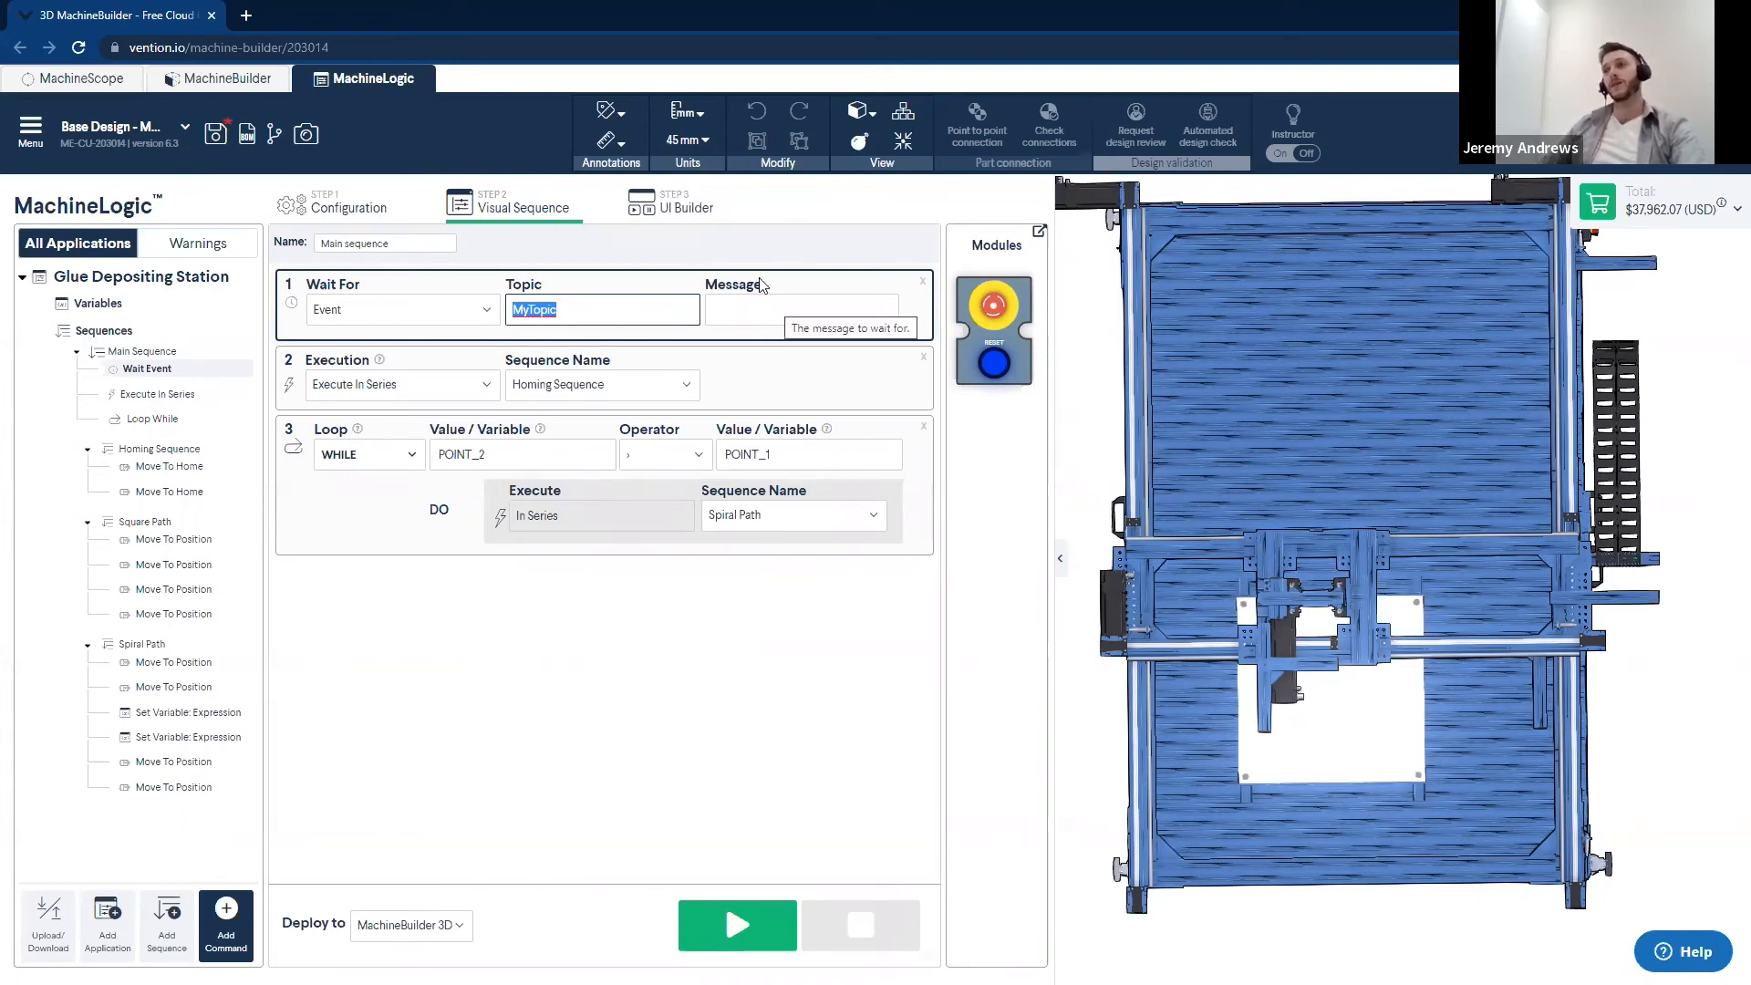
{"action": "left_click", "coordinate": [682, 205]}
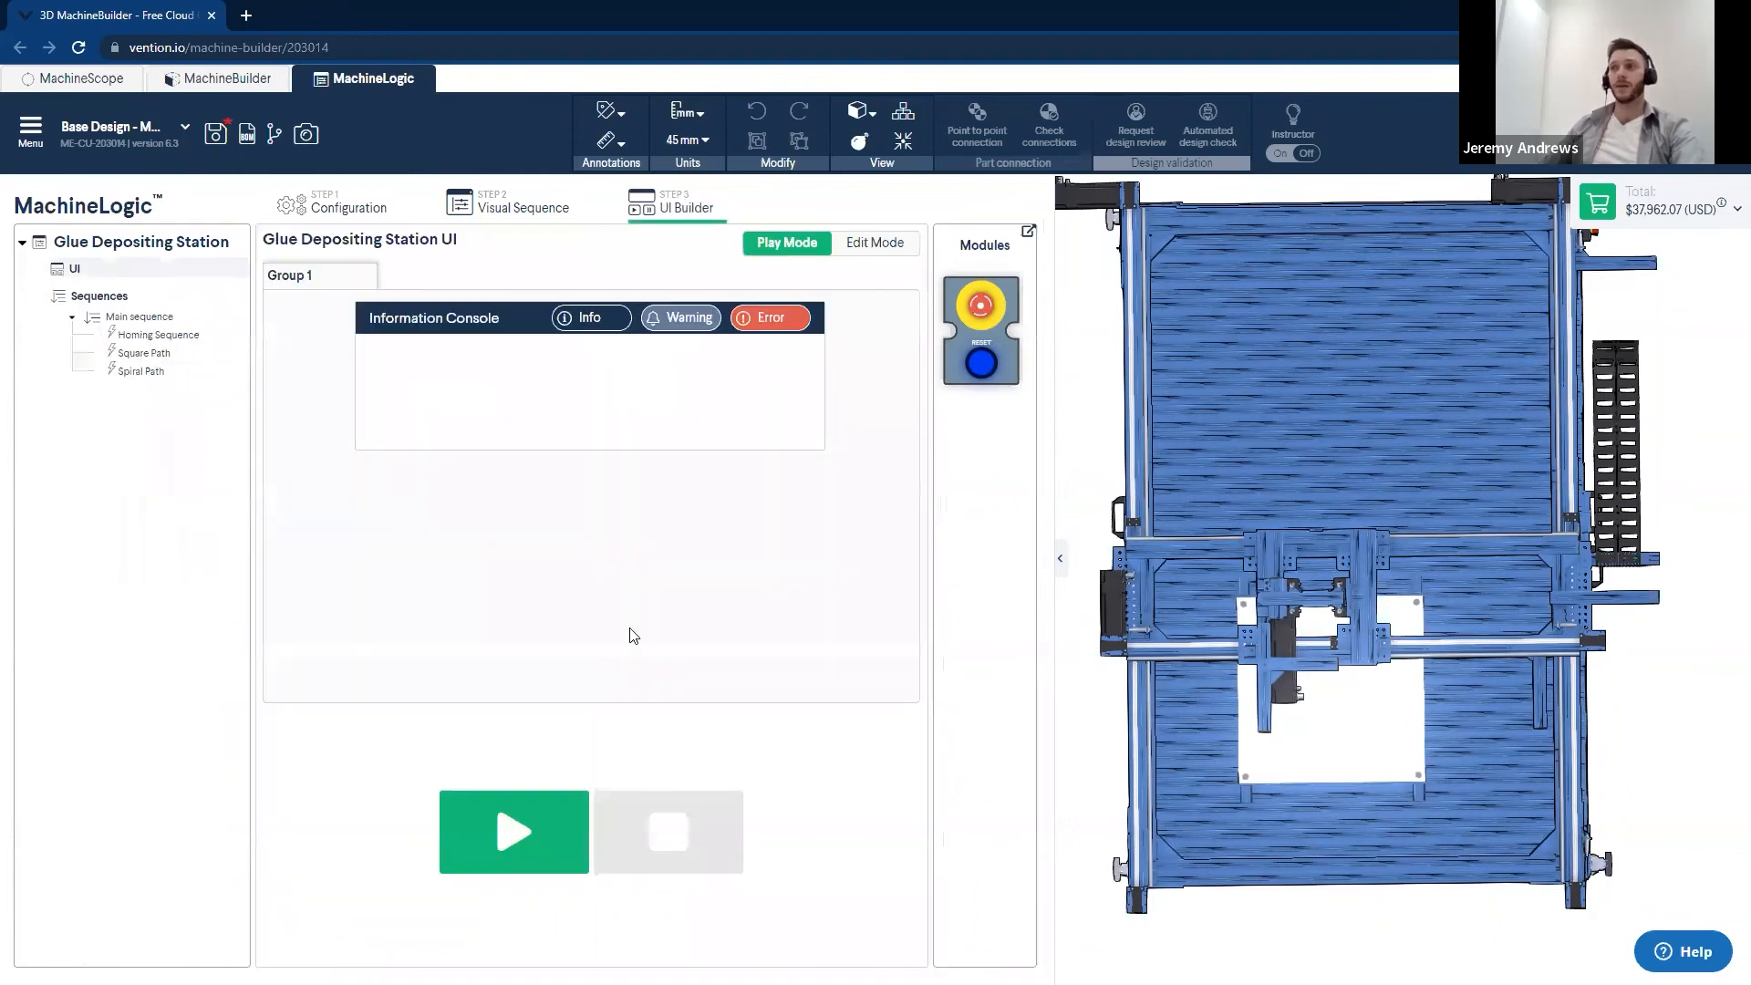
{"action": "left_click", "coordinate": [525, 206]}
{"action": "left_click_drag", "start_coordinate": [622, 312], "coordinate": [506, 310]}
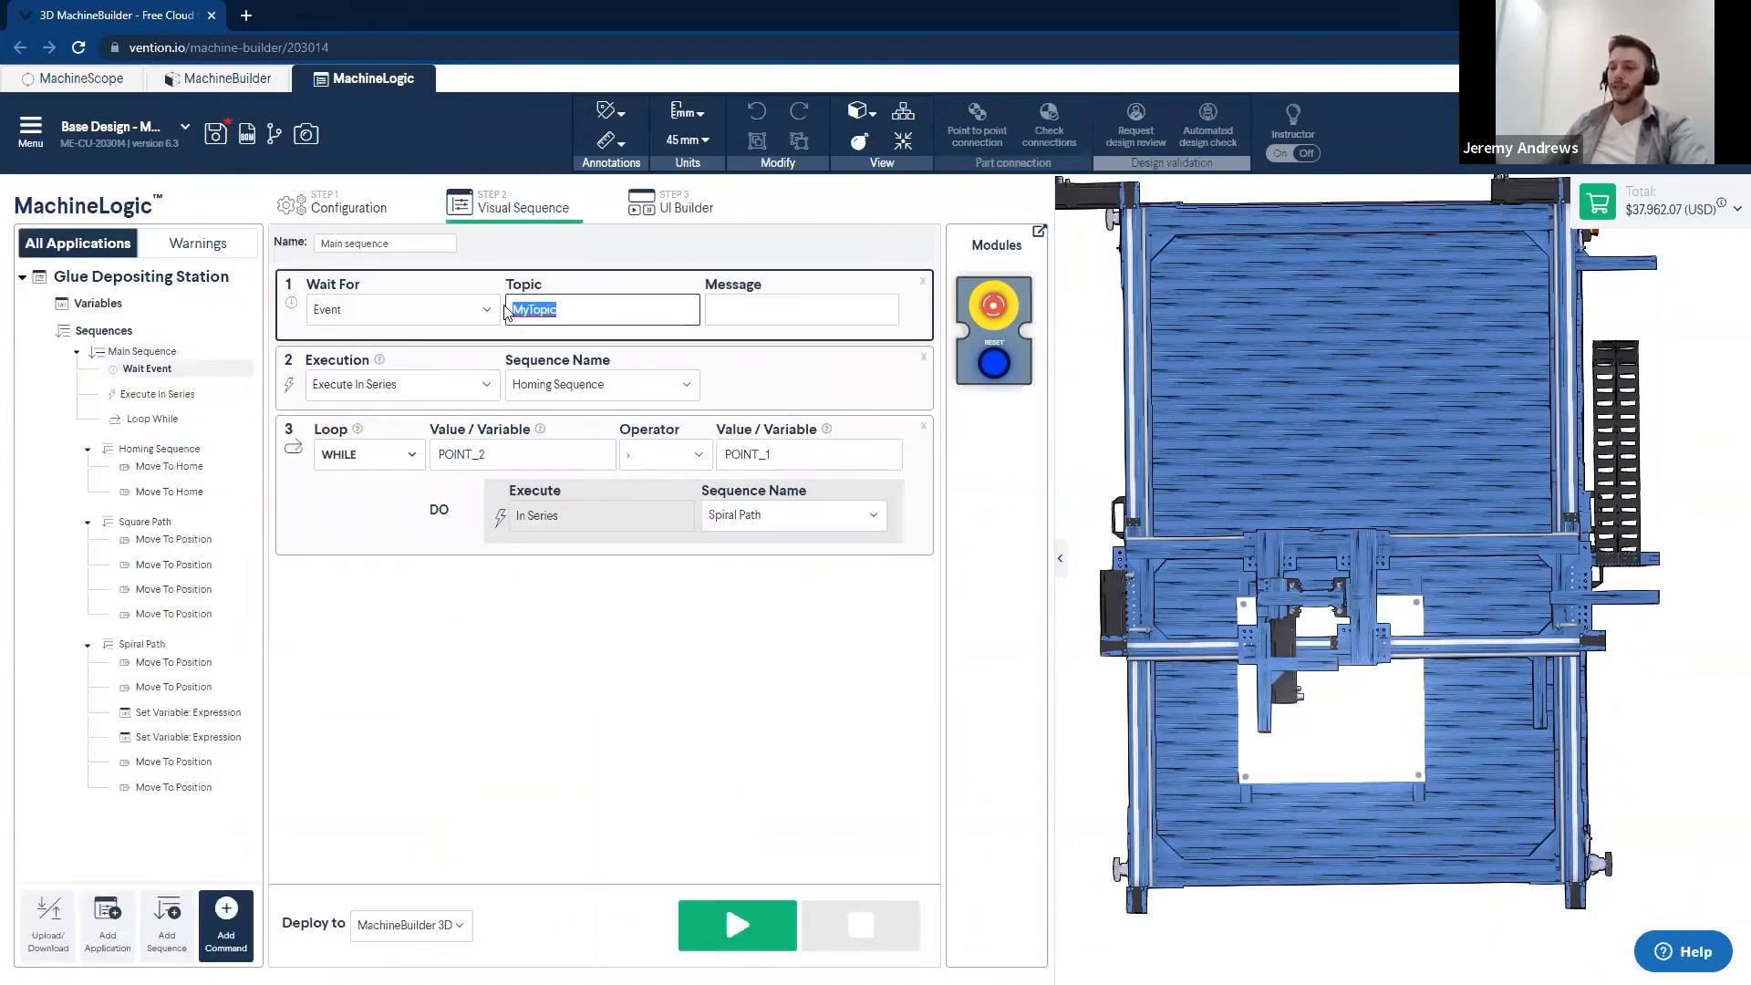
{"action": "type", "text": "Start"}
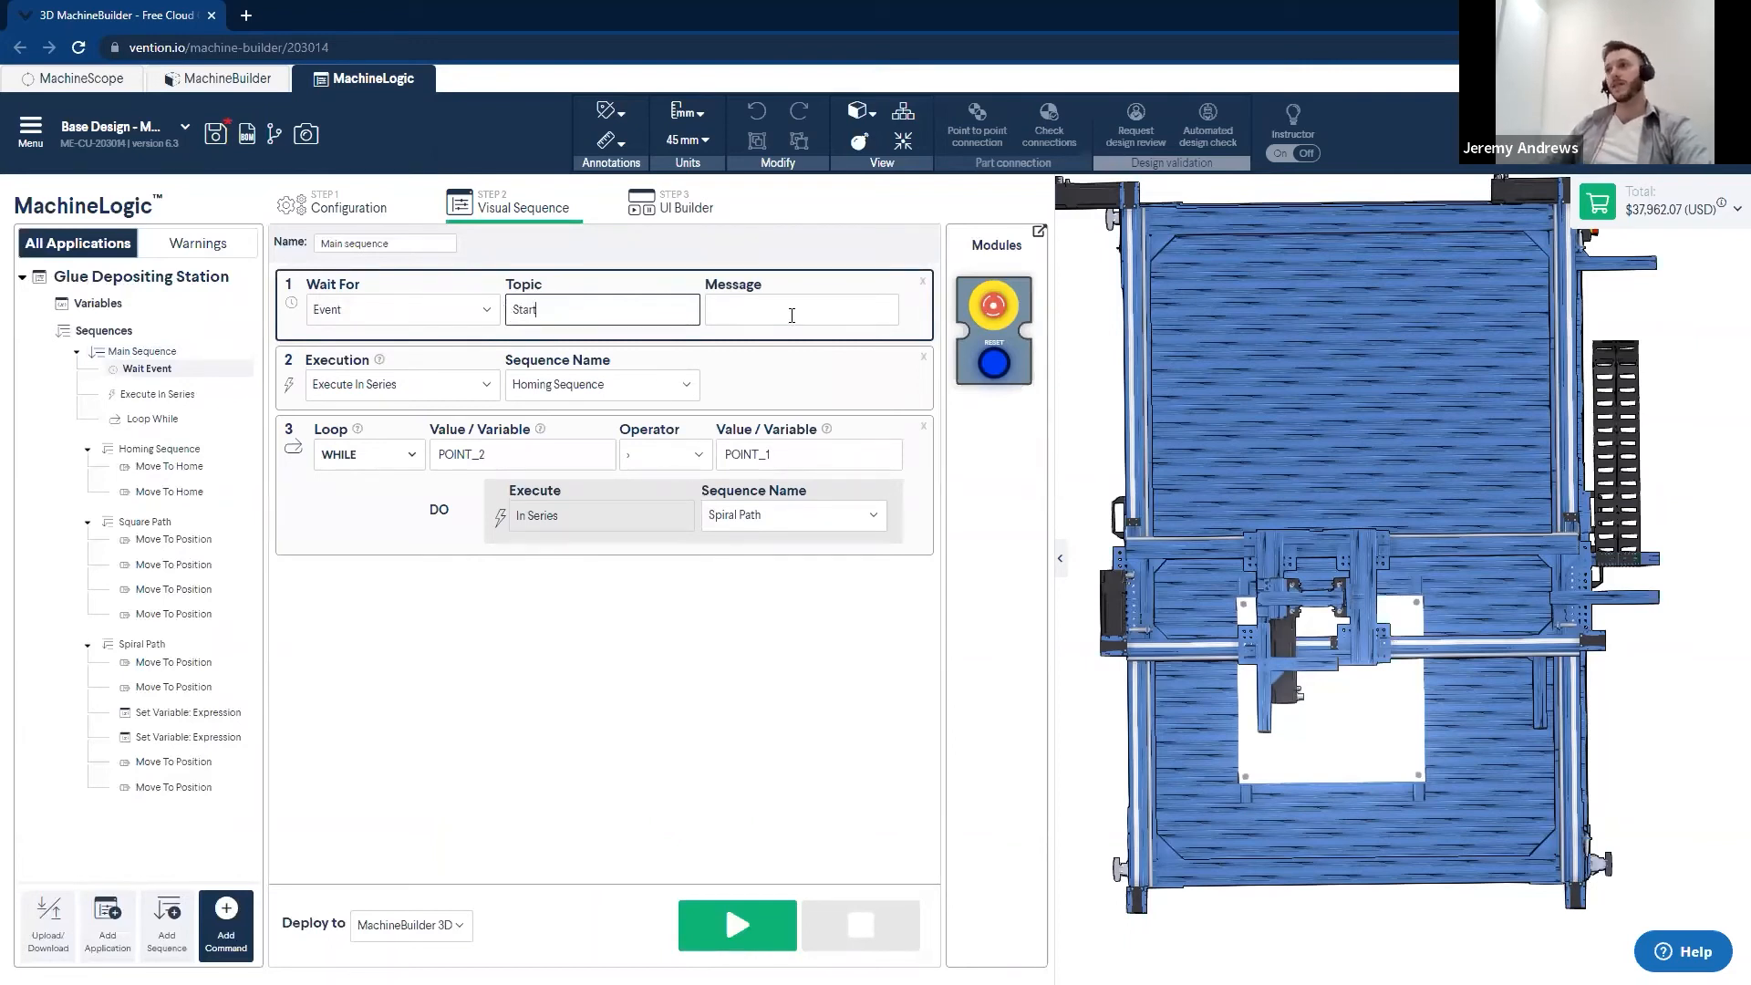
{"action": "left_click", "coordinate": [653, 722]}
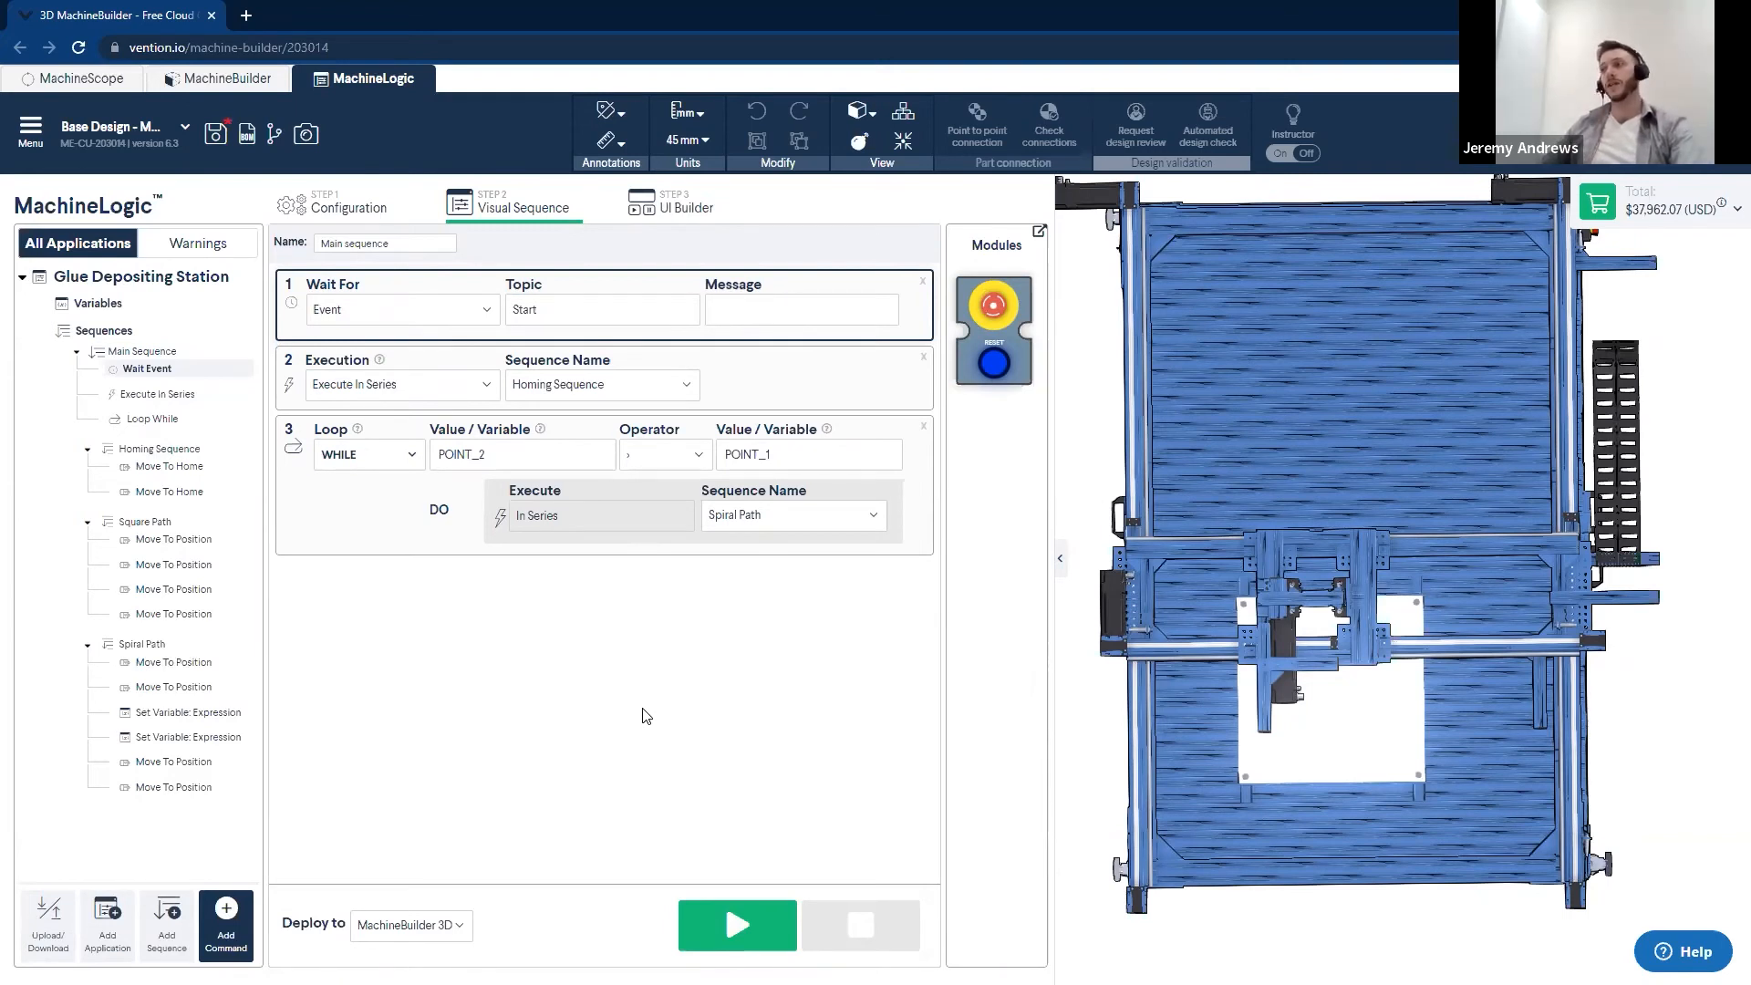
{"action": "left_click", "coordinate": [582, 308]}
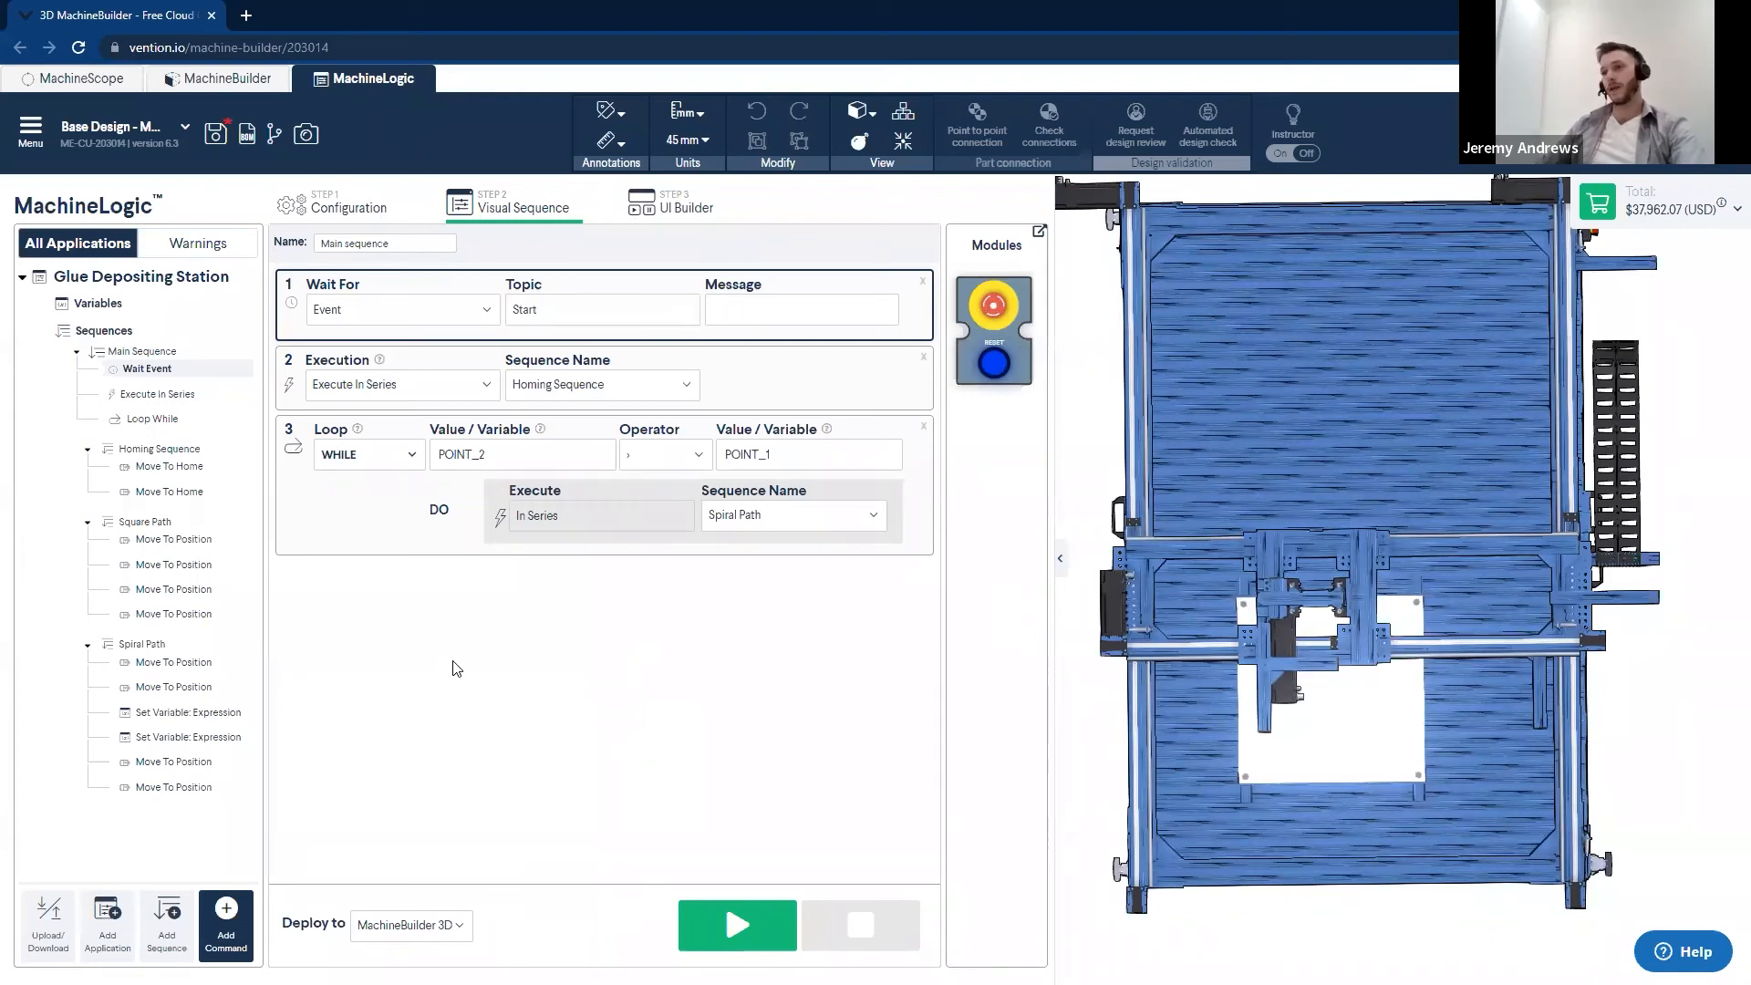
- Add a message command after the While loop in Main Sequence, sent to the Information Console at the Info level
{"action": "left_click", "coordinate": [337, 539]}
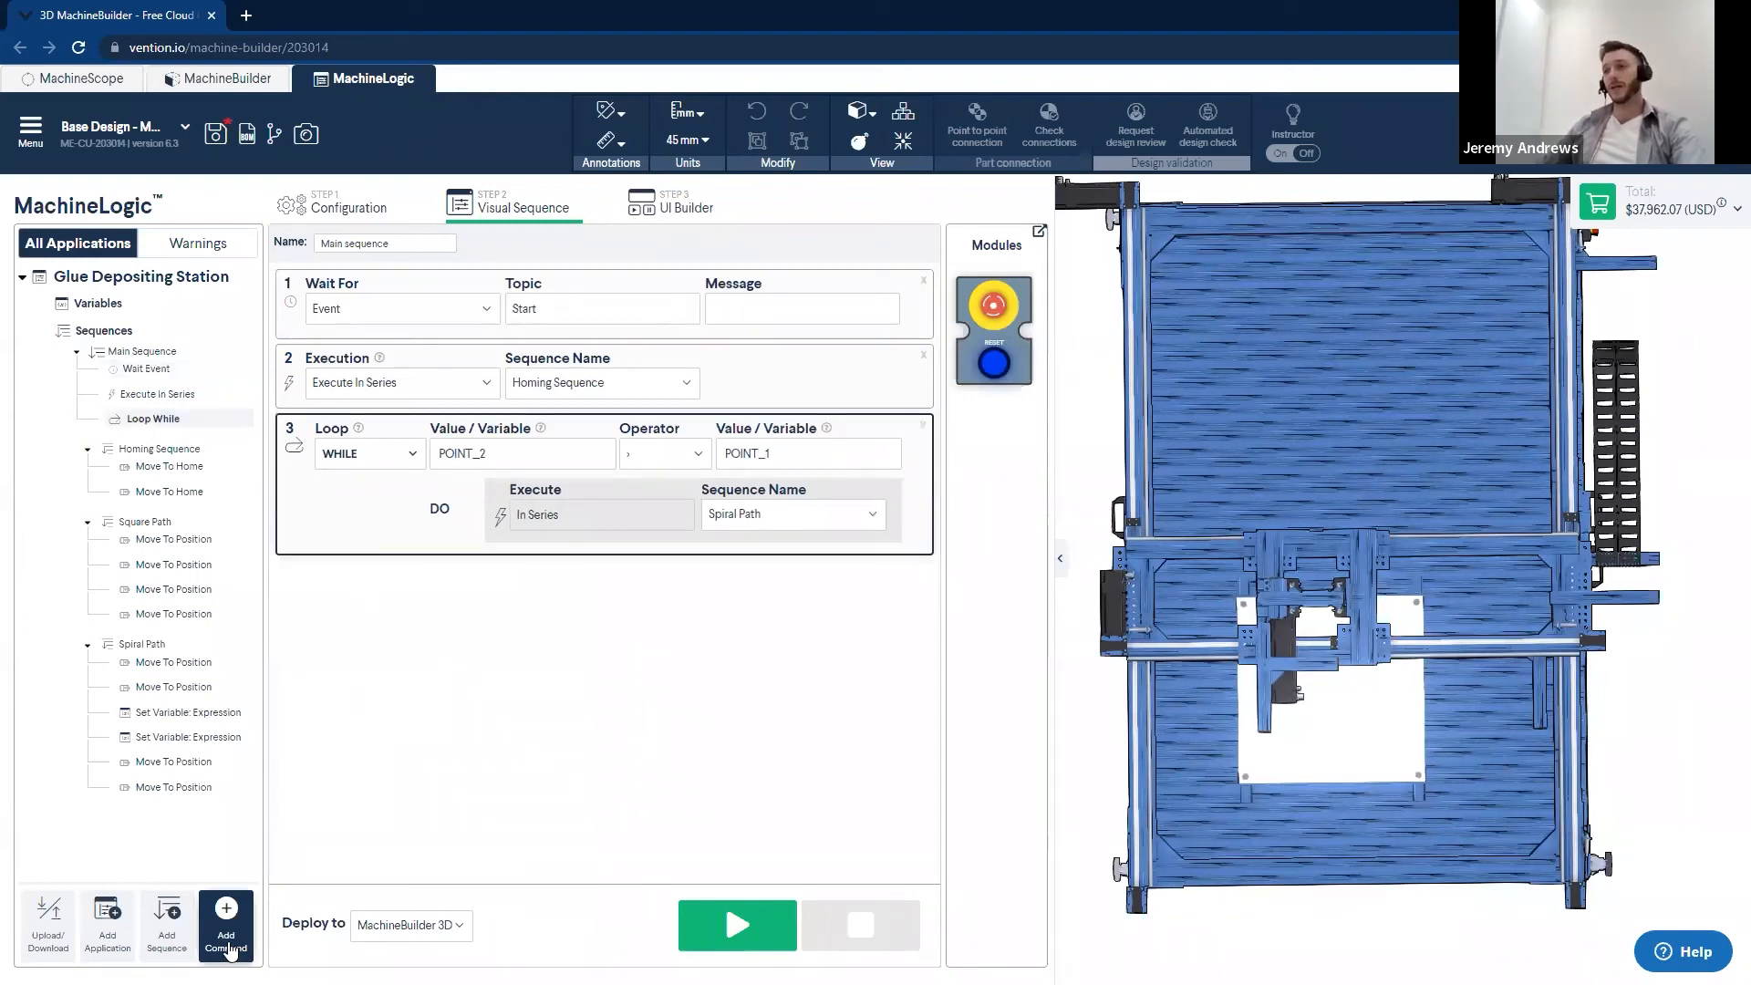
{"action": "left_click", "coordinate": [227, 919]}
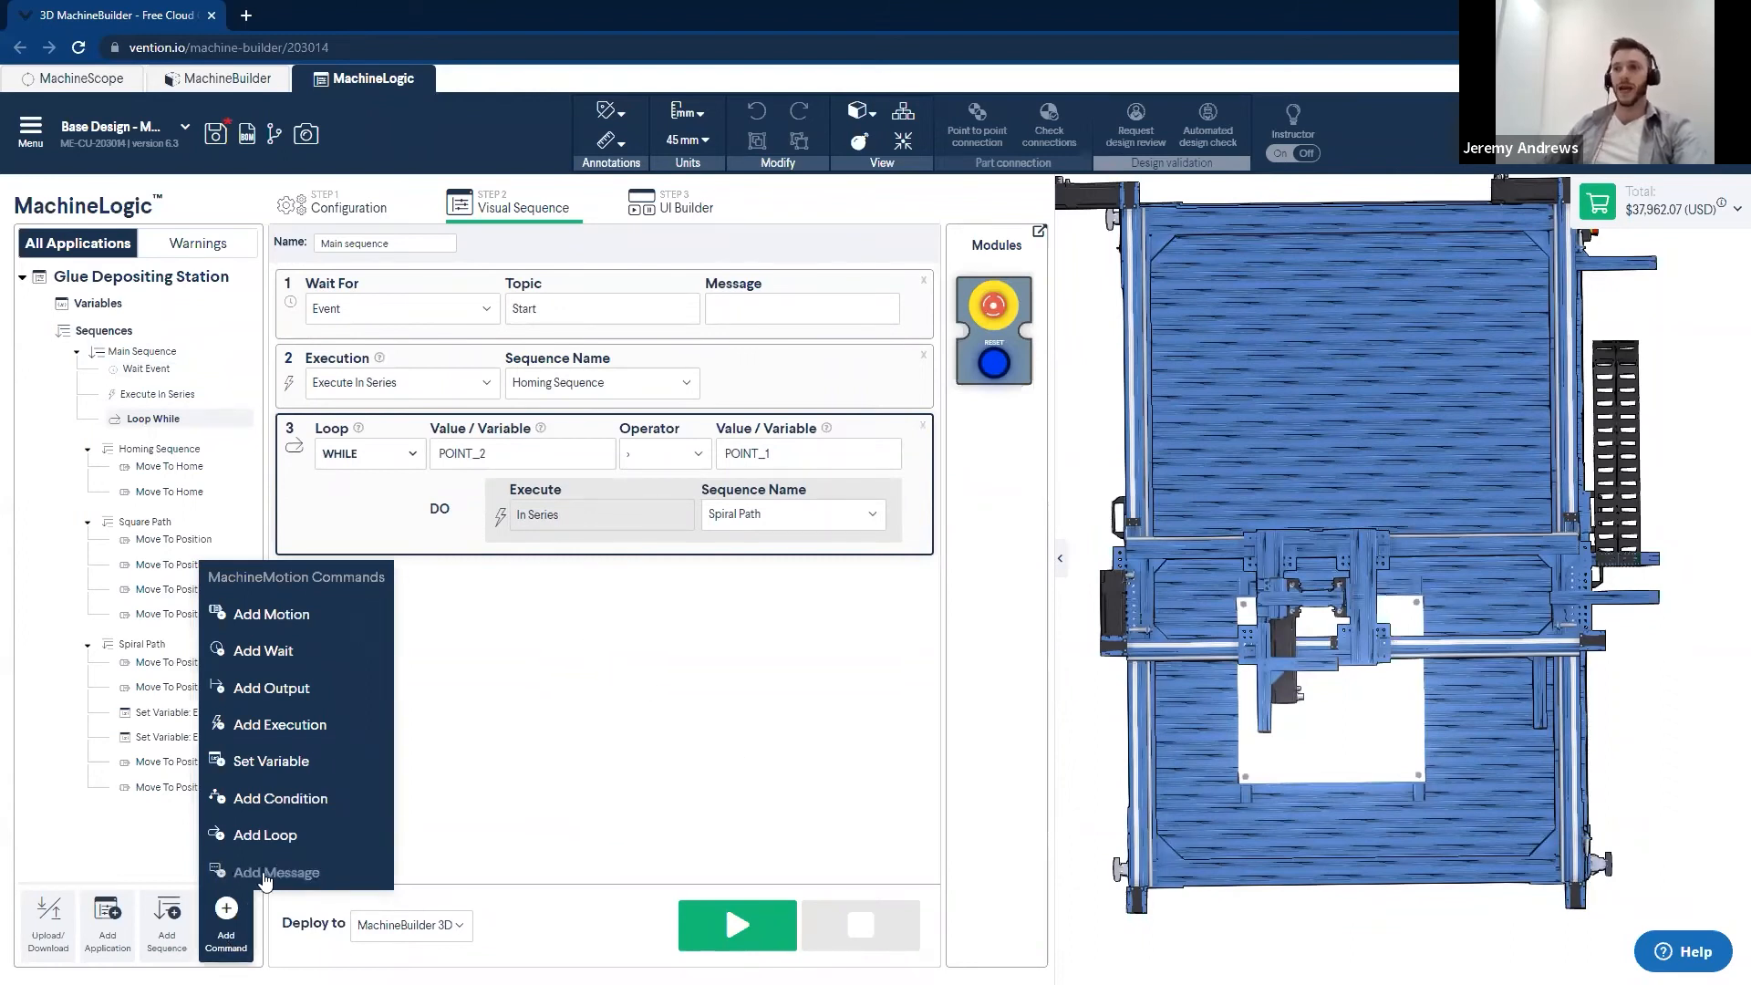
{"action": "left_click", "coordinate": [236, 875]}
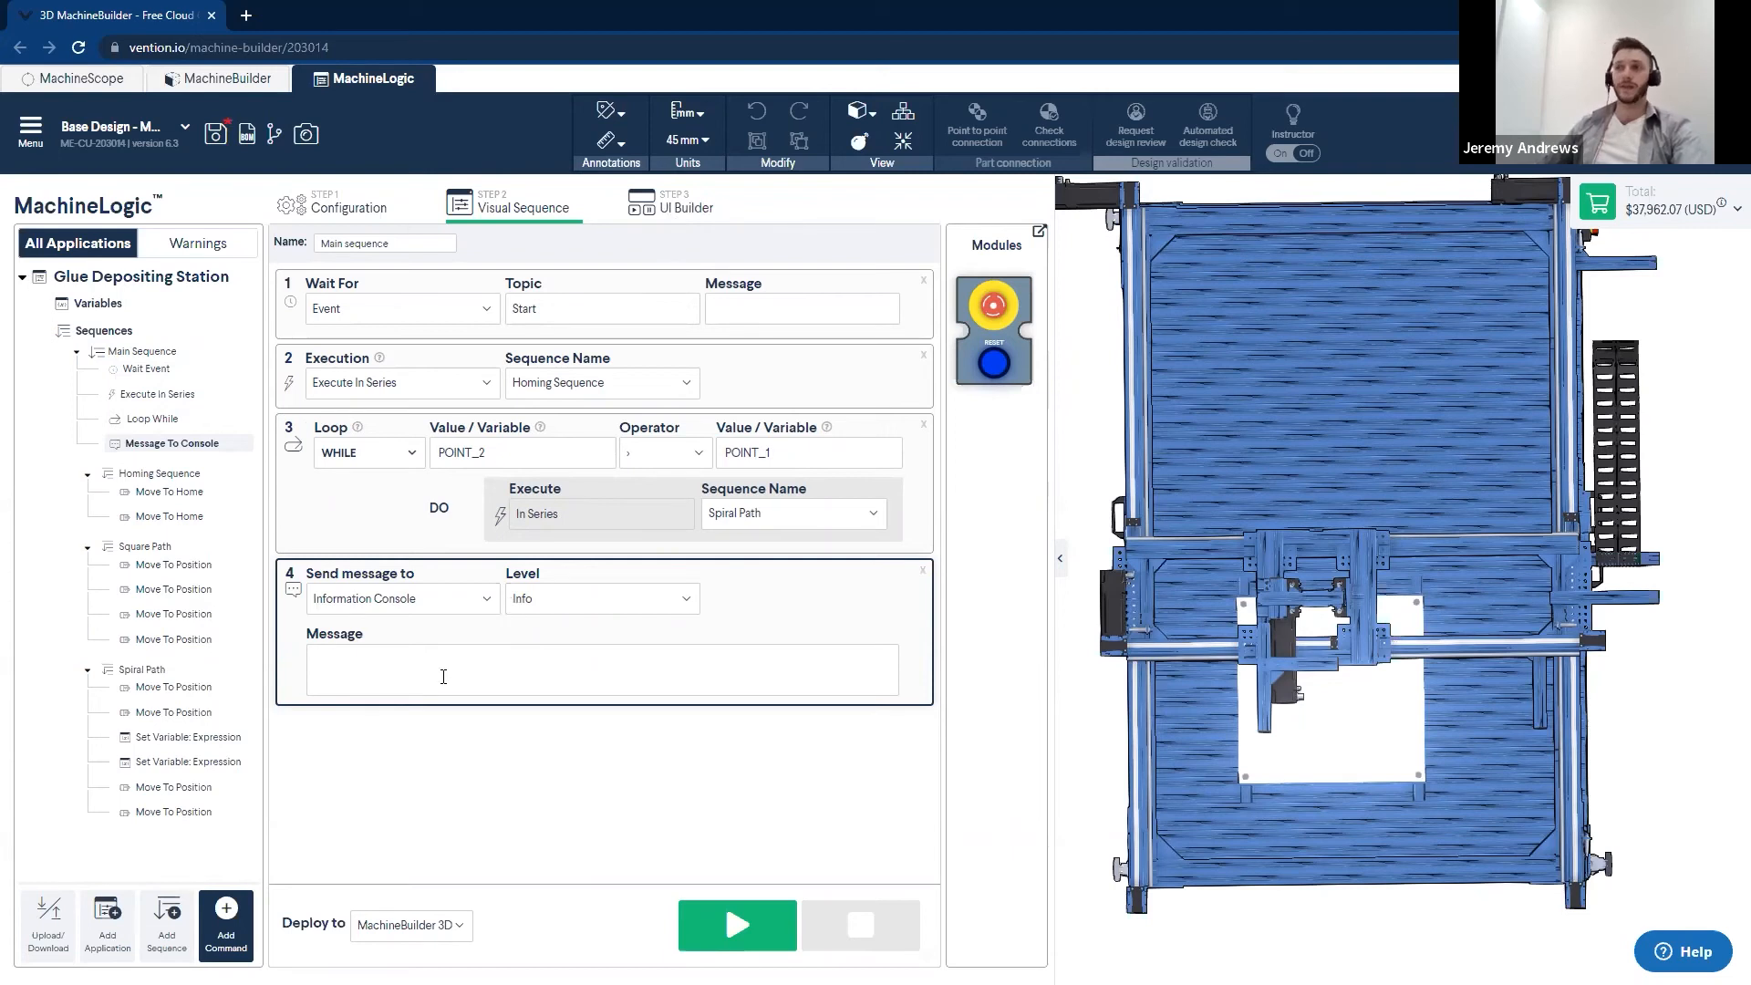
{"action": "left_click", "coordinate": [483, 602]}
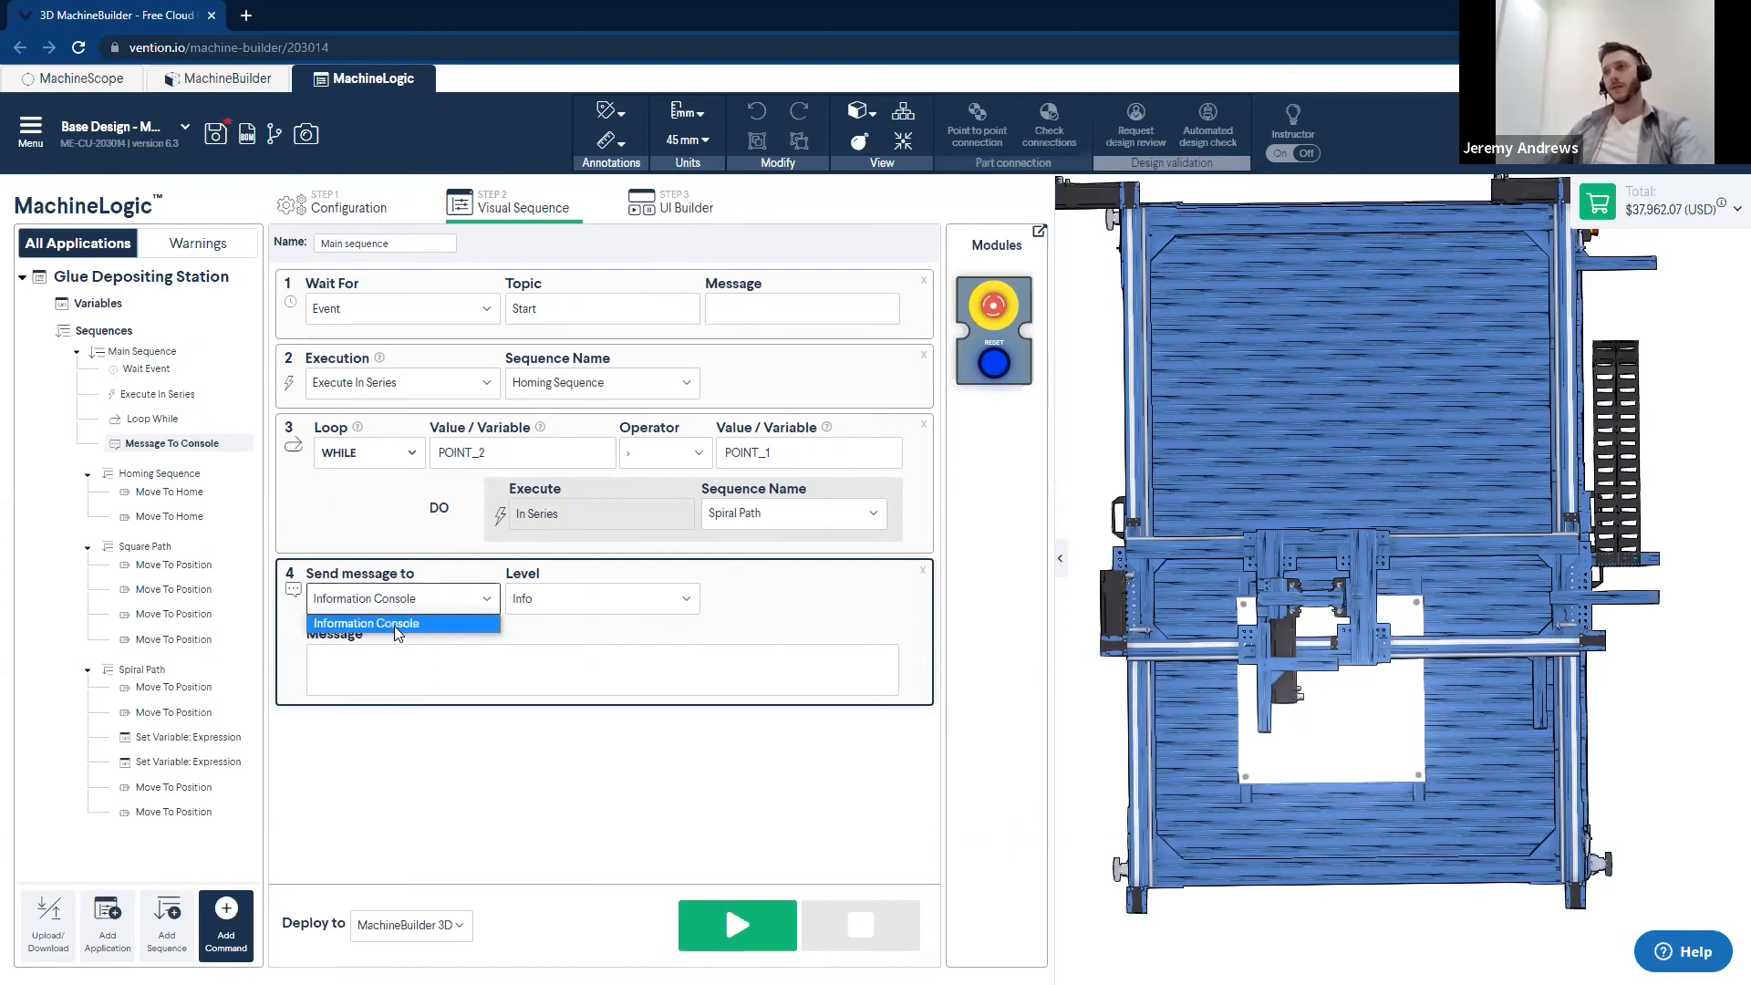
{"action": "left_click", "coordinate": [673, 606]}
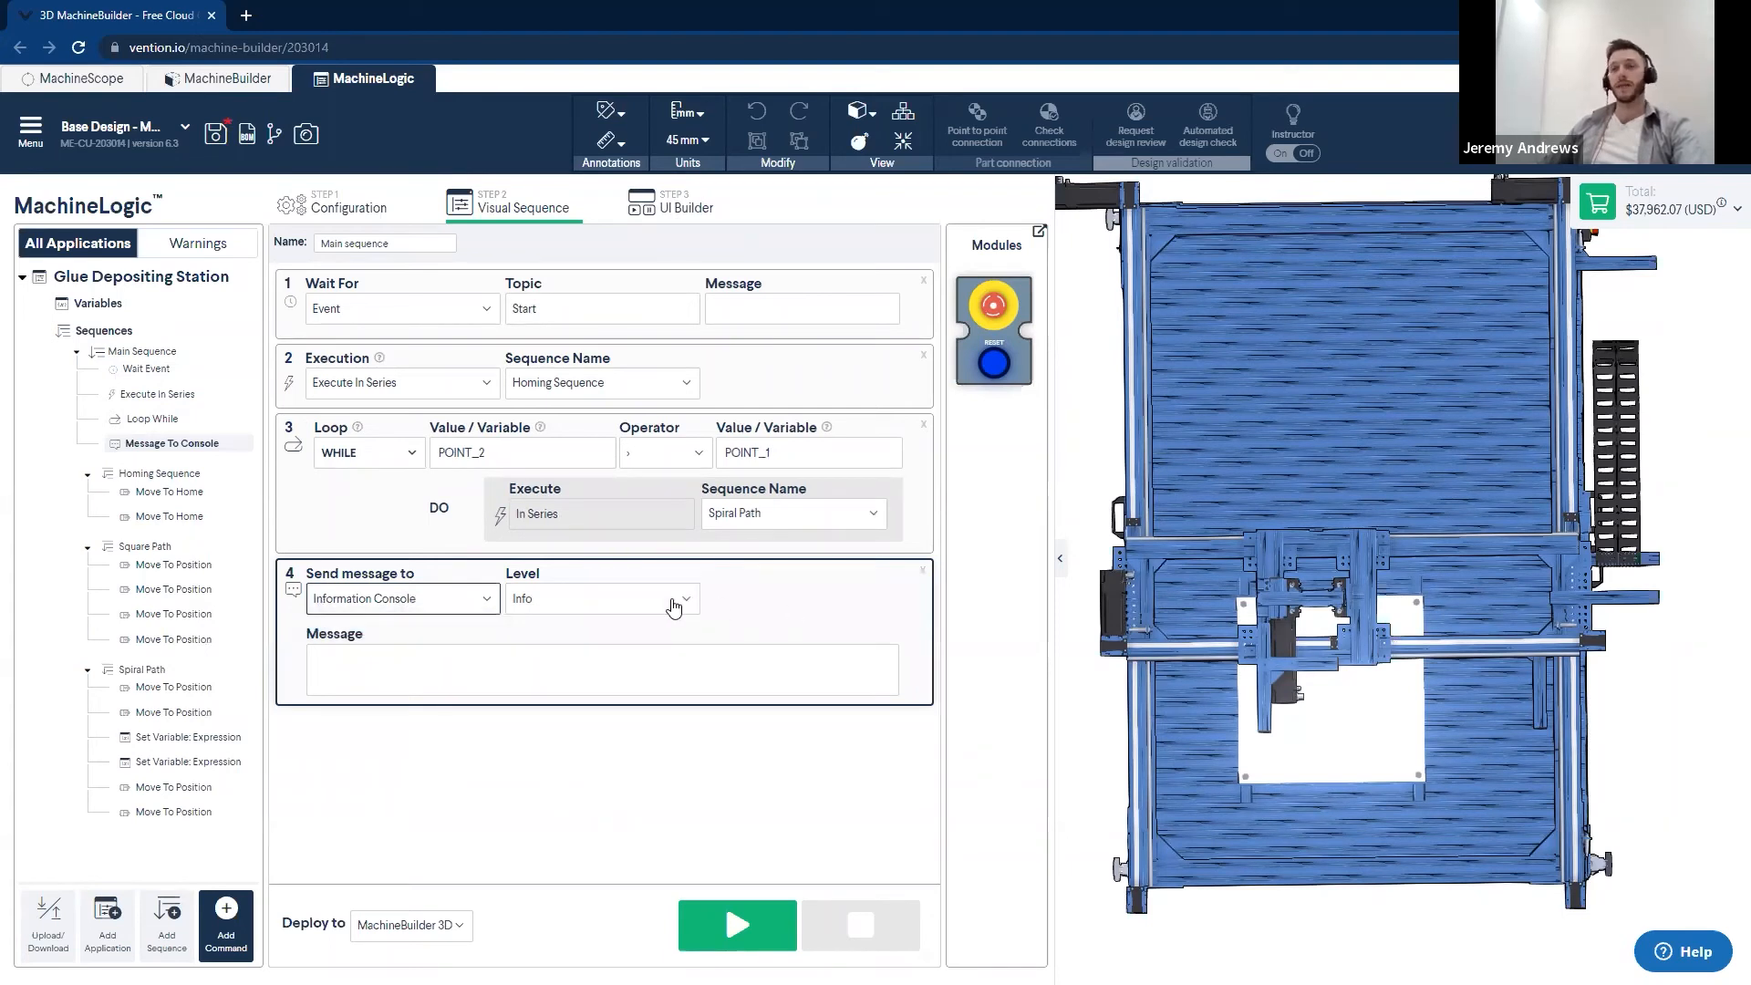
{"action": "left_click", "coordinate": [673, 606]}
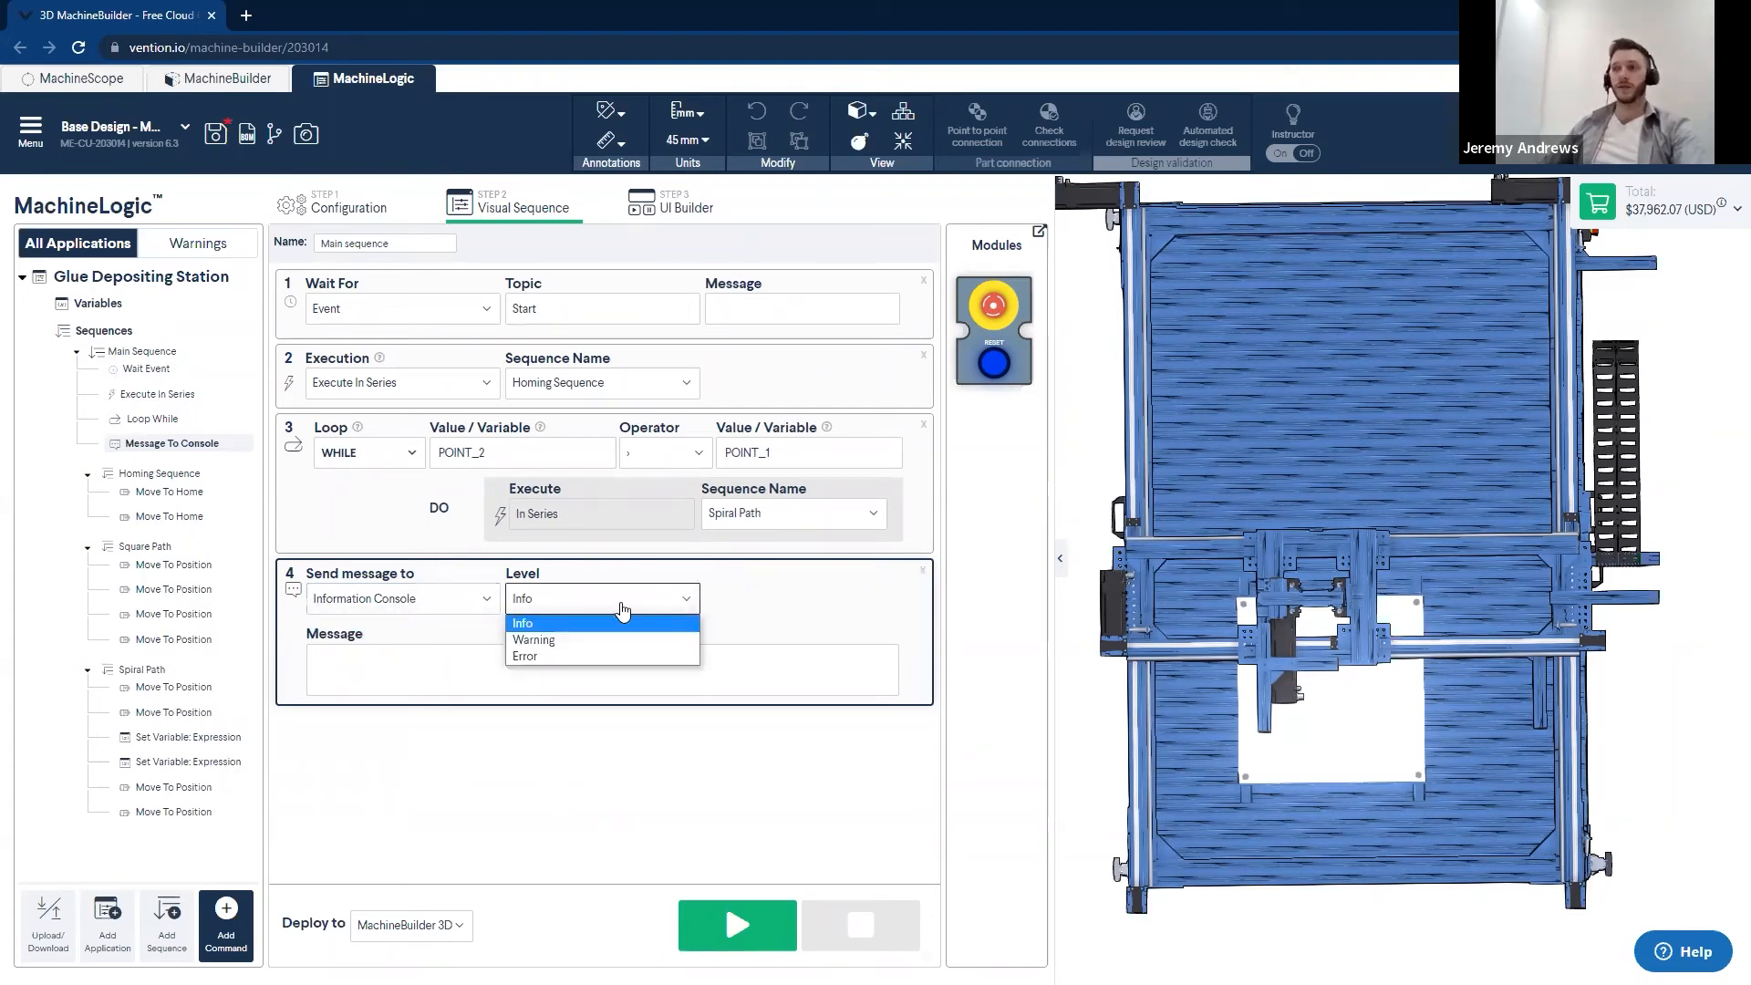
{"action": "left_click", "coordinate": [830, 660]}
- Set the text of the console message at the end of Main Sequence to "Glue Deposition Complete"
{"action": "left_click", "coordinate": [686, 207]}
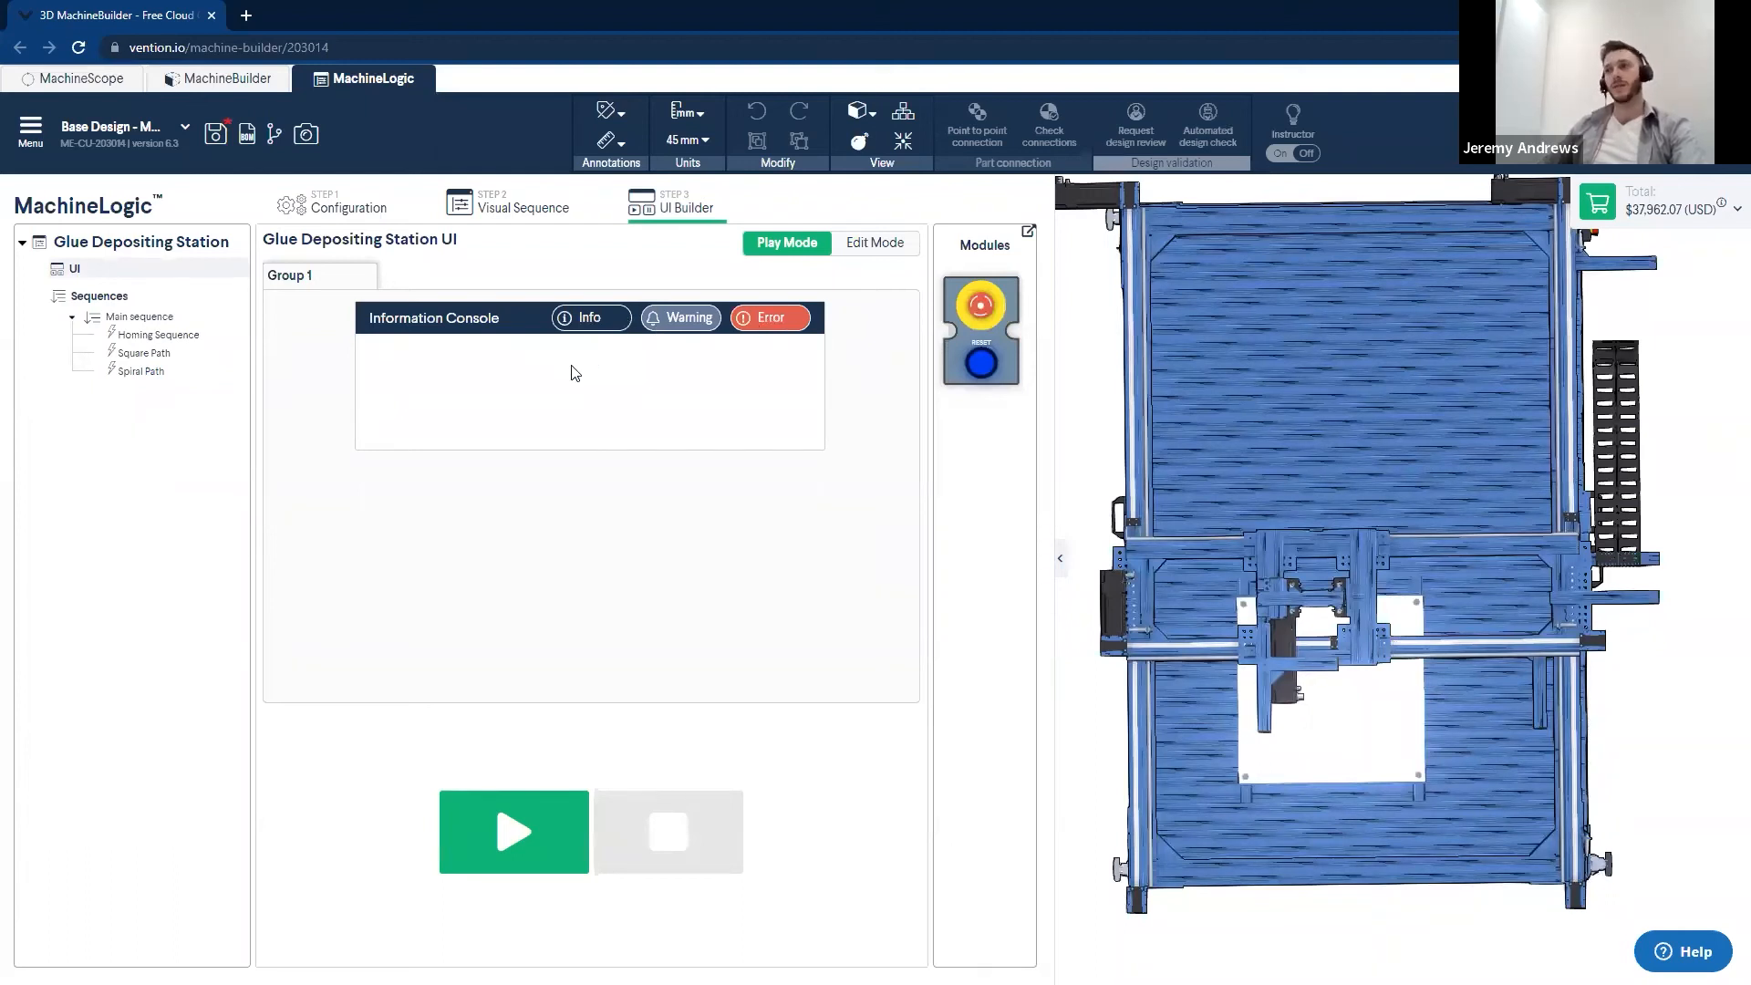
{"action": "left_click", "coordinate": [497, 210]}
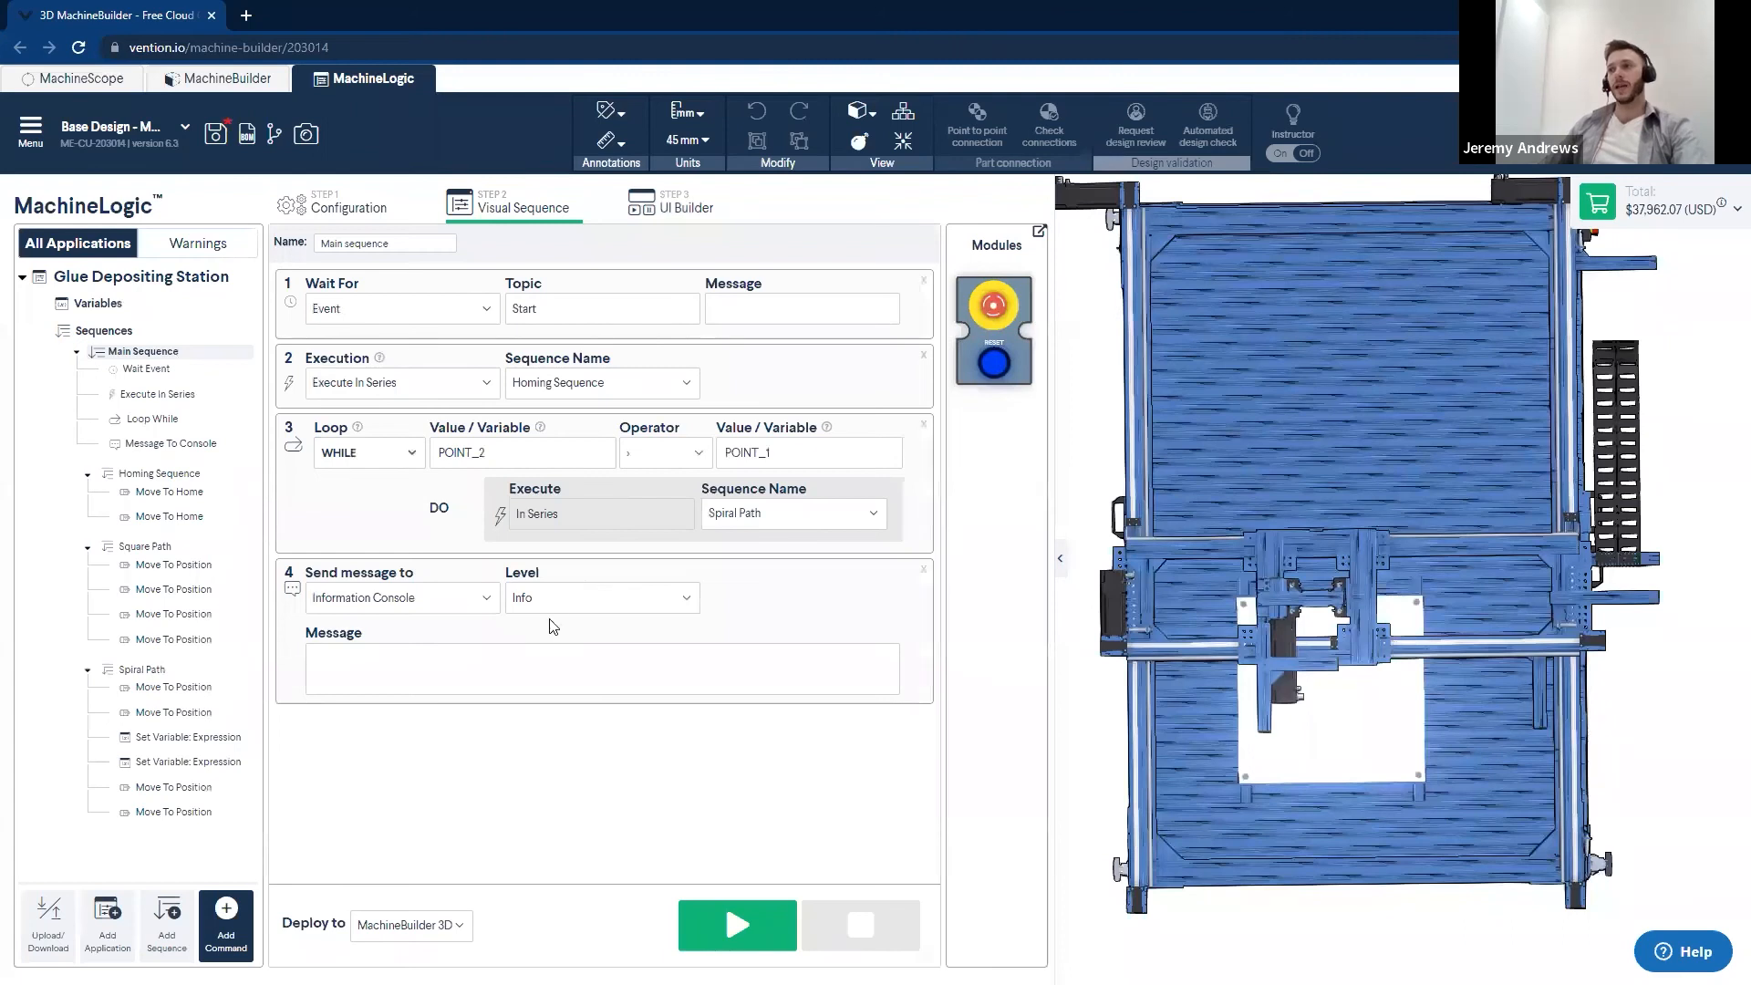
{"action": "left_click", "coordinate": [557, 675]}
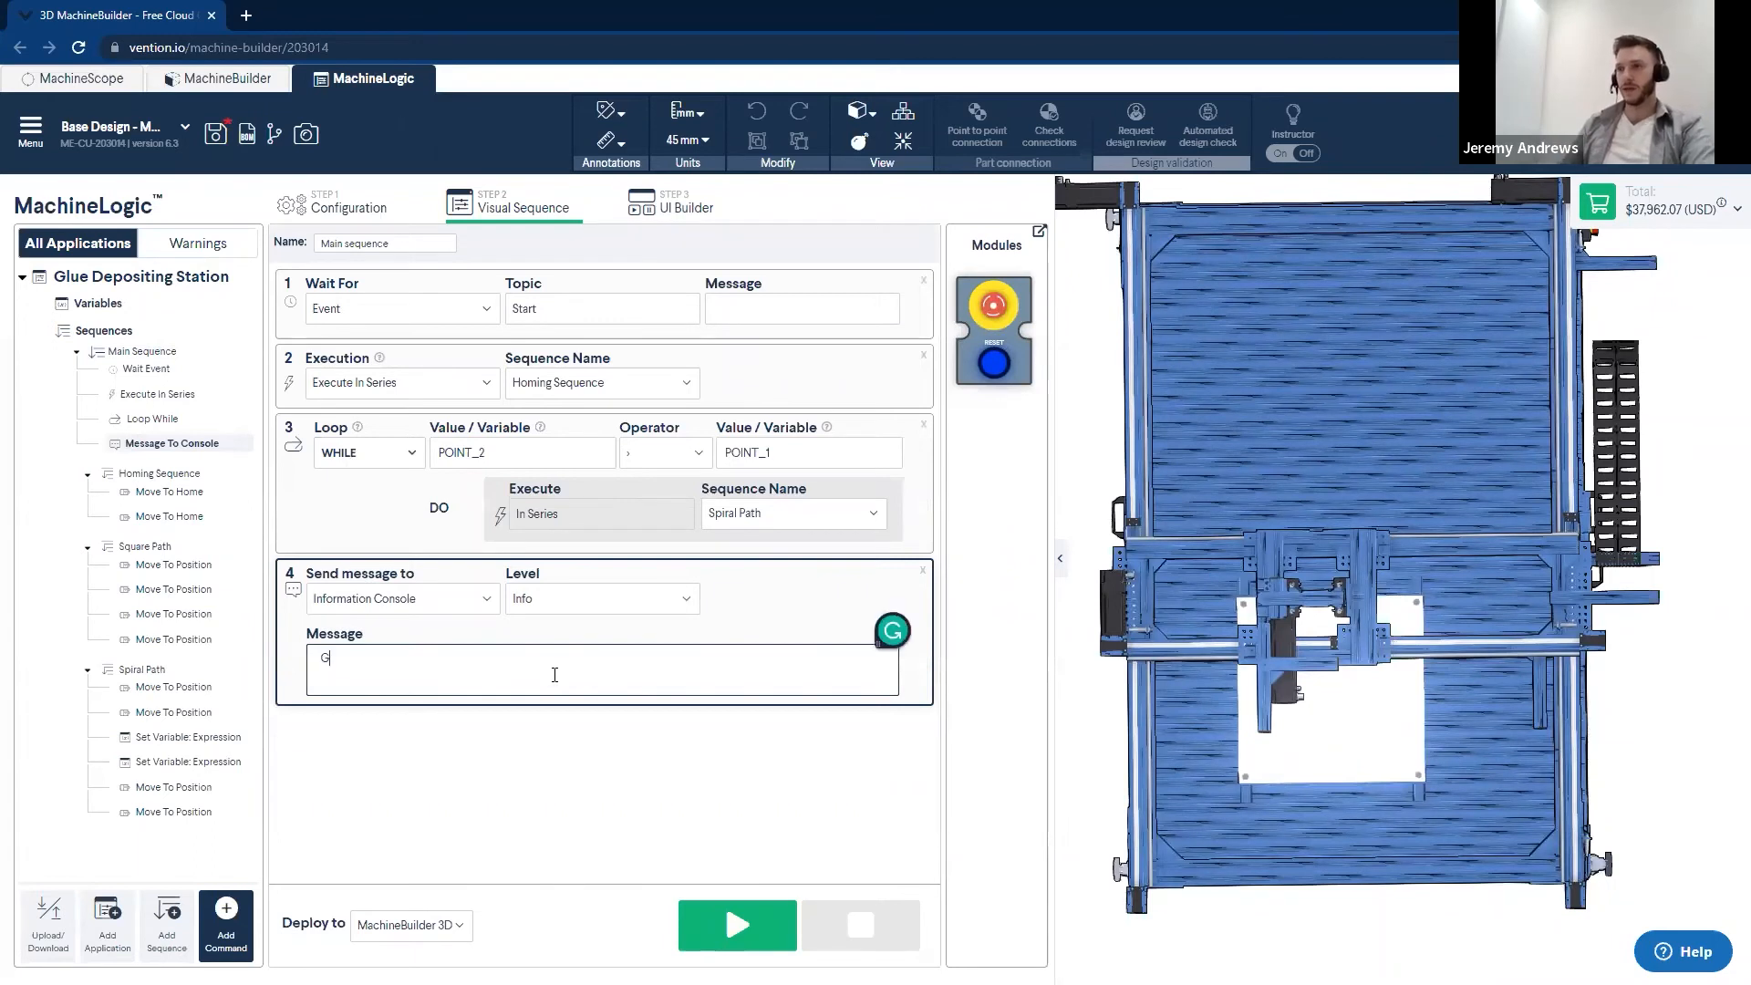
{"action": "type", "text": "Glue De"}
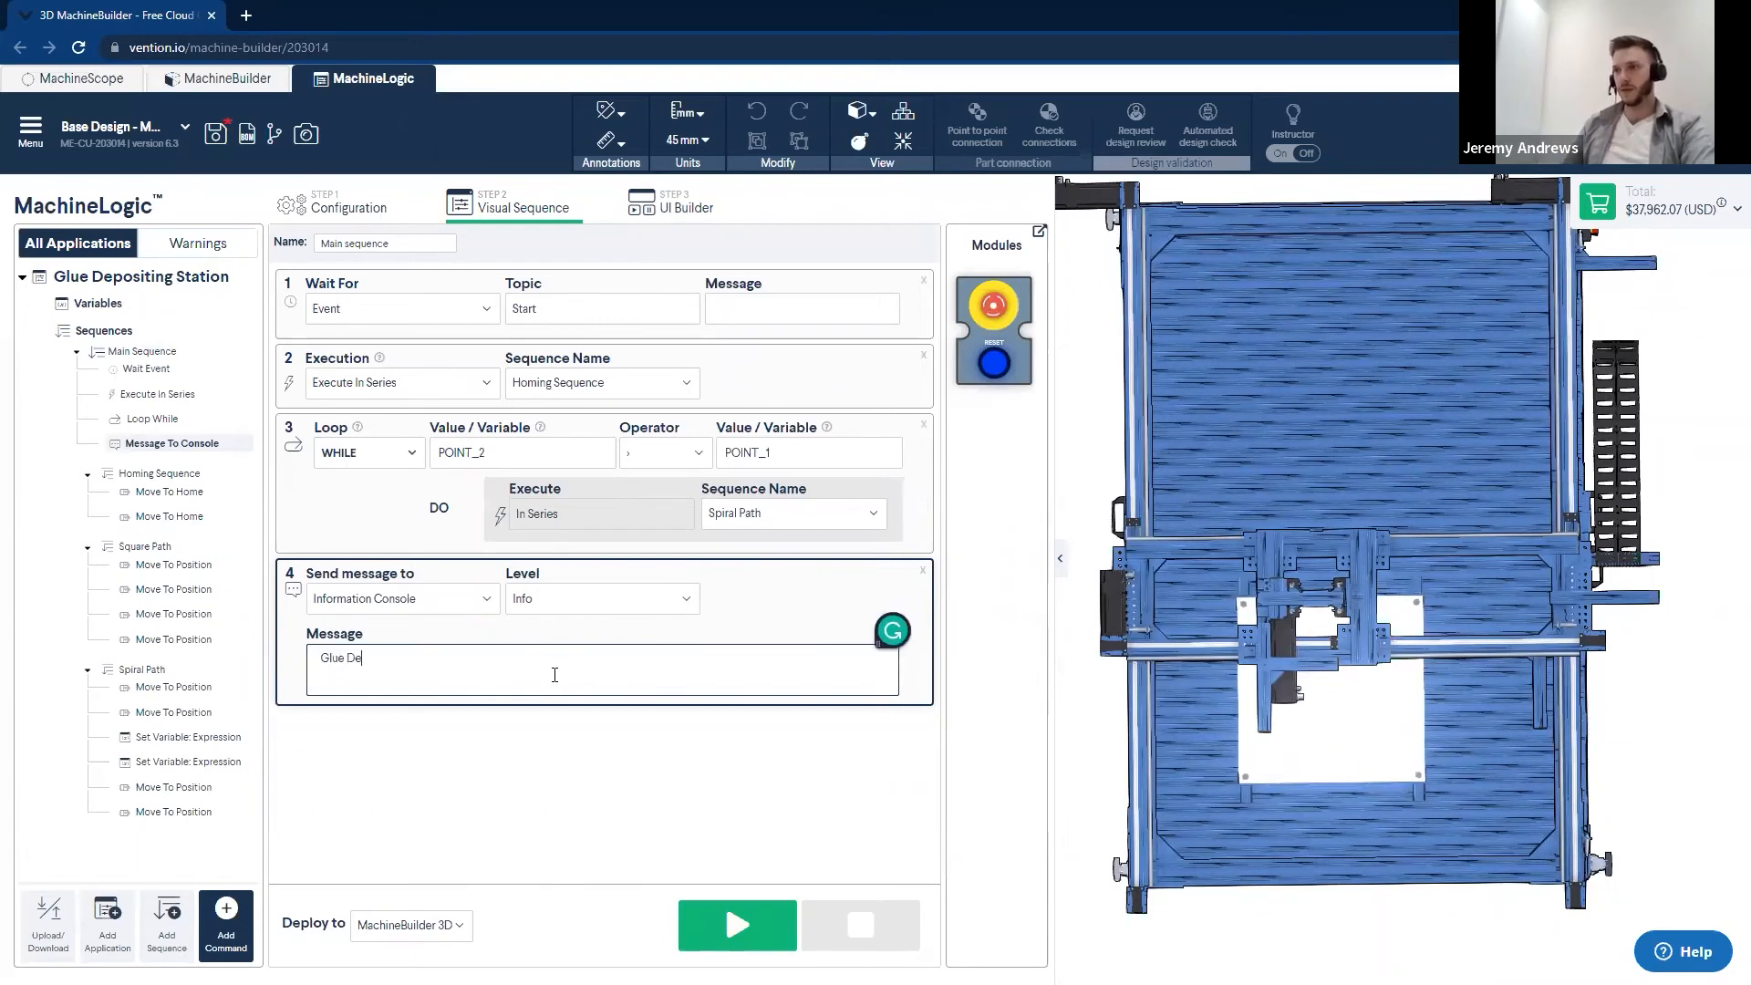
{"action": "type", "text": "position Complete"}
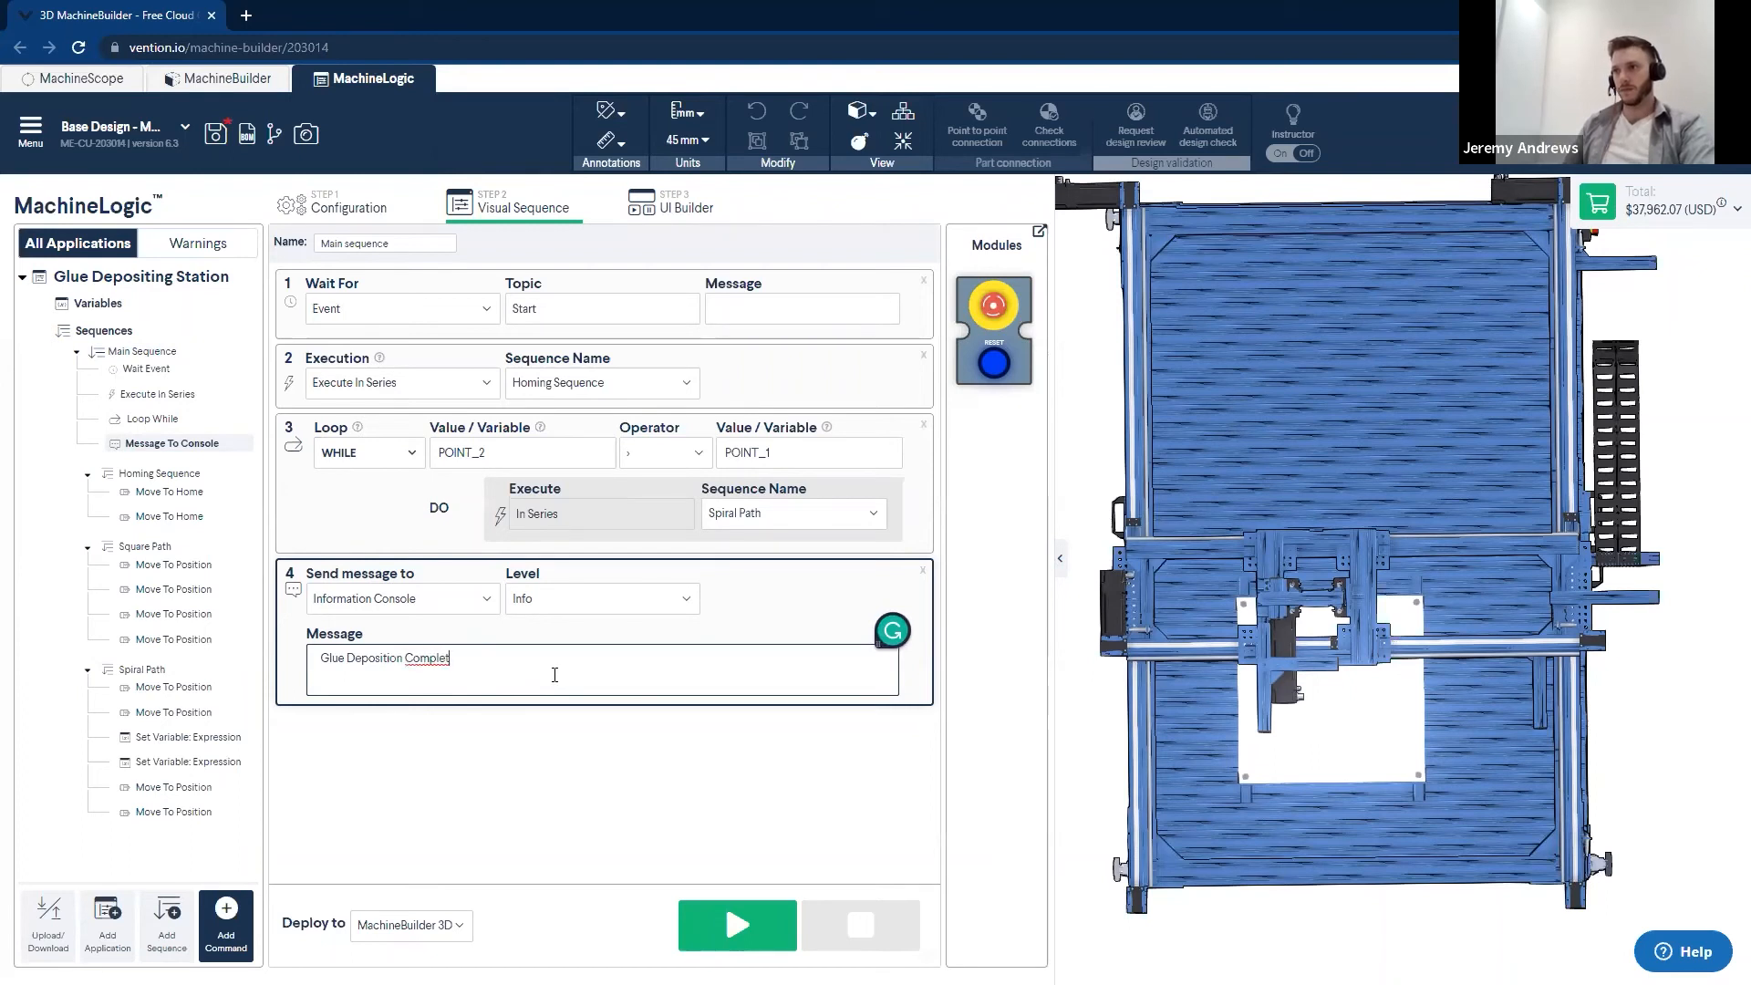
{"action": "left_click", "coordinate": [607, 775]}
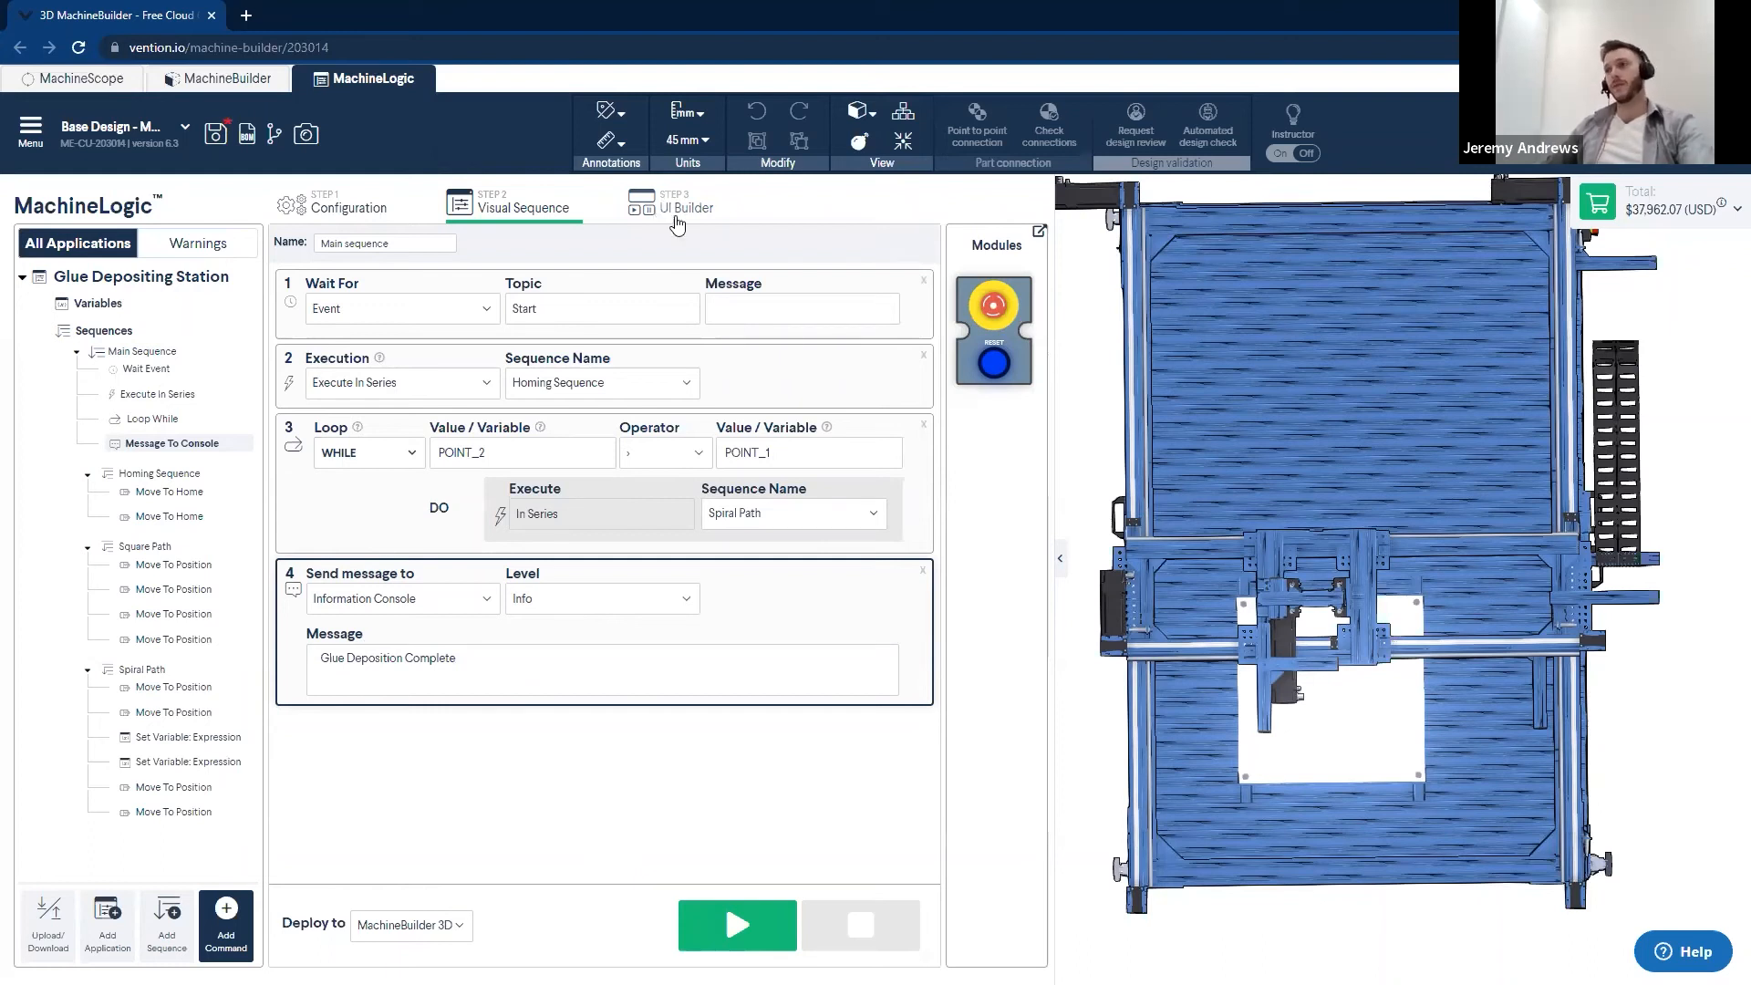
- Add a Variable Input to the Glue Depositing Station UI, directly below the start of the Information Console, and label it Poster Size
{"action": "left_click", "coordinate": [663, 211]}
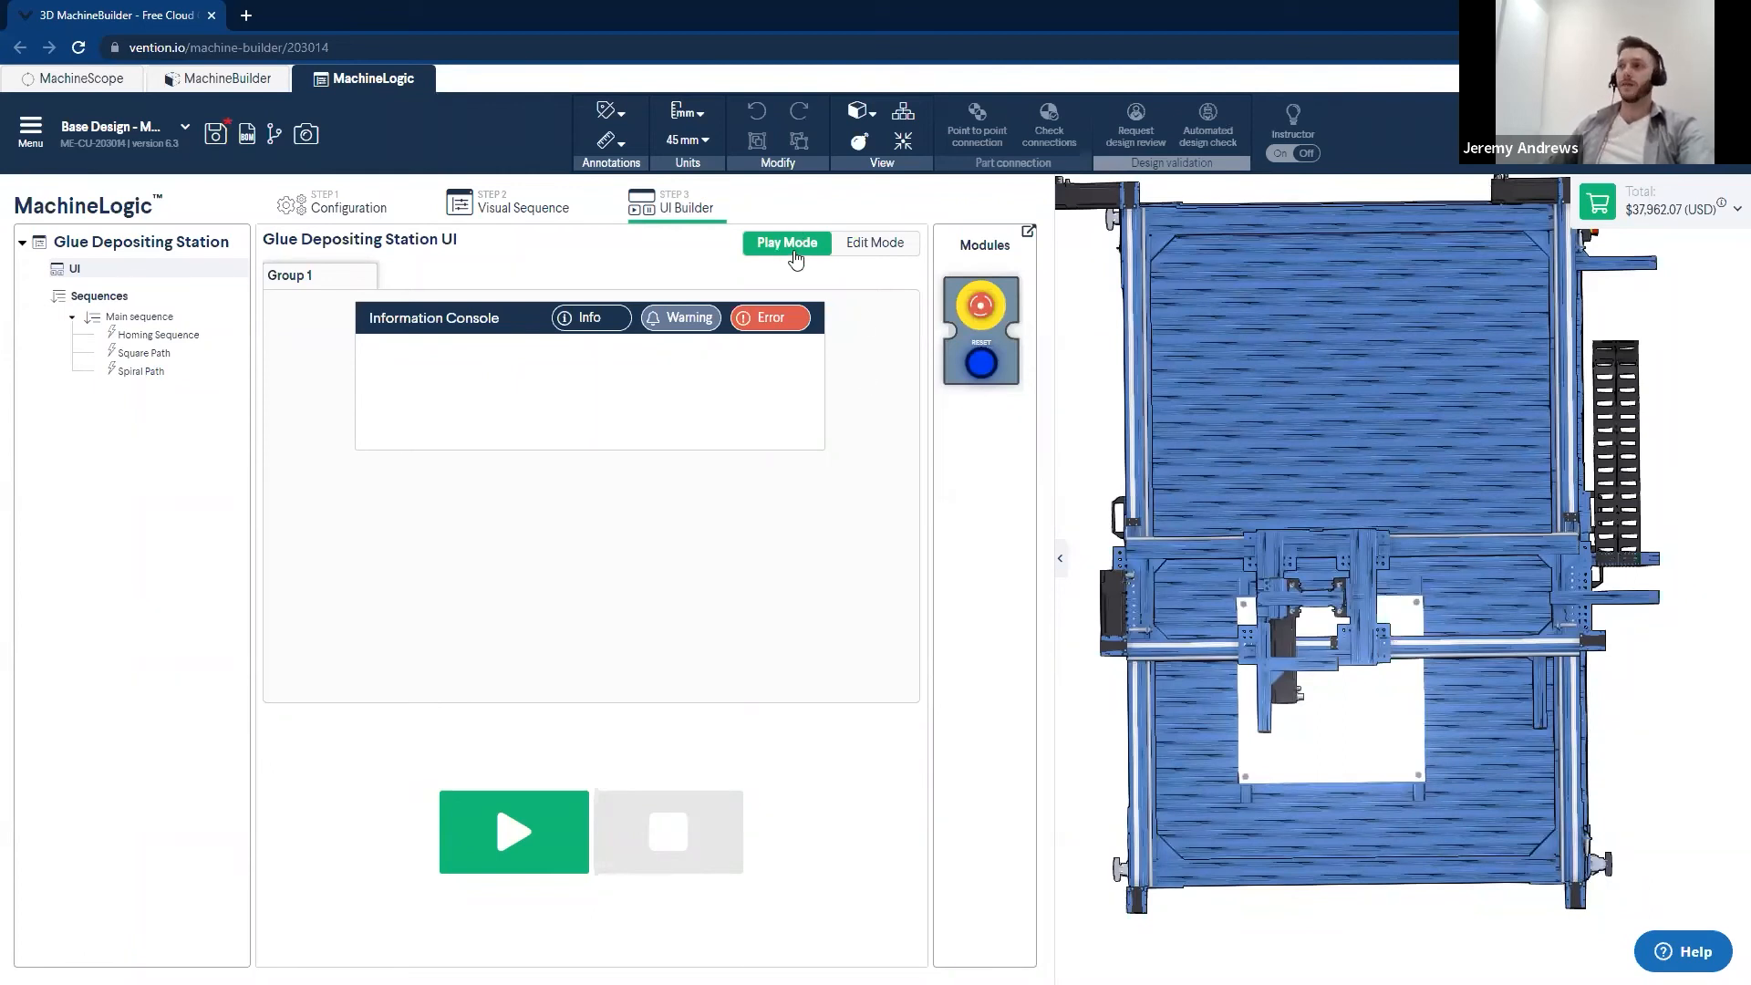
{"action": "left_click", "coordinate": [875, 244]}
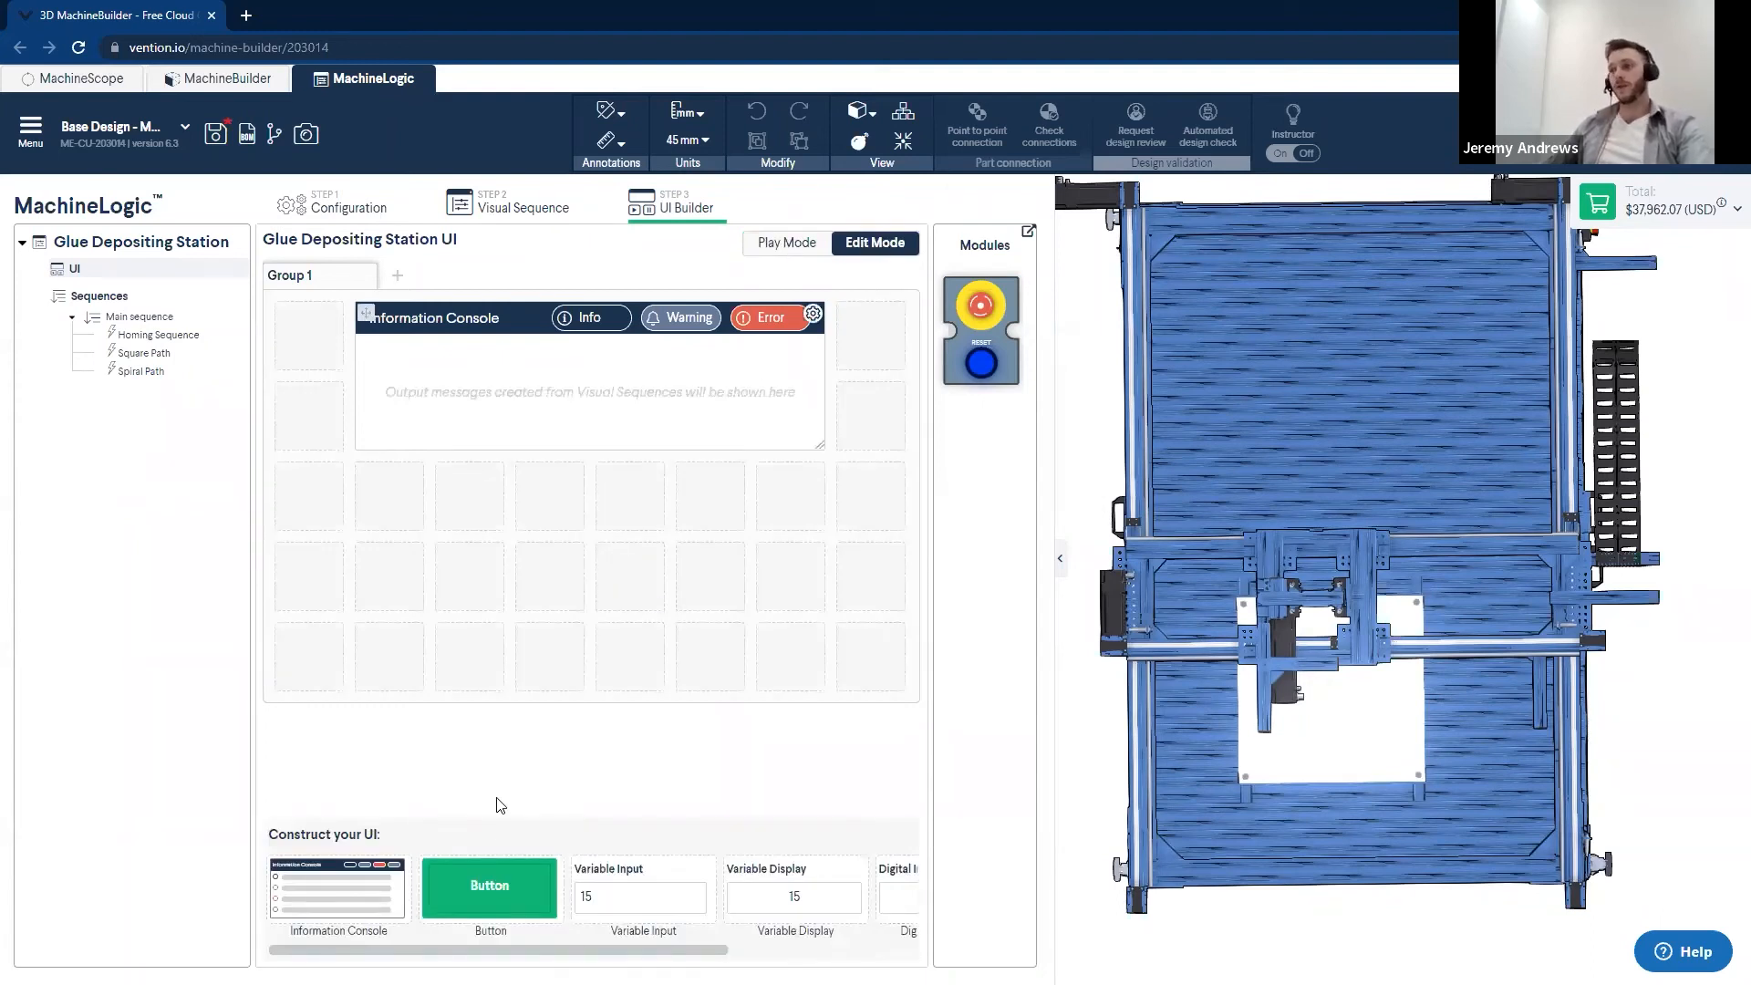
{"action": "scroll", "coordinate": [602, 880], "scroll_direction": "right", "scroll_amount": 1}
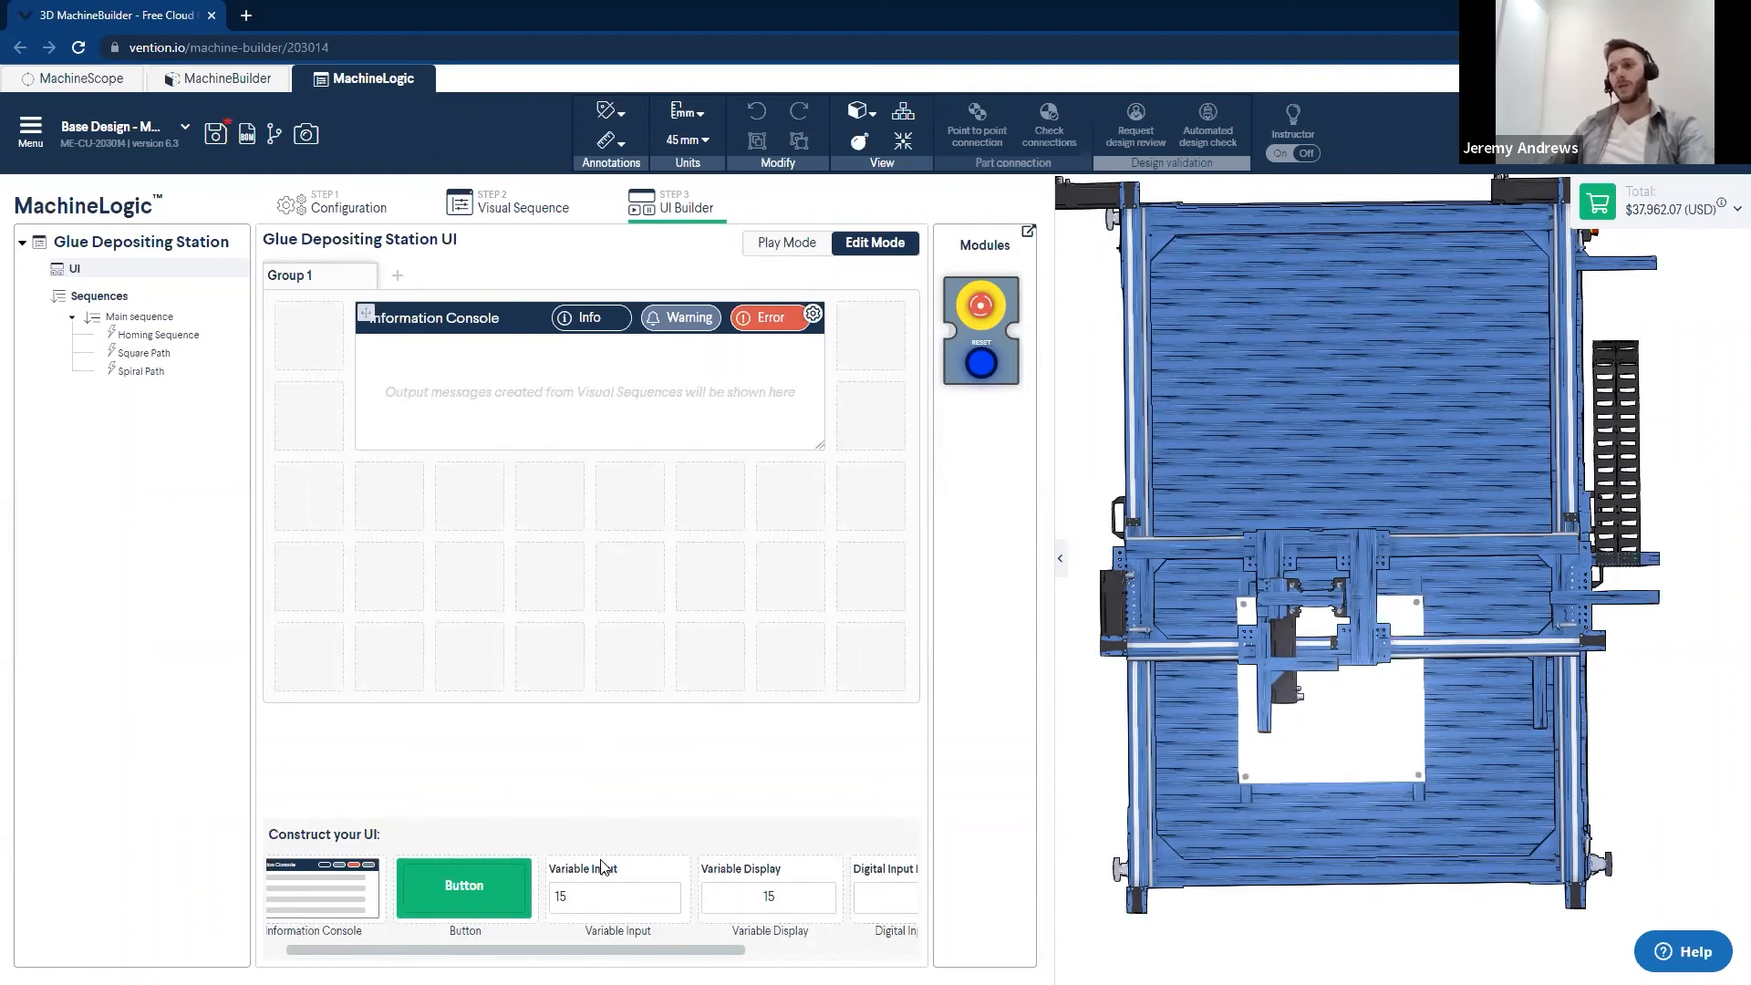
{"action": "left_click_drag", "start_coordinate": [588, 875], "coordinate": [407, 486]}
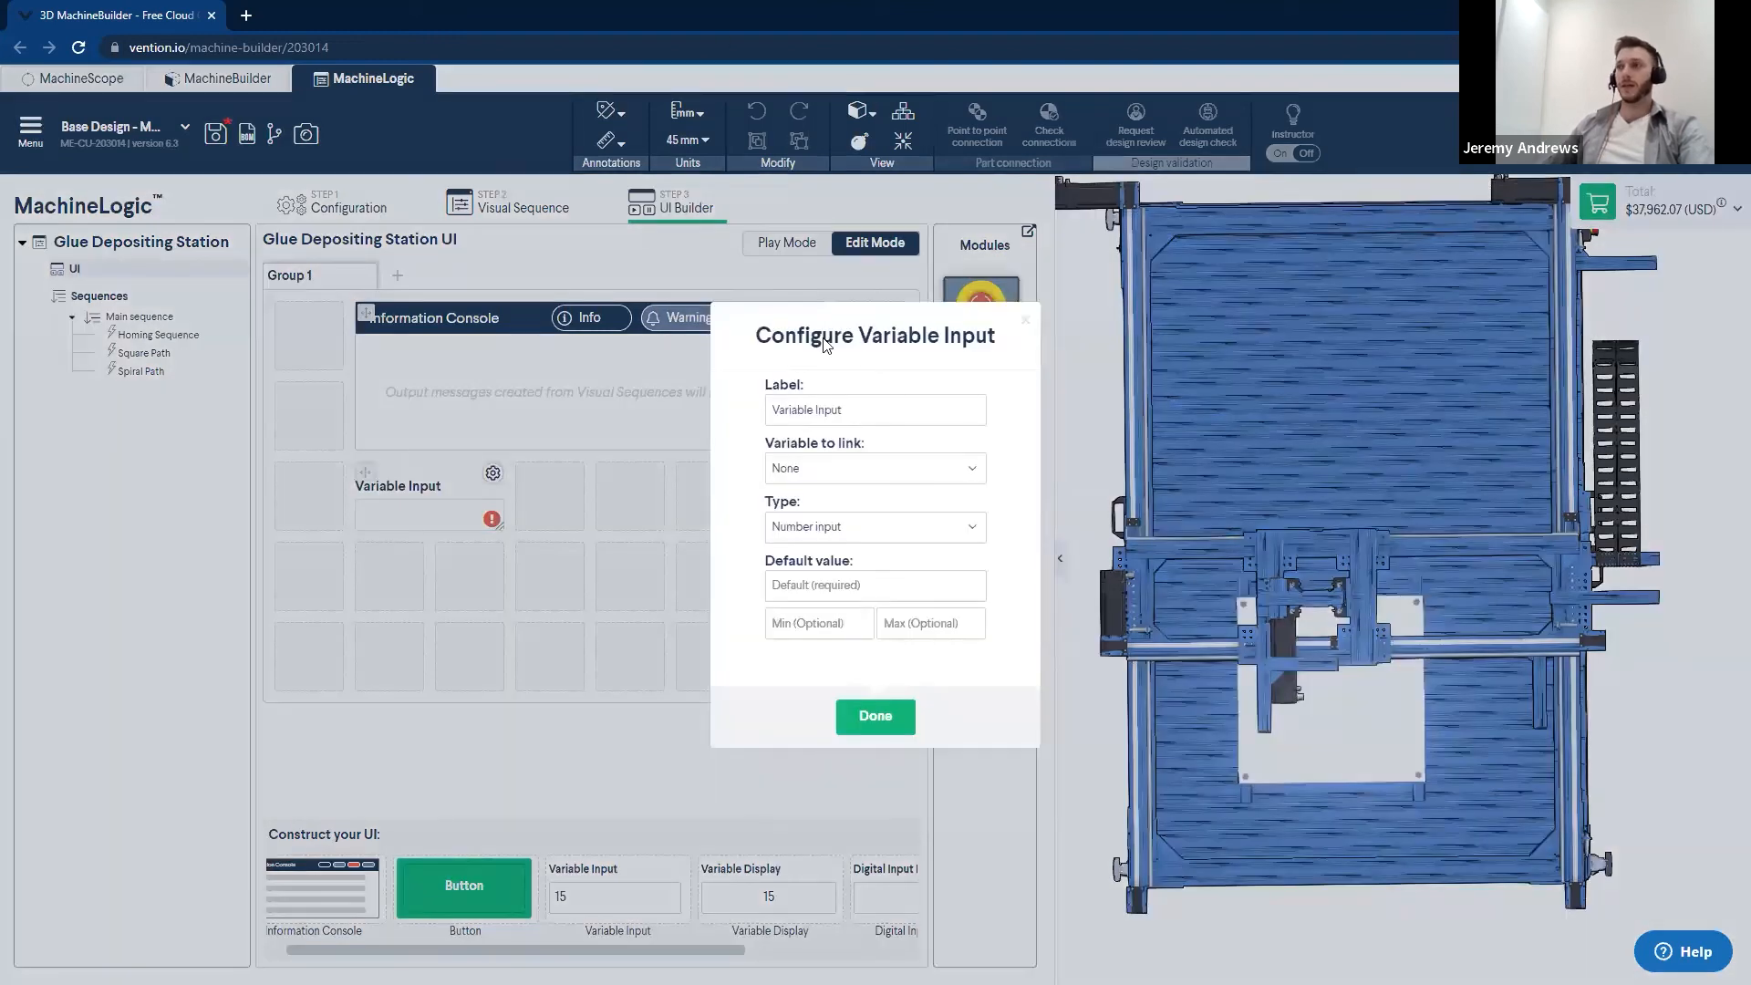
{"action": "left_click_drag", "start_coordinate": [868, 413], "coordinate": [763, 421]}
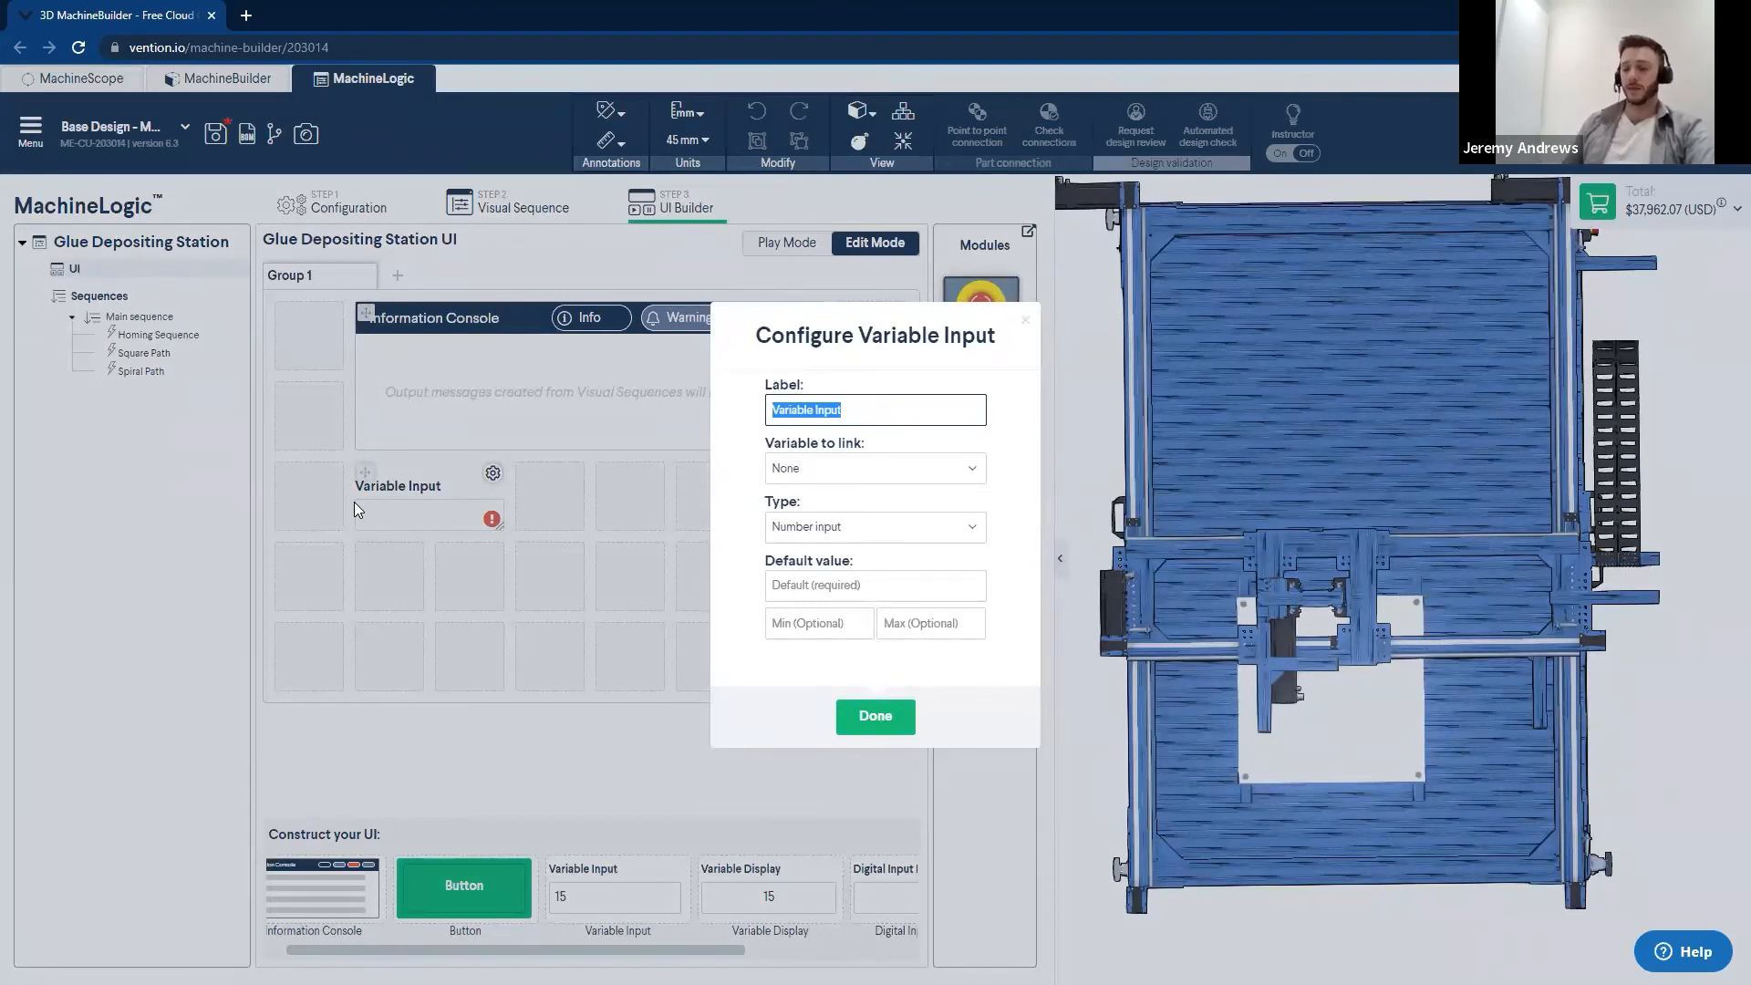
{"action": "type", "text": "Poster Size"}
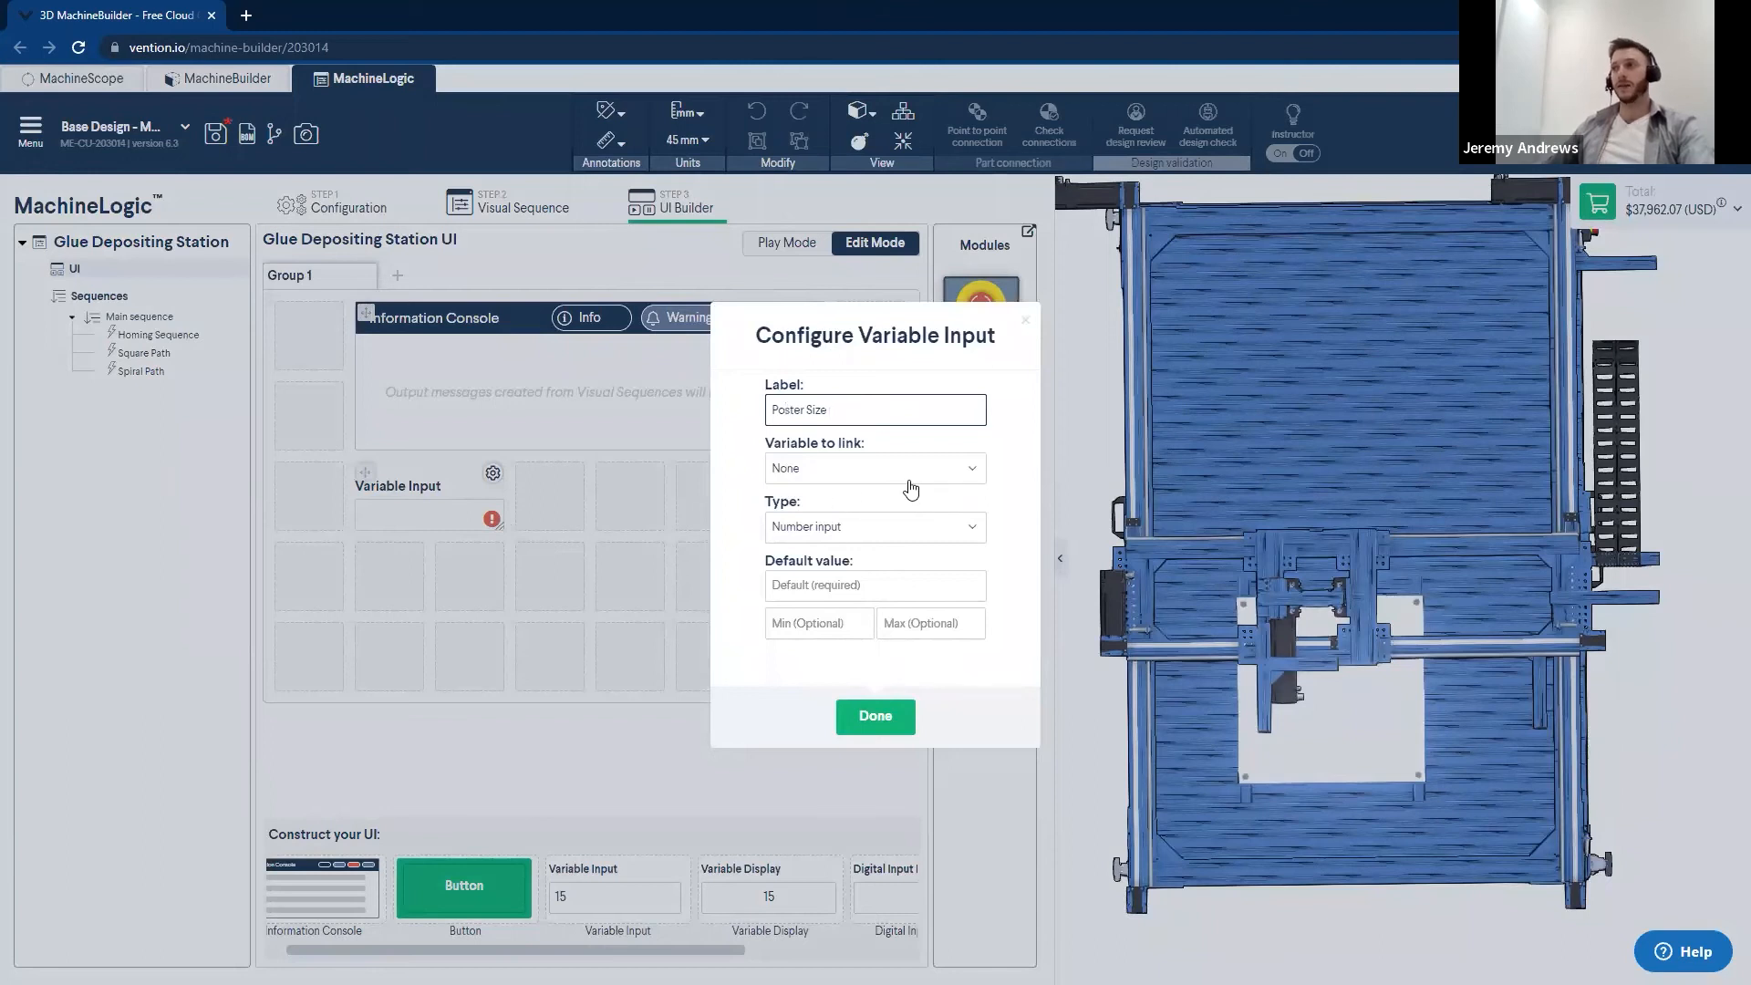
- Link the Poster Size input to the POINT_2 variable and keep its type as Number input
{"action": "left_click", "coordinate": [961, 474]}
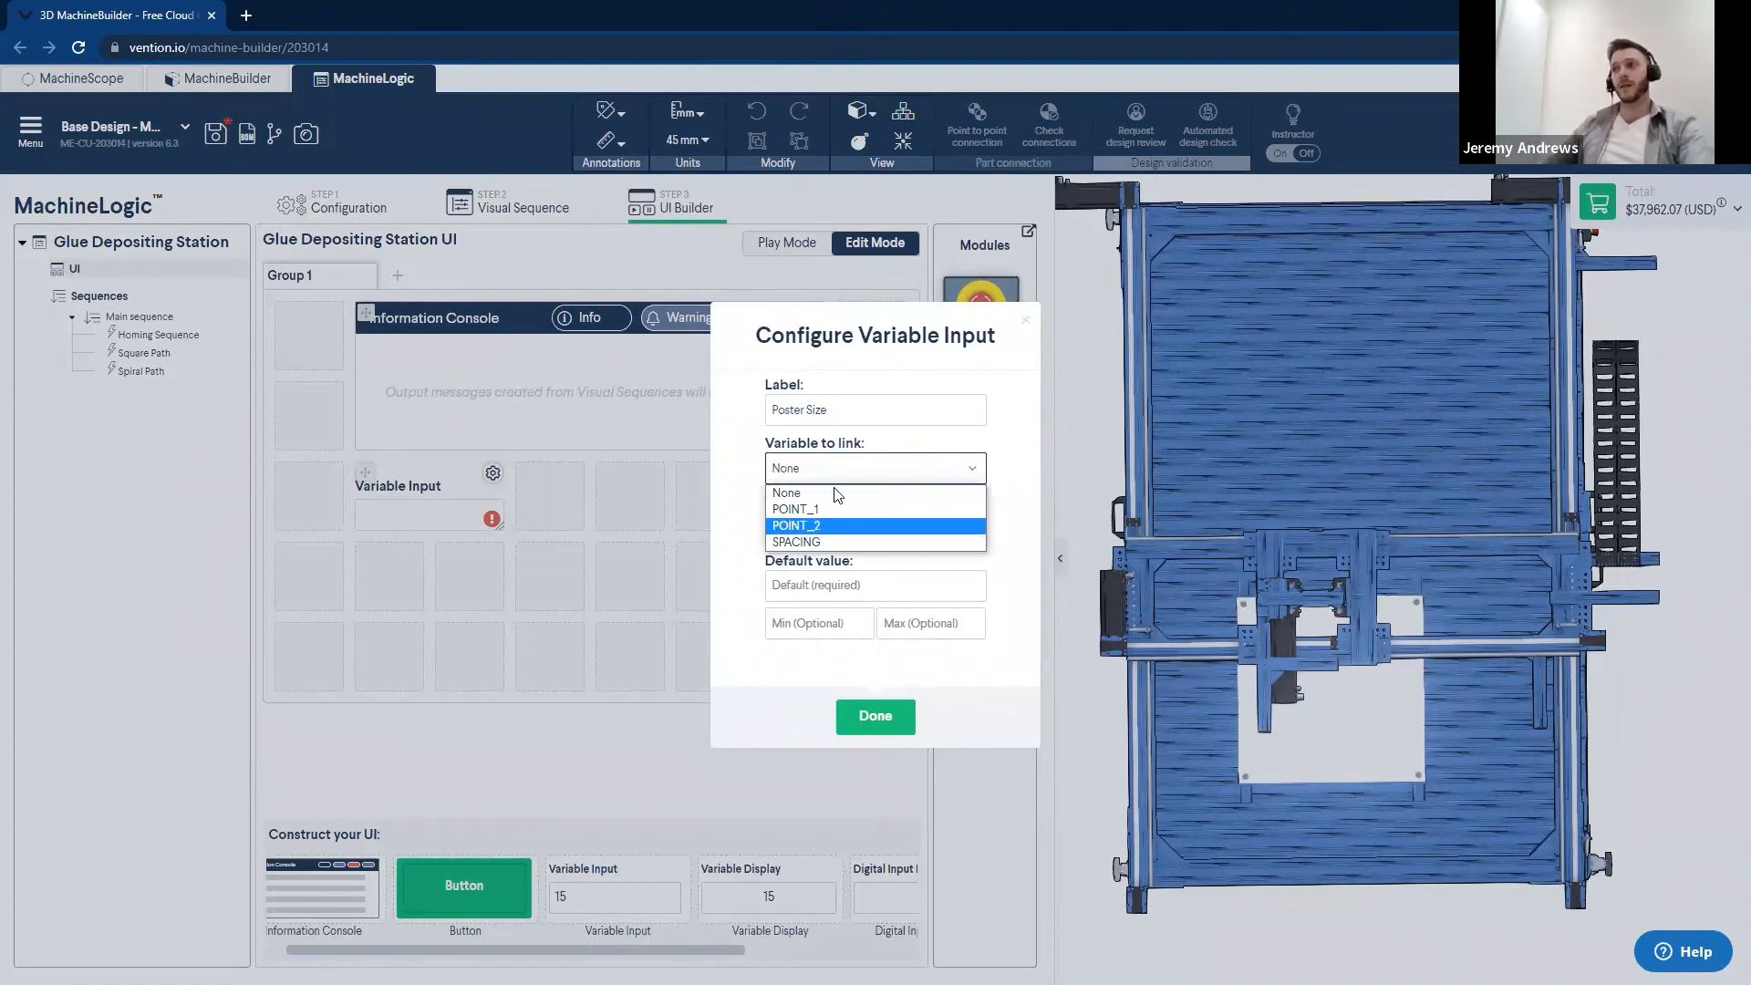
{"action": "left_click", "coordinate": [796, 525]}
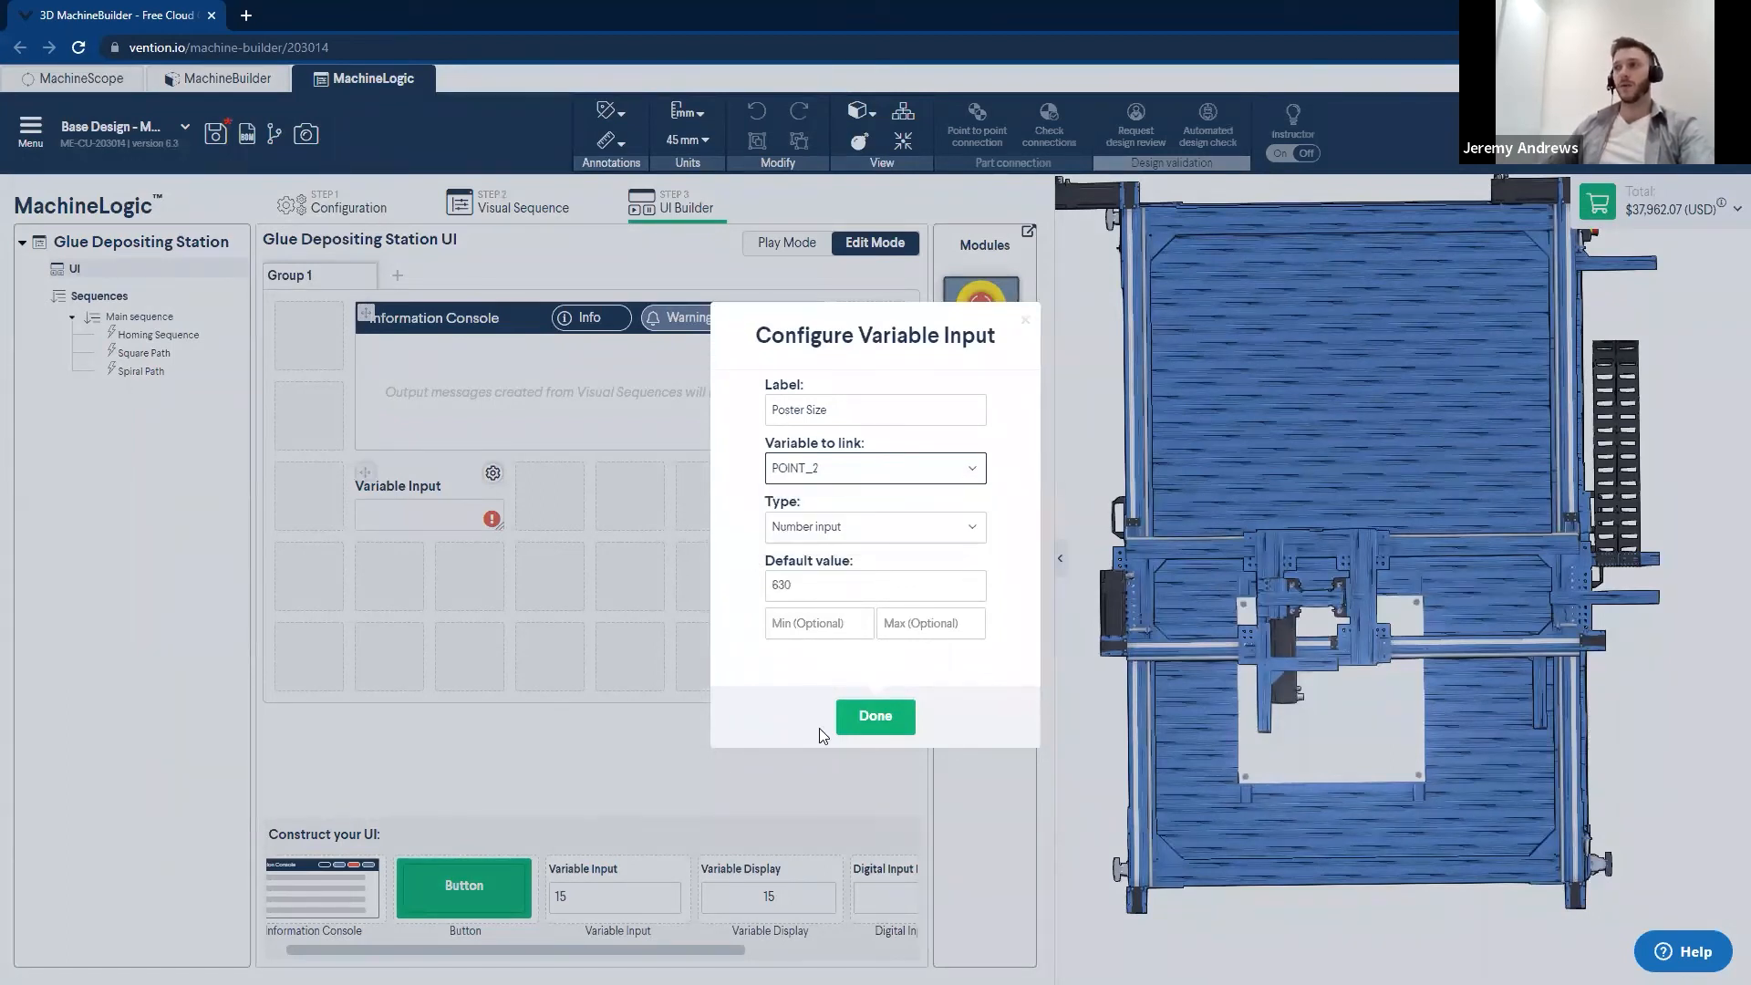
{"action": "left_click", "coordinate": [928, 536]}
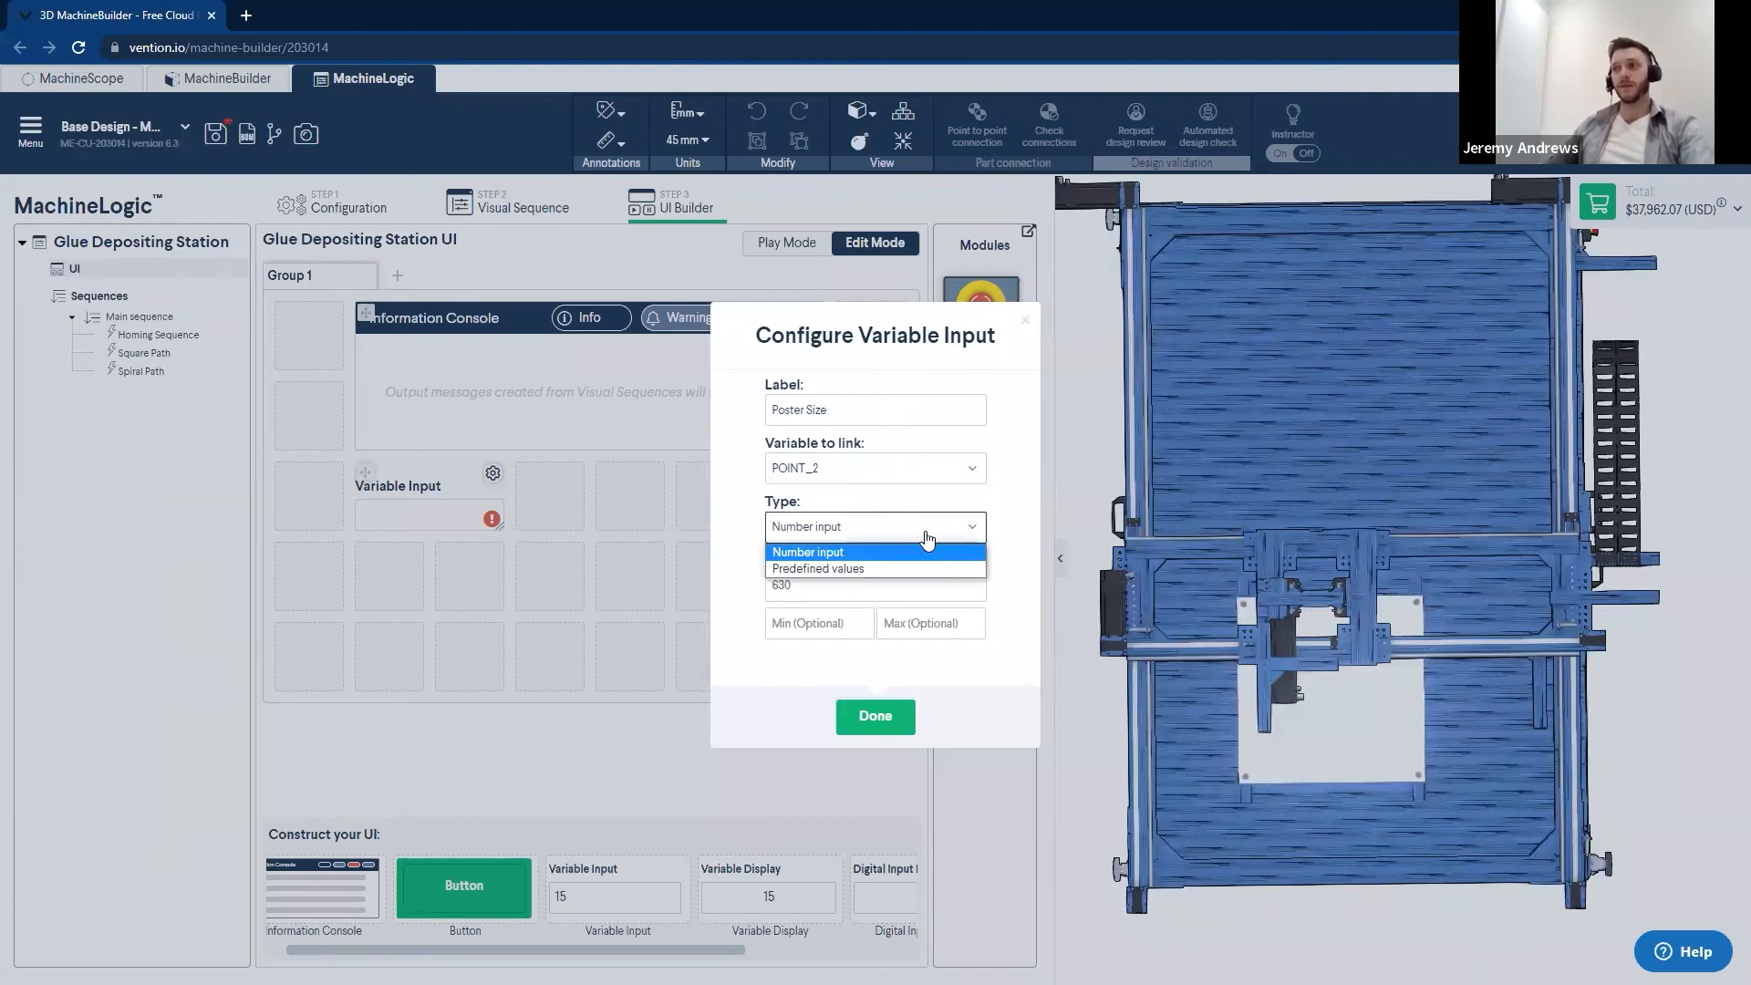
{"action": "left_click", "coordinate": [828, 552]}
- Give the Poster Size input a default of 450, minimum 100 and maximum 630, and widen it to three grid cells
{"action": "double_click", "coordinate": [773, 586]}
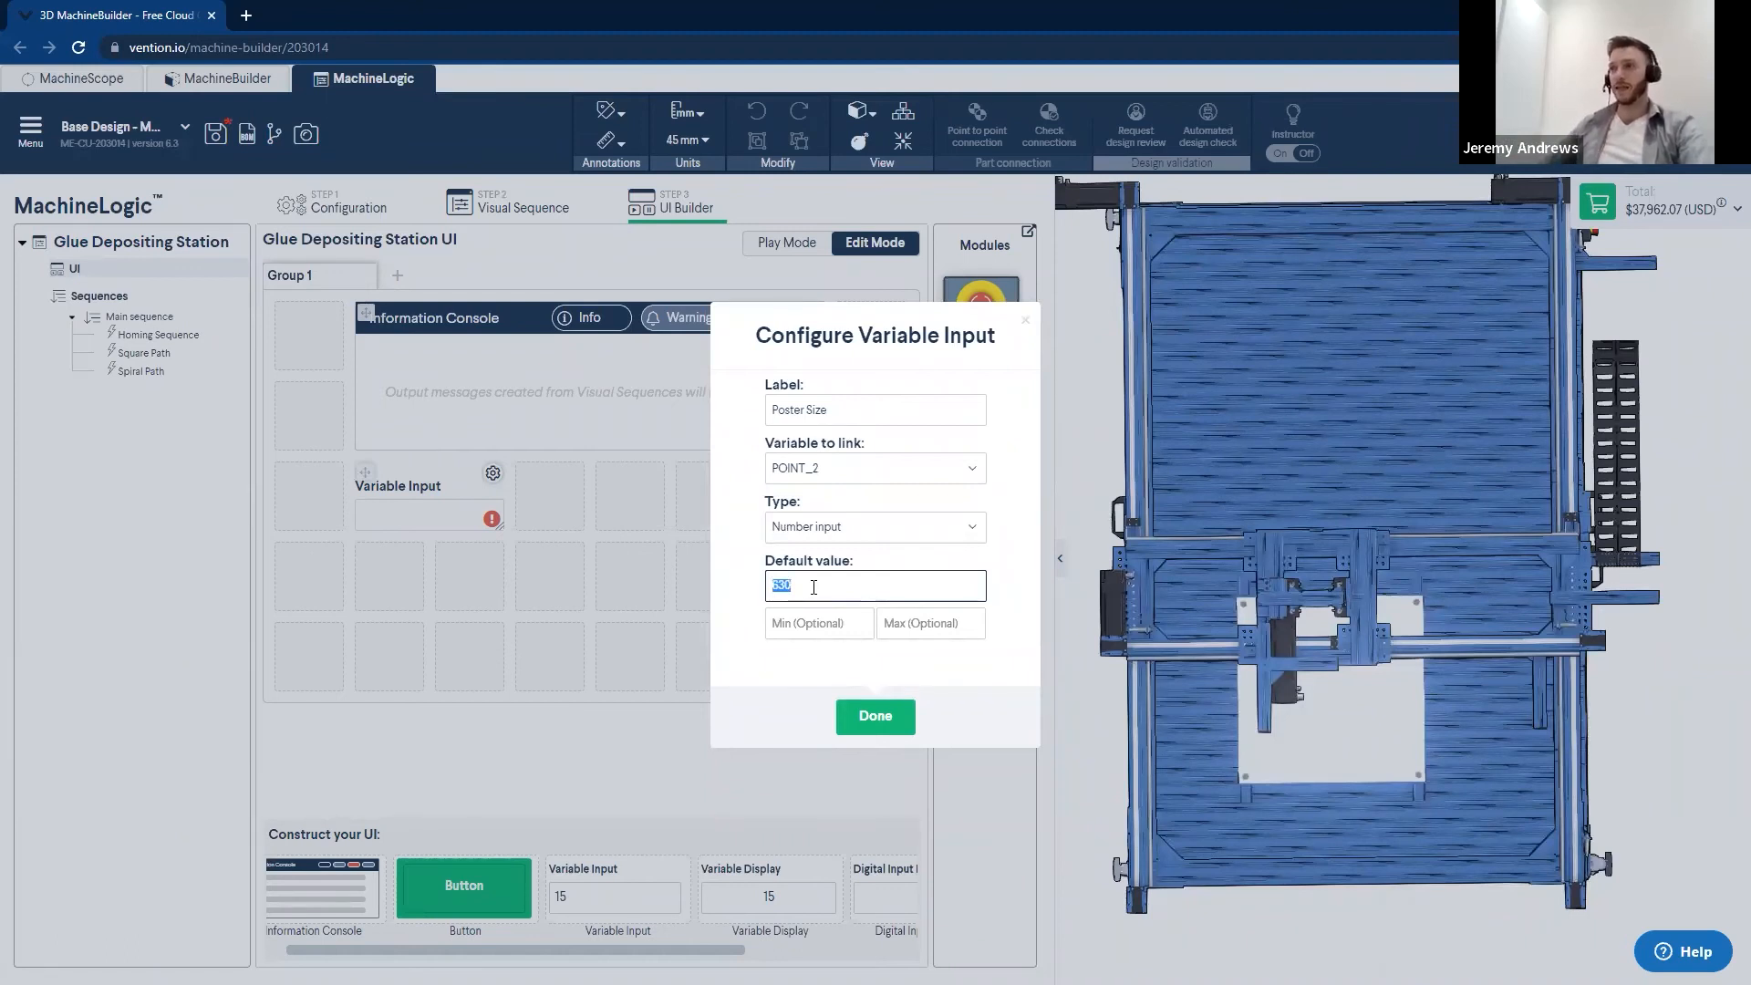
{"action": "type", "text": "450"}
{"action": "left_click", "coordinate": [811, 622]}
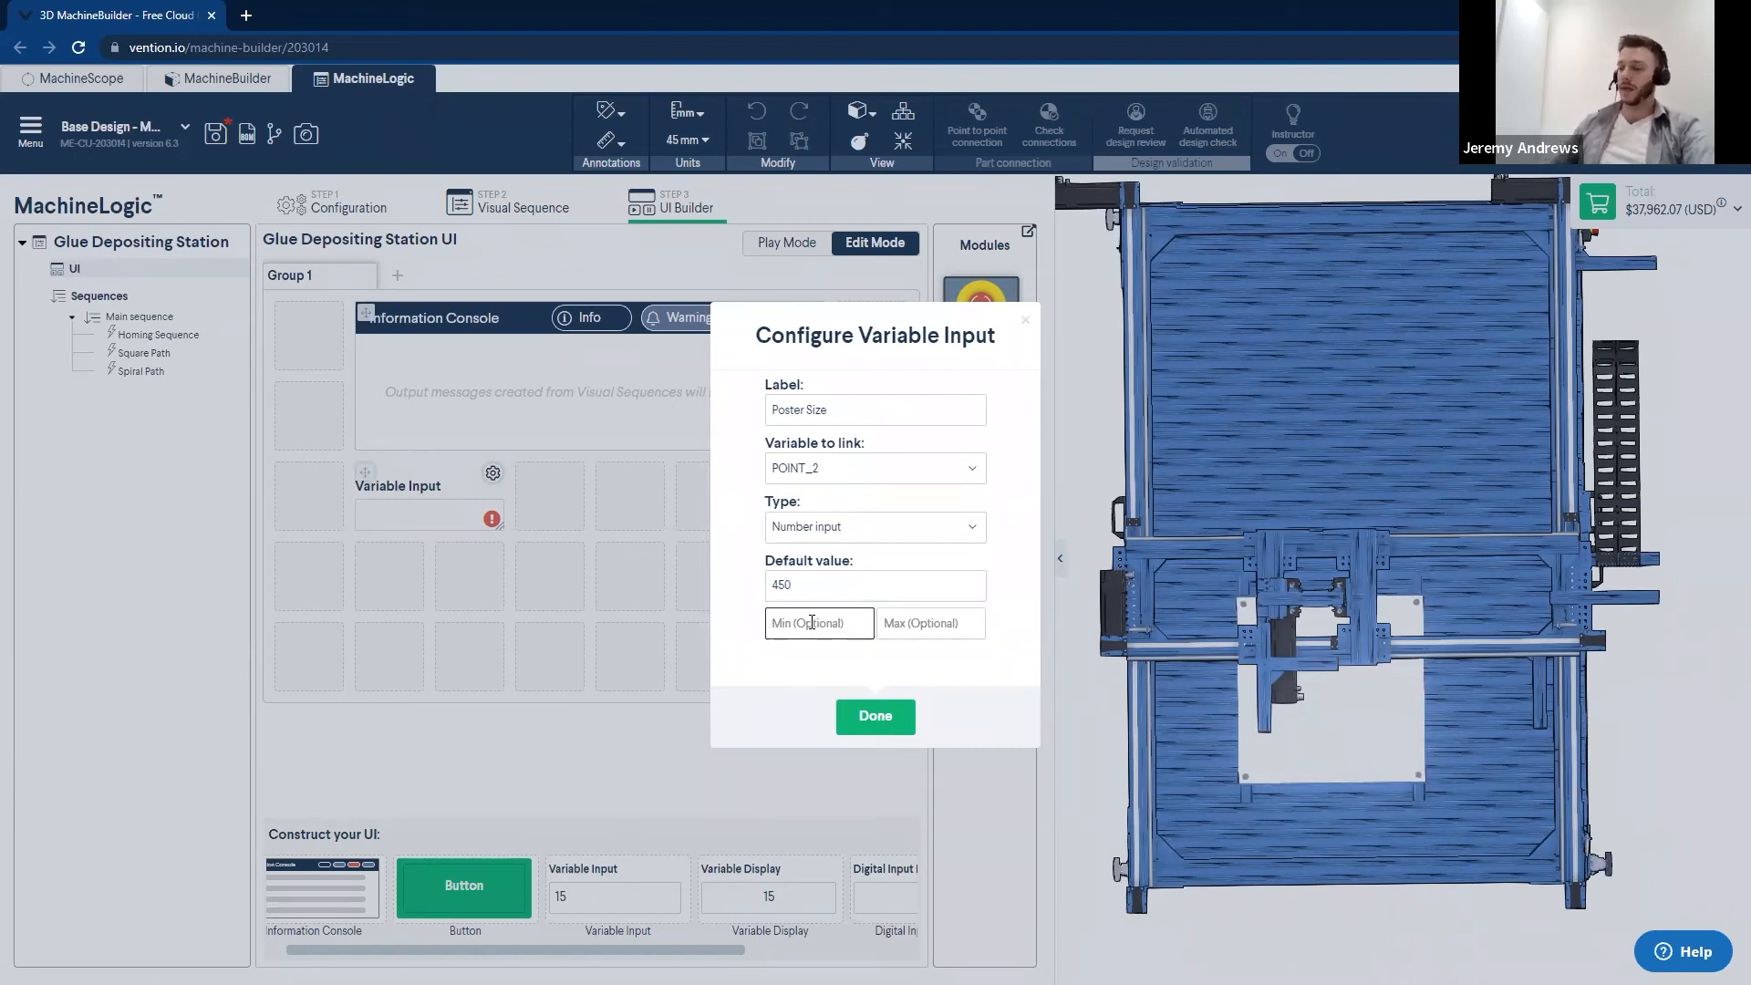
{"action": "type", "text": "100"}
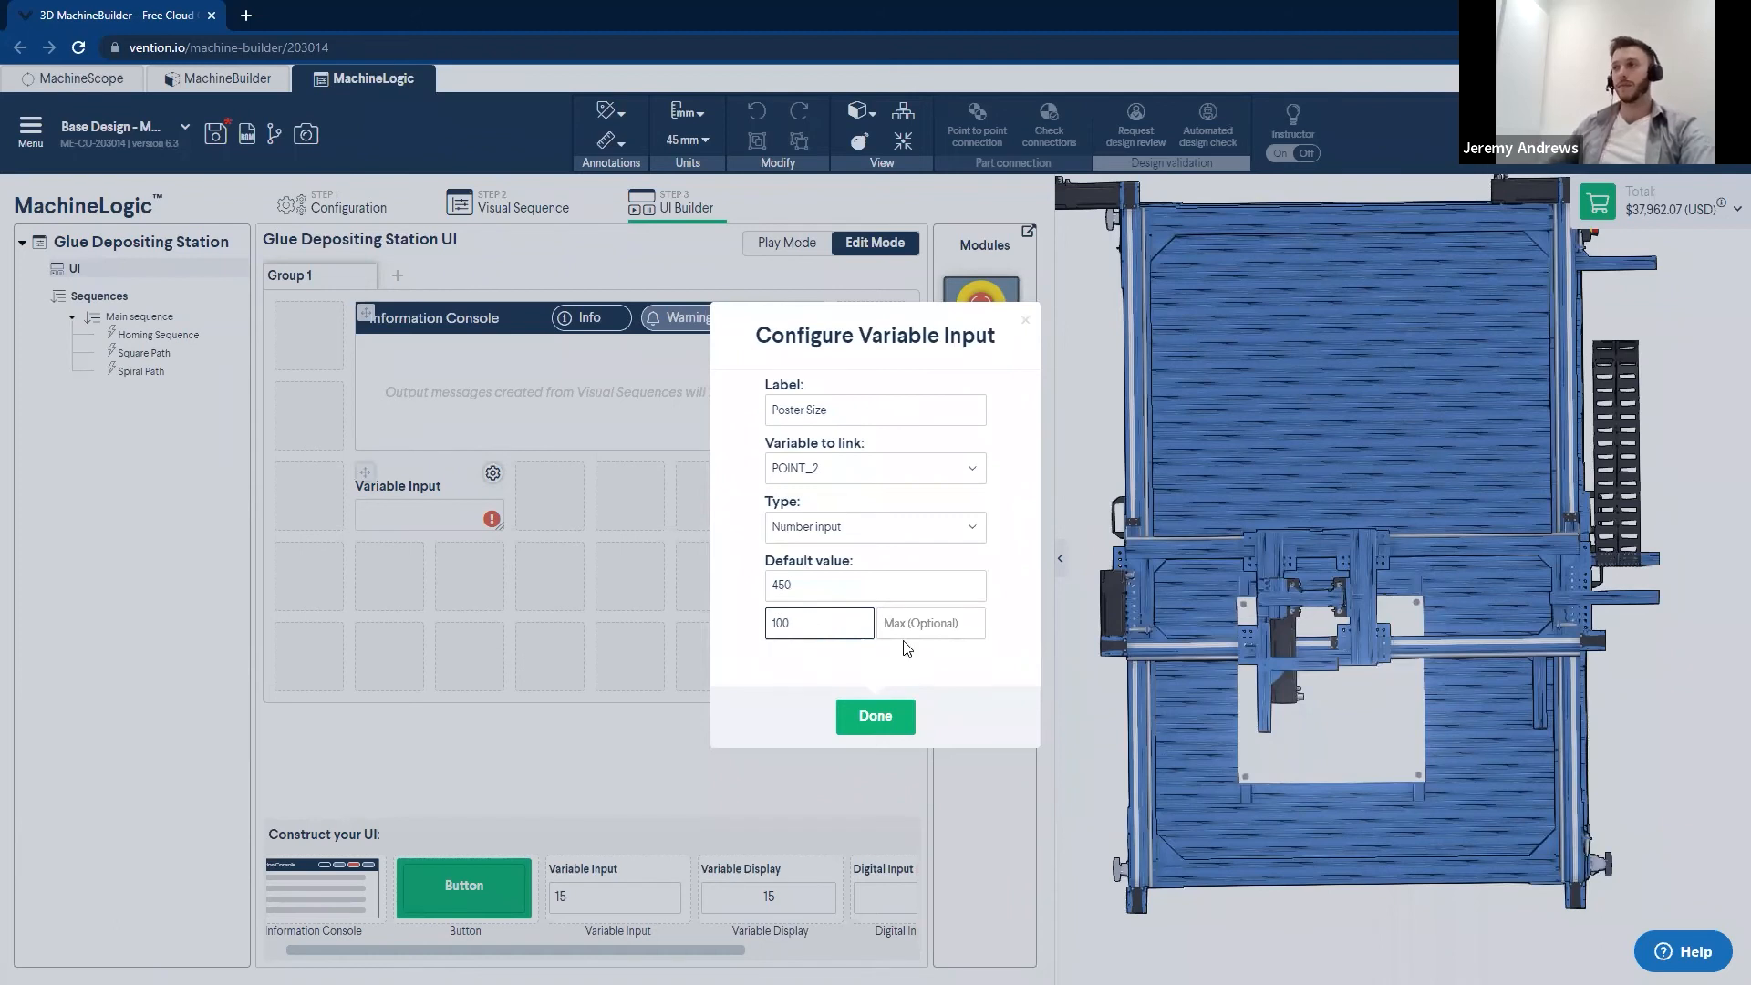
{"action": "left_click", "coordinate": [916, 624]}
{"action": "type", "text": "630"}
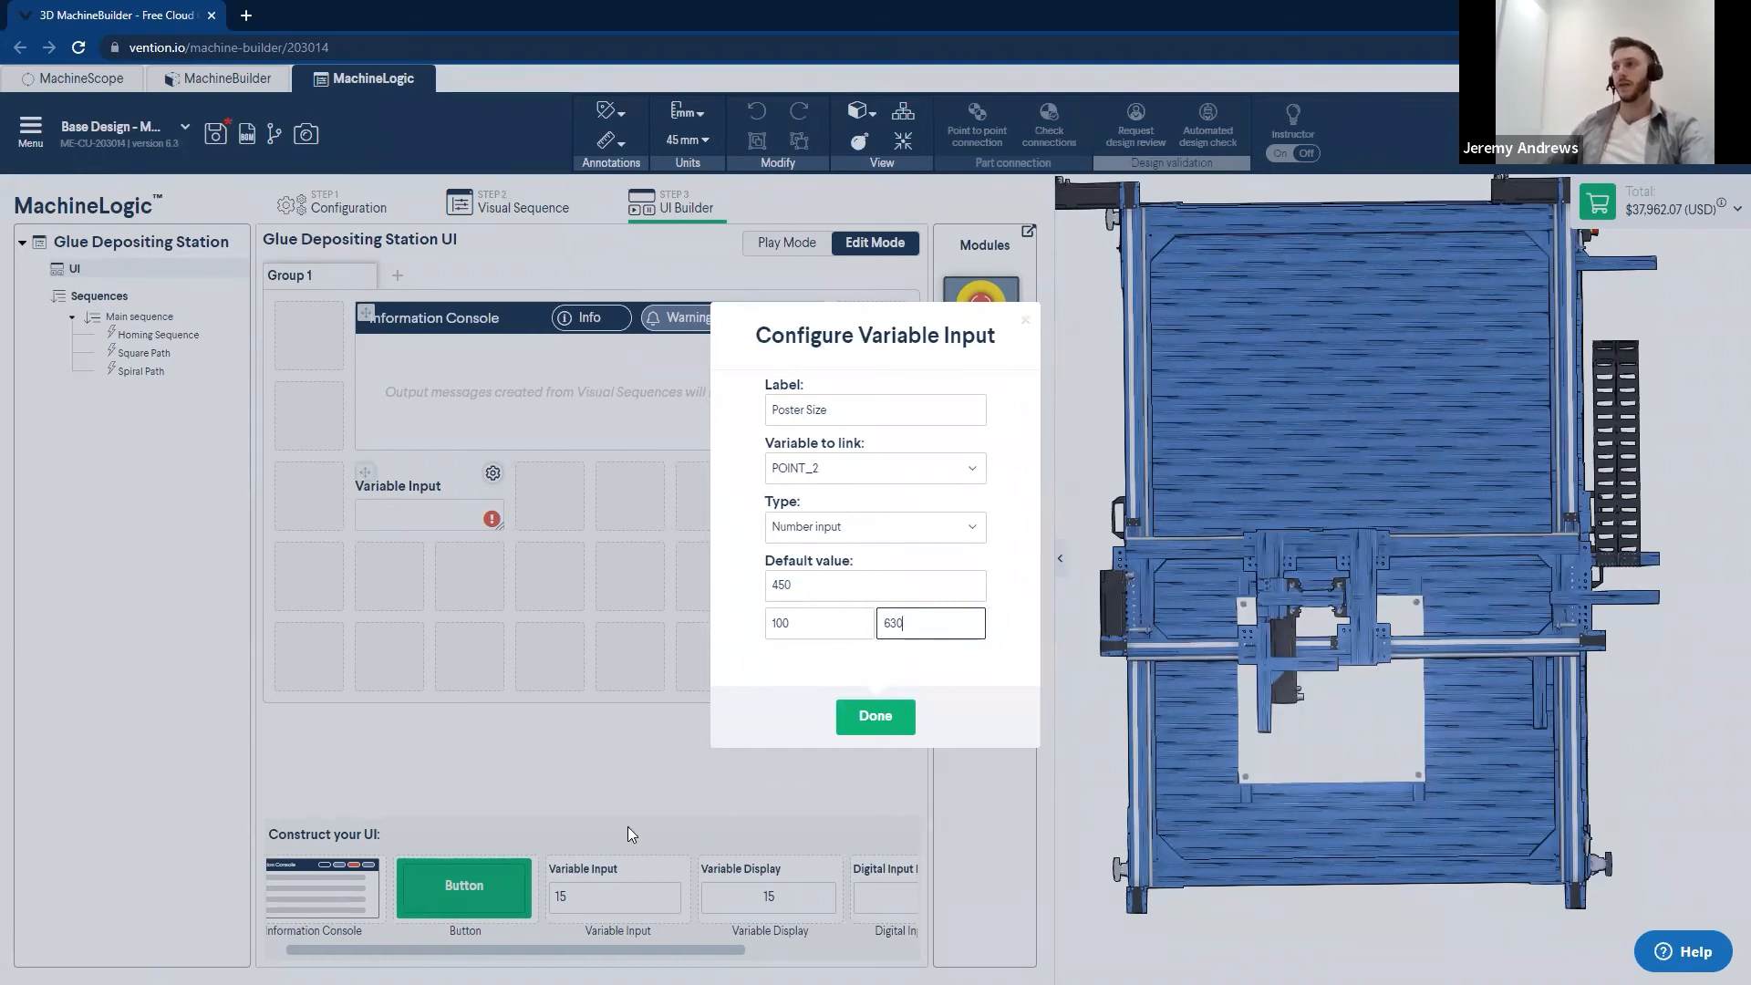
{"action": "left_click", "coordinate": [896, 723]}
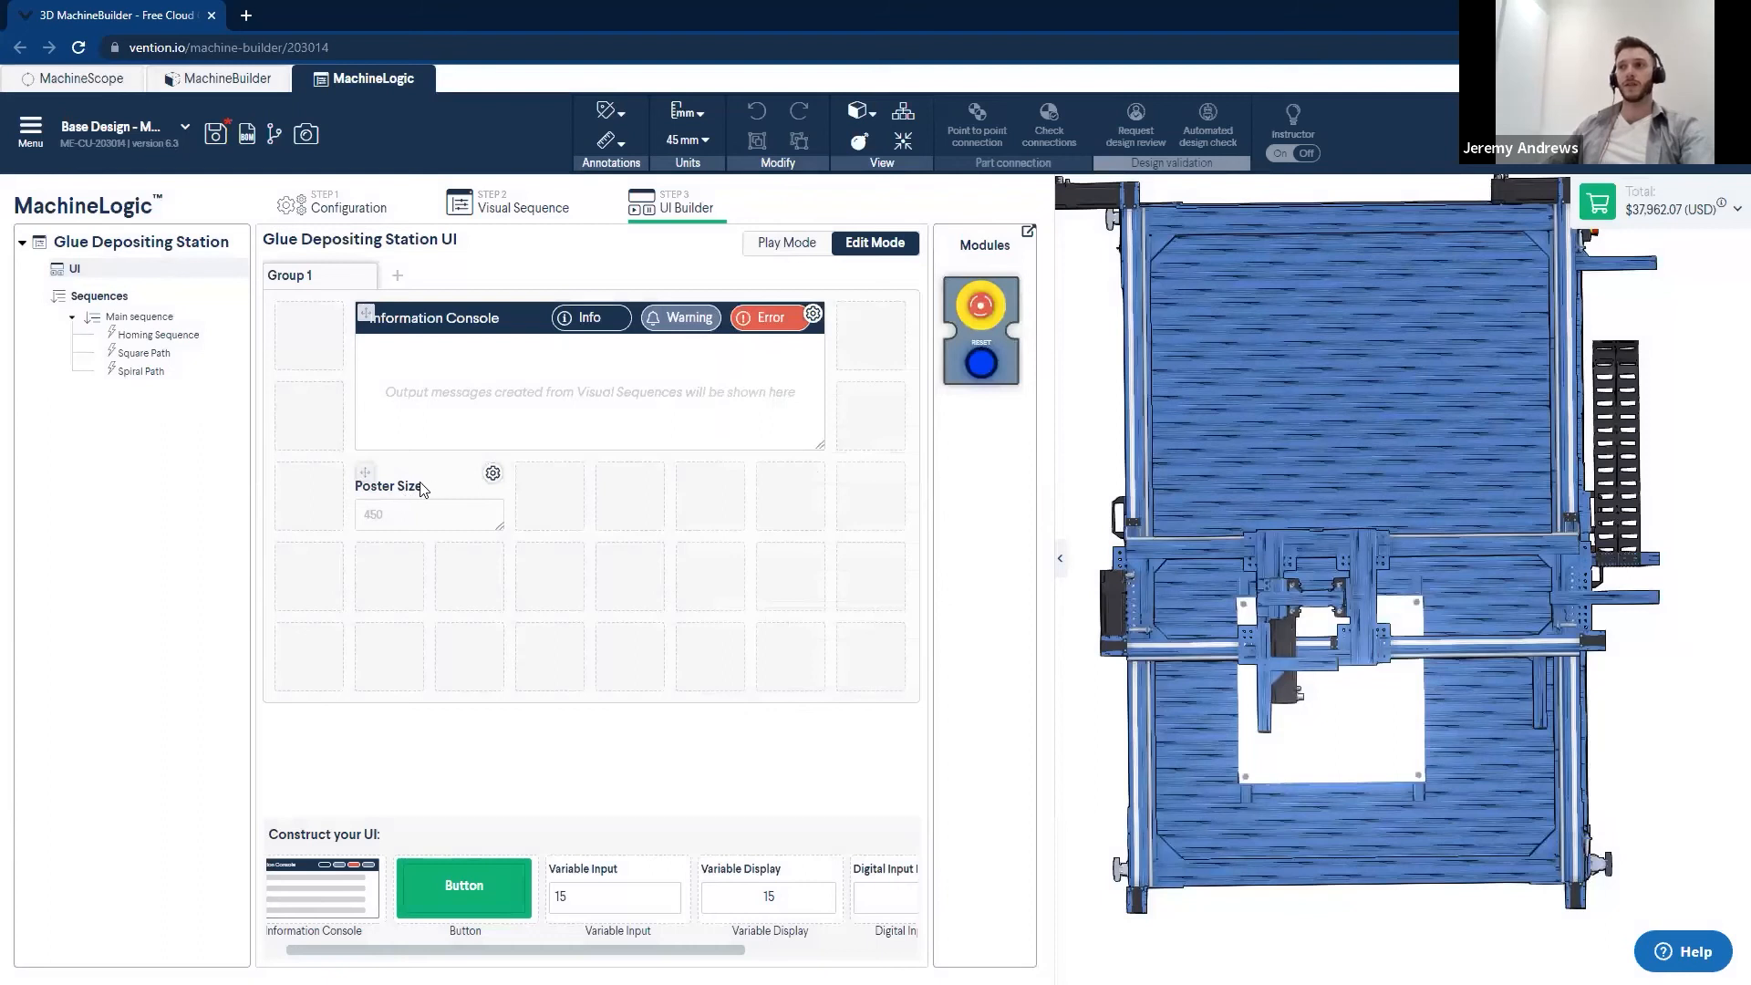
{"action": "left_click_drag", "start_coordinate": [500, 527], "coordinate": [571, 529]}
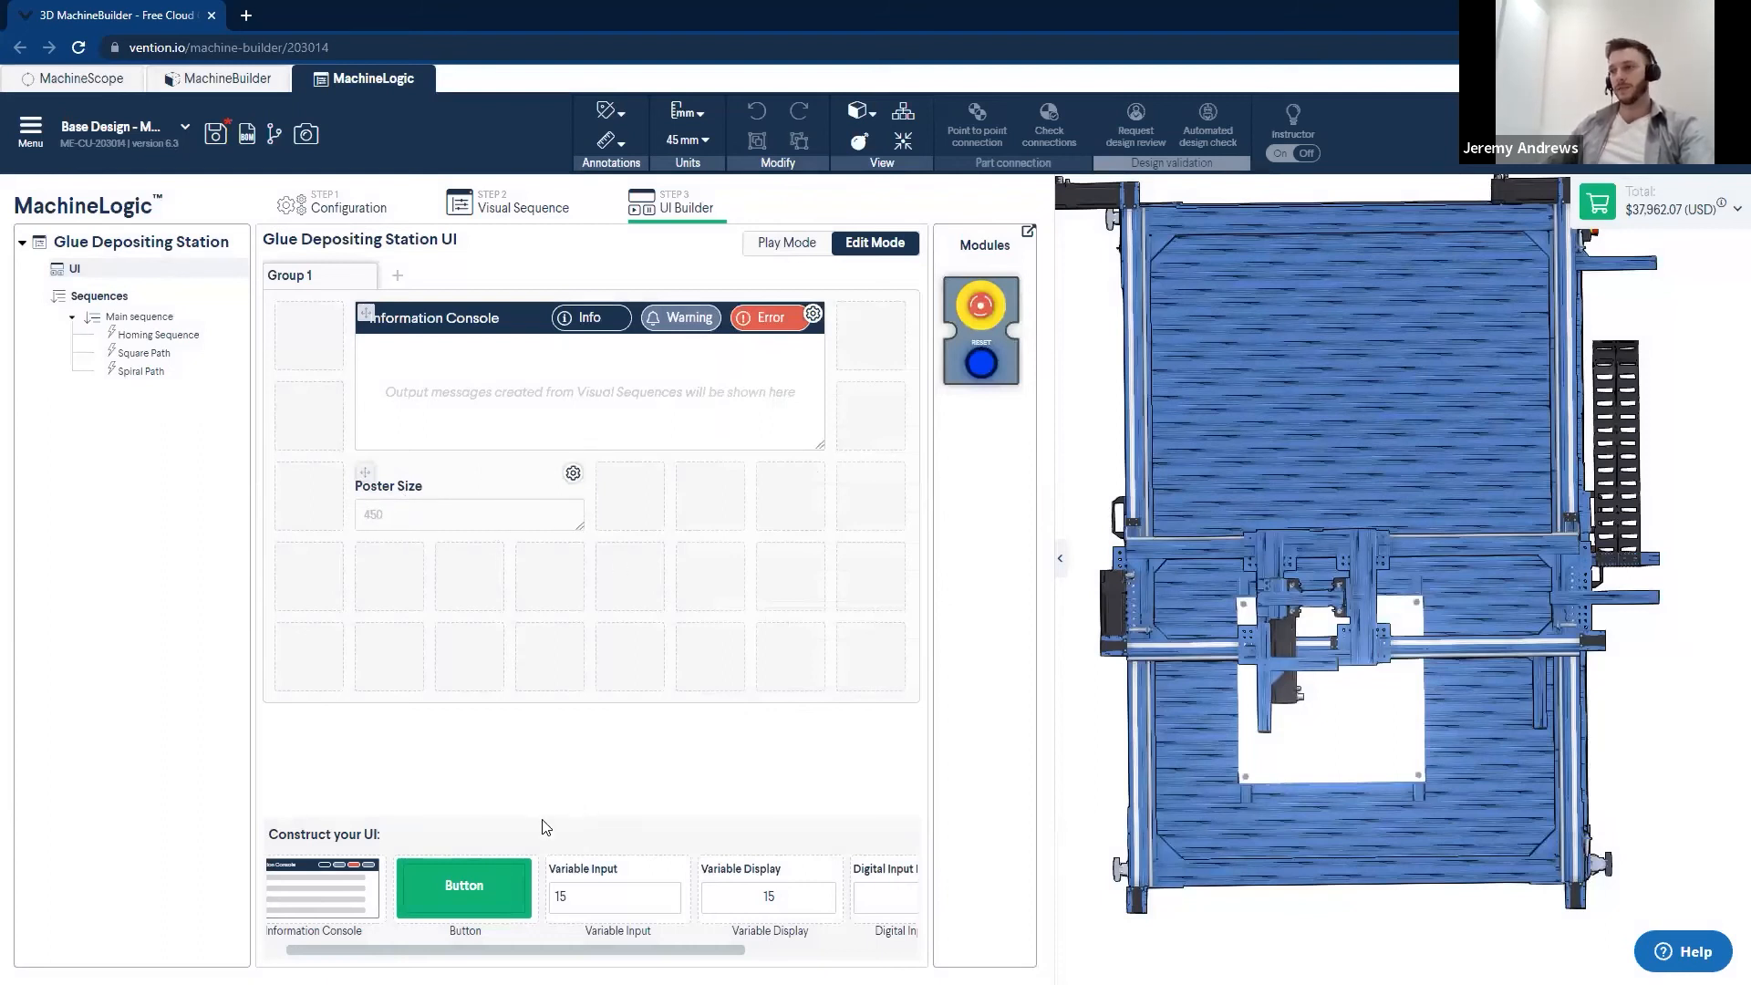
- Add a second Variable Input beside Poster Size, below the Information Console, and label it Spacing
{"action": "left_click_drag", "start_coordinate": [604, 878], "coordinate": [679, 515]}
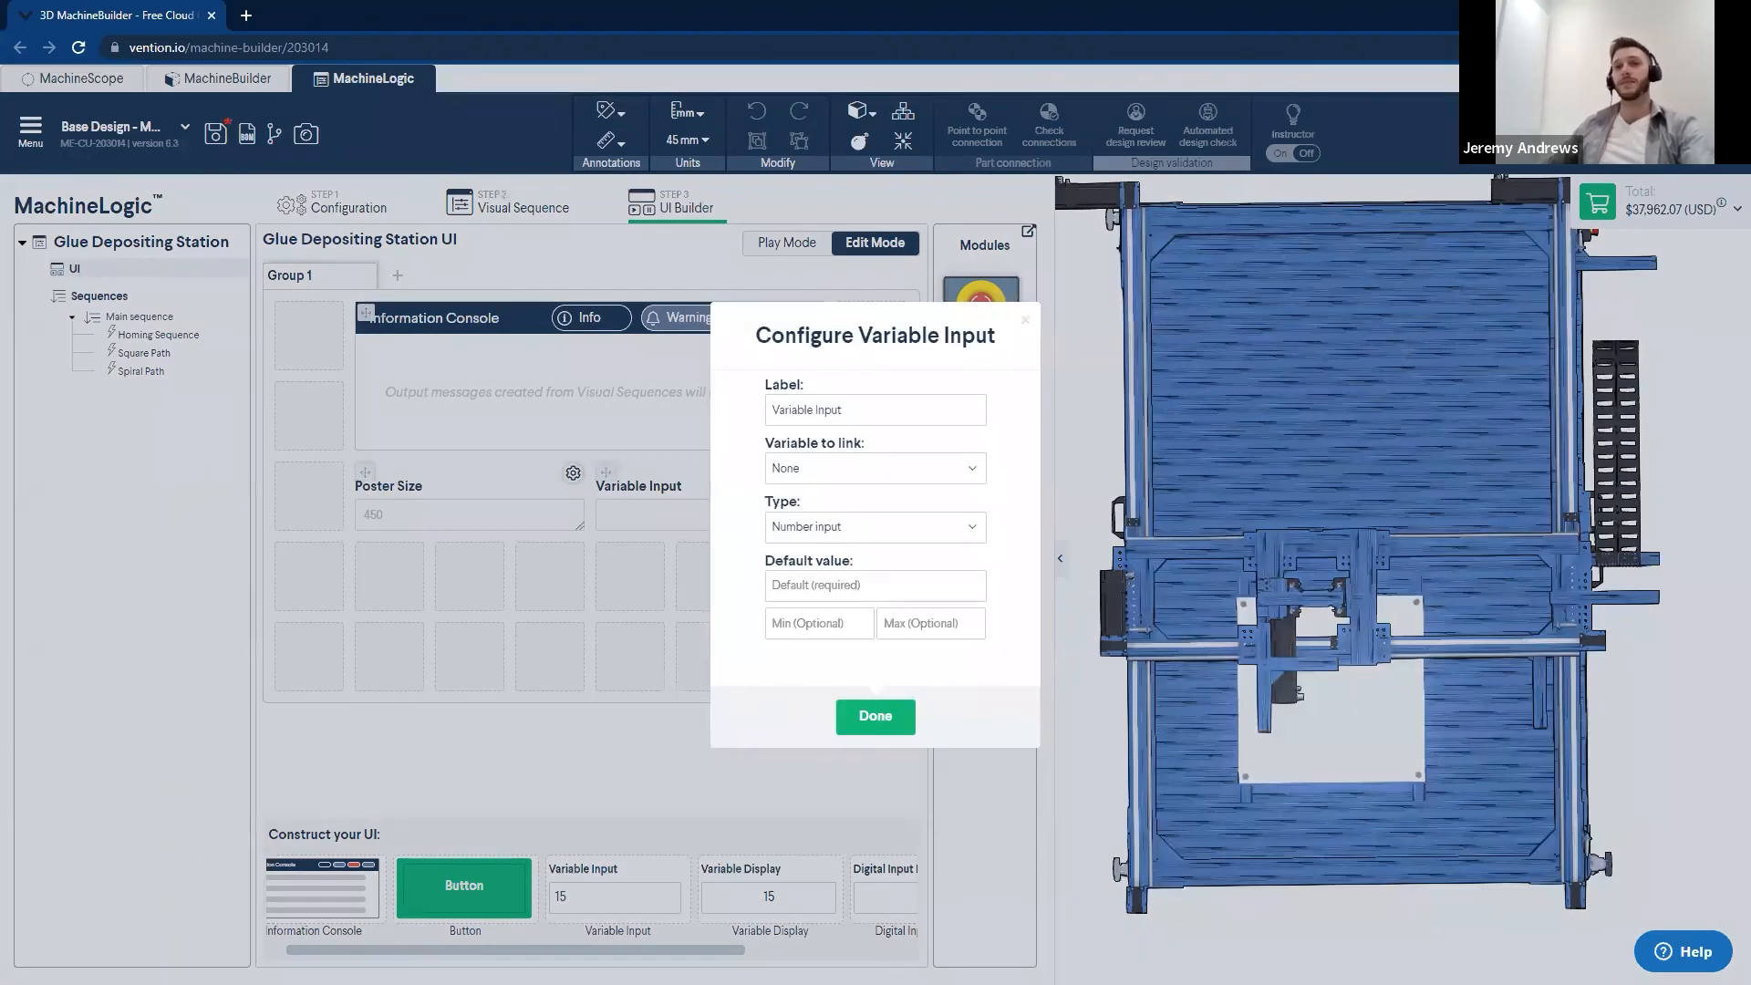
{"action": "left_click", "coordinate": [892, 410]}
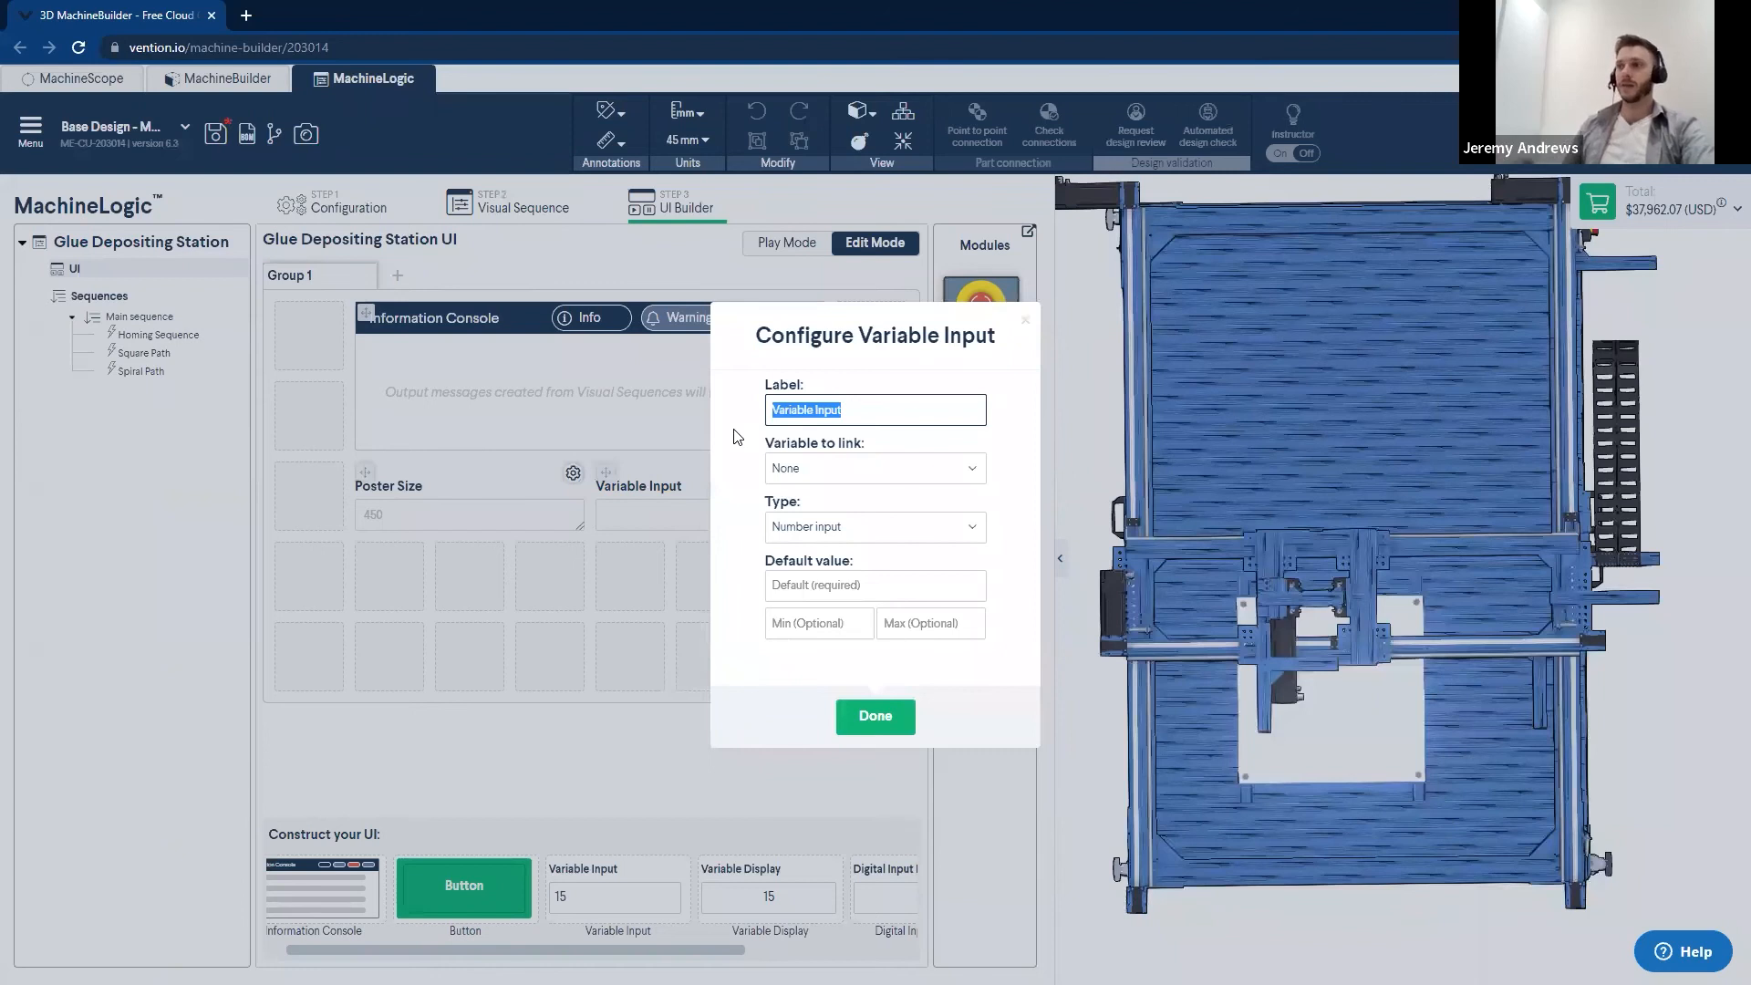
{"action": "type", "text": "Spacing"}
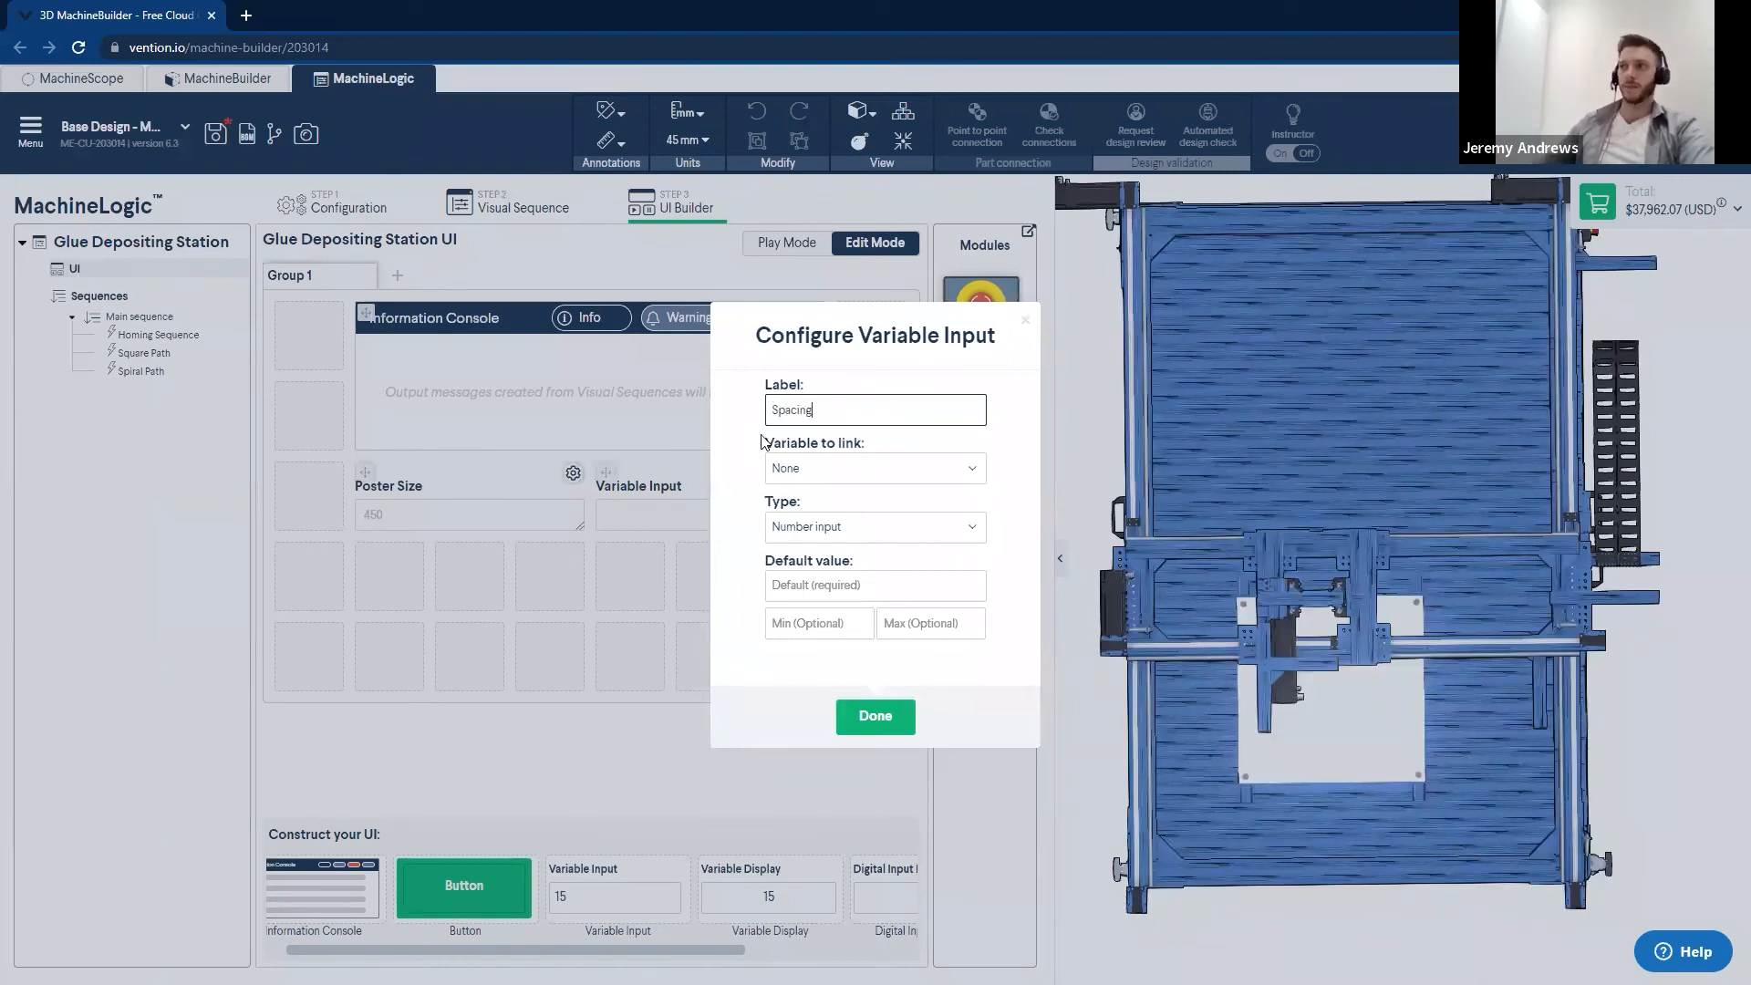
- Link the Spacing input to the SPACING variable and make its type Predefined values with 50, 75, 100 and 125
{"action": "left_click", "coordinate": [906, 480]}
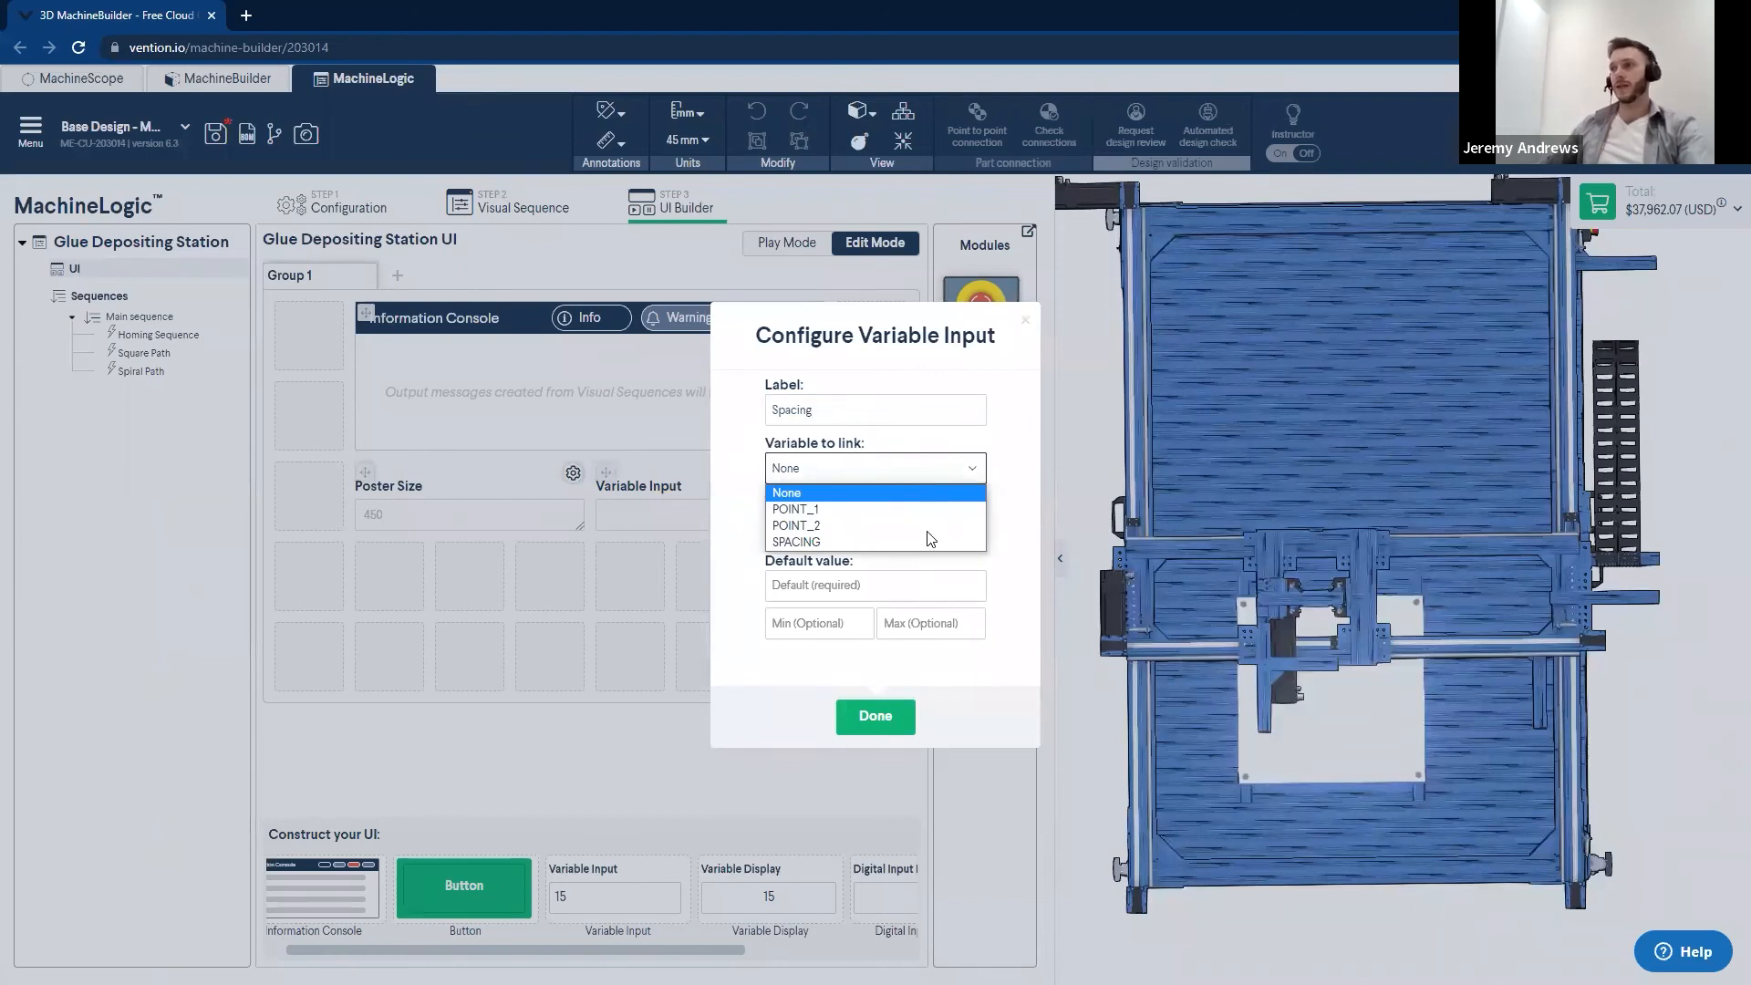
{"action": "left_click", "coordinate": [796, 541]}
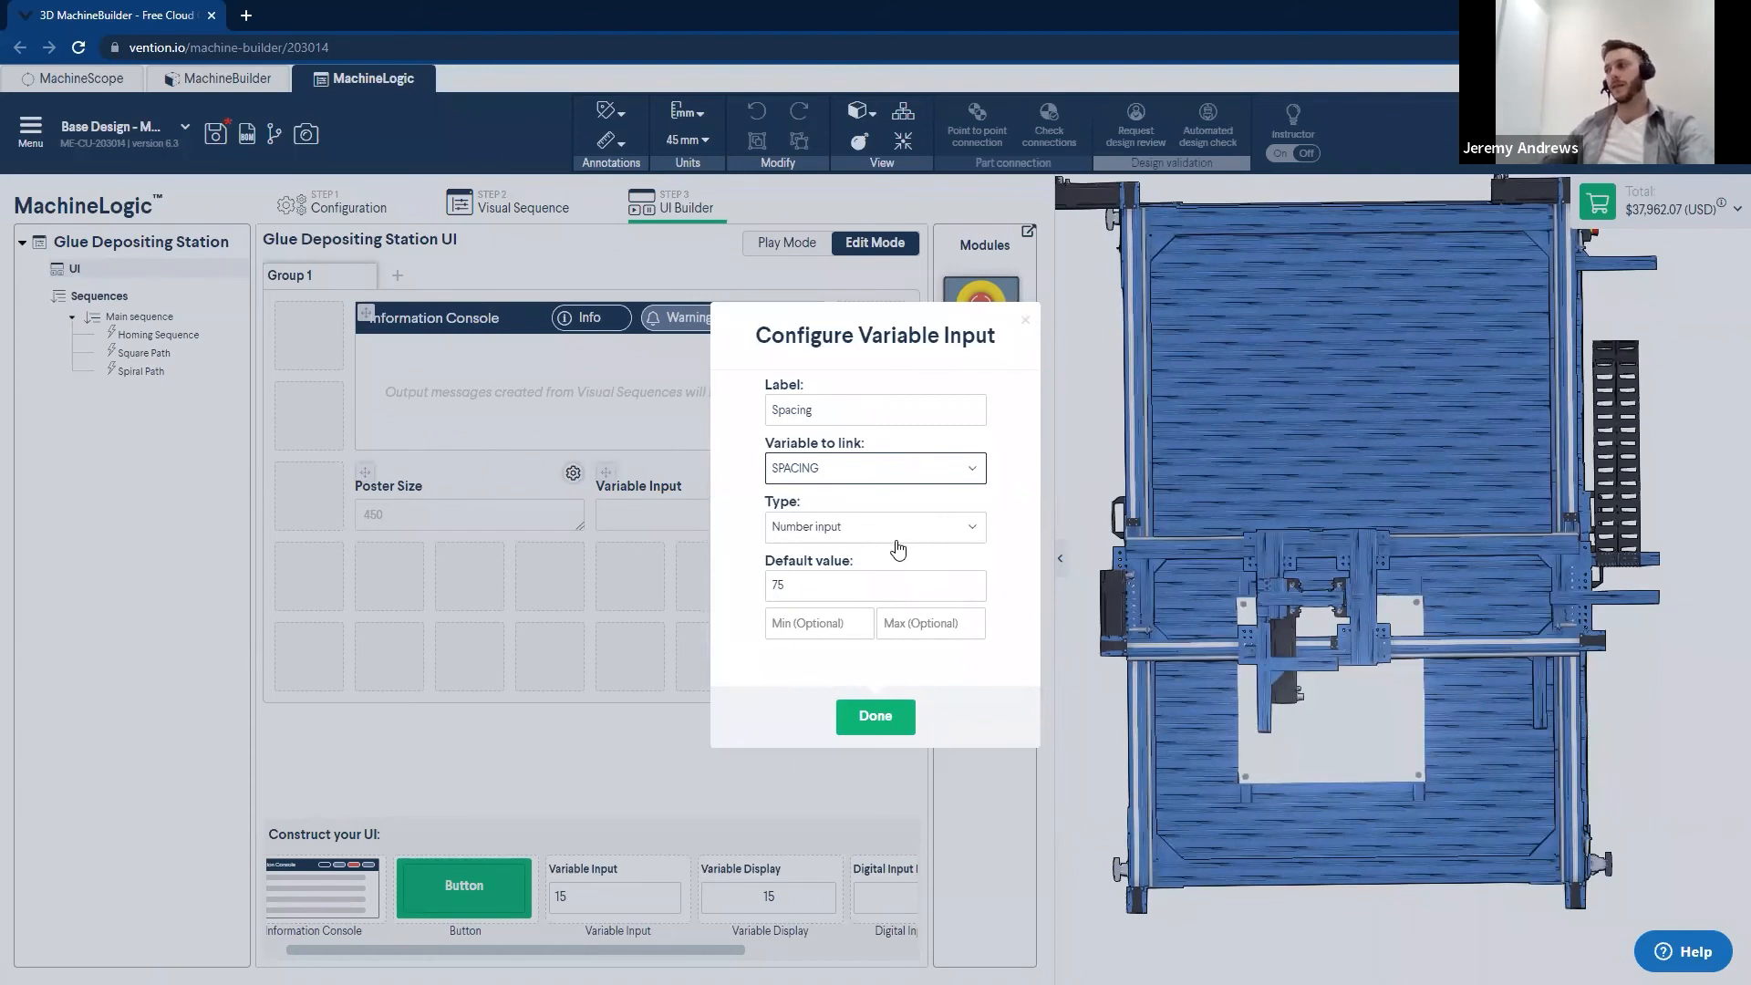
{"action": "left_click", "coordinate": [885, 537]}
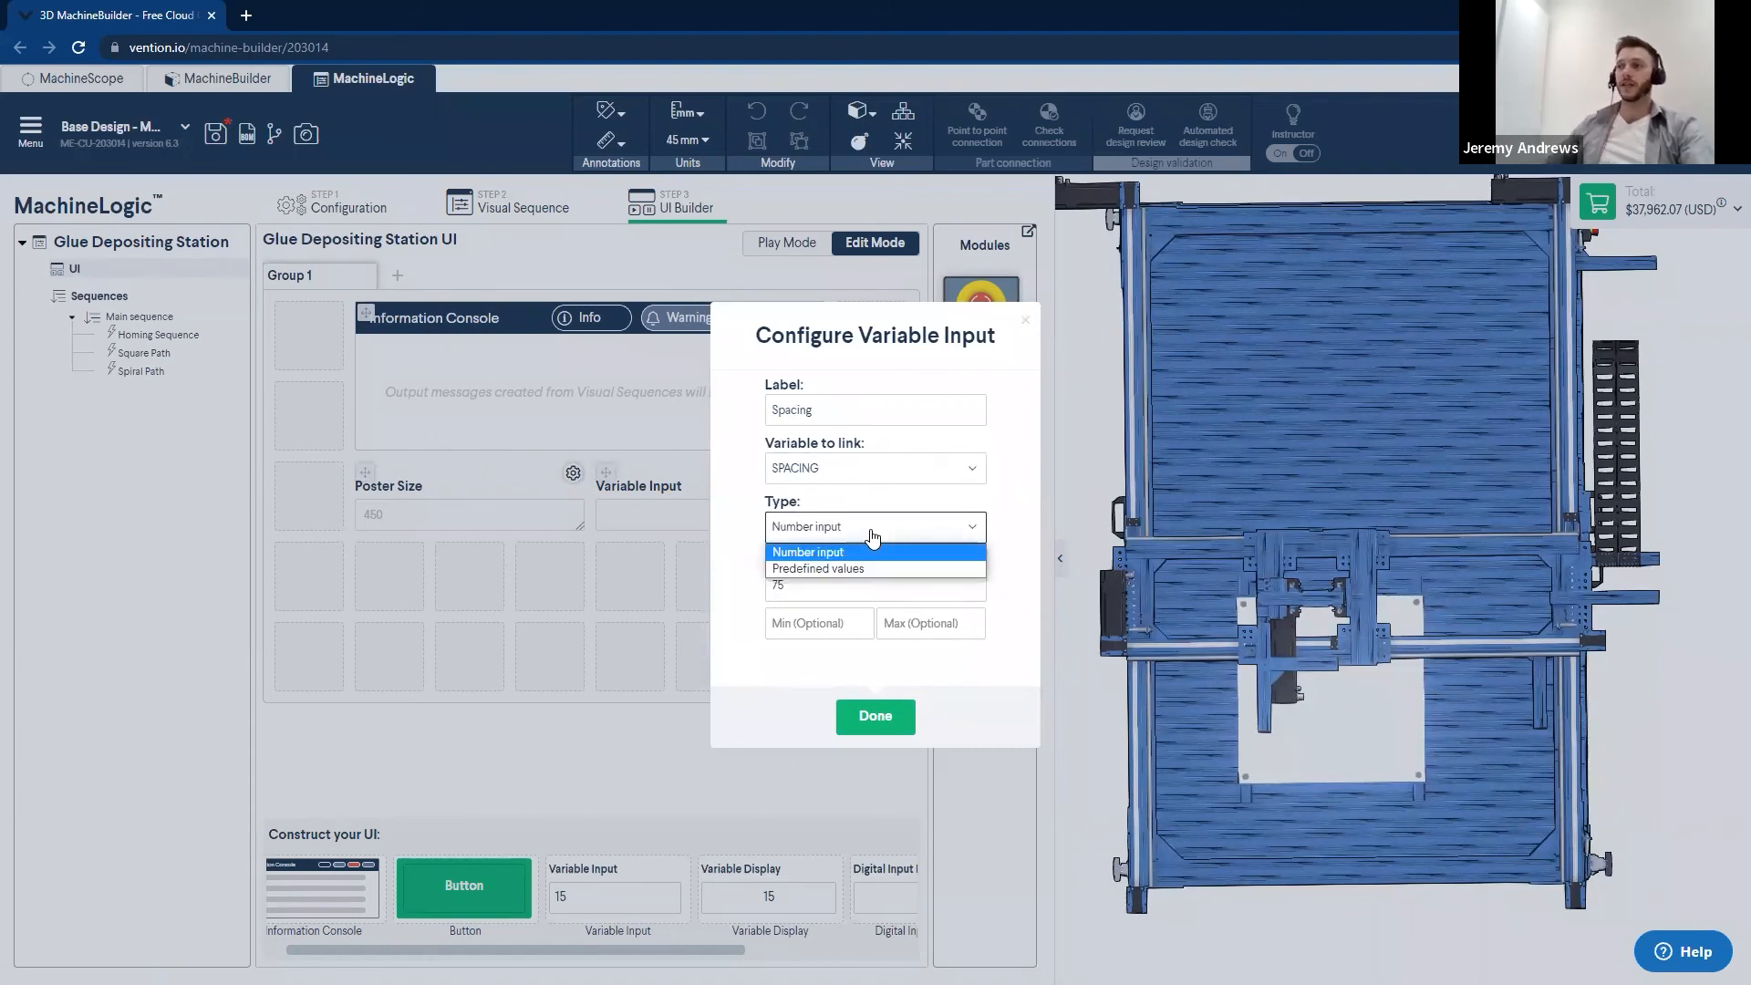
{"action": "left_click", "coordinate": [808, 569]}
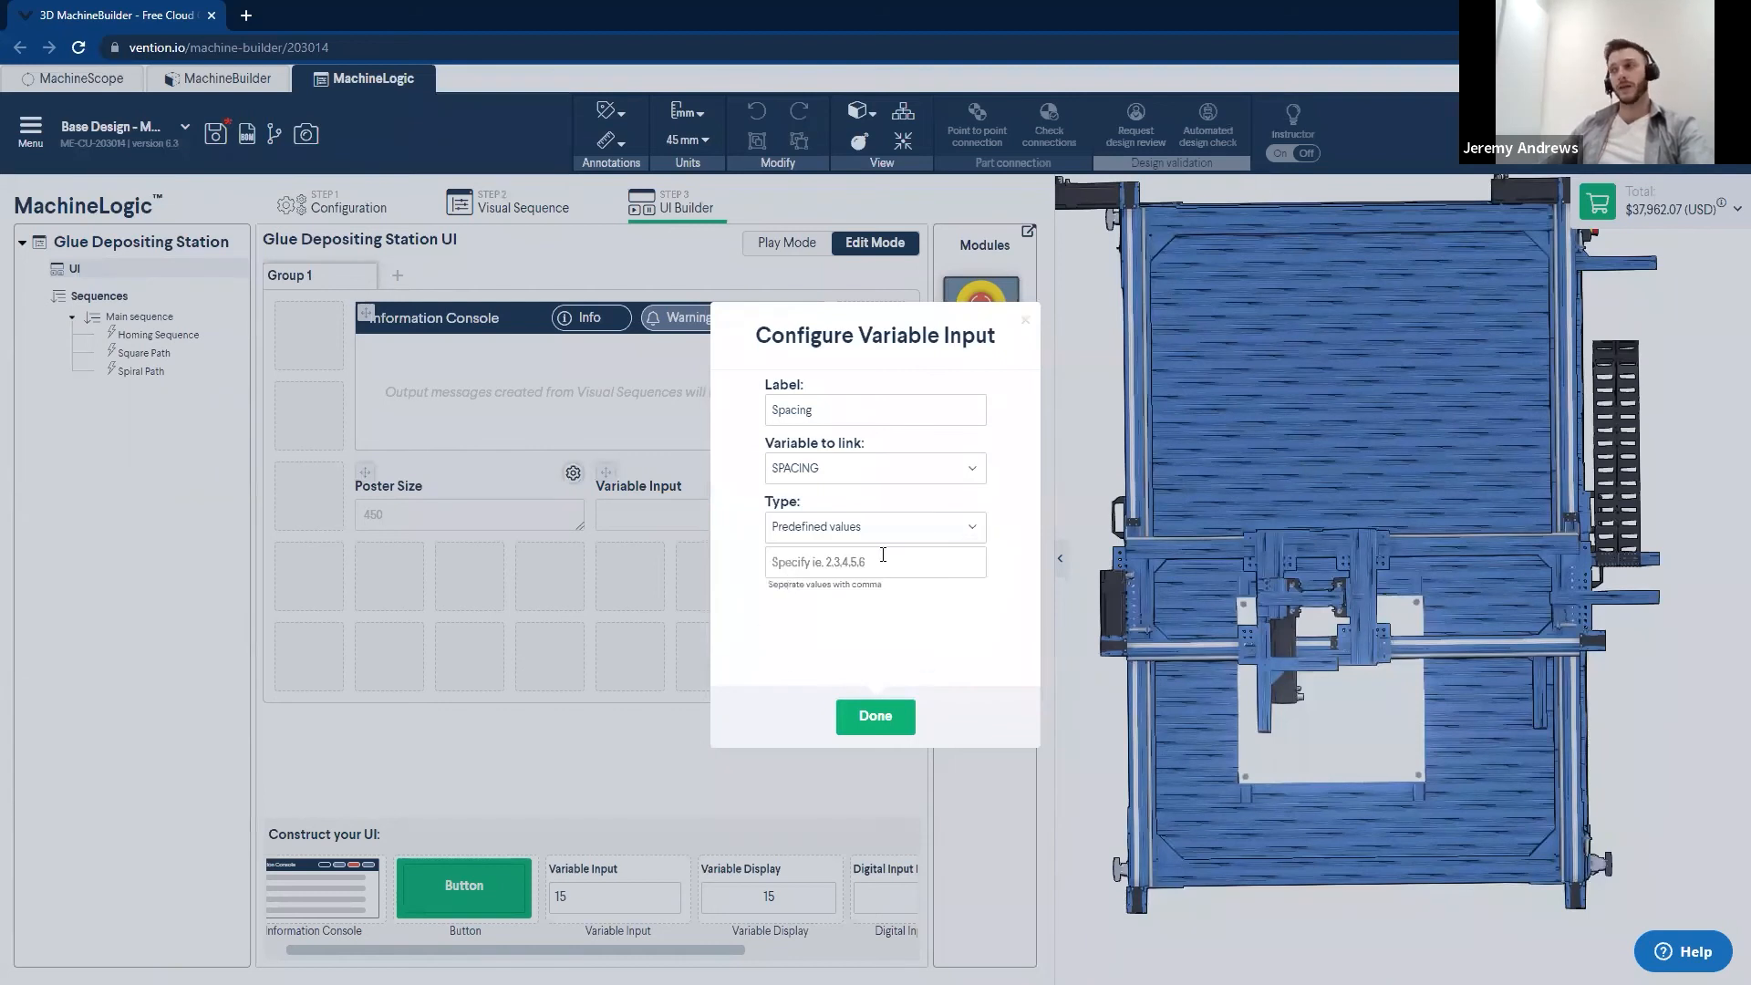
{"action": "left_click", "coordinate": [886, 563]}
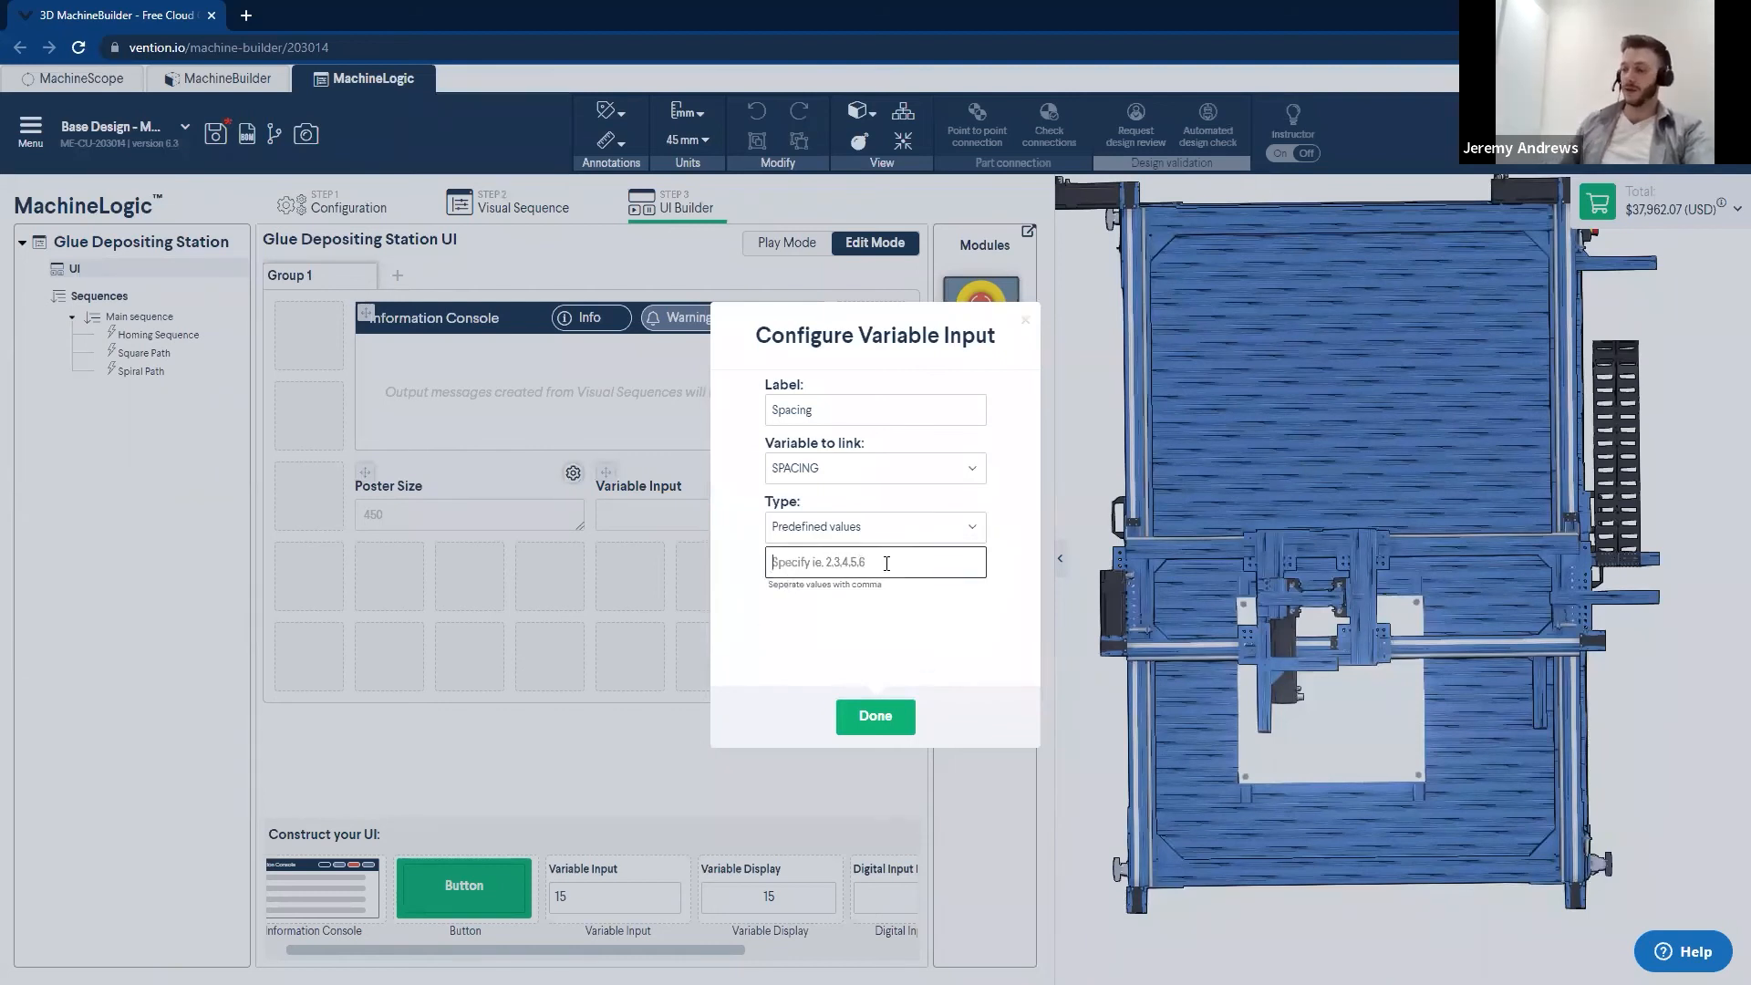
{"action": "type", "text": "50, 75, 100, 125"}
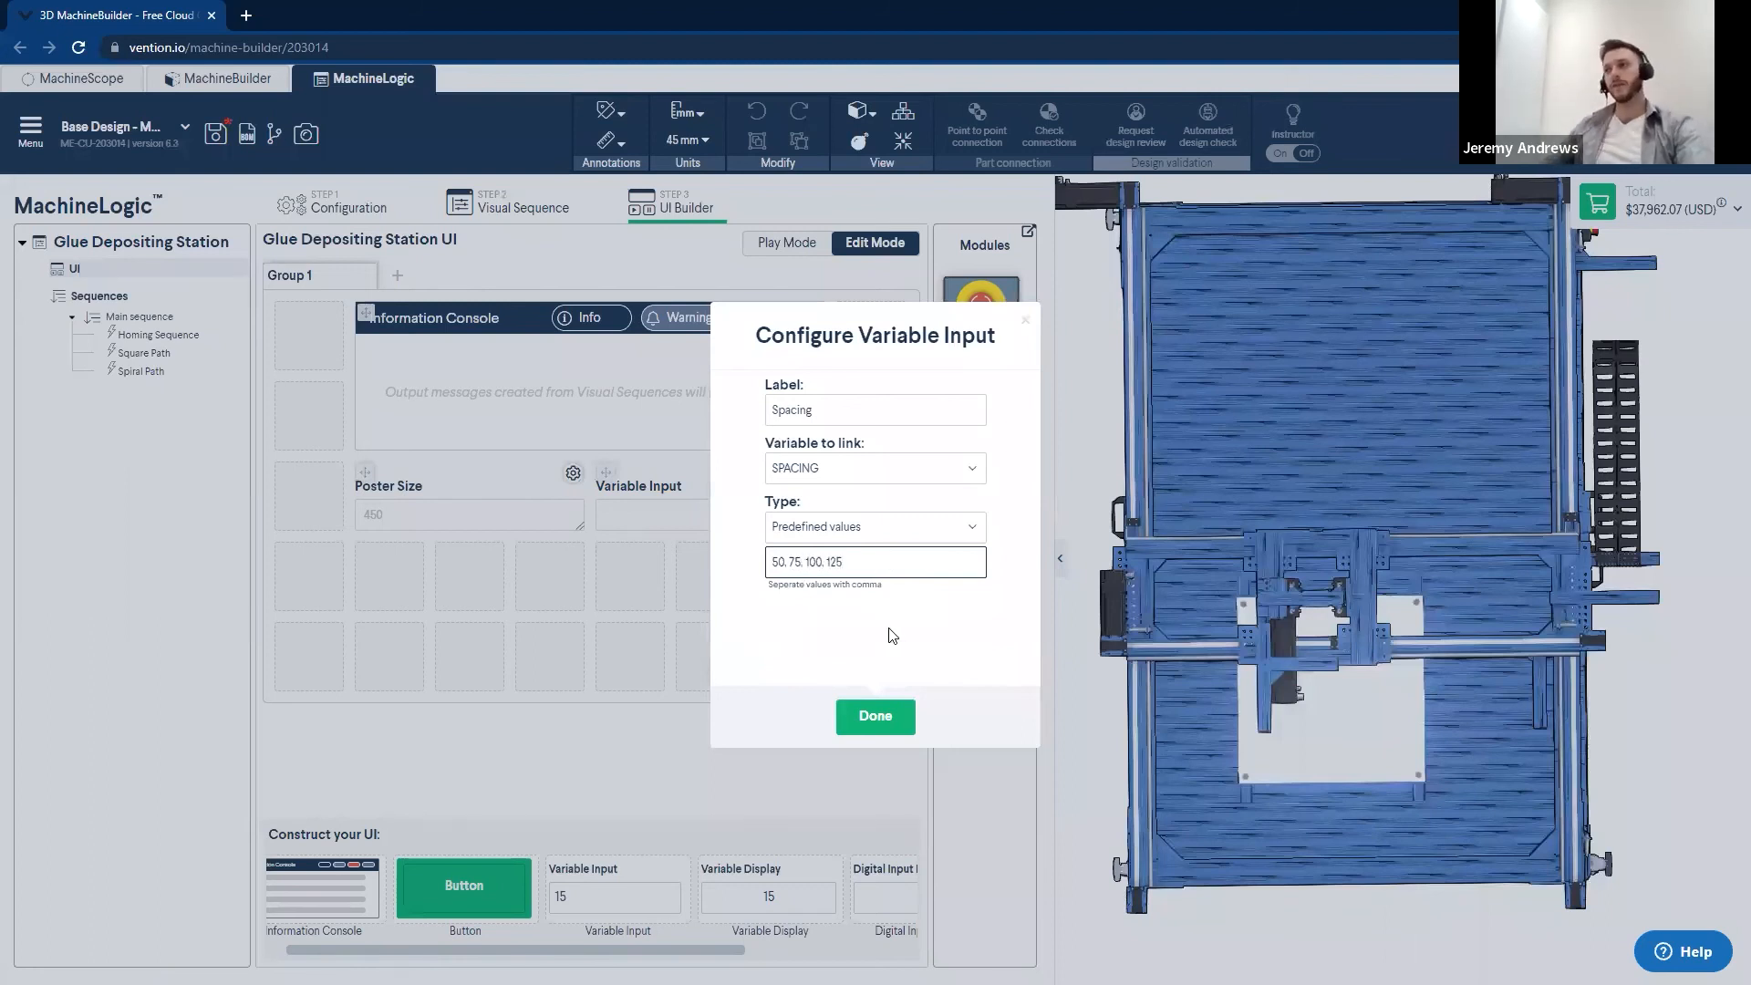
{"action": "left_click", "coordinate": [891, 629]}
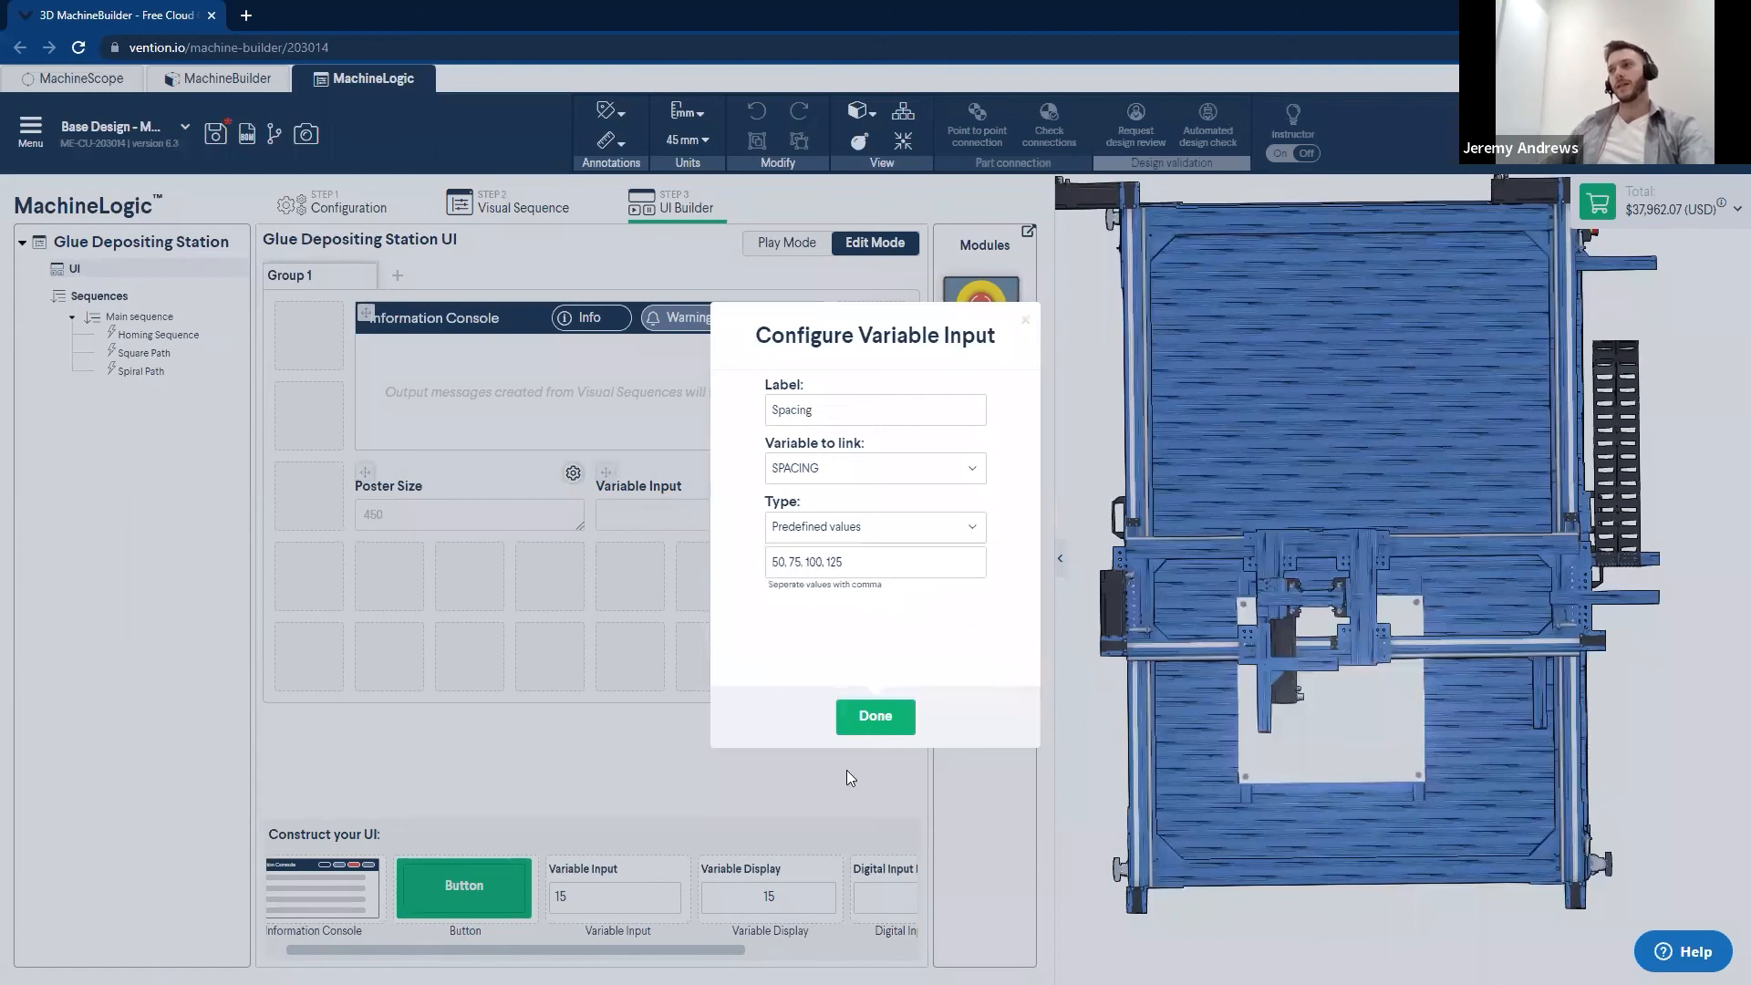
{"action": "left_click", "coordinate": [876, 717]}
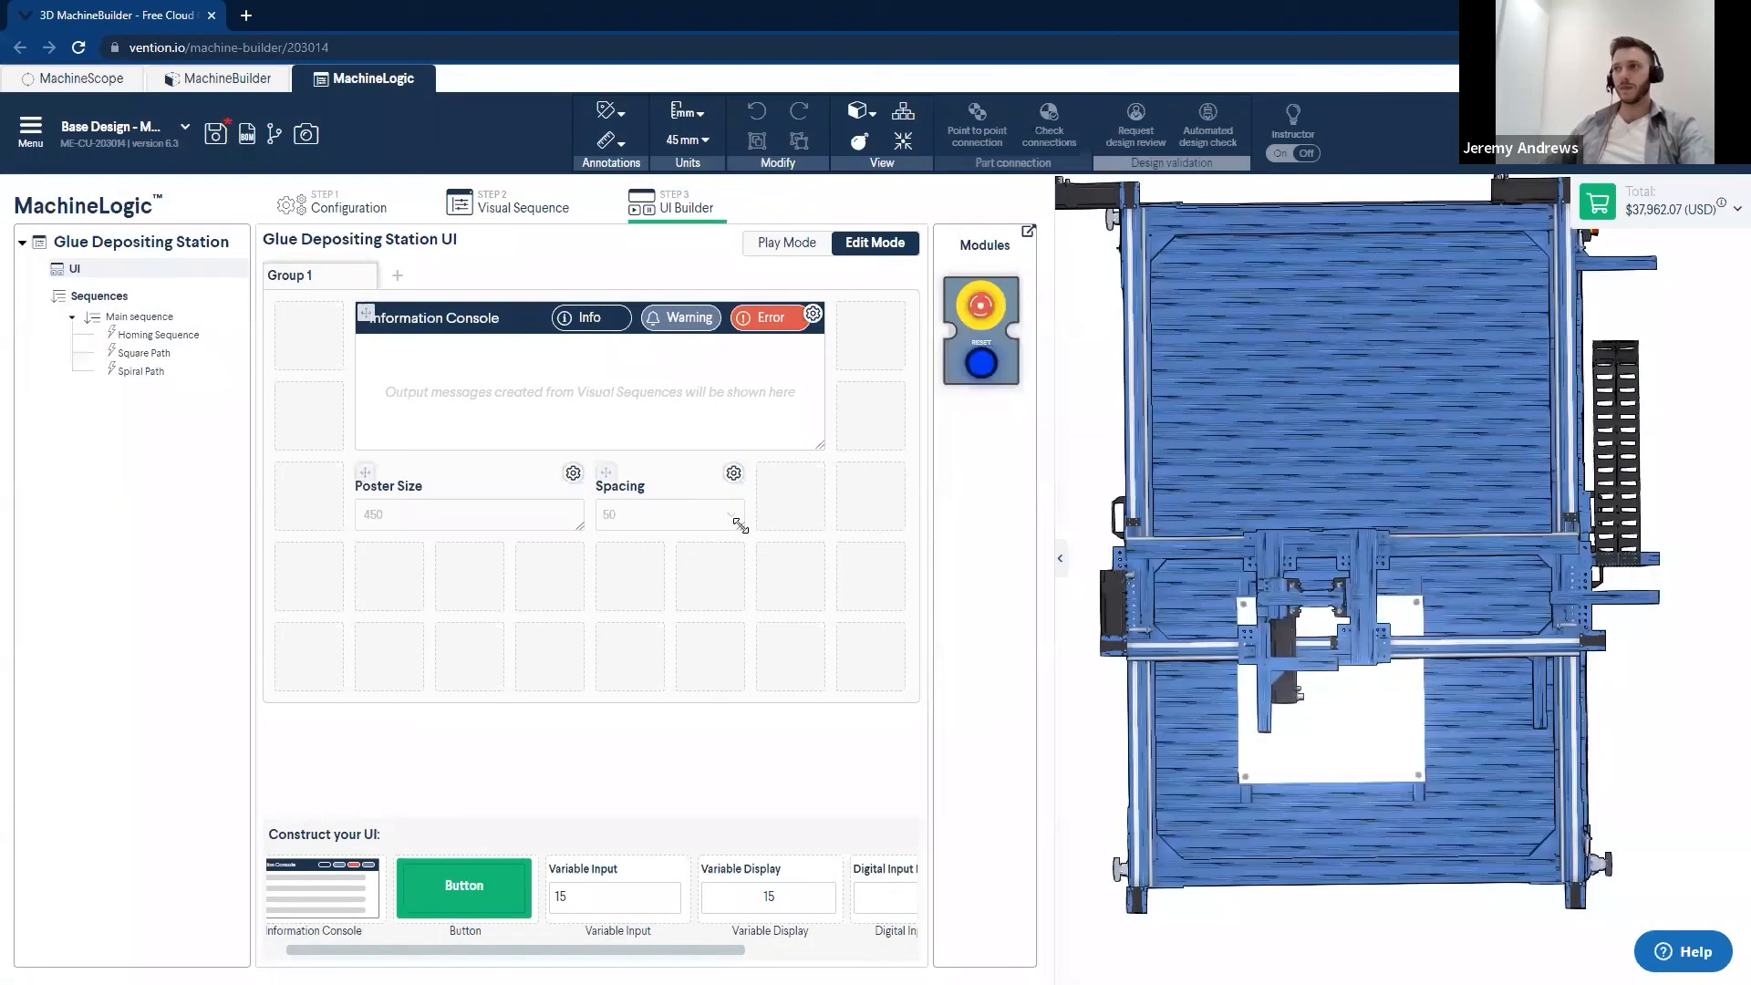
- Preview the operator UI in Play Mode, trying a Poster Size of 500 and checking the choices offered for Spacing
{"action": "left_click", "coordinate": [803, 251]}
{"action": "left_click_drag", "start_coordinate": [438, 511], "coordinate": [341, 524]}
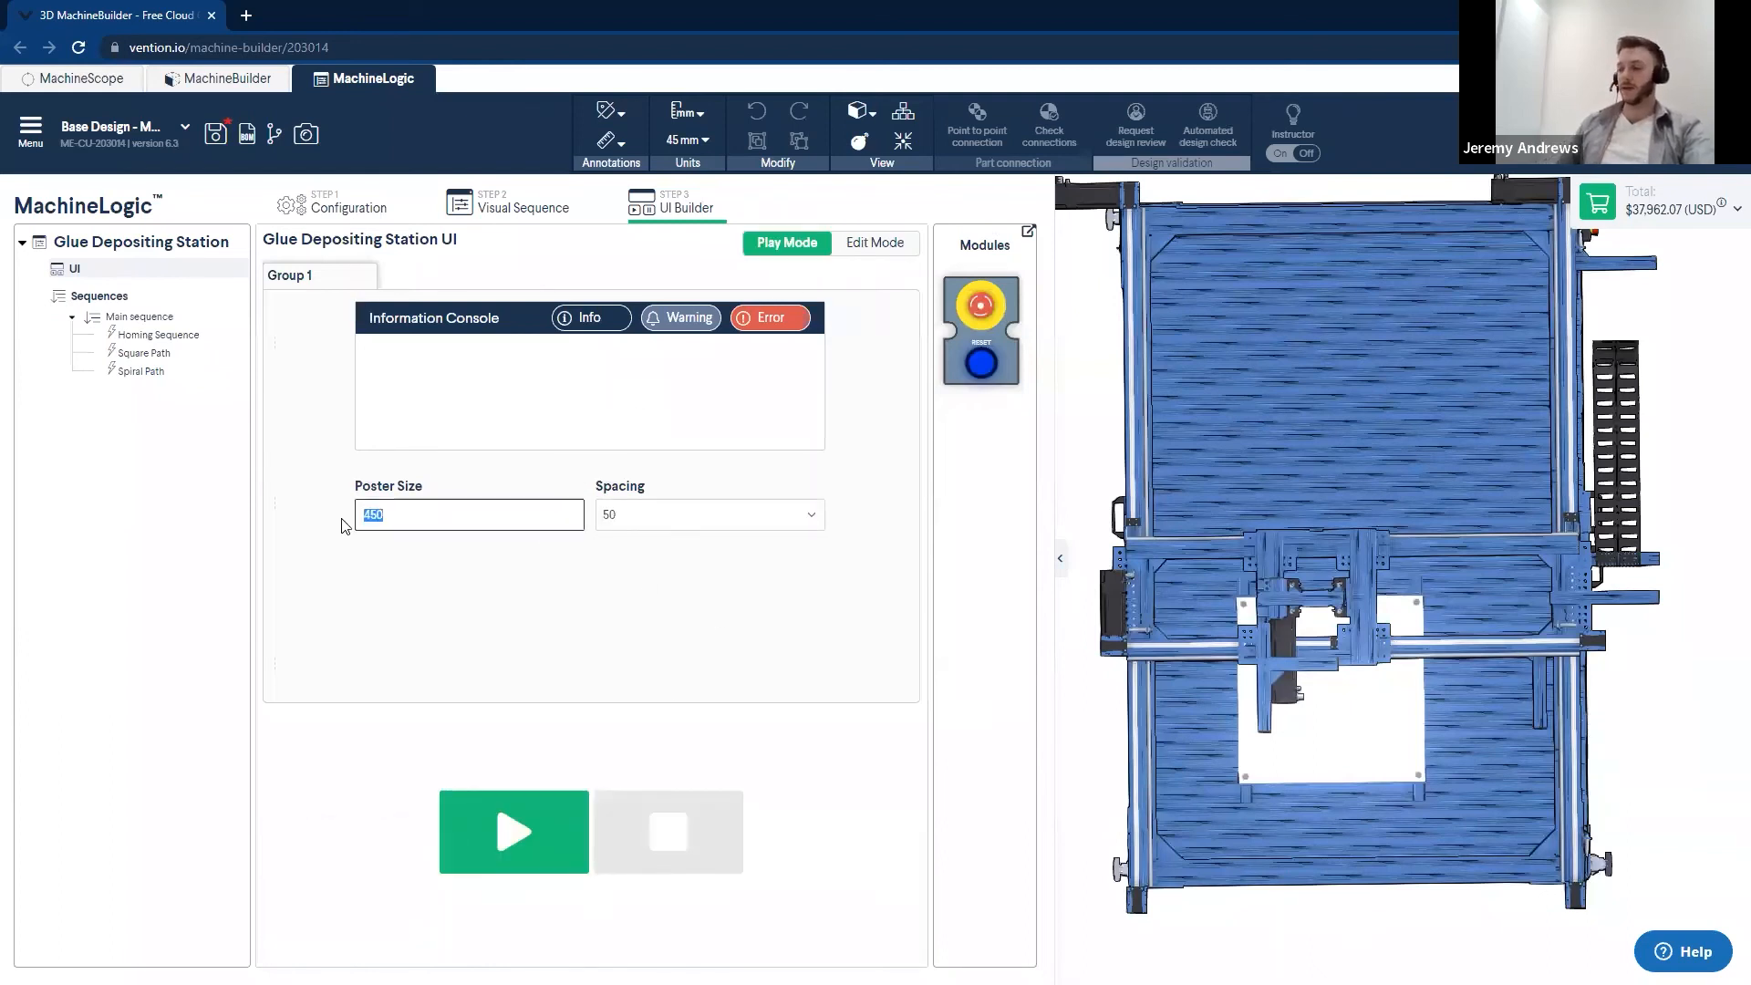
{"action": "left_click", "coordinate": [640, 694]}
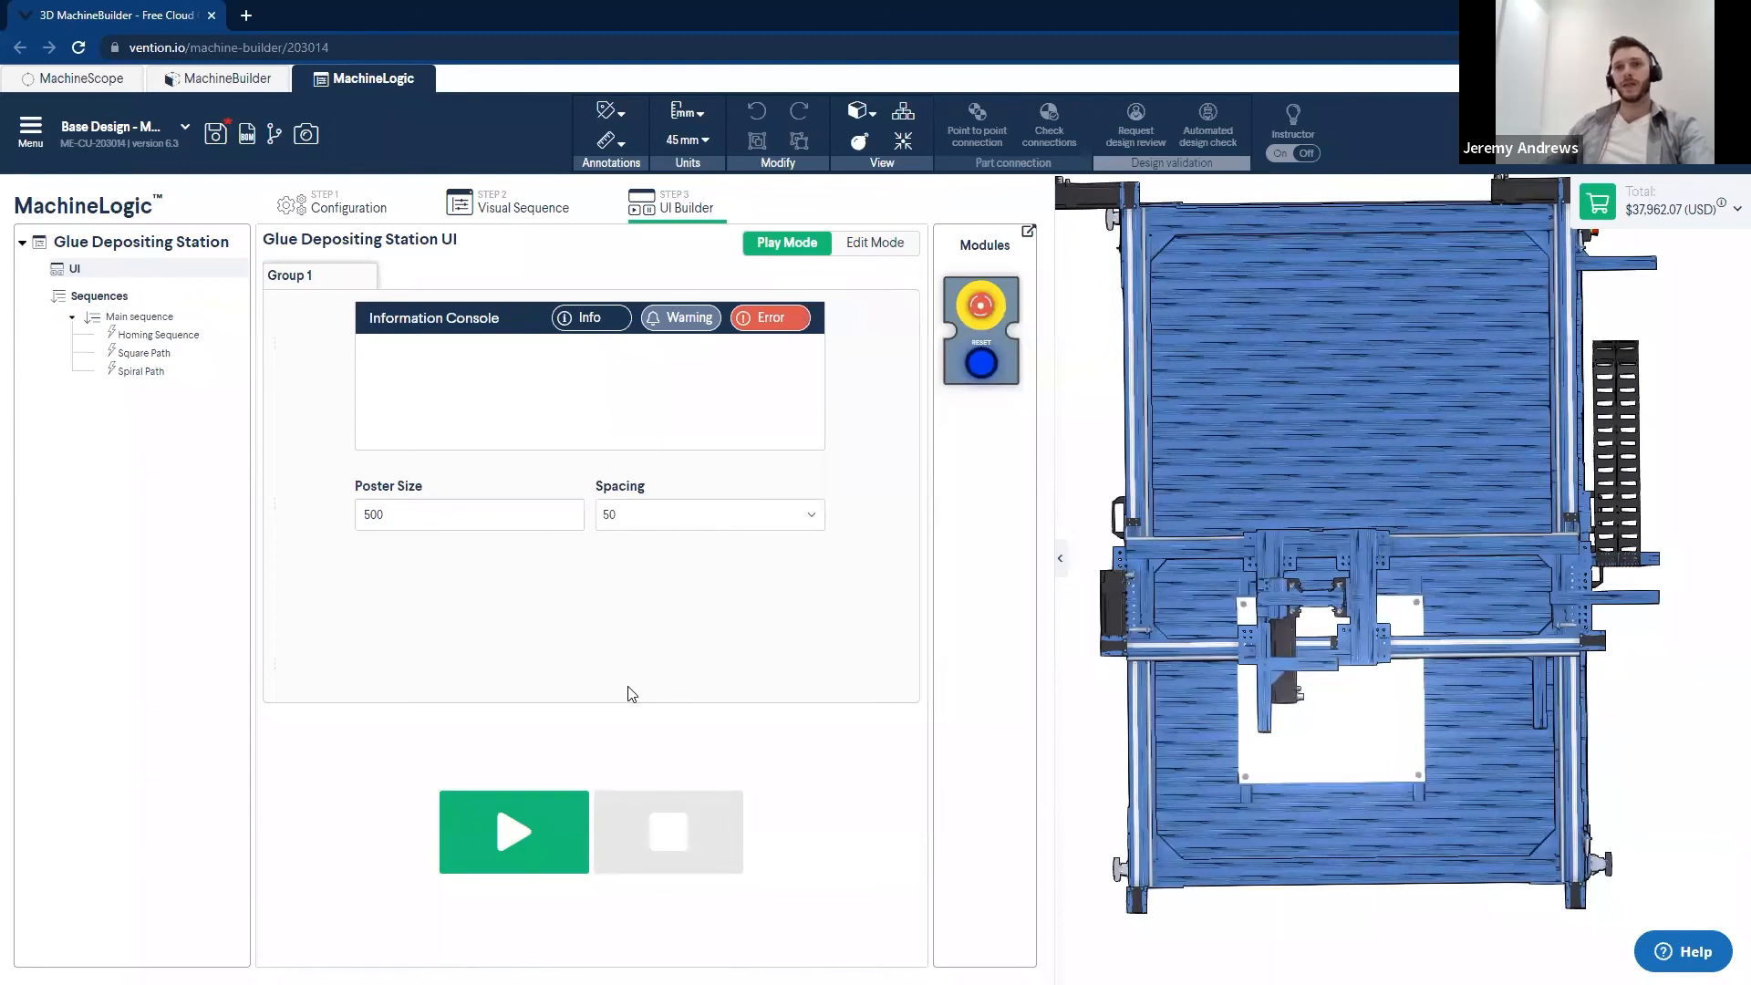
{"action": "left_click", "coordinate": [668, 525]}
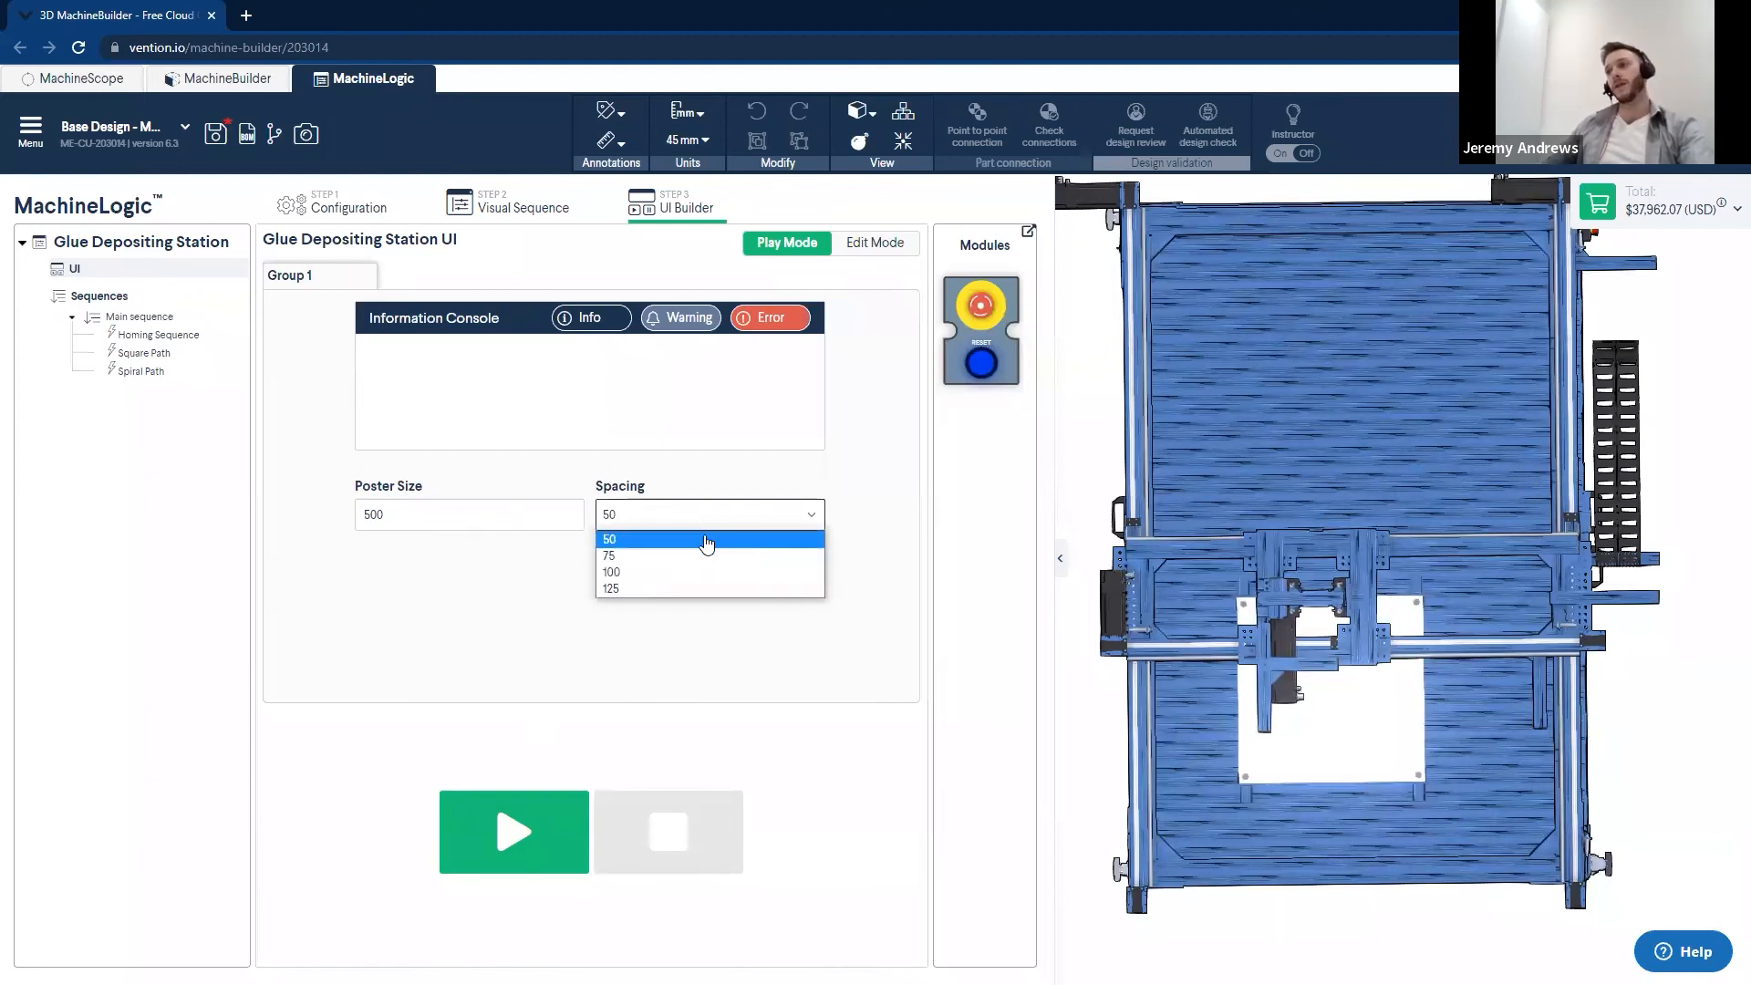
{"action": "left_click", "coordinate": [717, 664]}
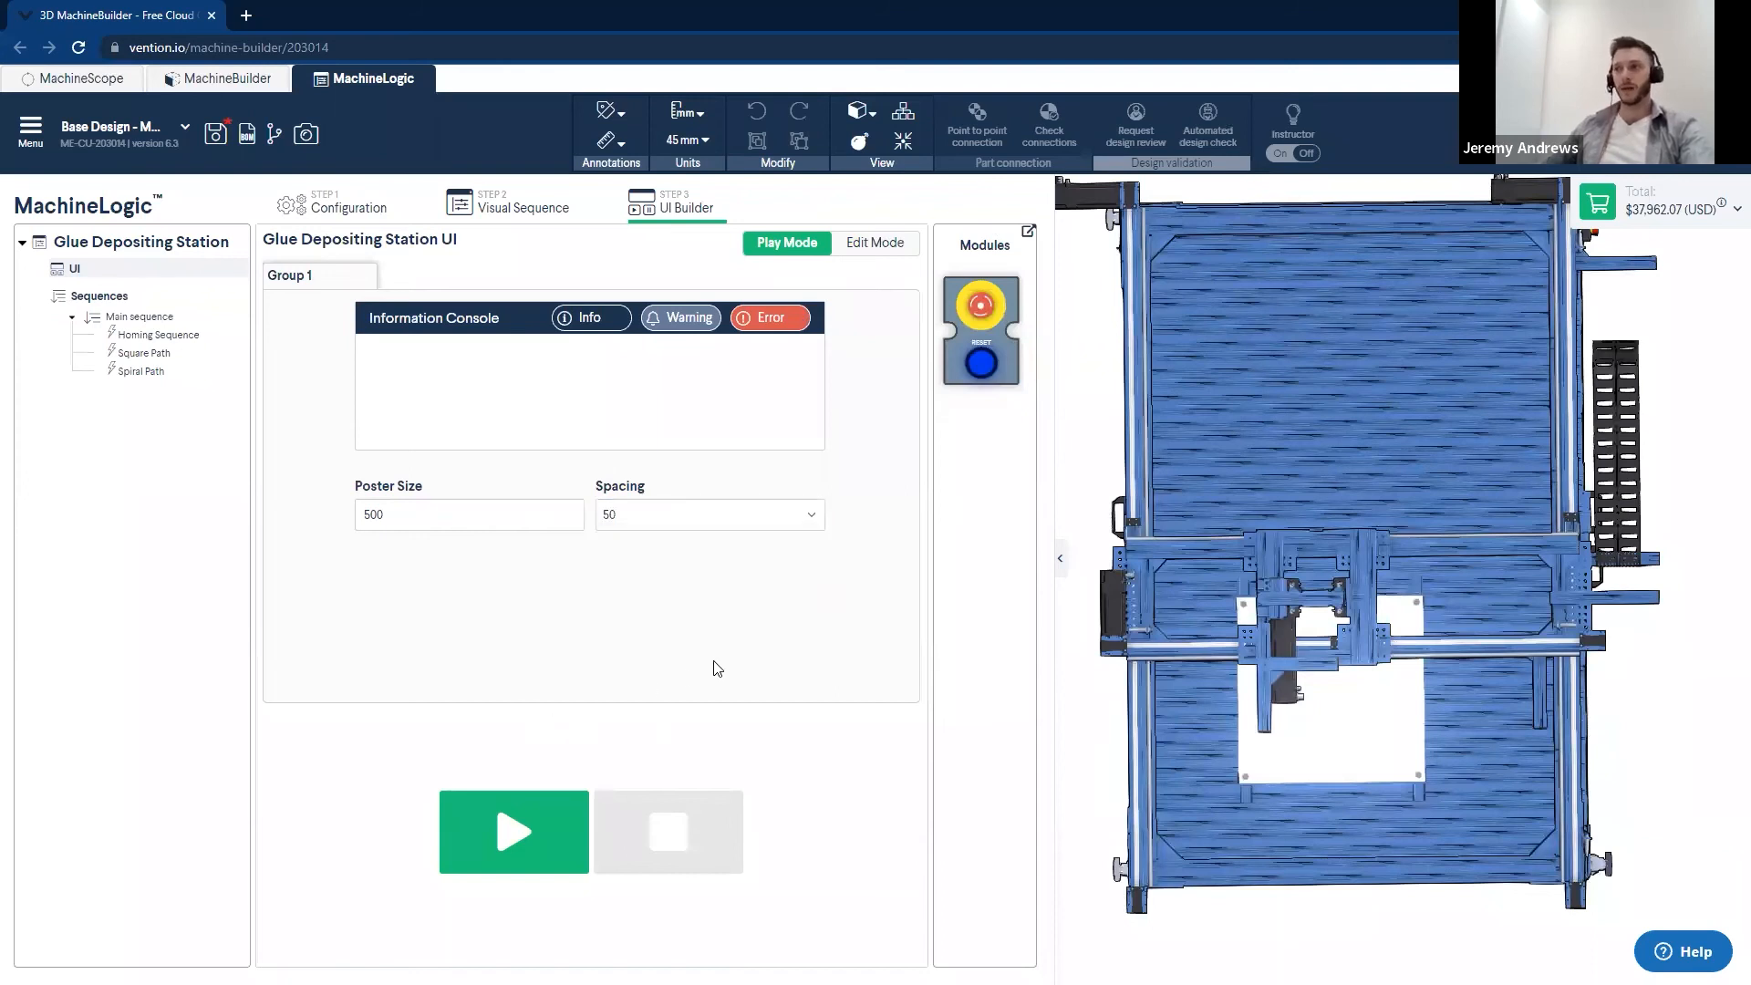
- Return the UI to Edit Mode, add an event button directly below Poster Size, and label it Start
{"action": "left_click", "coordinate": [861, 247]}
{"action": "left_click_drag", "start_coordinate": [491, 879], "coordinate": [405, 574]}
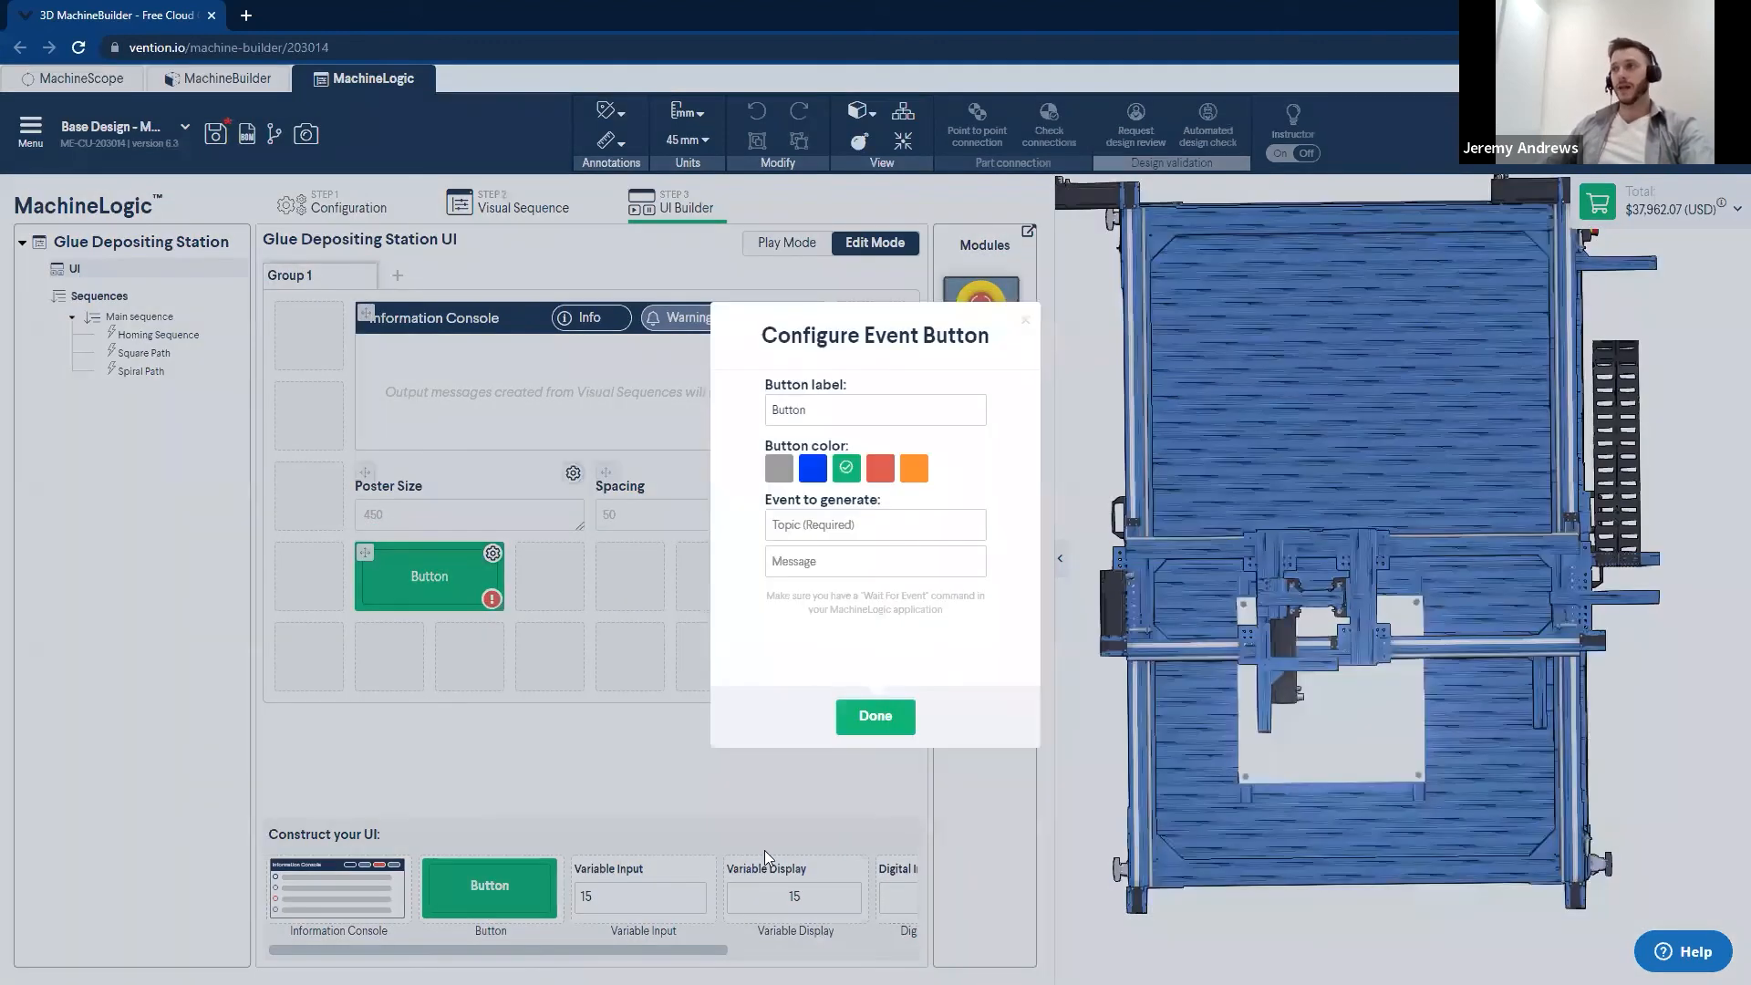
{"action": "left_click_drag", "start_coordinate": [817, 412], "coordinate": [725, 424]}
{"action": "type", "text": "Start"}
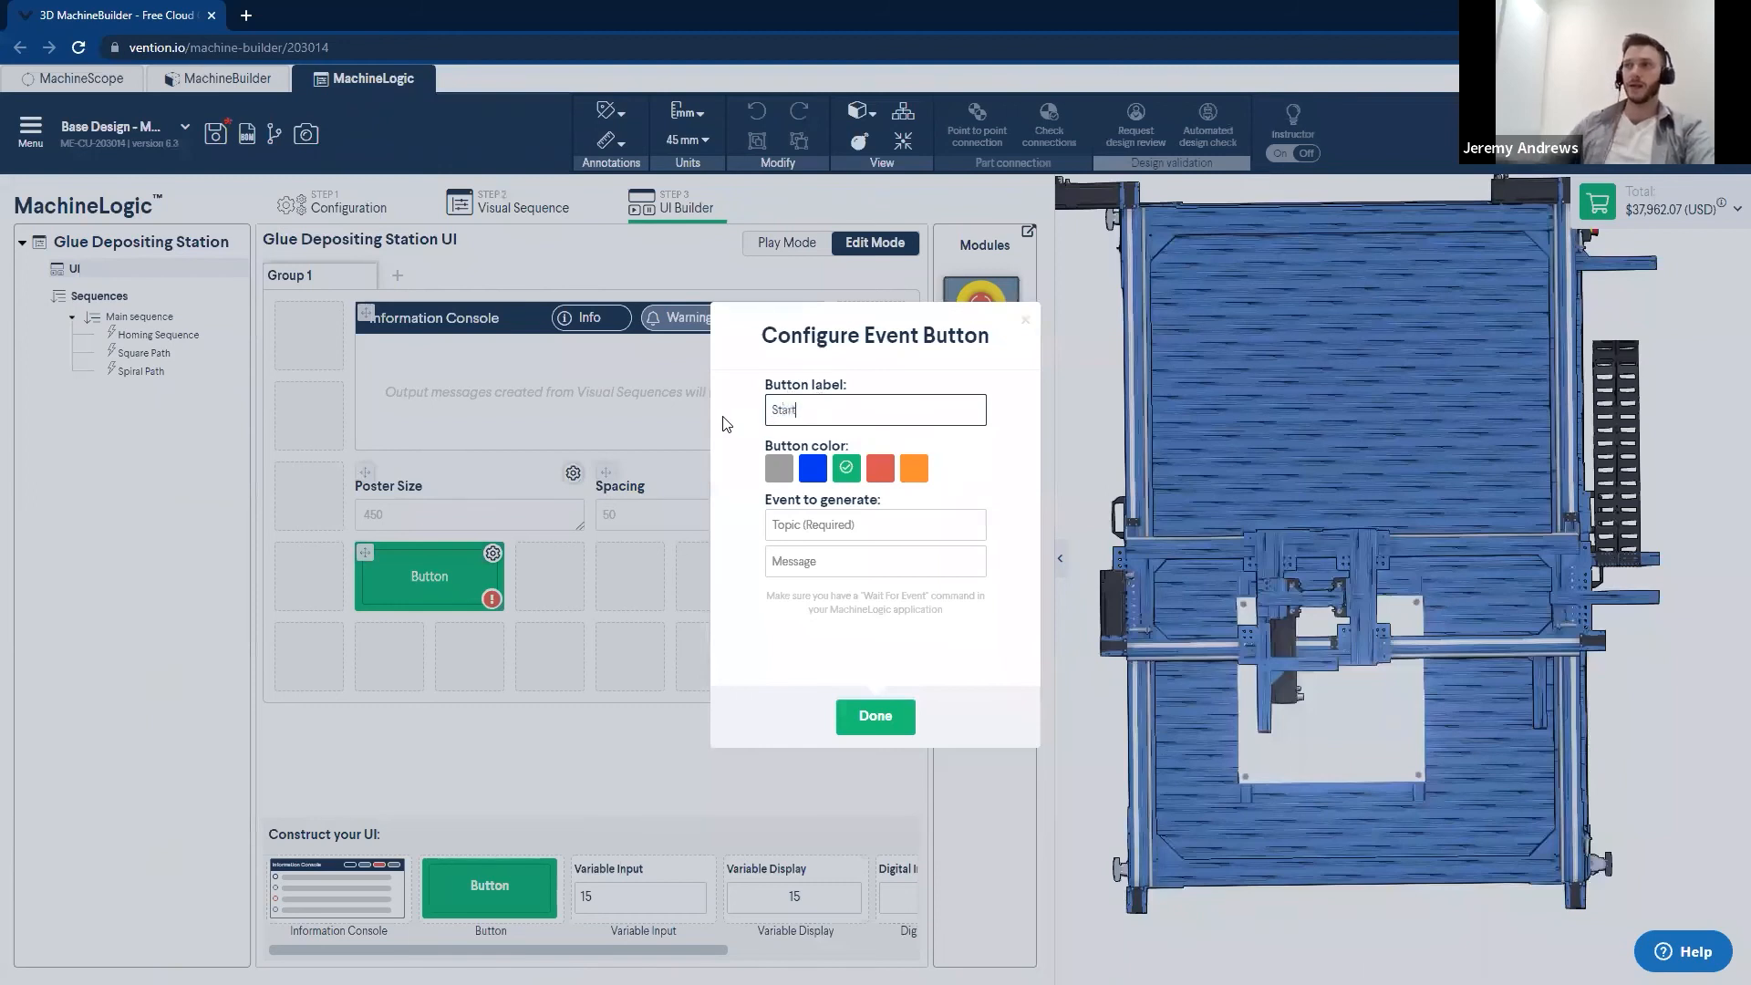
- Set the button's event topic to Start with an empty message, keep it green, and widen it to match the Information Console
{"action": "left_click", "coordinate": [807, 527]}
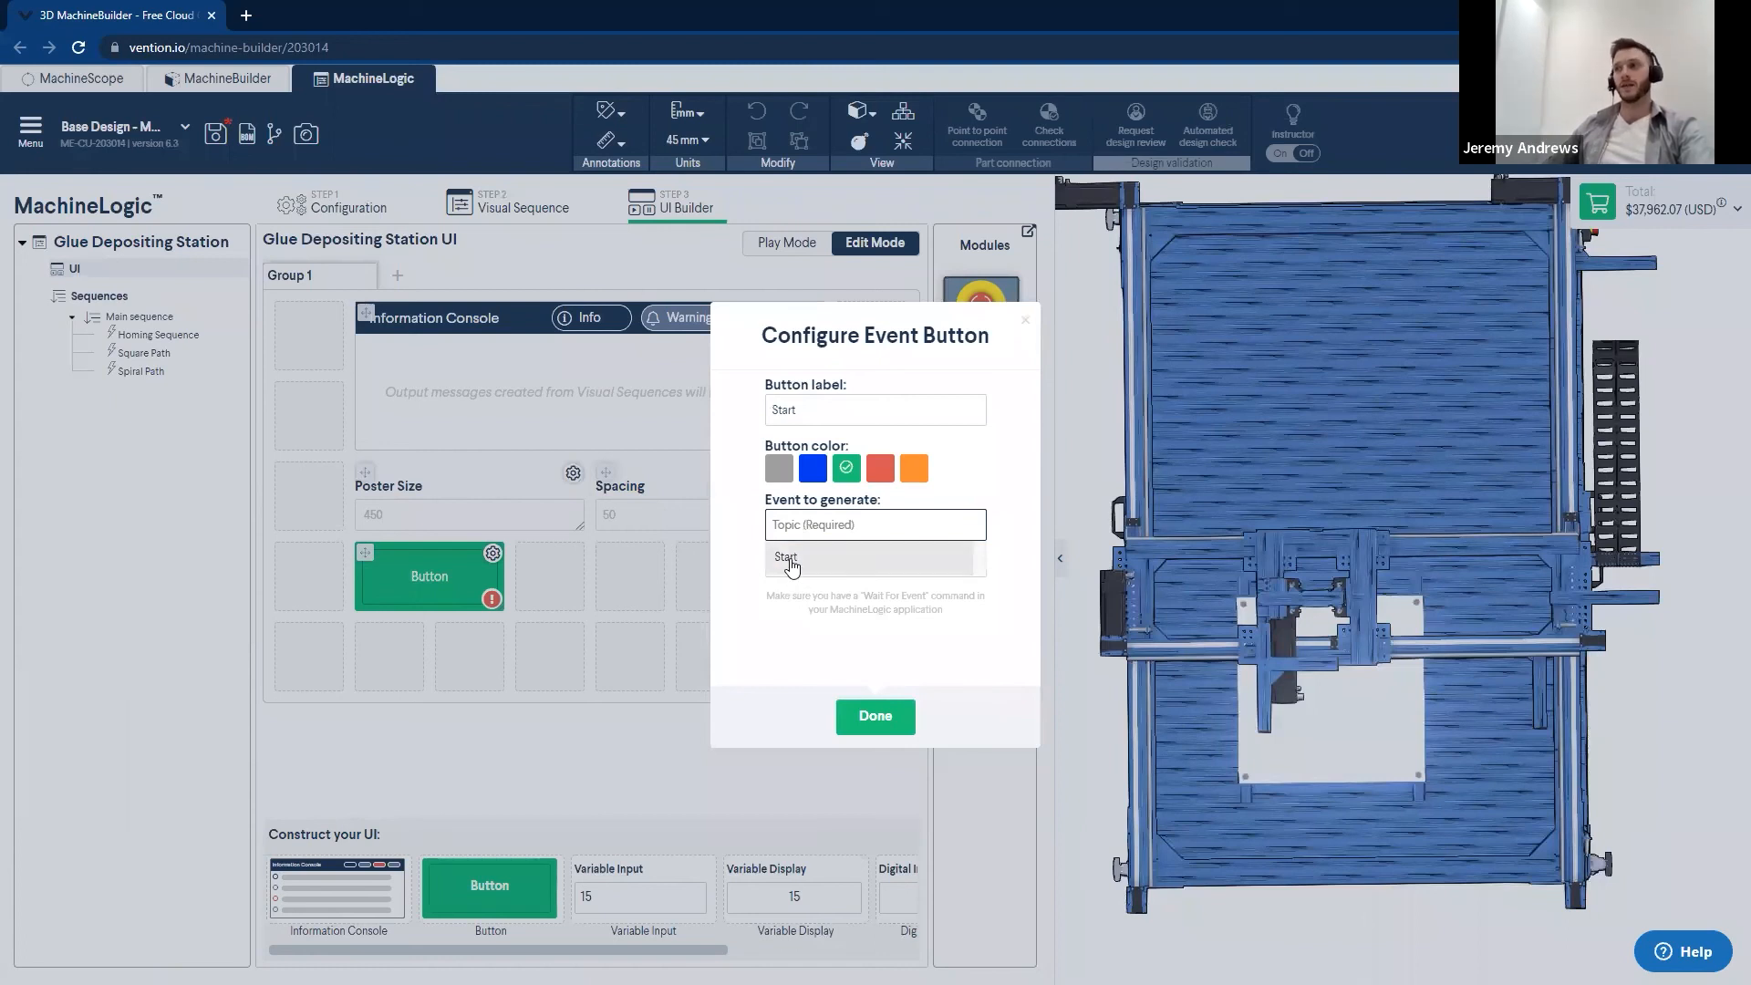
{"action": "left_click", "coordinate": [800, 563]}
{"action": "left_click", "coordinate": [815, 560]}
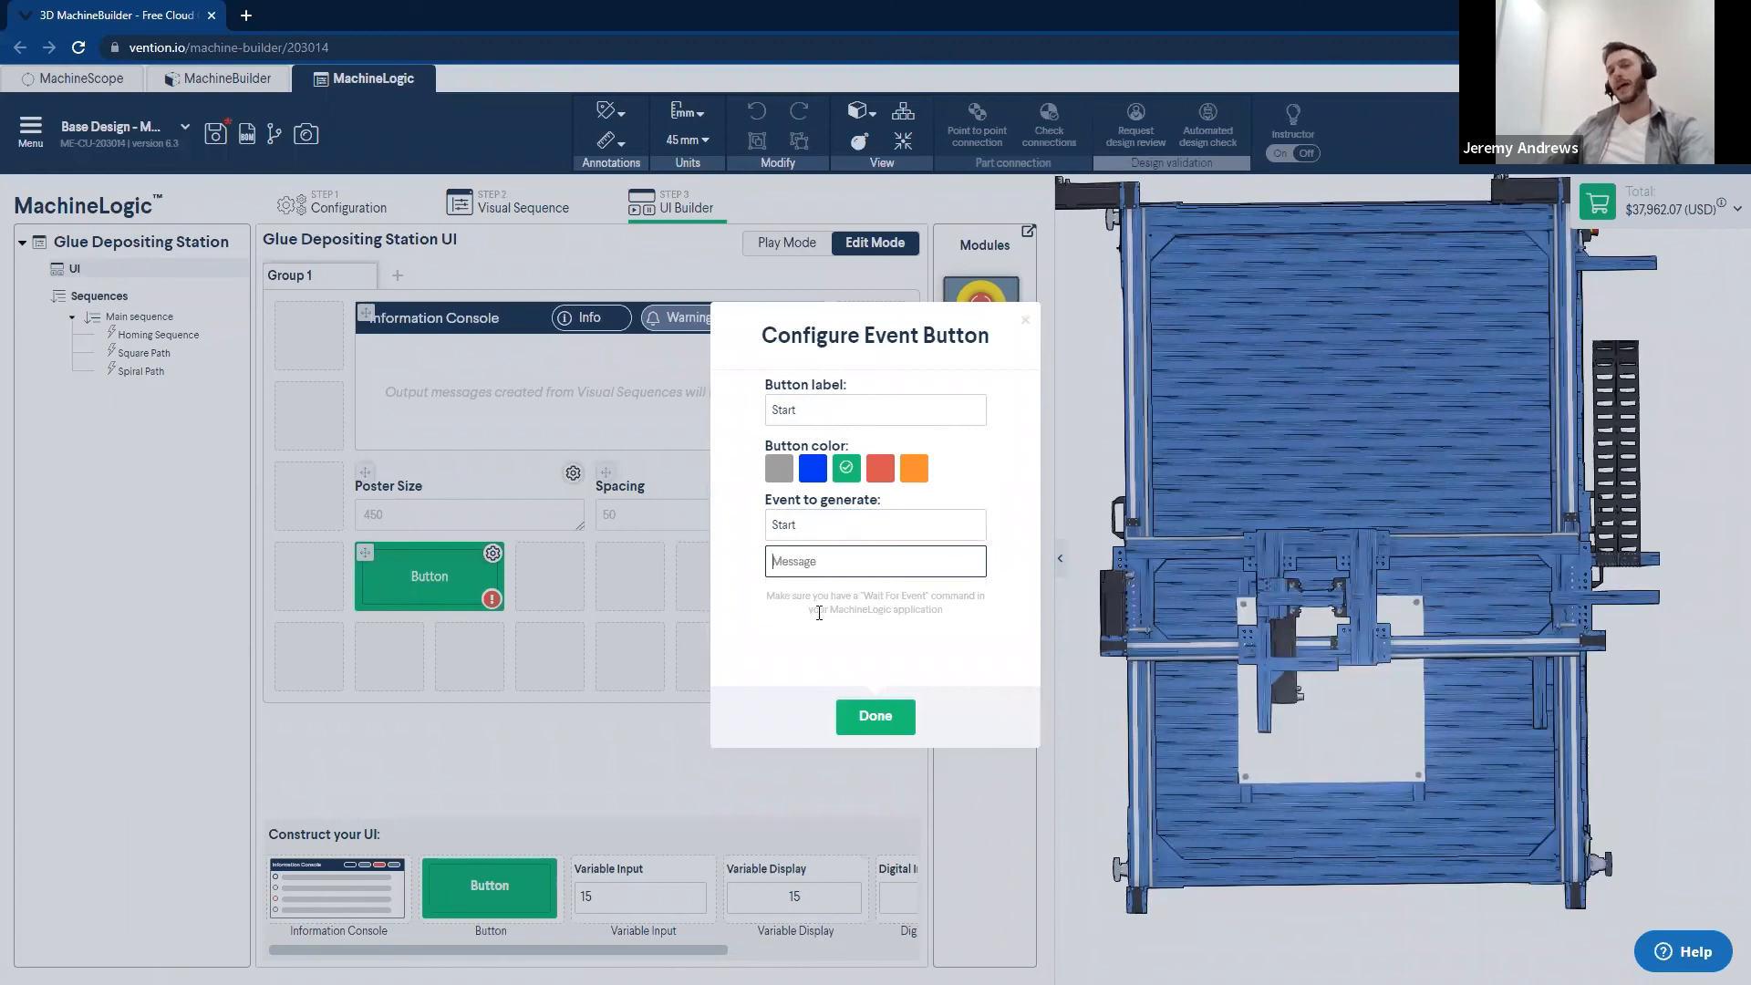
{"action": "left_click", "coordinate": [786, 636]}
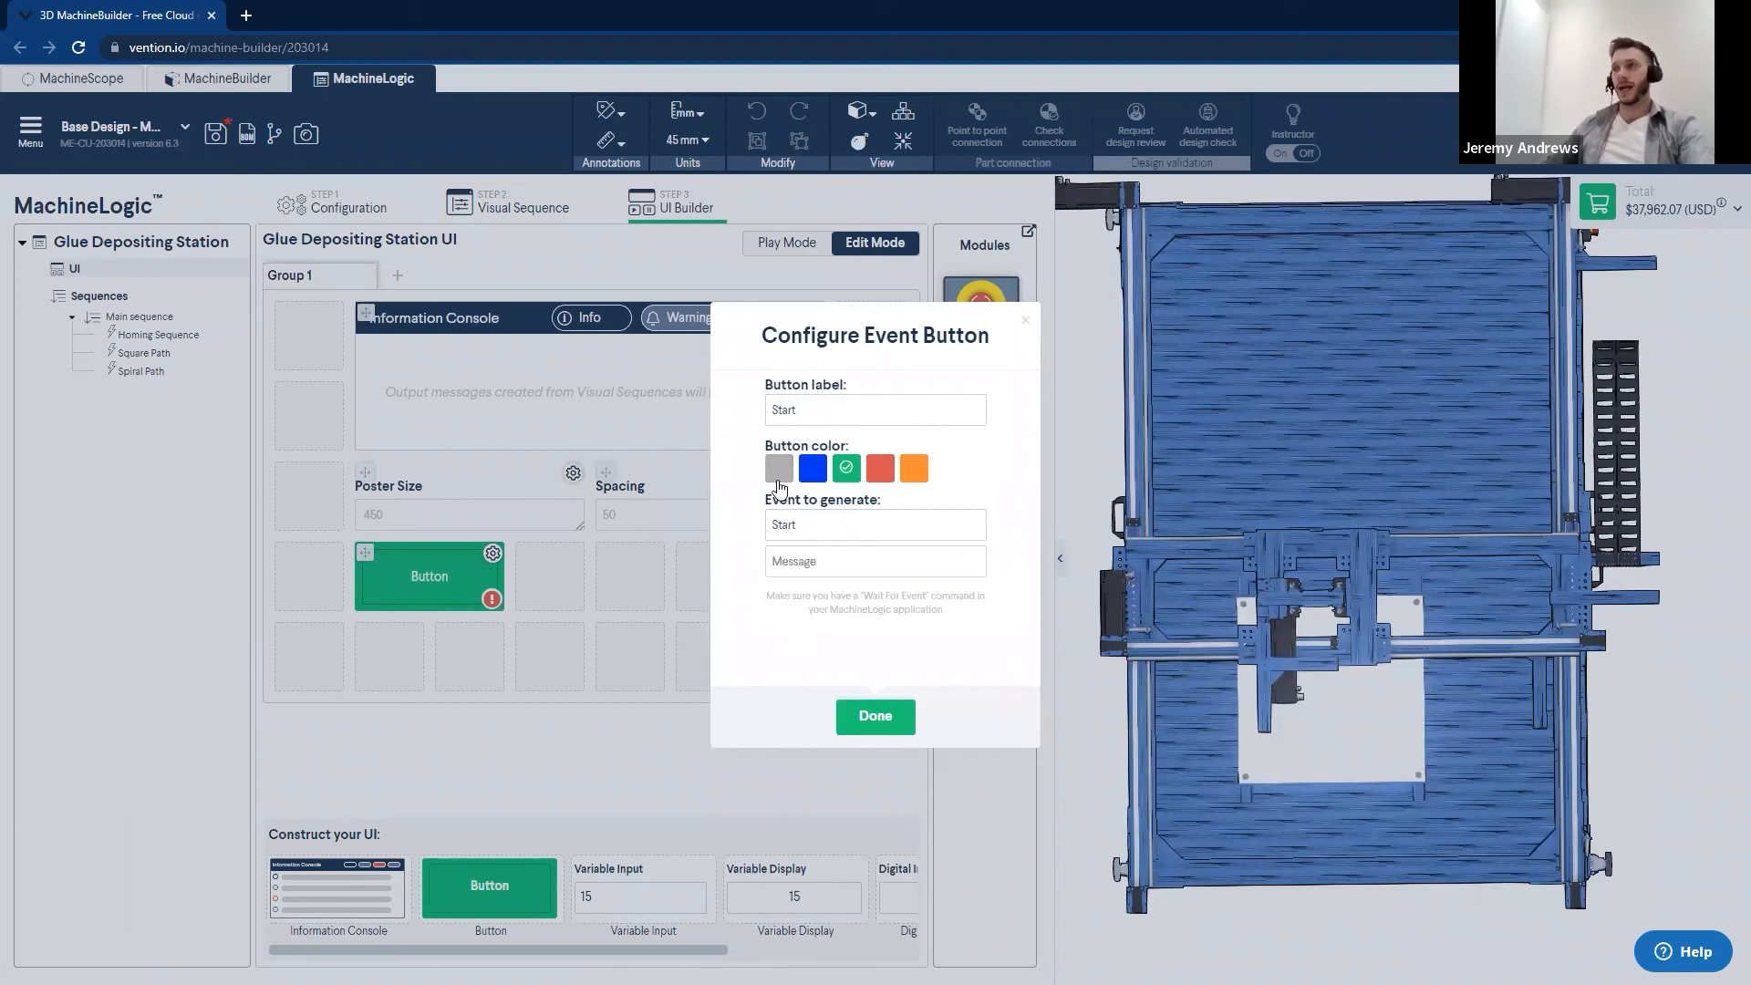
{"action": "left_click", "coordinate": [875, 717]}
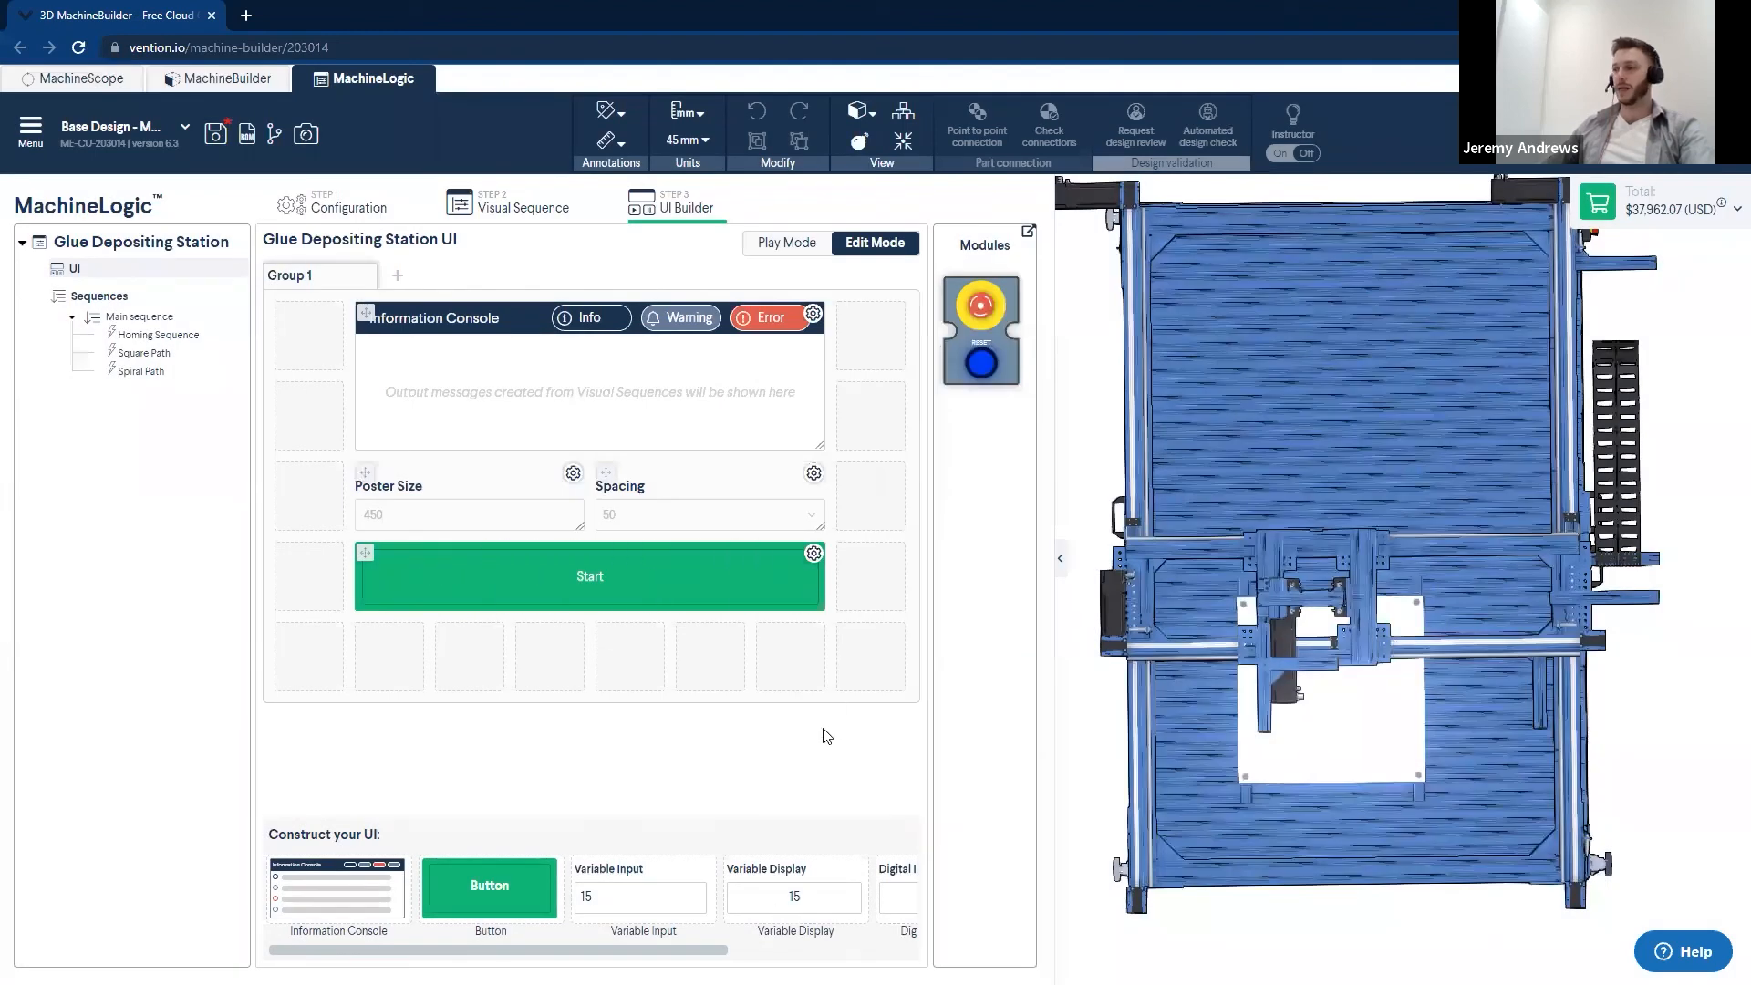
- Add a Label component below the Start button with the text Glue Deposition
{"action": "left_click_drag", "start_coordinate": [581, 949], "coordinate": [768, 935]}
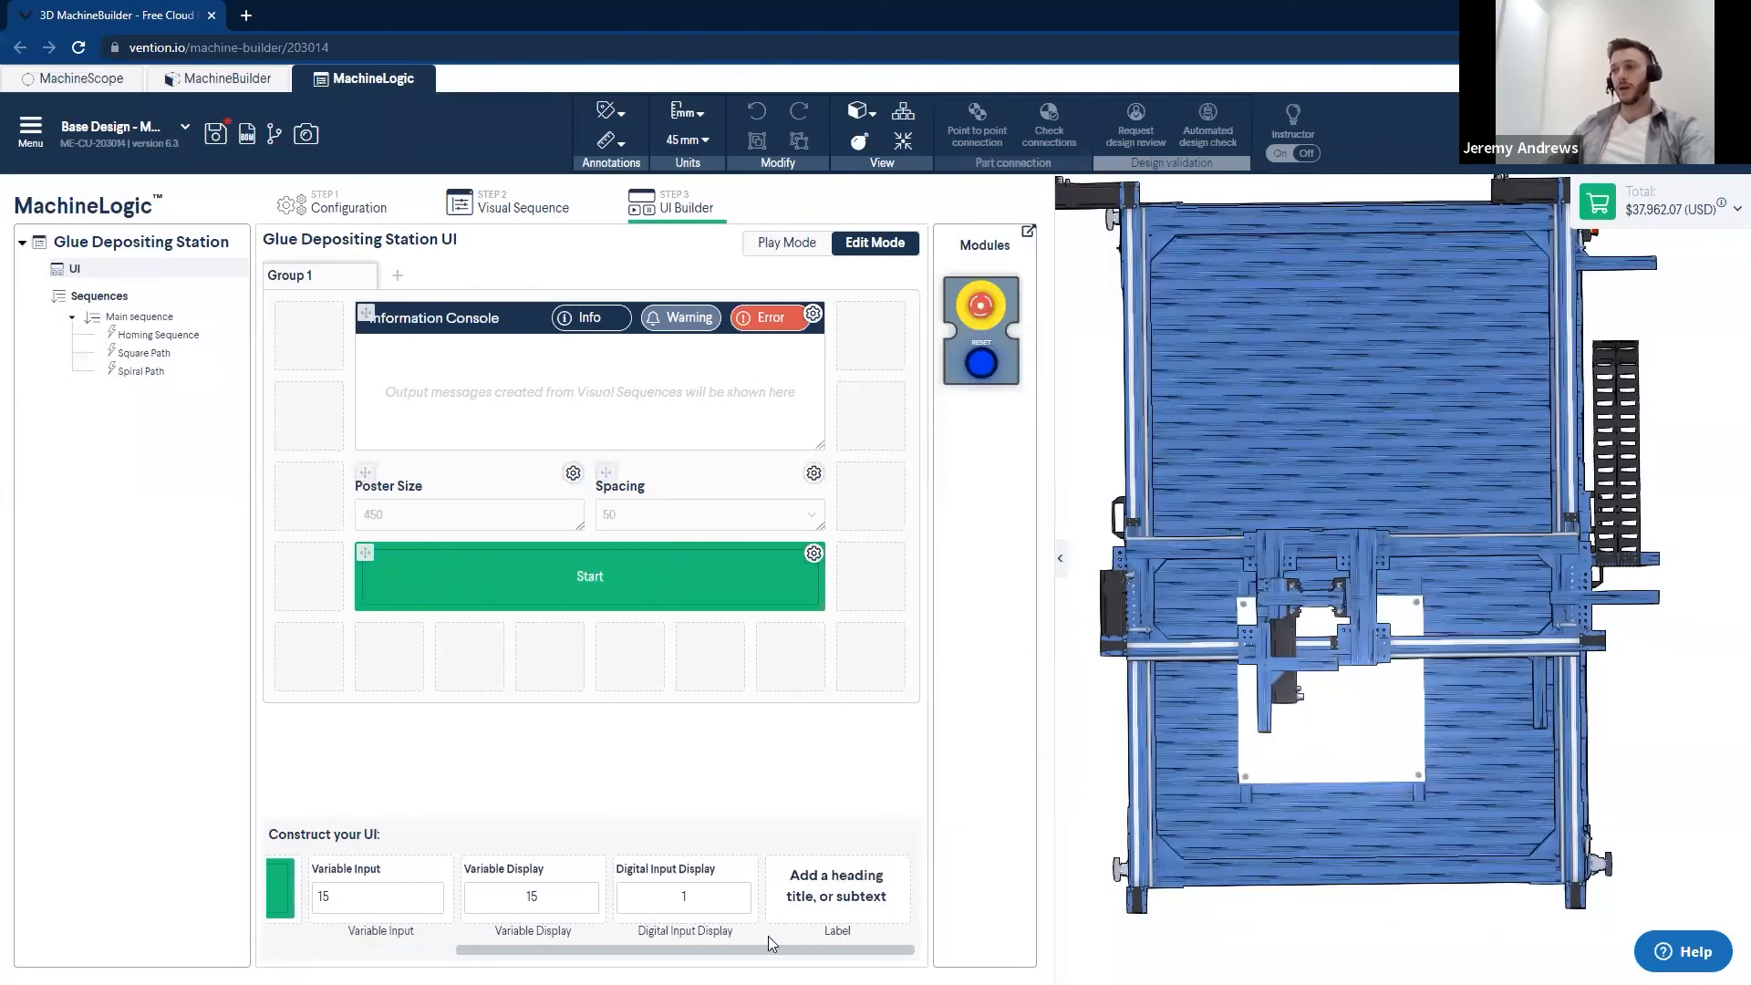
{"action": "left_click_drag", "start_coordinate": [857, 889], "coordinate": [424, 659]}
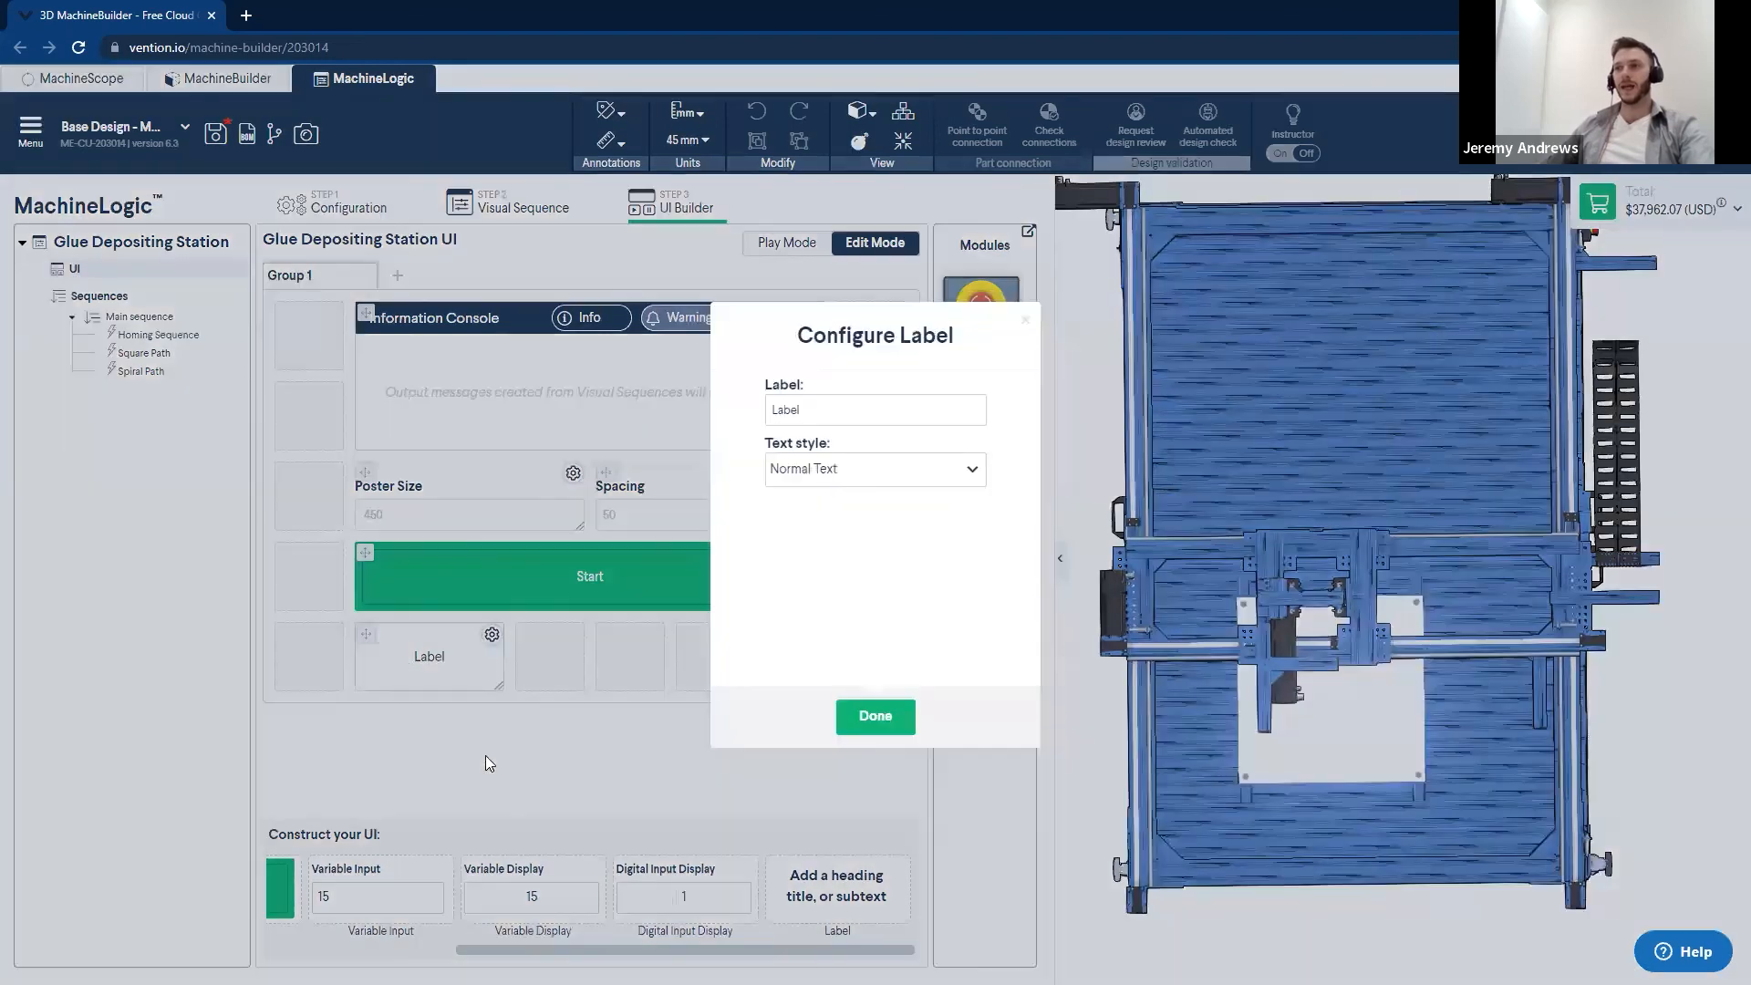
{"action": "left_click_drag", "start_coordinate": [806, 411], "coordinate": [745, 406]}
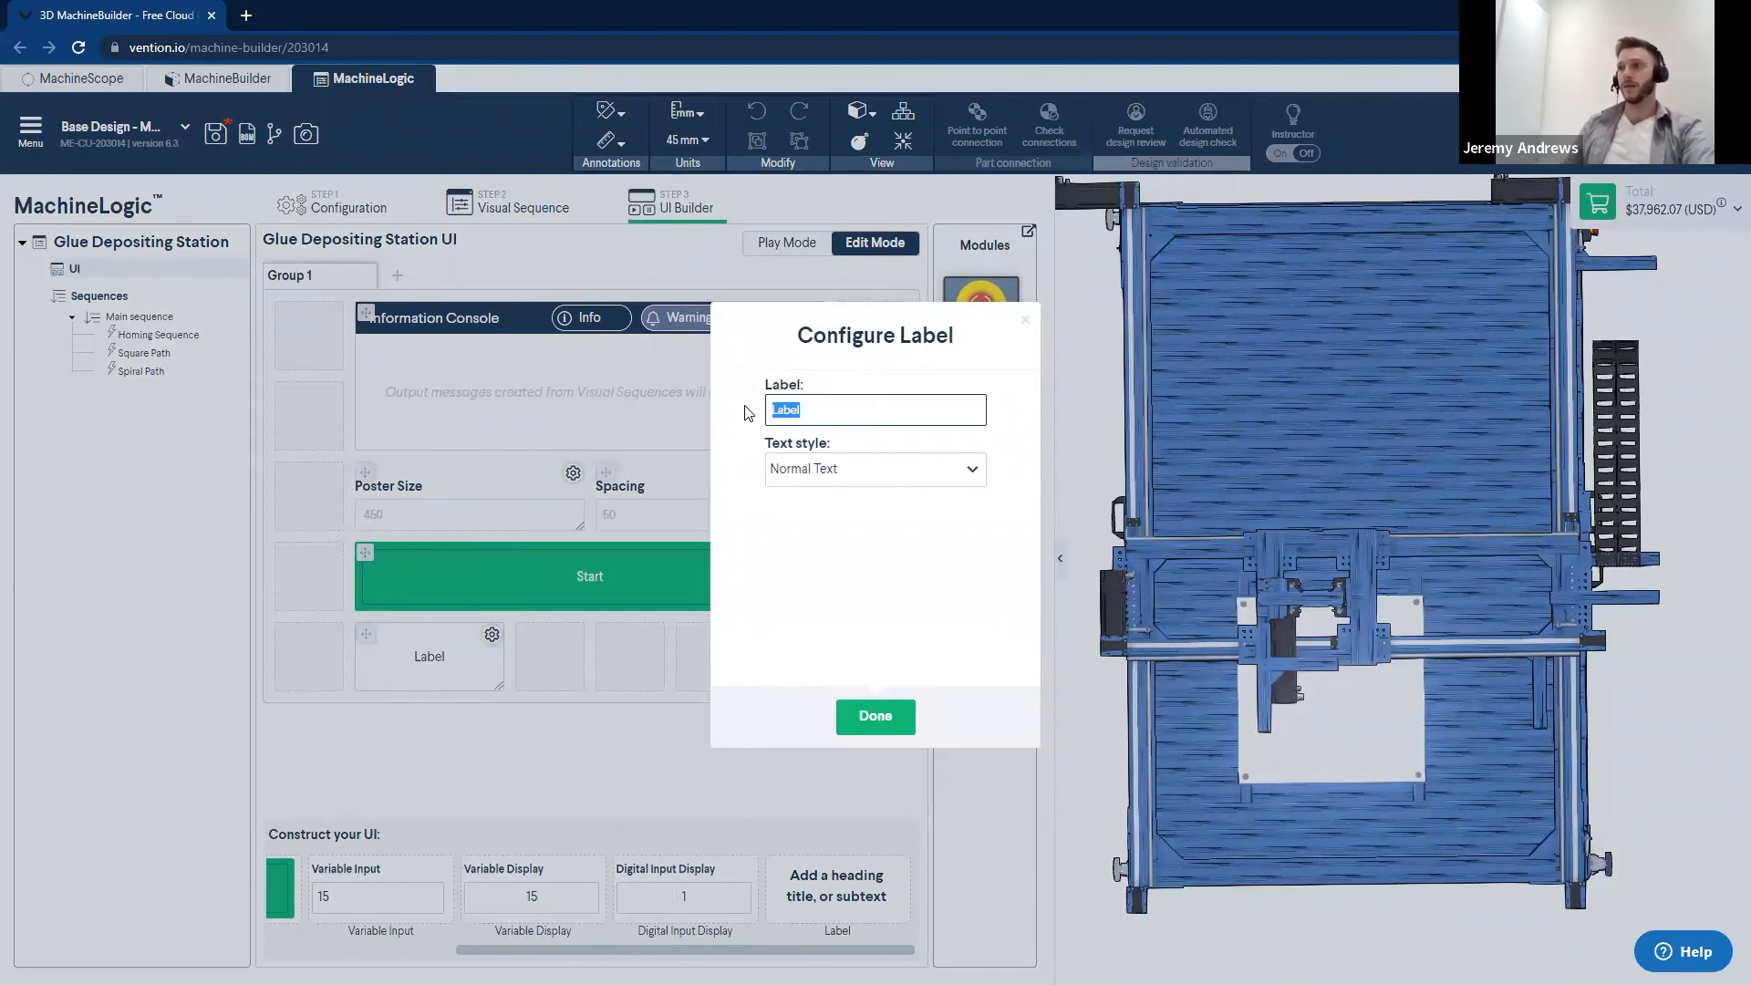
{"action": "type", "text": "Glue Deposition"}
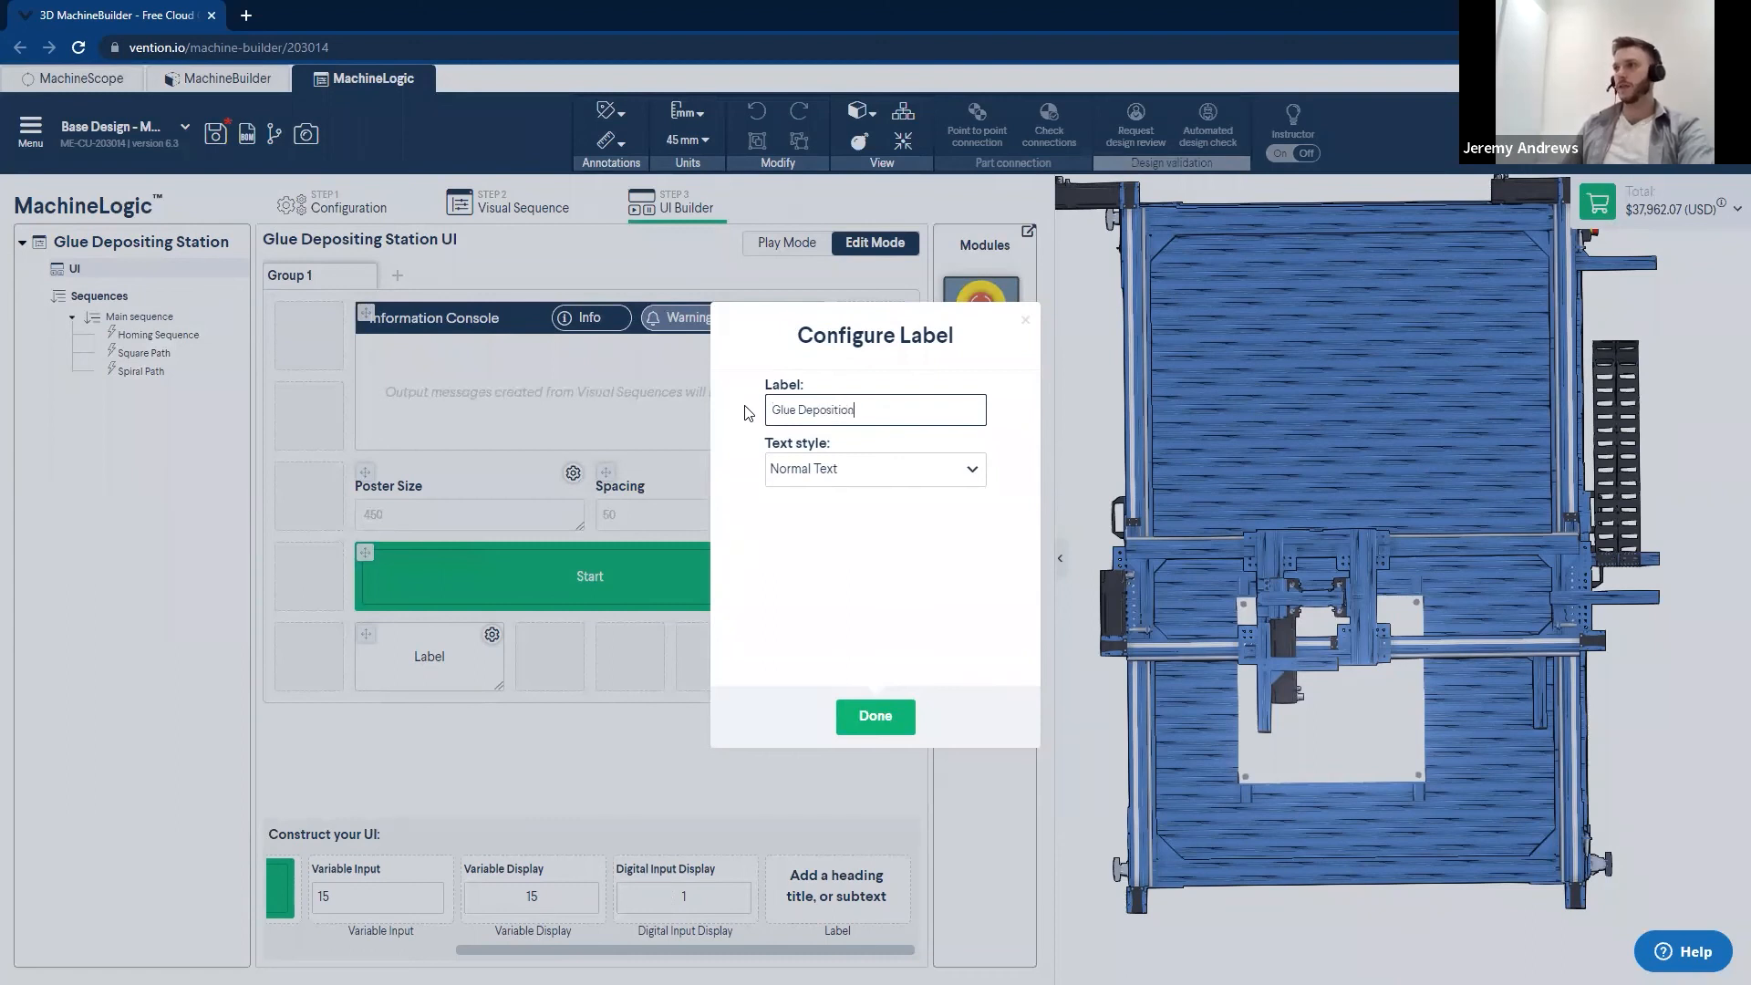
- Give the Glue Deposition label the HEADER text style and widen it to match the Start button
{"action": "left_click", "coordinate": [854, 470]}
{"action": "left_click", "coordinate": [807, 536]}
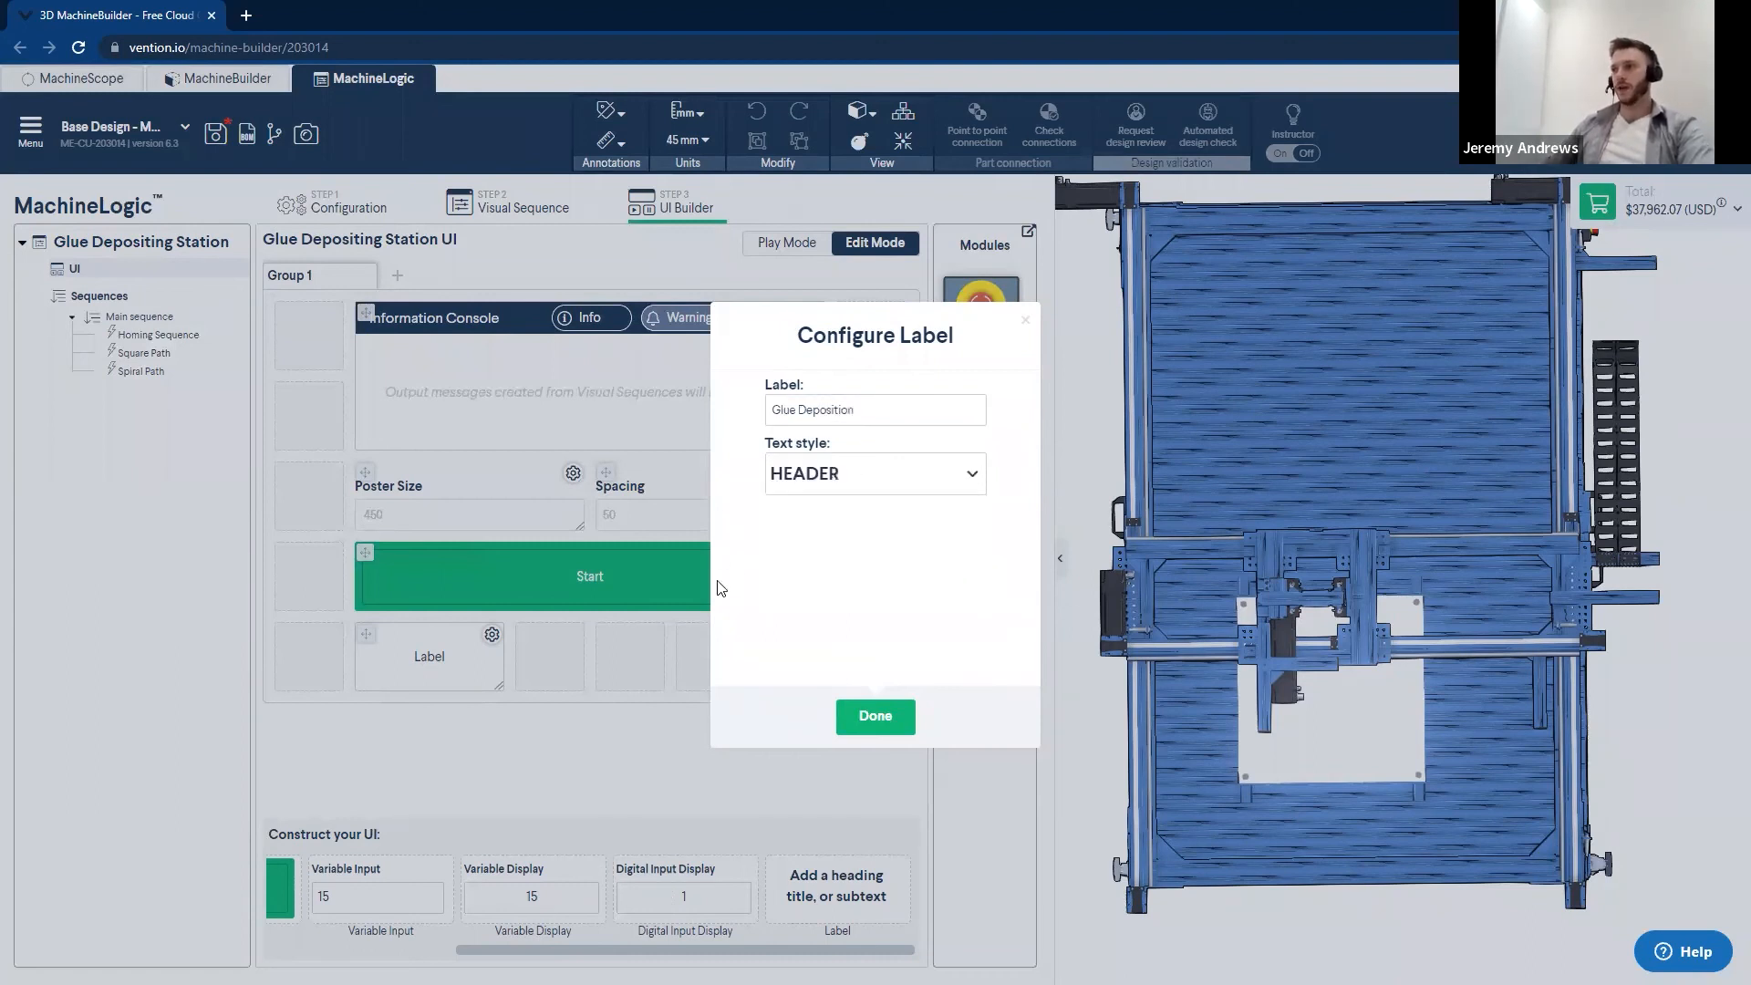
{"action": "left_click", "coordinate": [875, 716]}
{"action": "left_click_drag", "start_coordinate": [500, 685], "coordinate": [806, 683]}
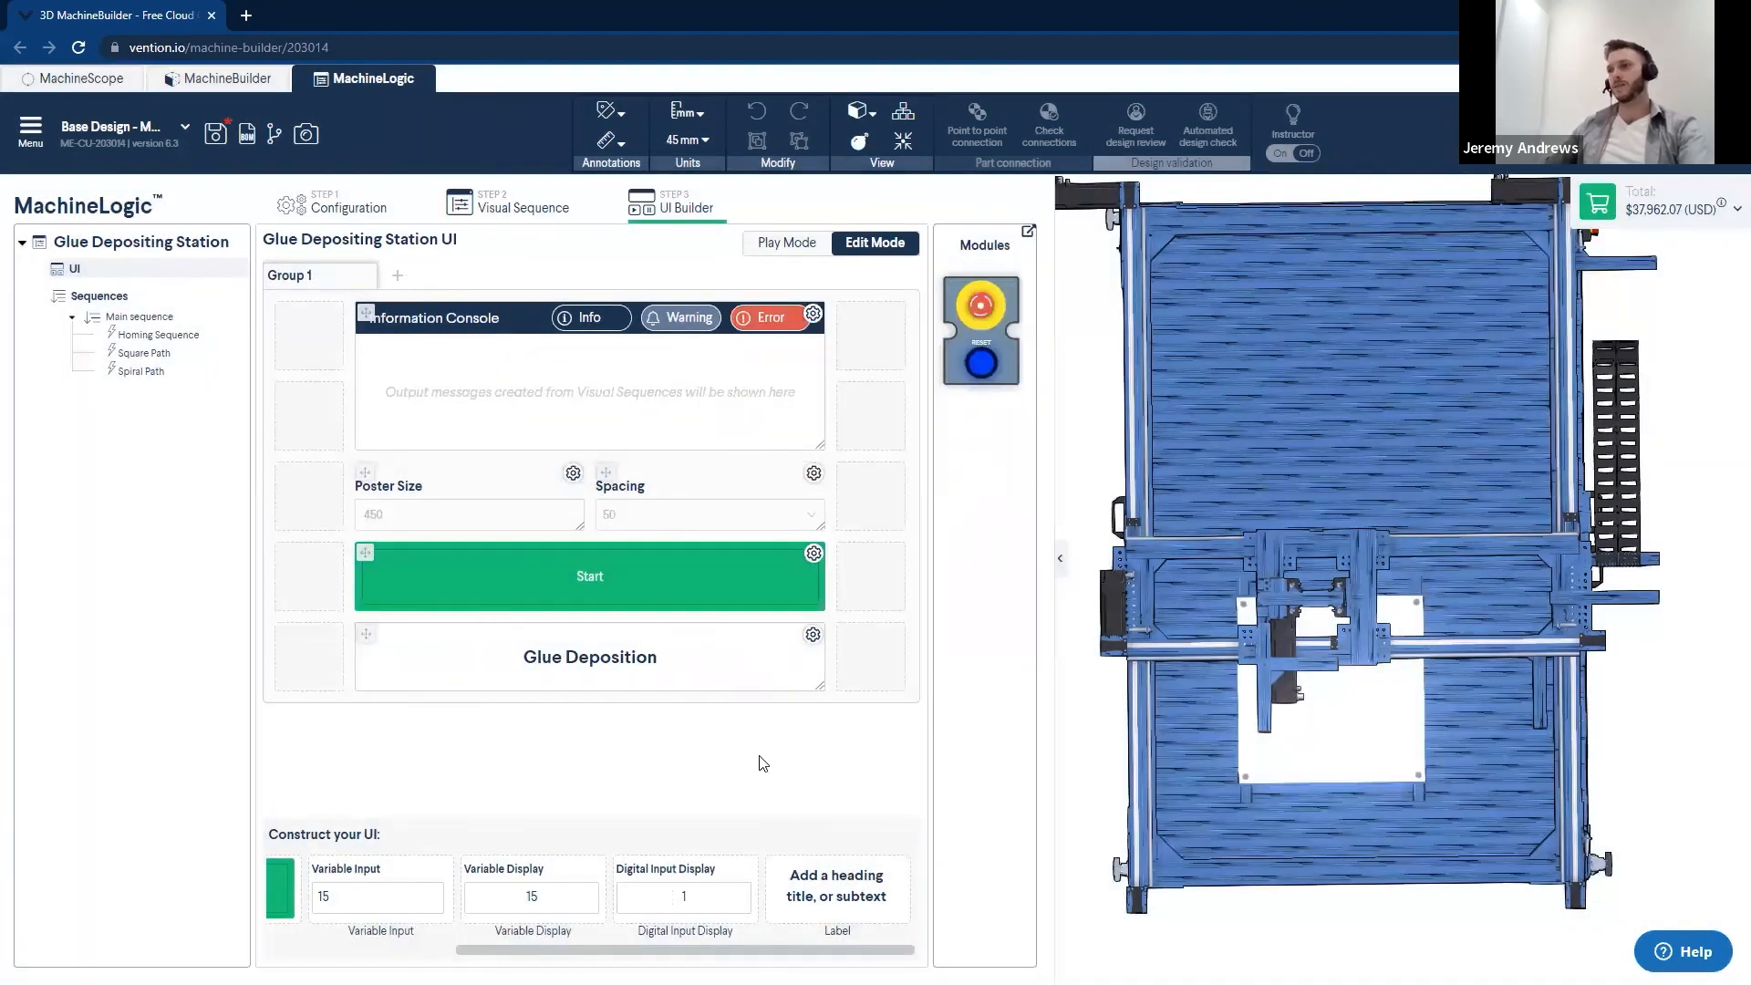
{"action": "scroll", "coordinate": [635, 941], "scroll_direction": "left", "scroll_amount": 5}
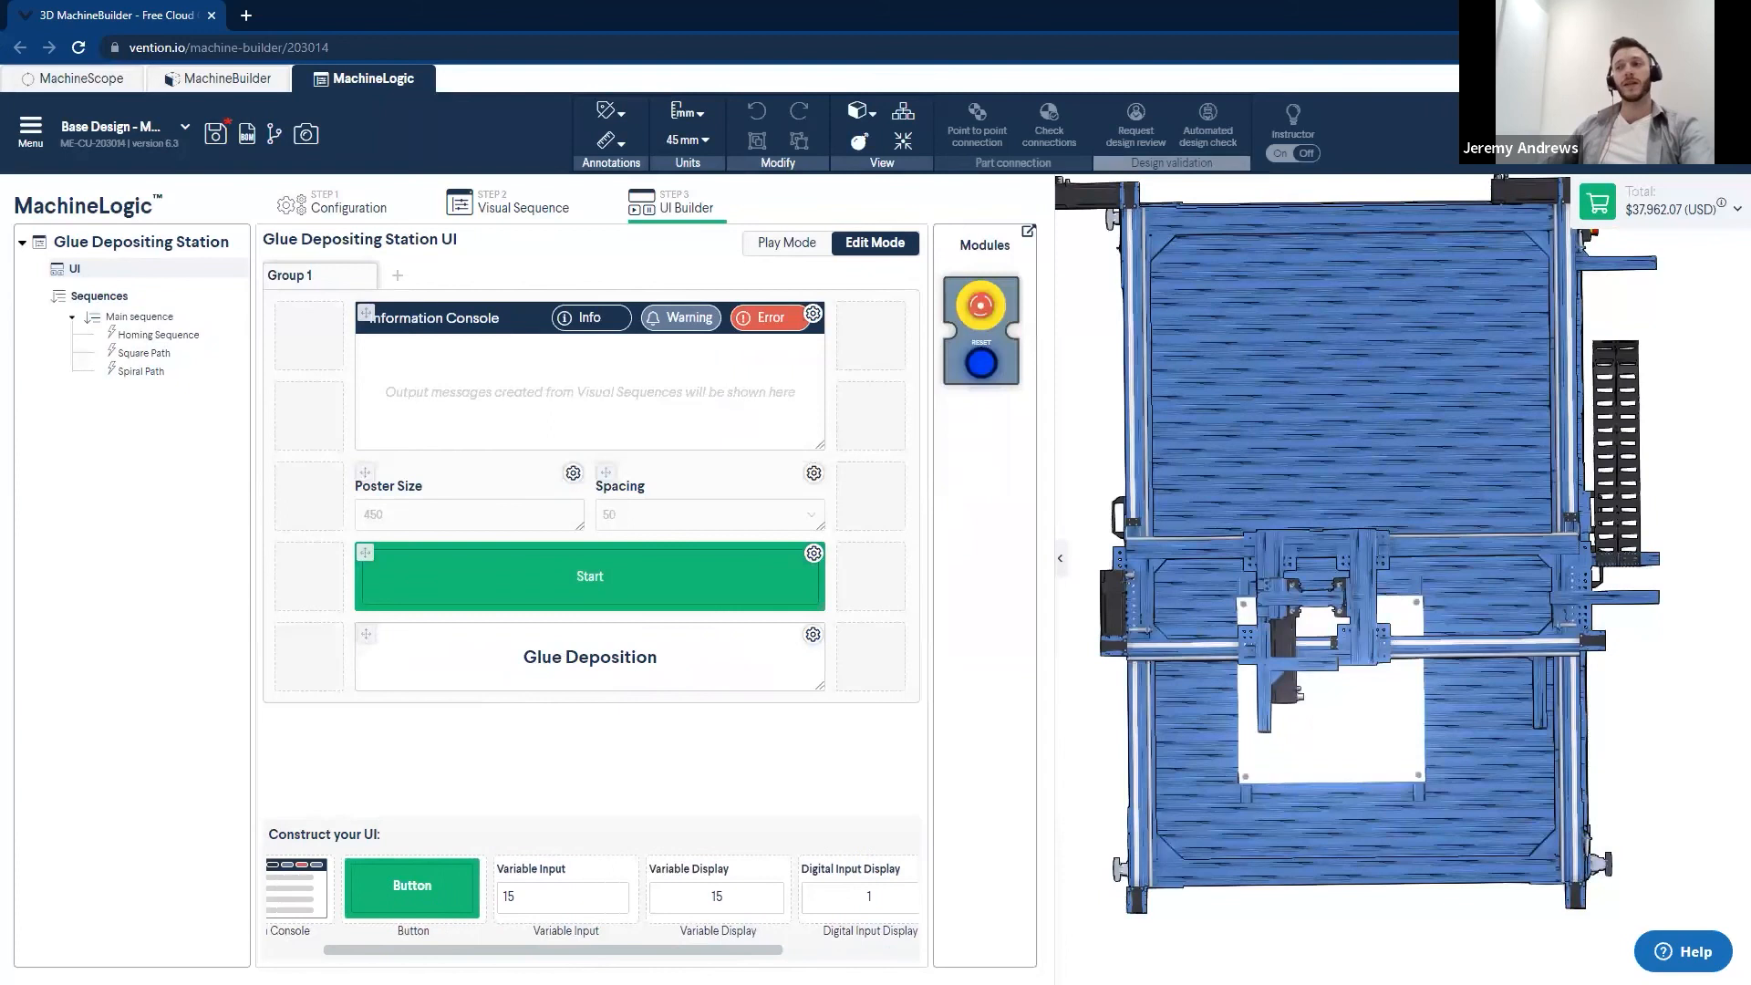
{"action": "scroll", "coordinate": [593, 903], "scroll_direction": "right", "scroll_amount": 5}
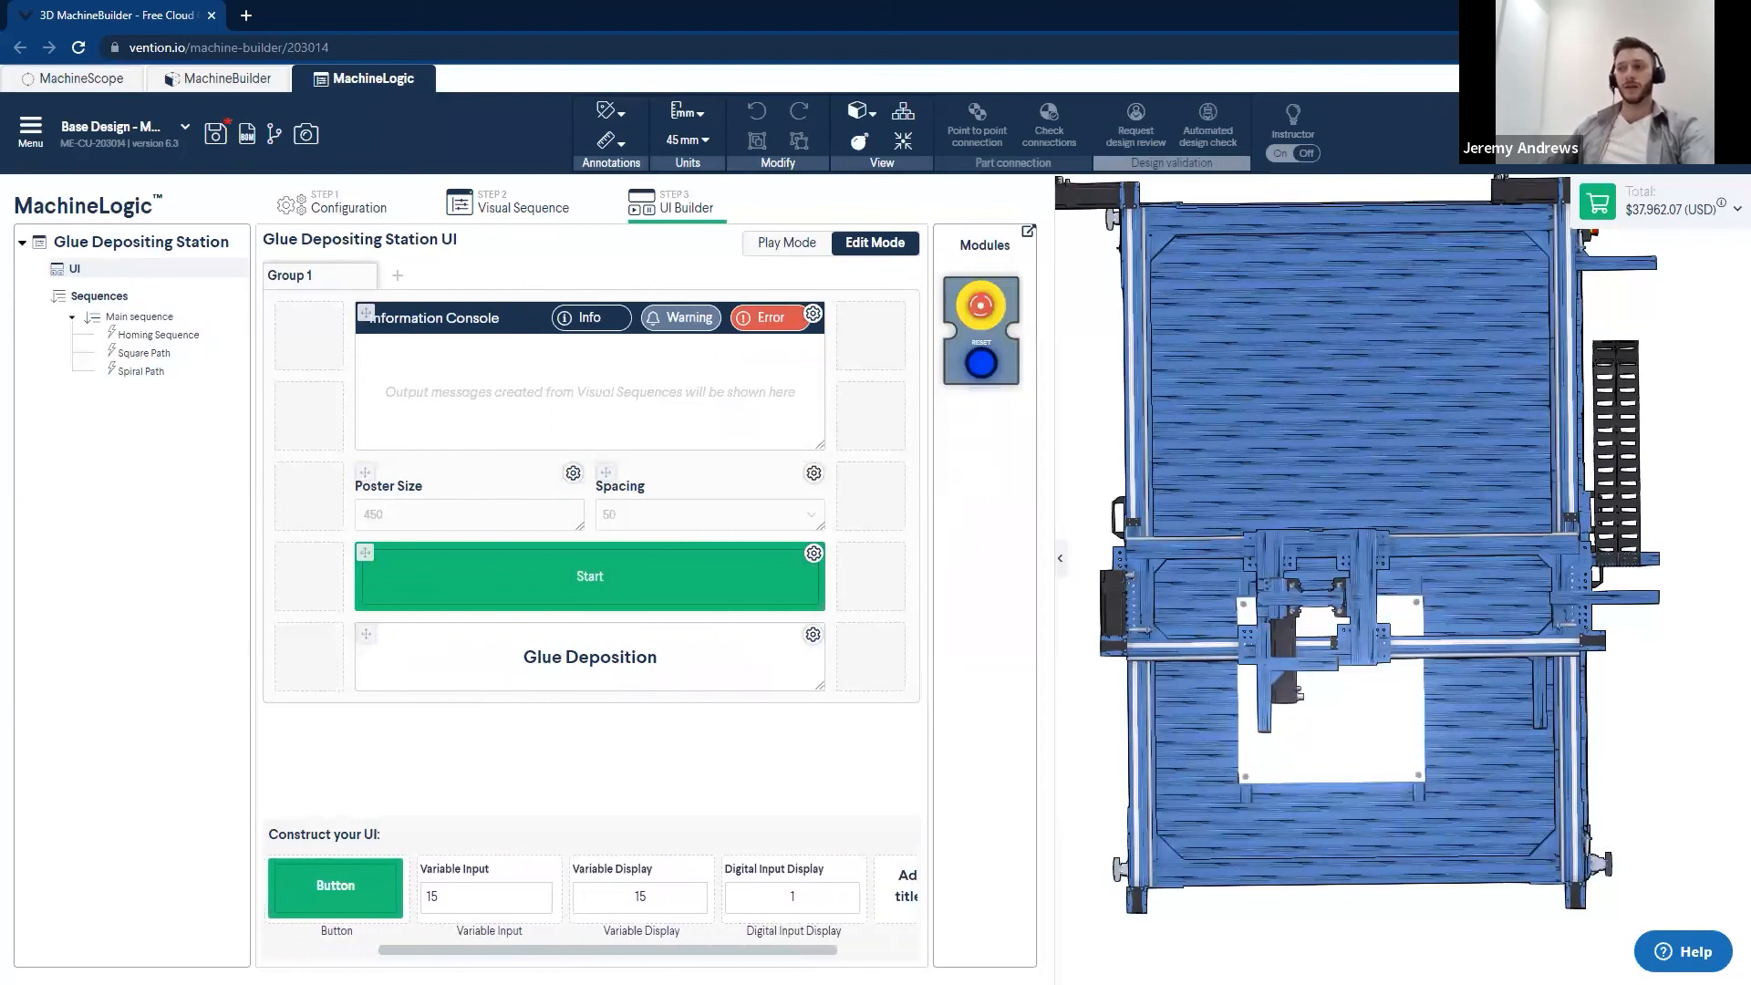
{"action": "scroll", "coordinate": [729, 903], "scroll_direction": "right", "scroll_amount": 1}
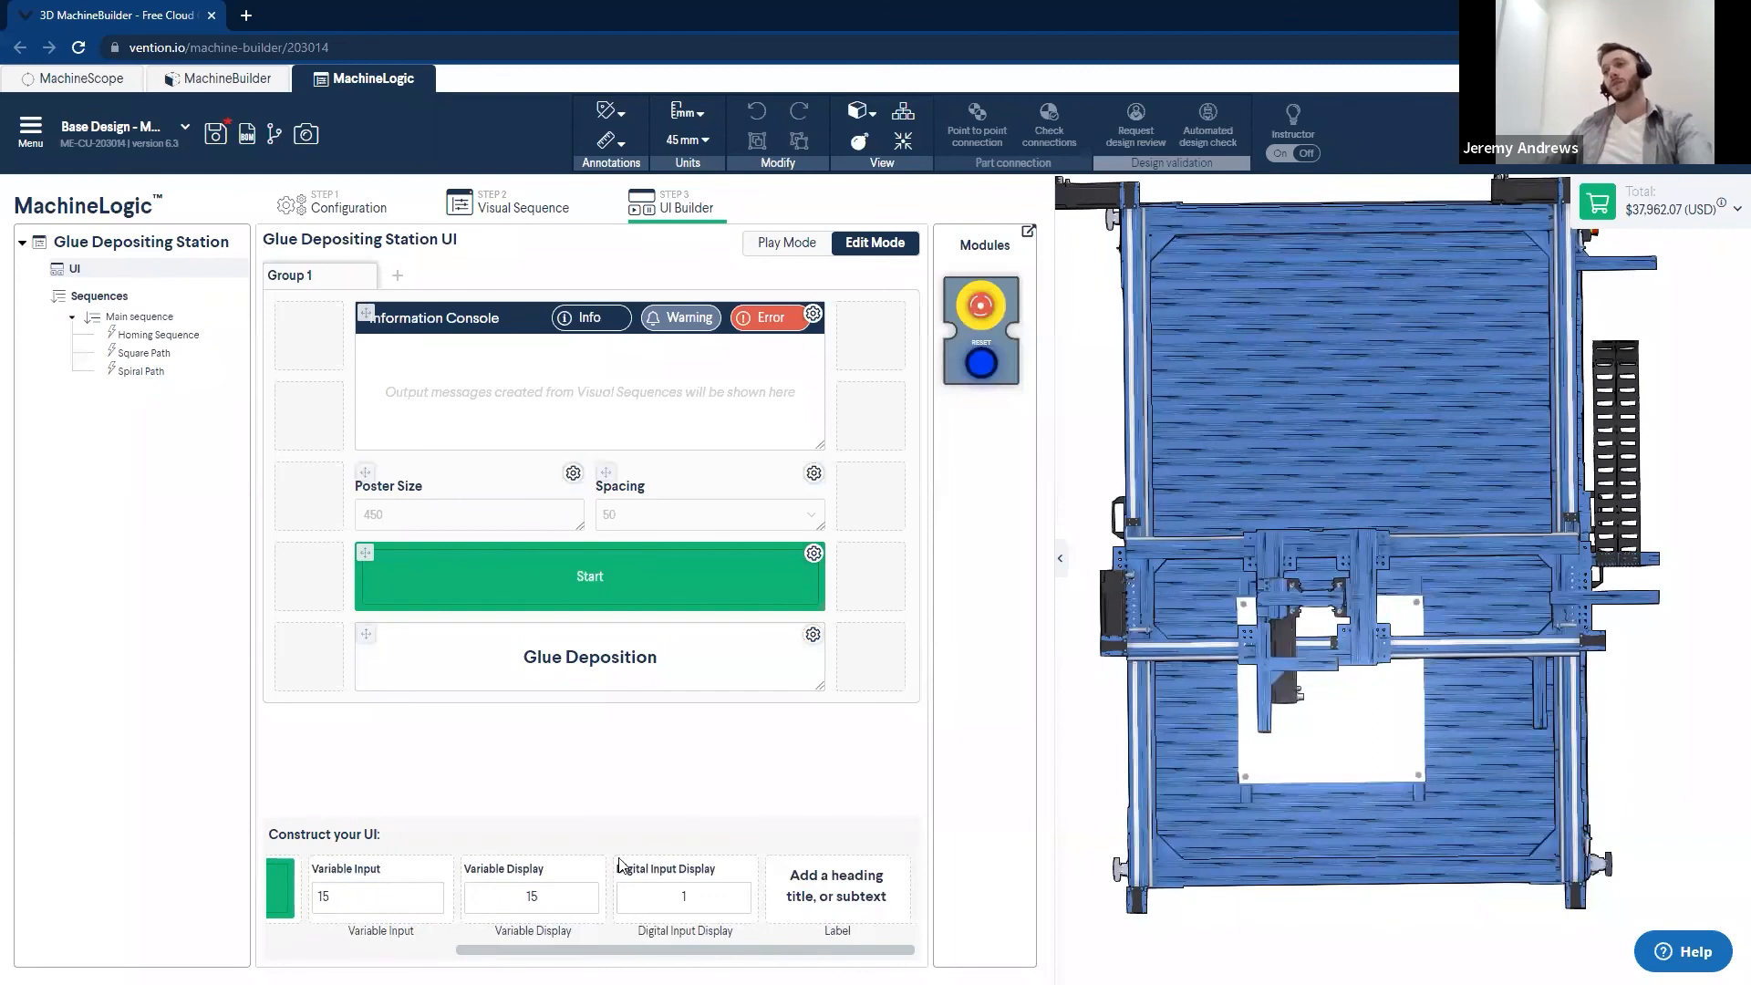
{"action": "left_click_drag", "start_coordinate": [605, 943], "coordinate": [448, 930]}
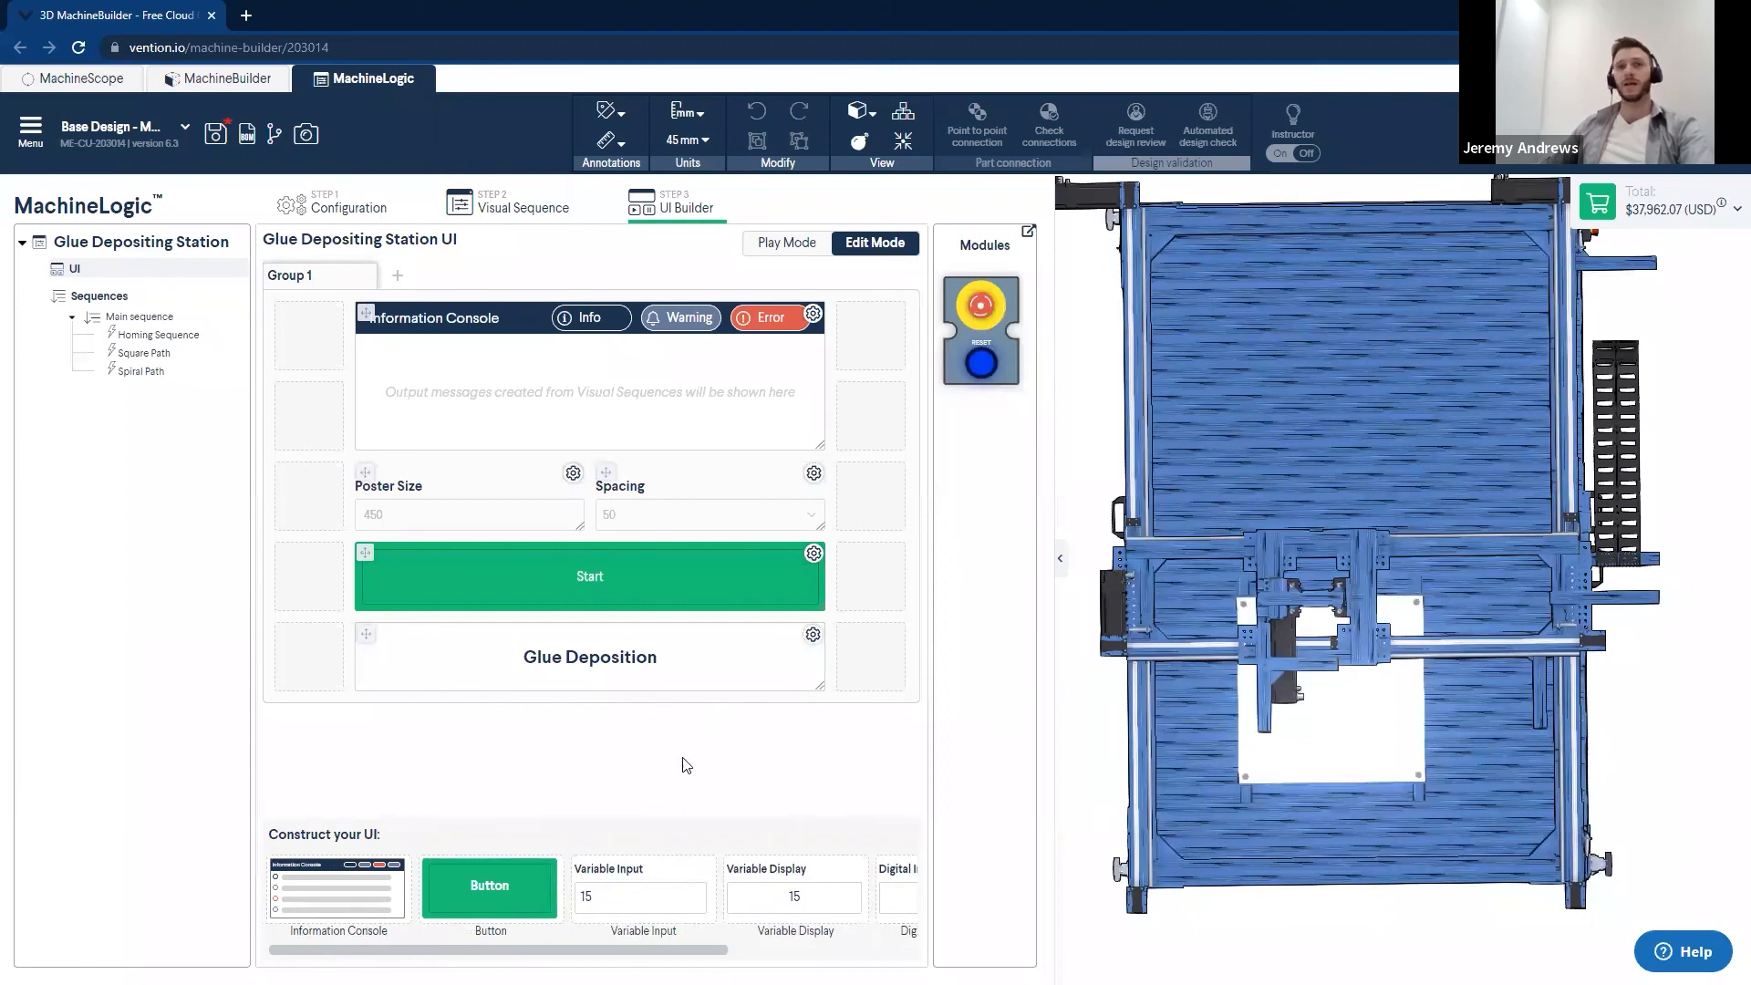
- Switch the UI to Play Mode, review the Main sequence's commands and console message, and return to the UI
{"action": "left_click", "coordinate": [787, 245]}
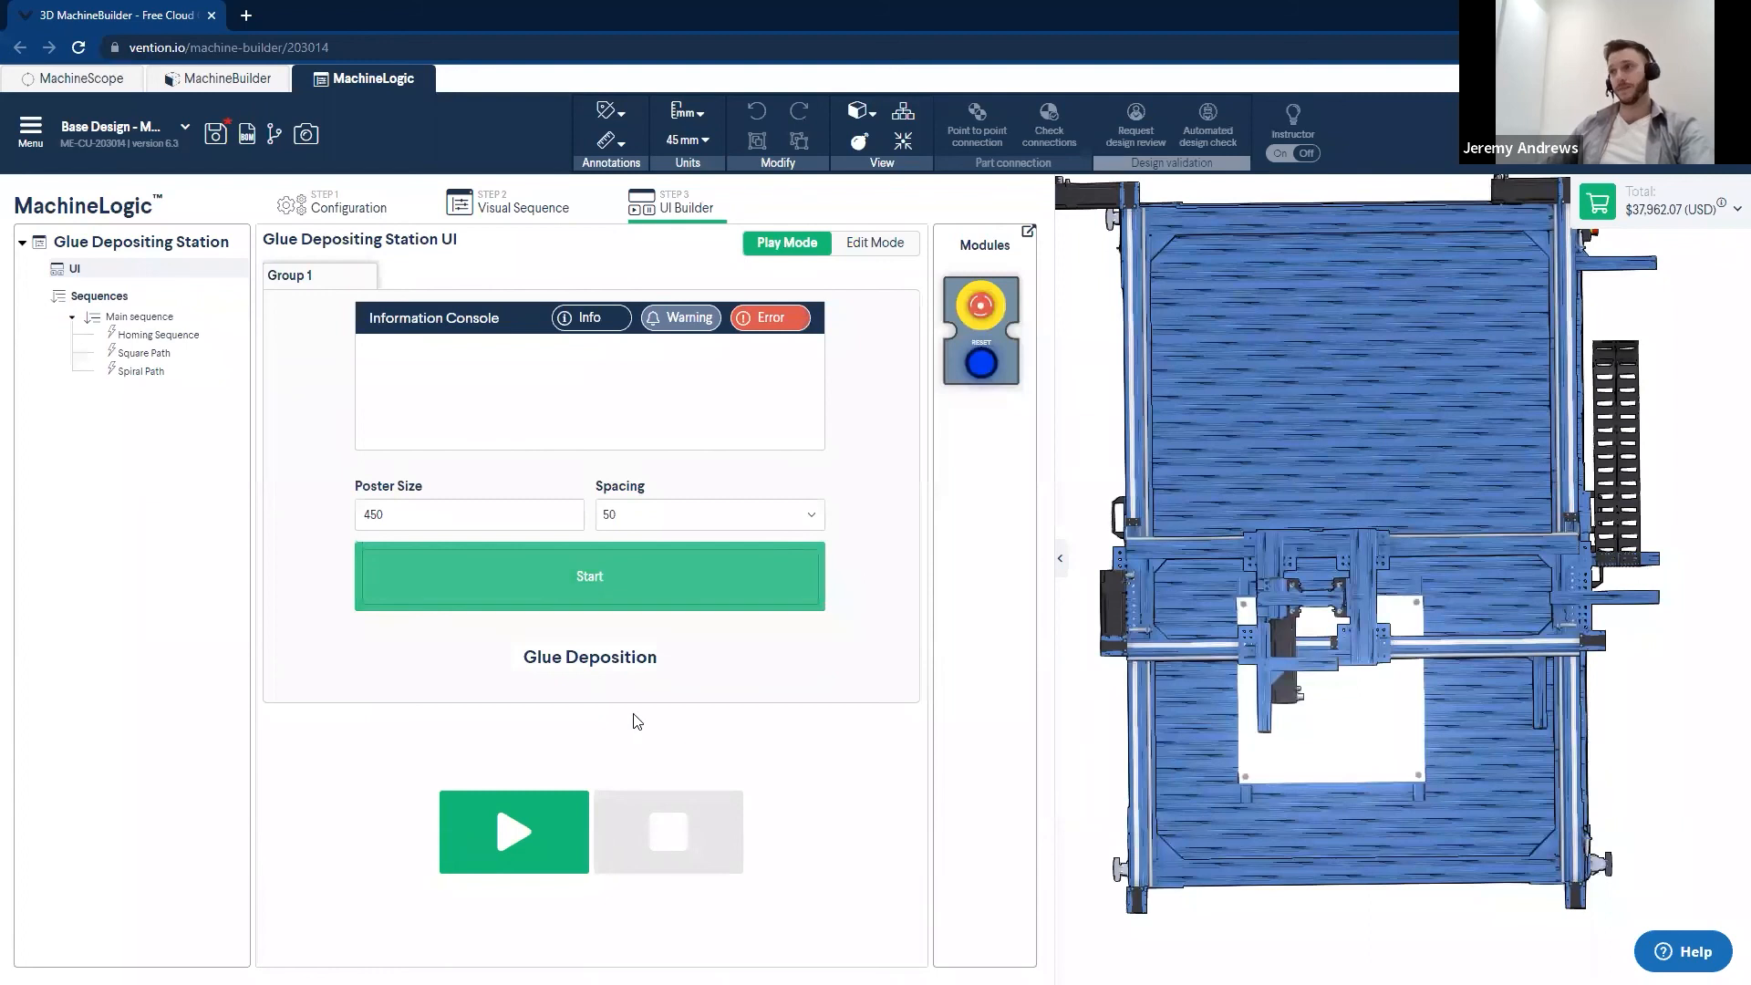
{"action": "left_click", "coordinate": [497, 210]}
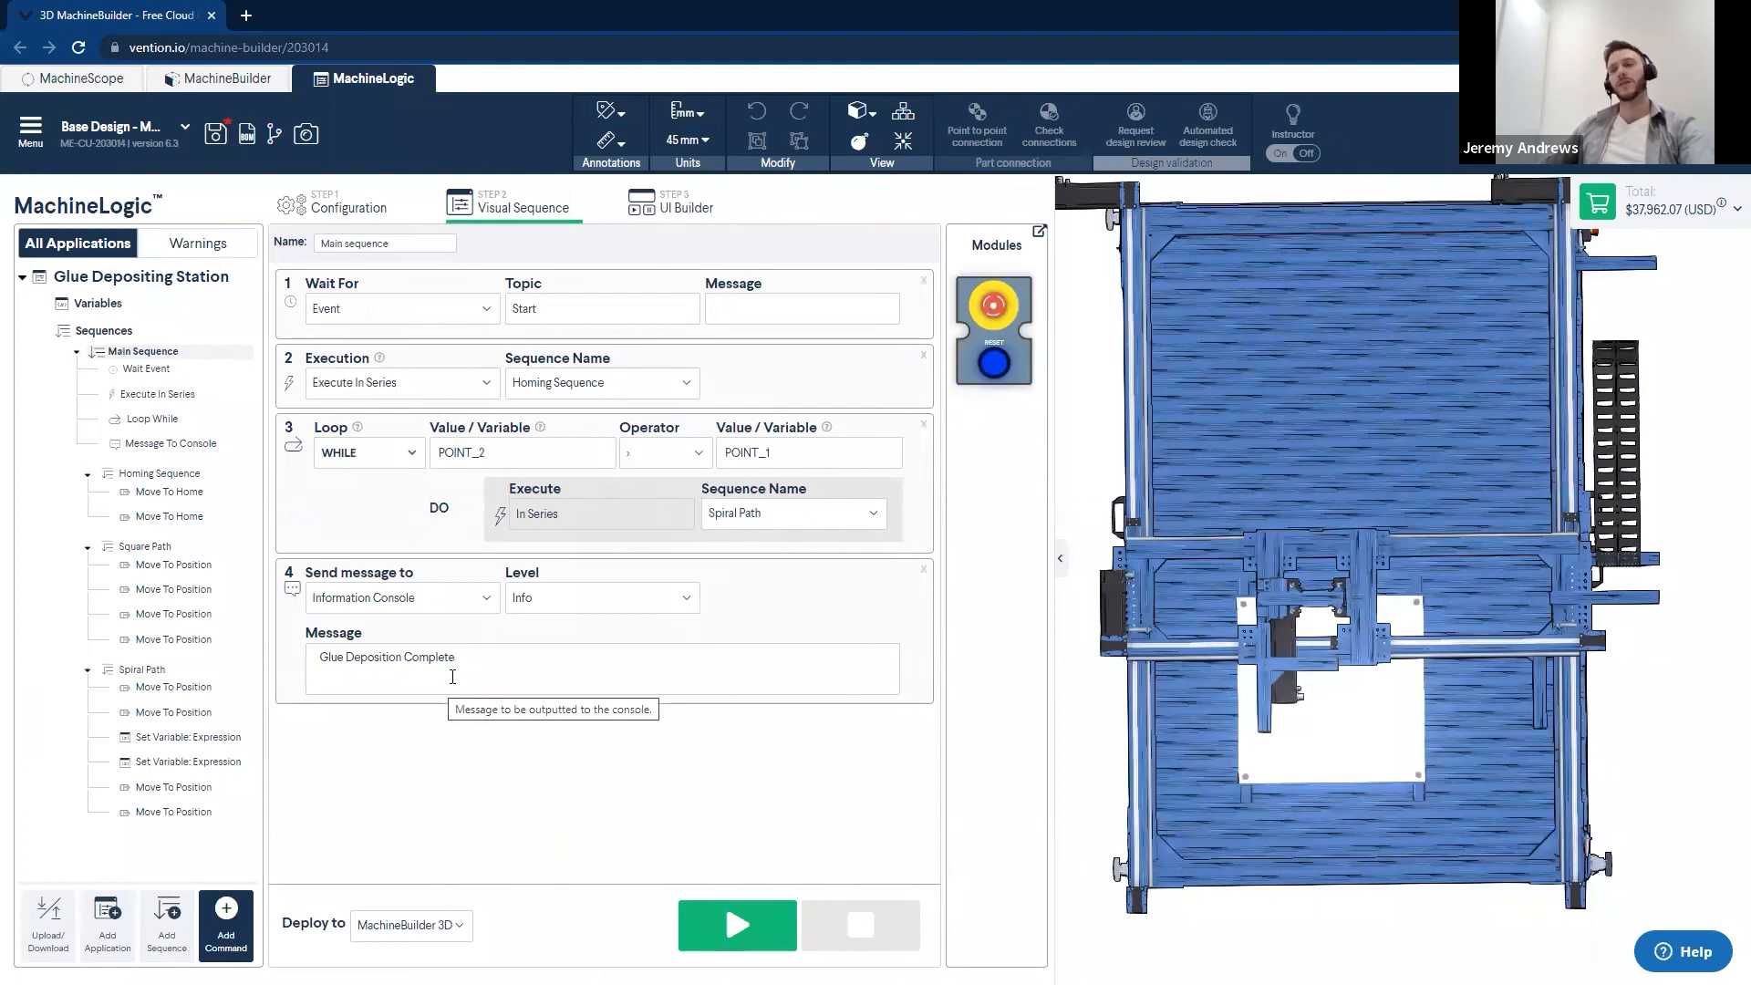
{"action": "left_click", "coordinate": [679, 207]}
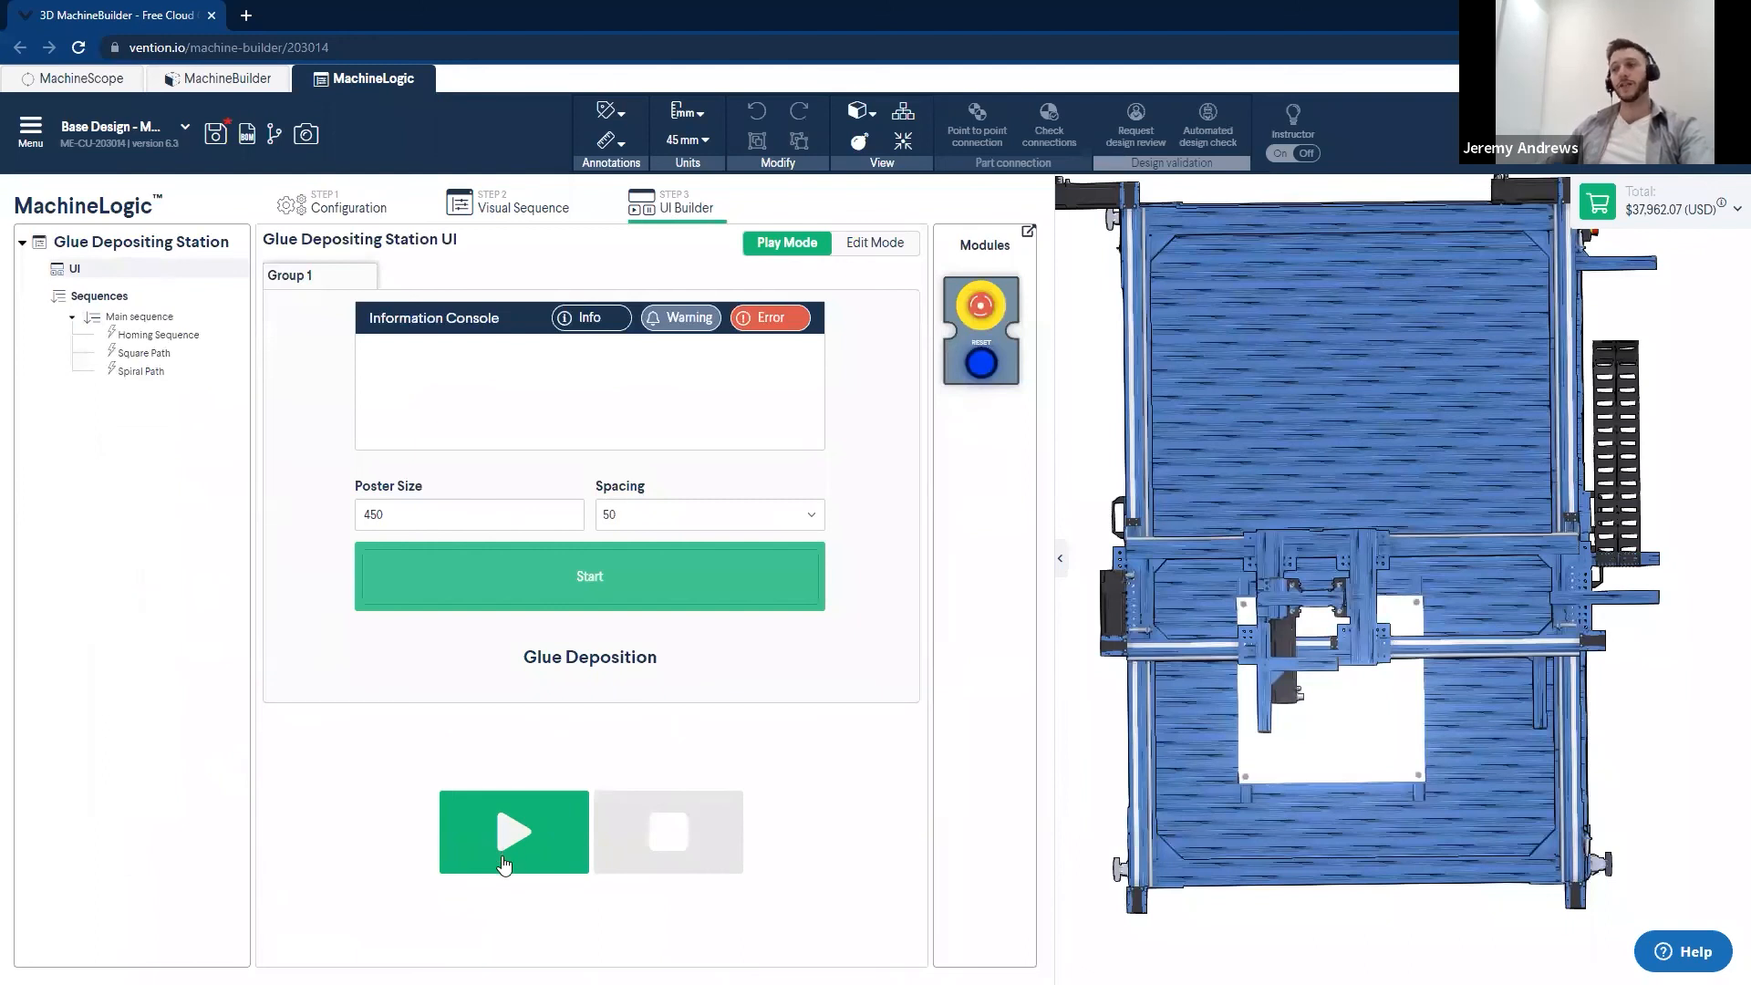
- Run the simulation and start the glue deposition from the UI with Poster Size 400 and Spacing 100
{"action": "left_click", "coordinate": [504, 863]}
{"action": "left_click_drag", "start_coordinate": [410, 514], "coordinate": [360, 515]}
{"action": "key", "text": "BackSpace"}
{"action": "type", "text": "400"}
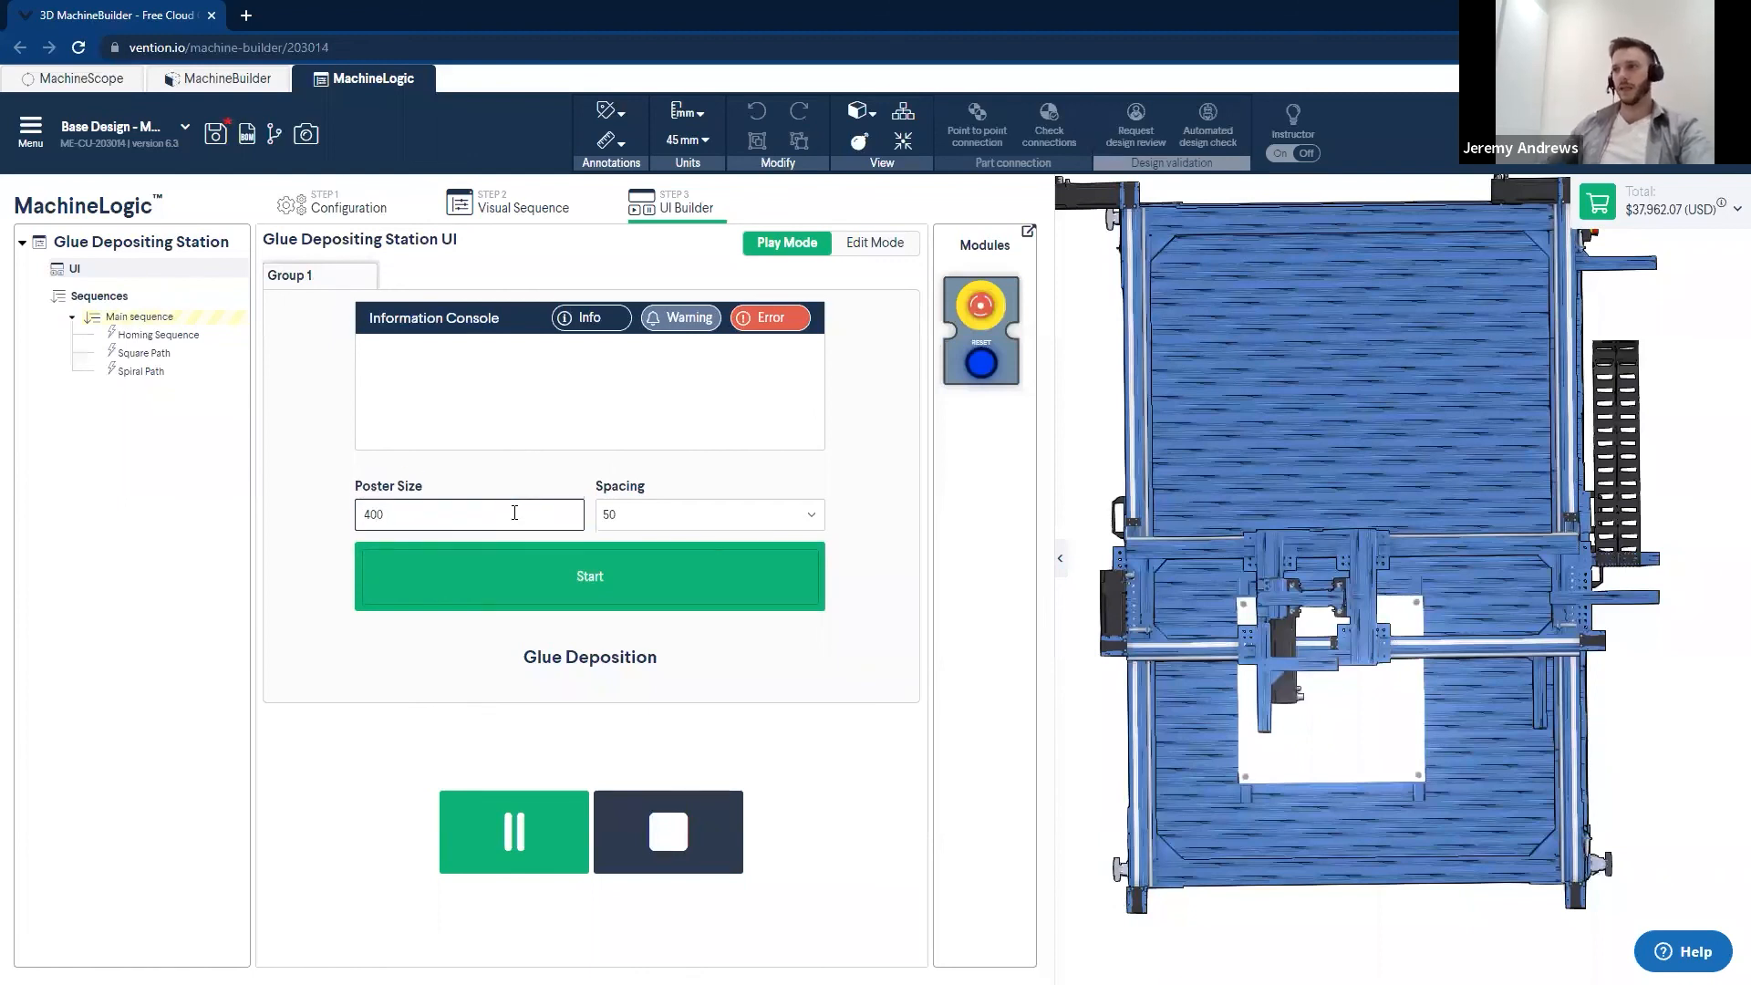
{"action": "left_click", "coordinate": [657, 518]}
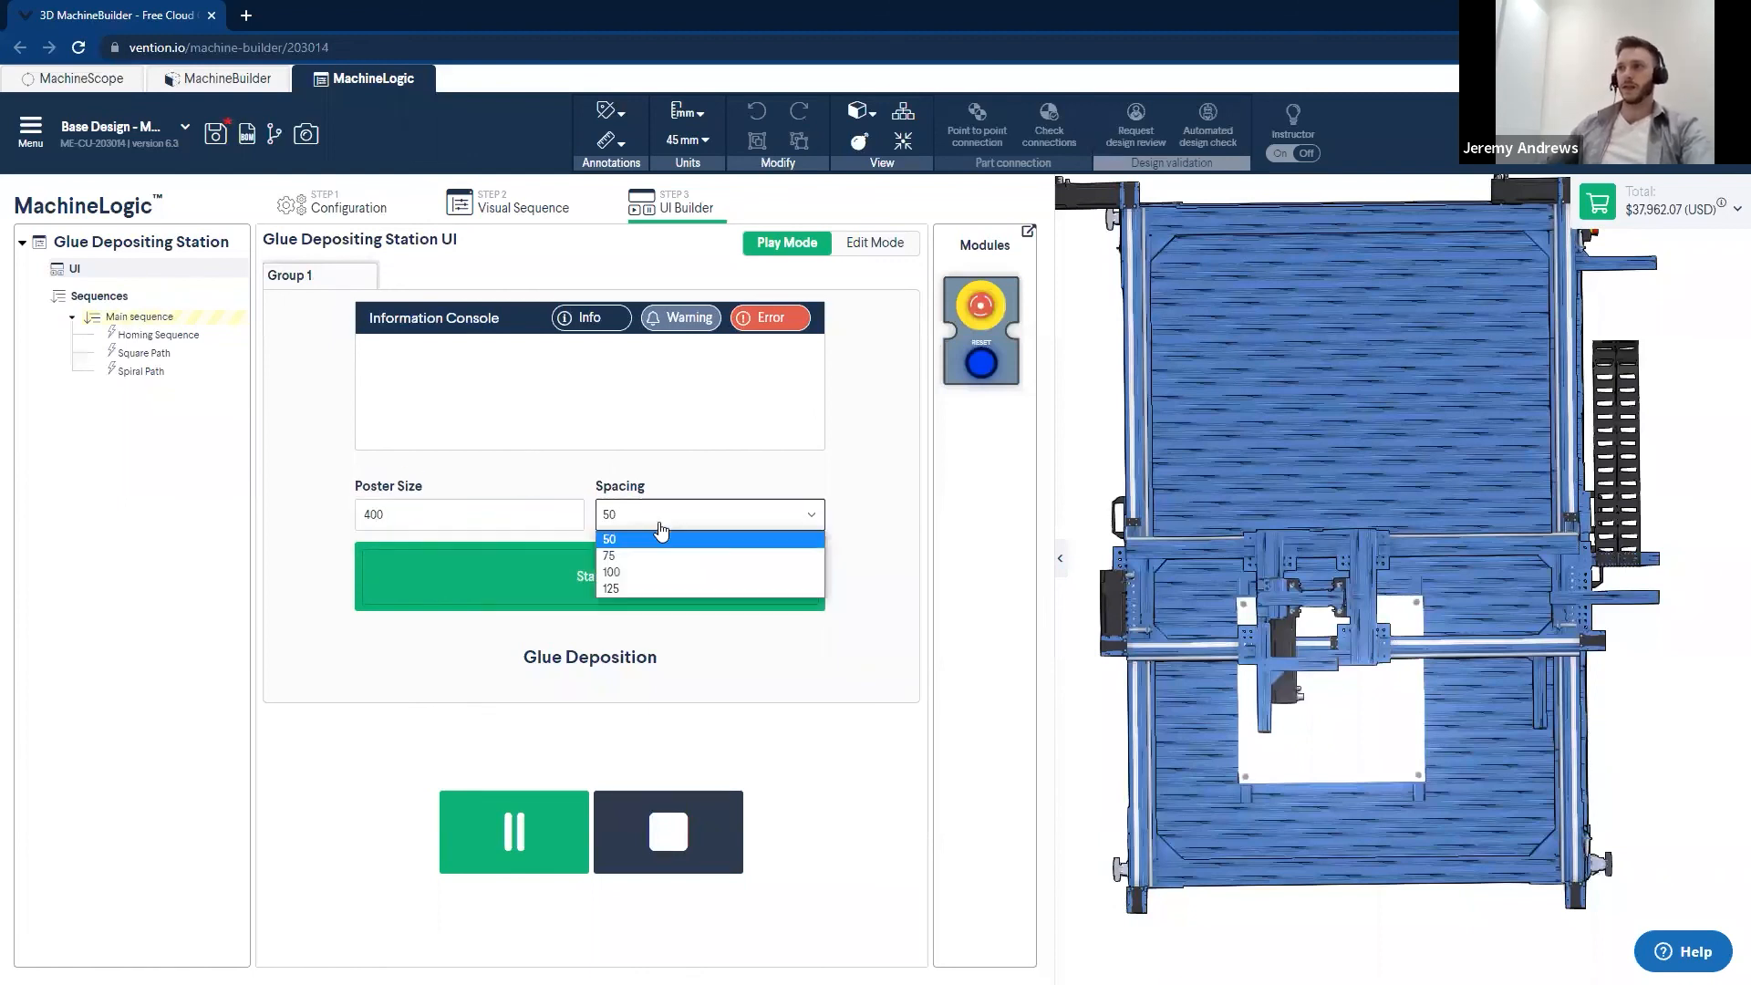
{"action": "left_click", "coordinate": [644, 572]}
{"action": "left_click", "coordinate": [588, 578]}
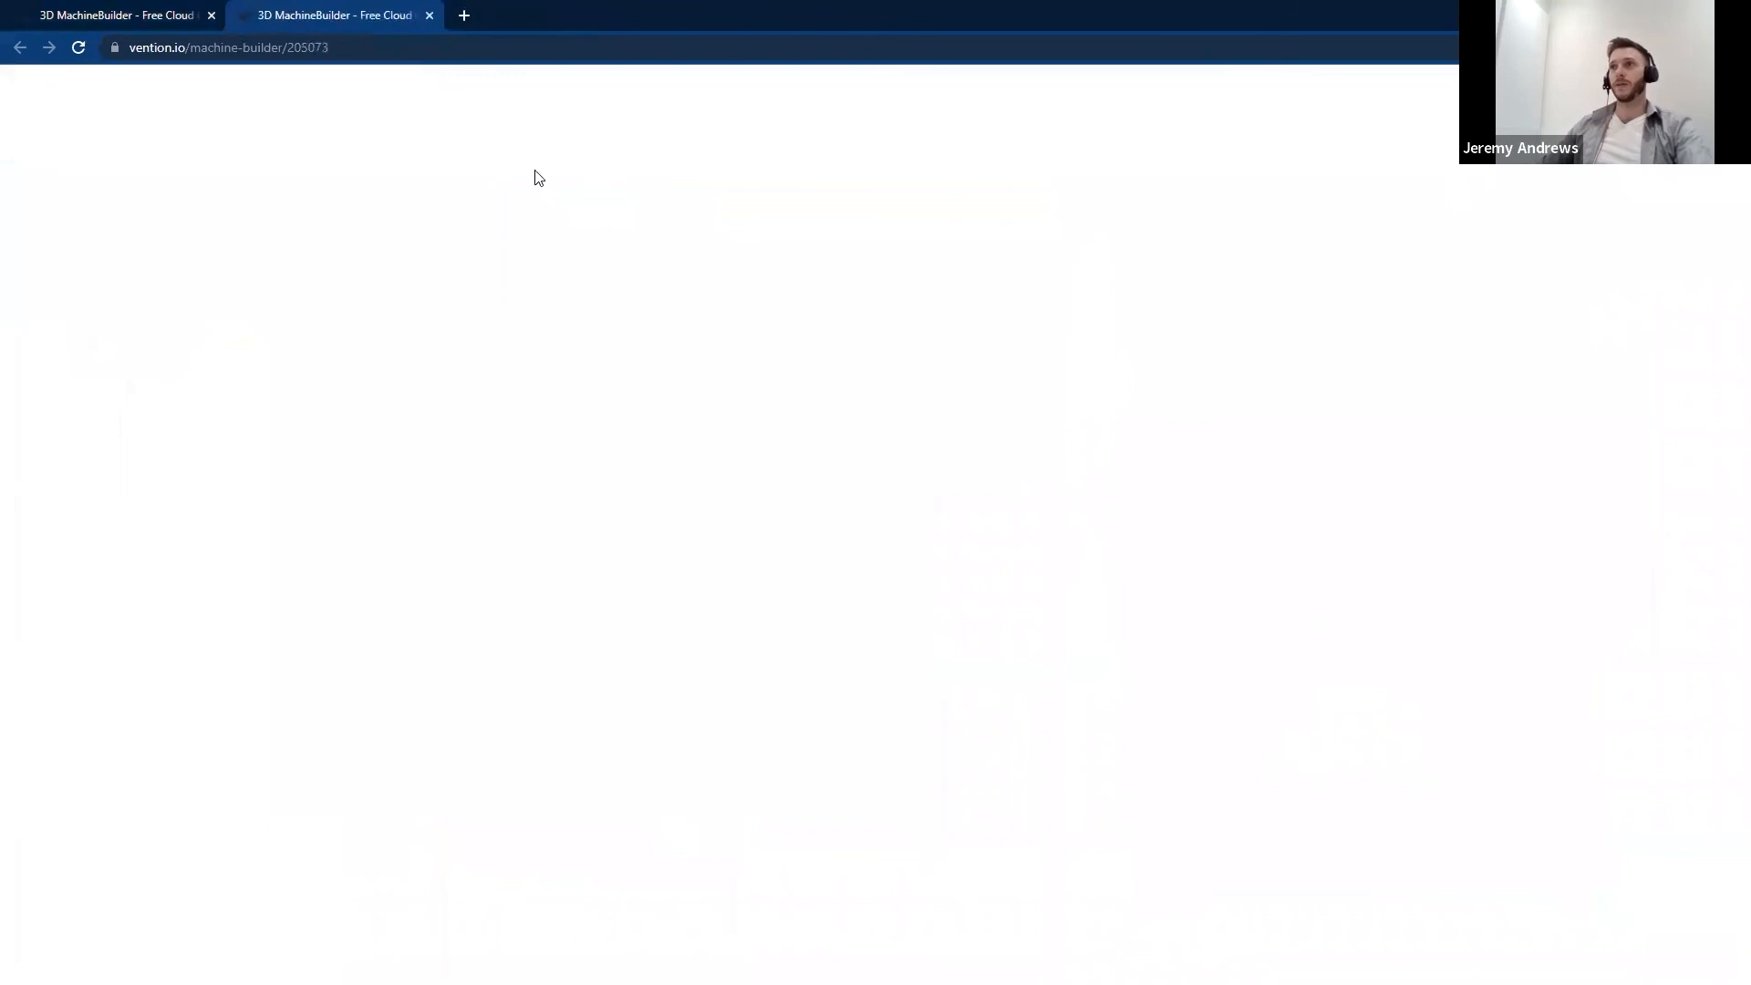
- Open MachineLogic for the custom UI example design in the second browser tab
{"action": "left_click", "coordinate": [376, 81]}
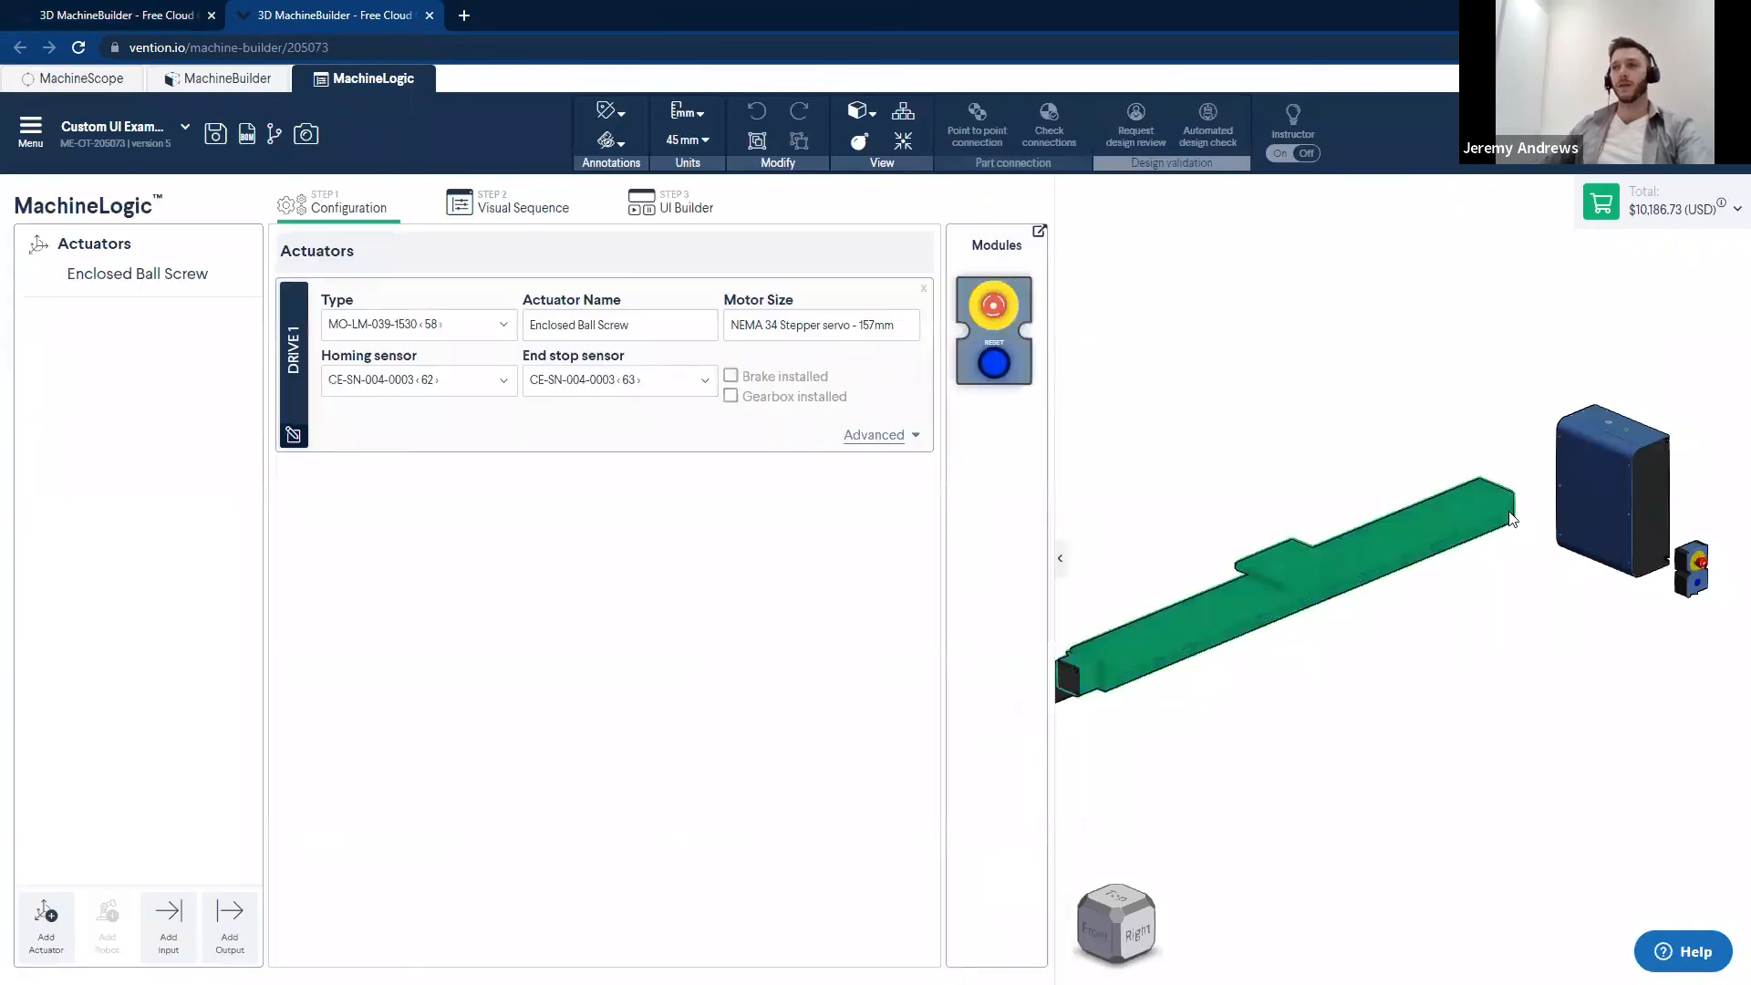
- Open the Custom Jogger UI, set Variable Input to 75, run the program and jog the gantry by that increment
{"action": "left_click", "coordinate": [663, 206]}
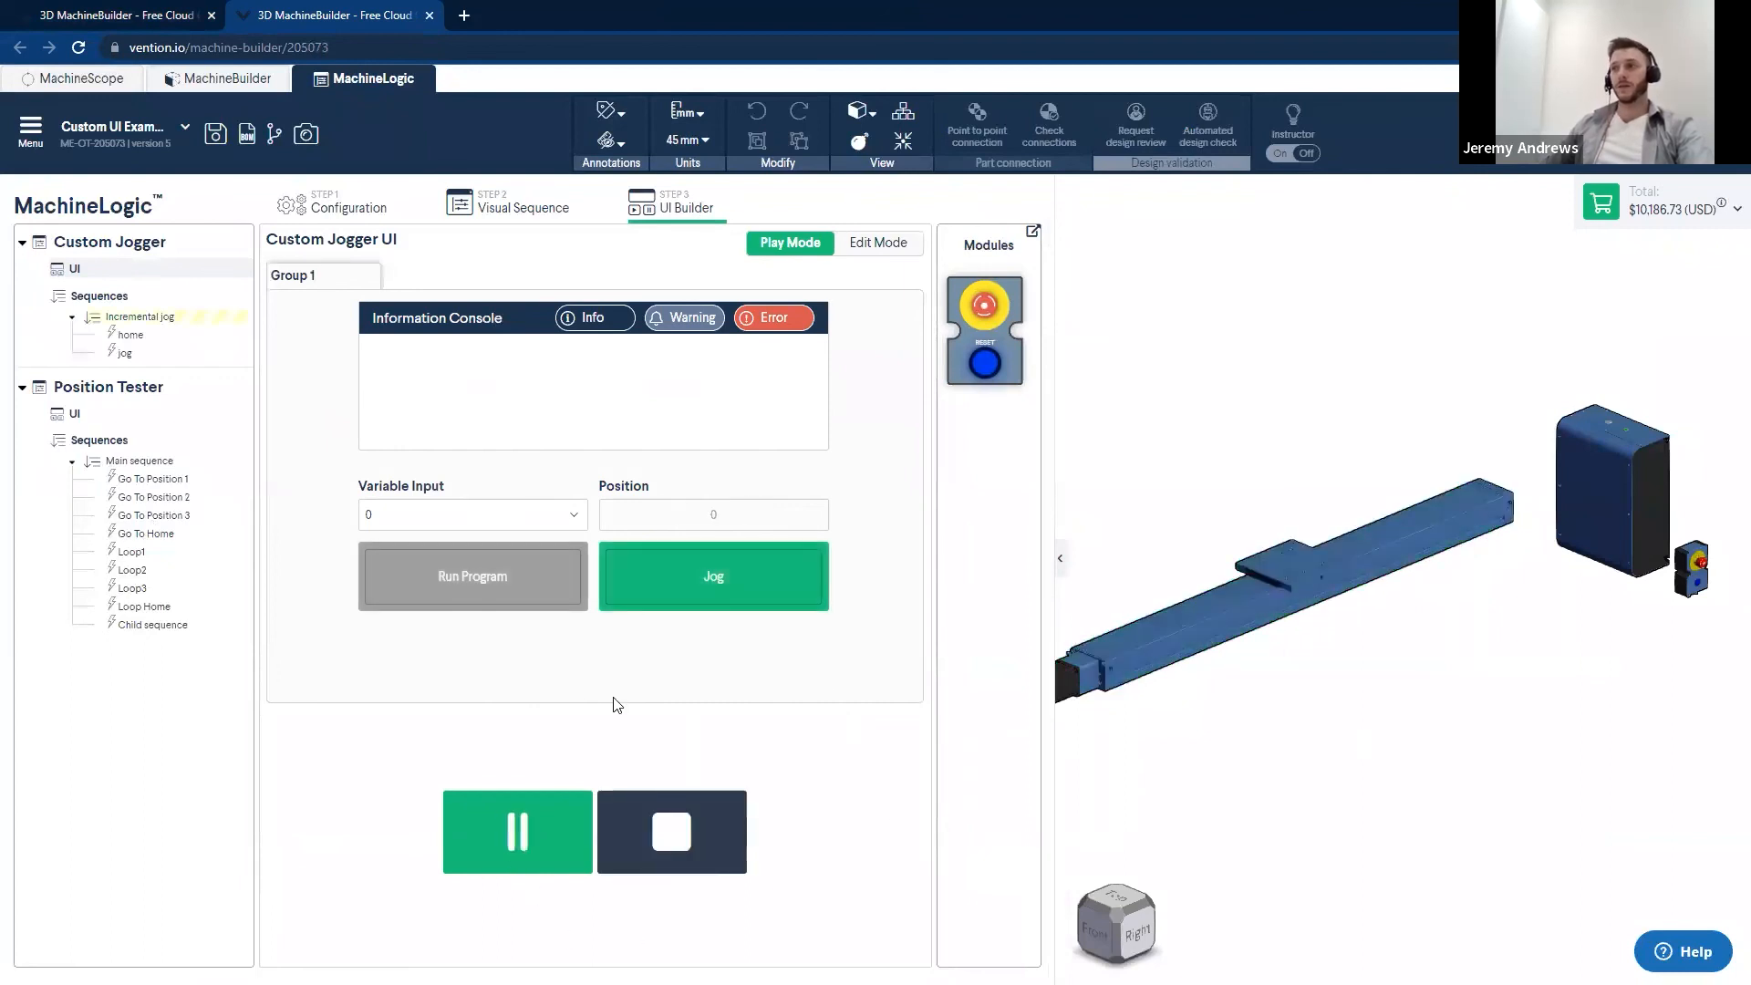
{"action": "left_click", "coordinate": [543, 529]}
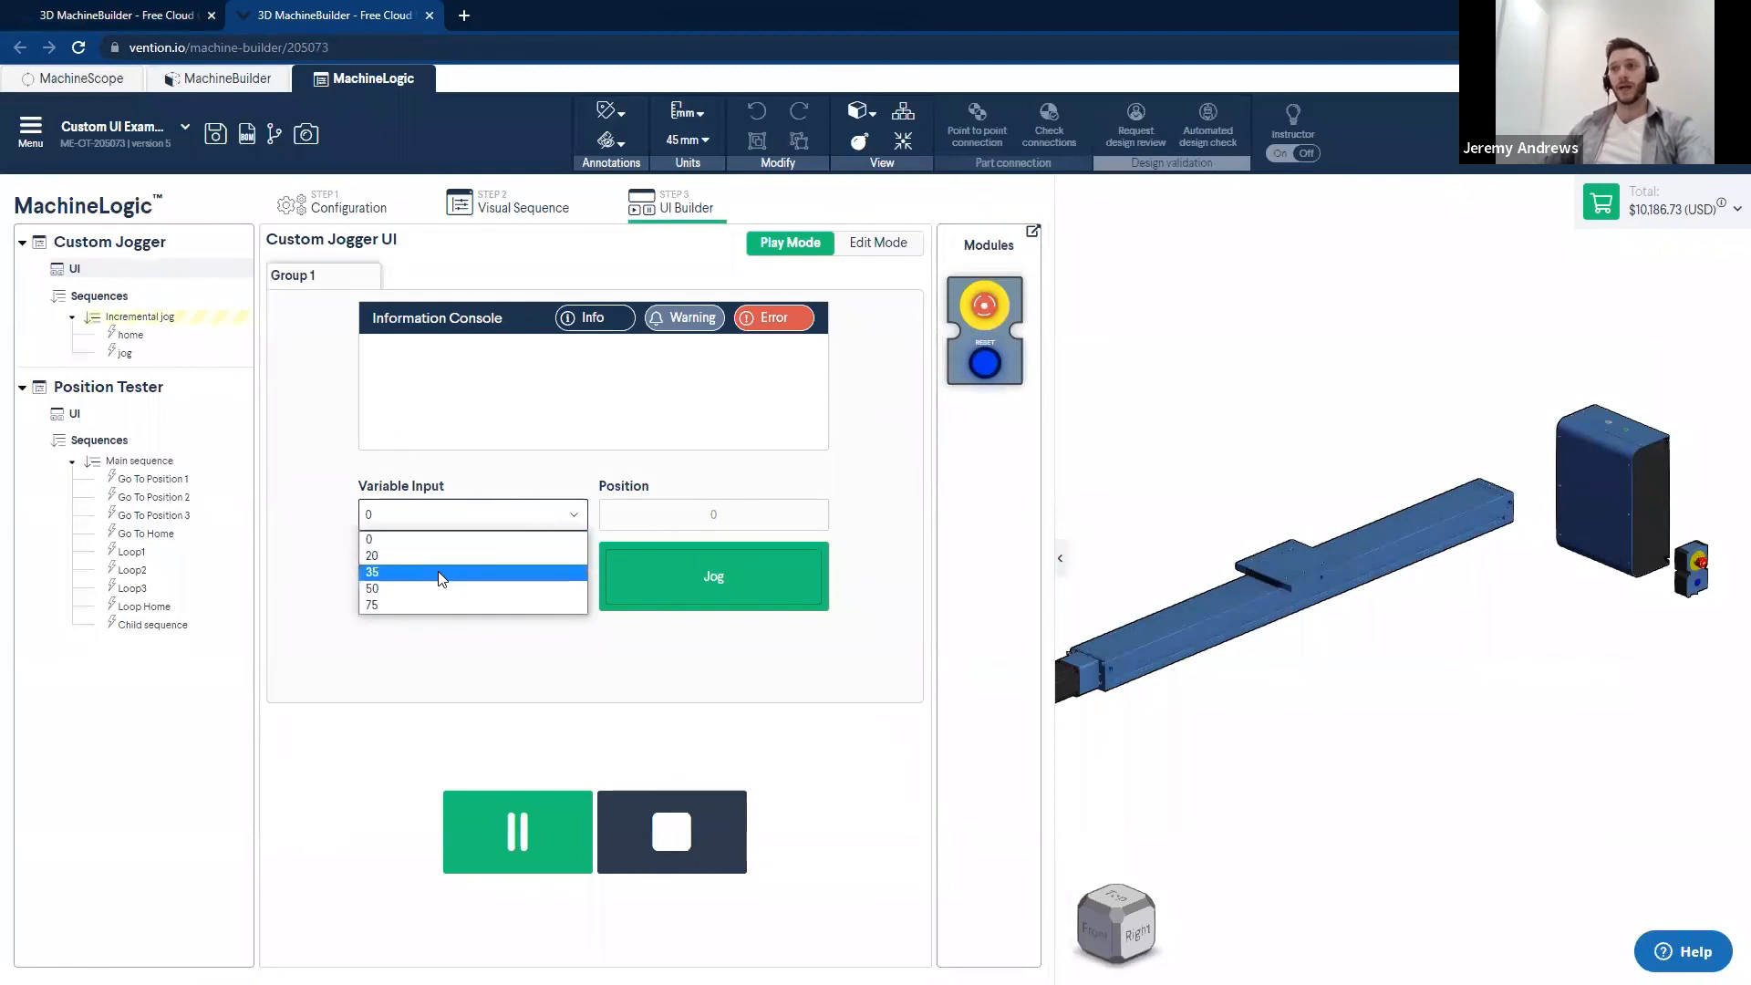
{"action": "left_click", "coordinate": [405, 605]}
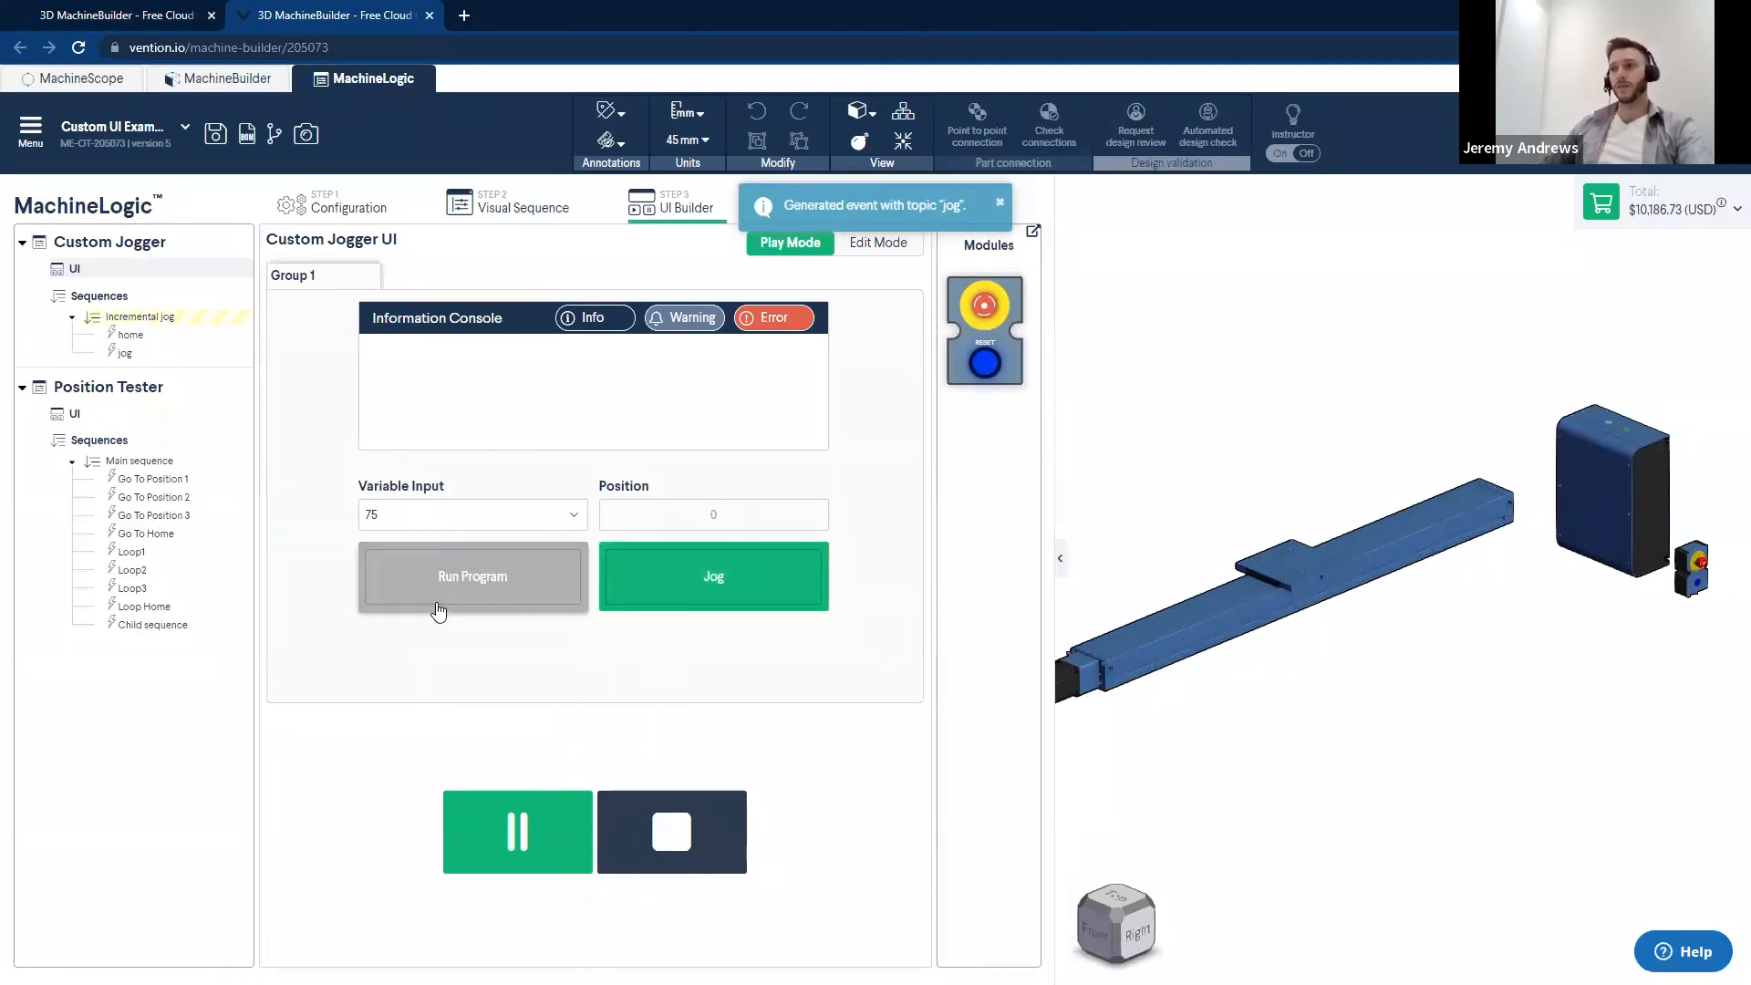
{"action": "left_click", "coordinate": [458, 594]}
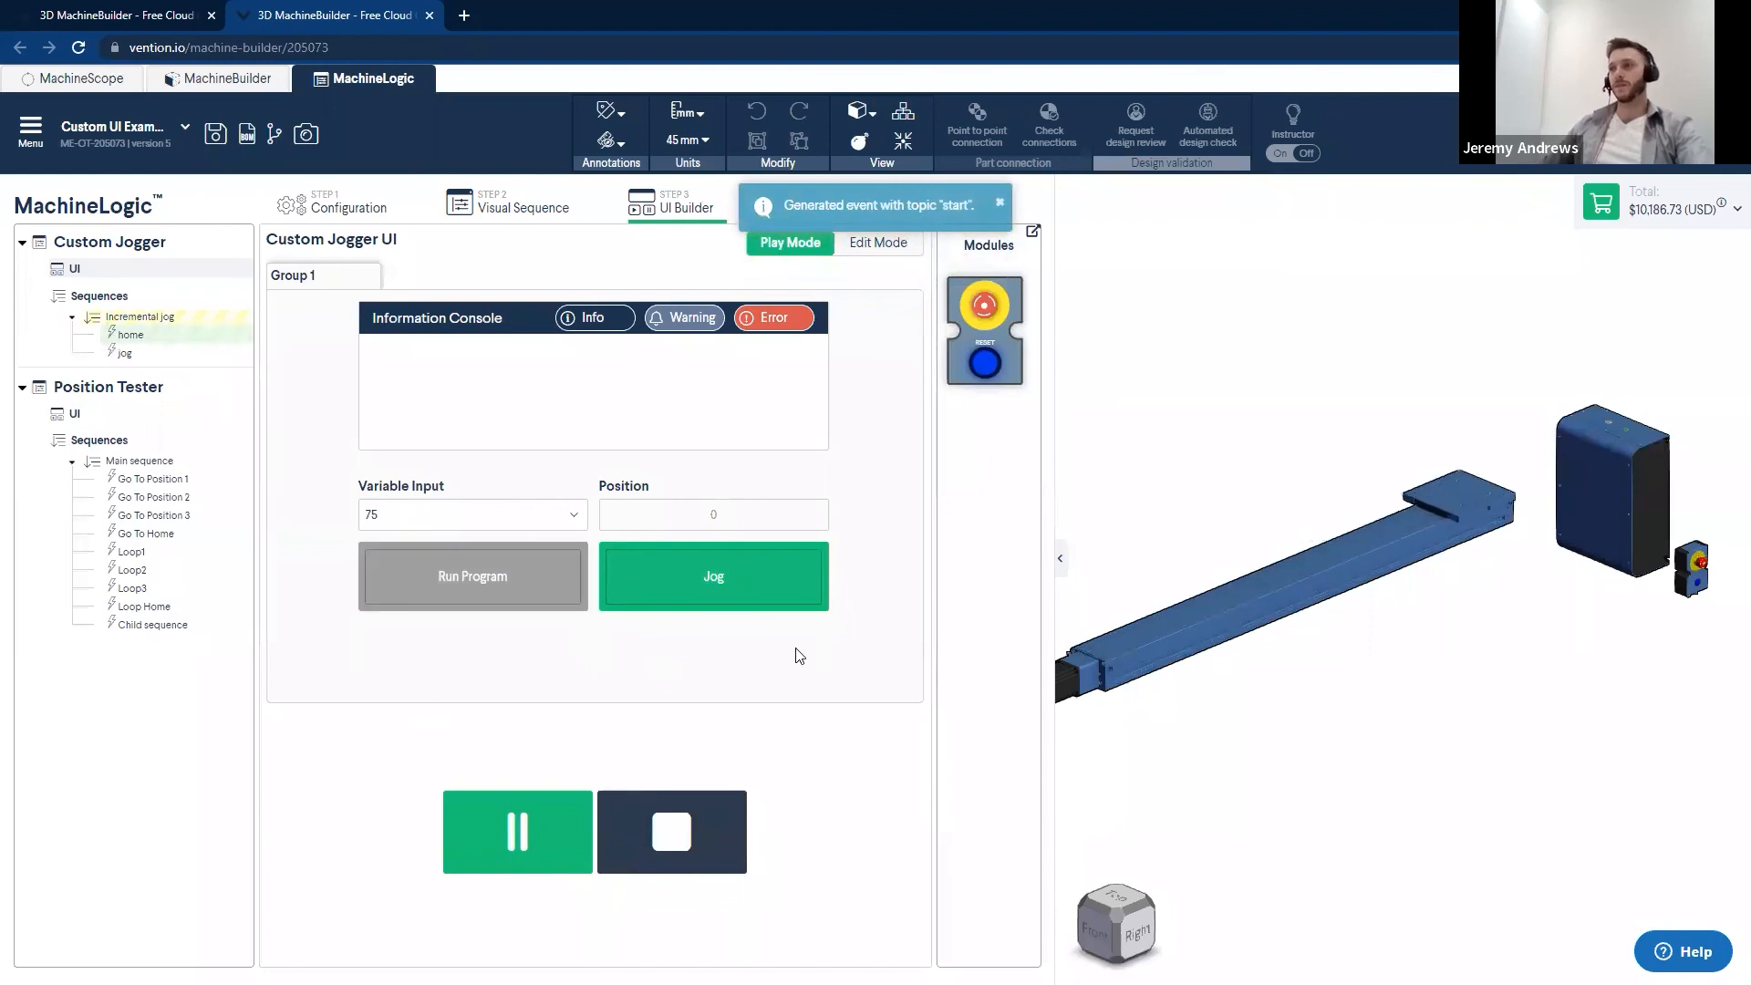
{"action": "left_click", "coordinate": [707, 578]}
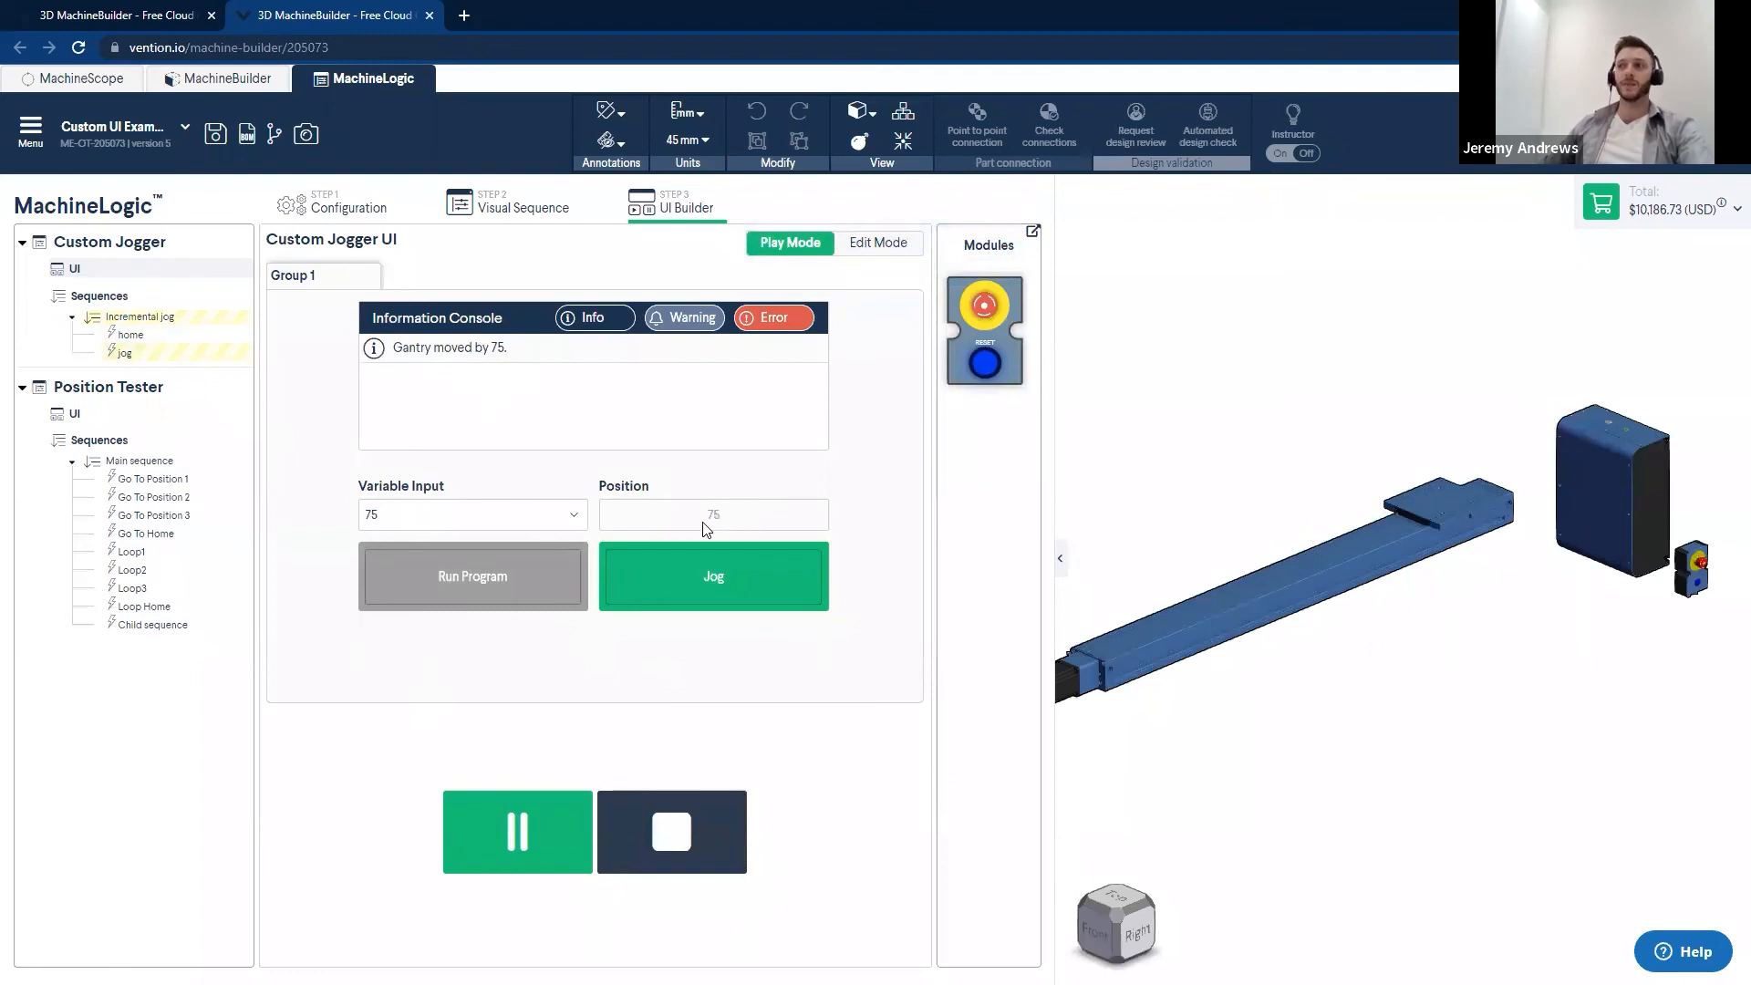
- Set Variable Input to 35, jog the gantry again and stop the Custom Jogger simulation
{"action": "left_click", "coordinate": [553, 516]}
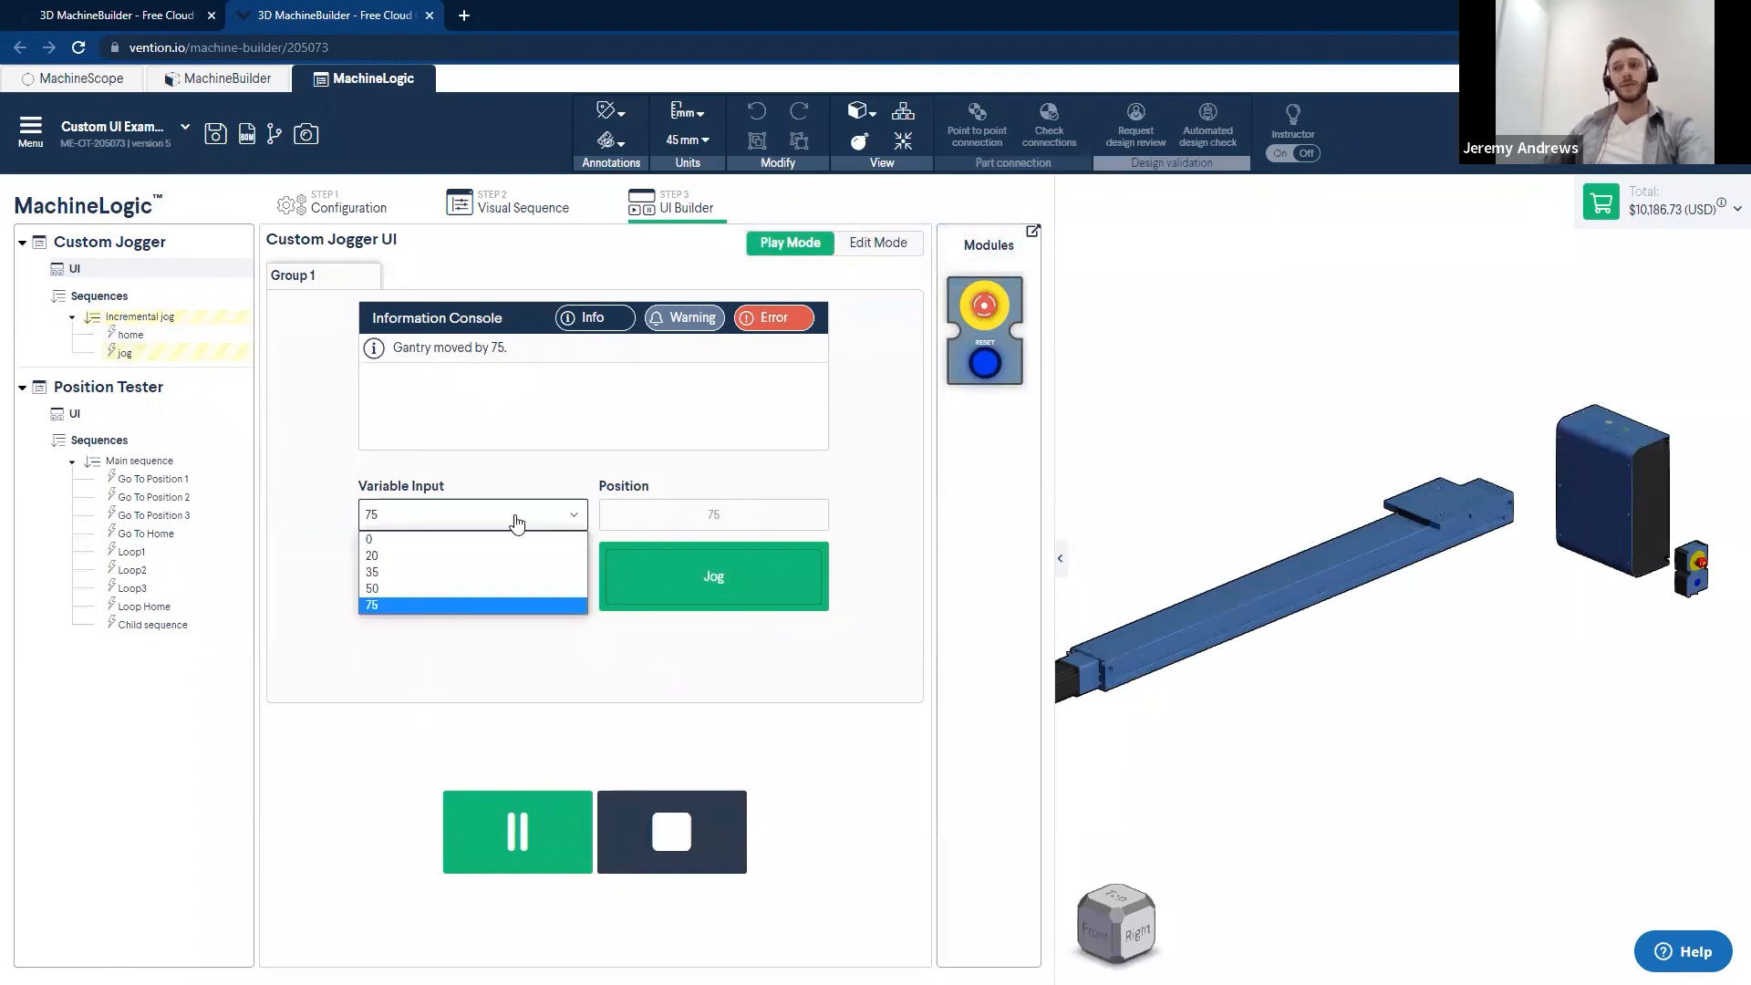
{"action": "left_click", "coordinate": [390, 571]}
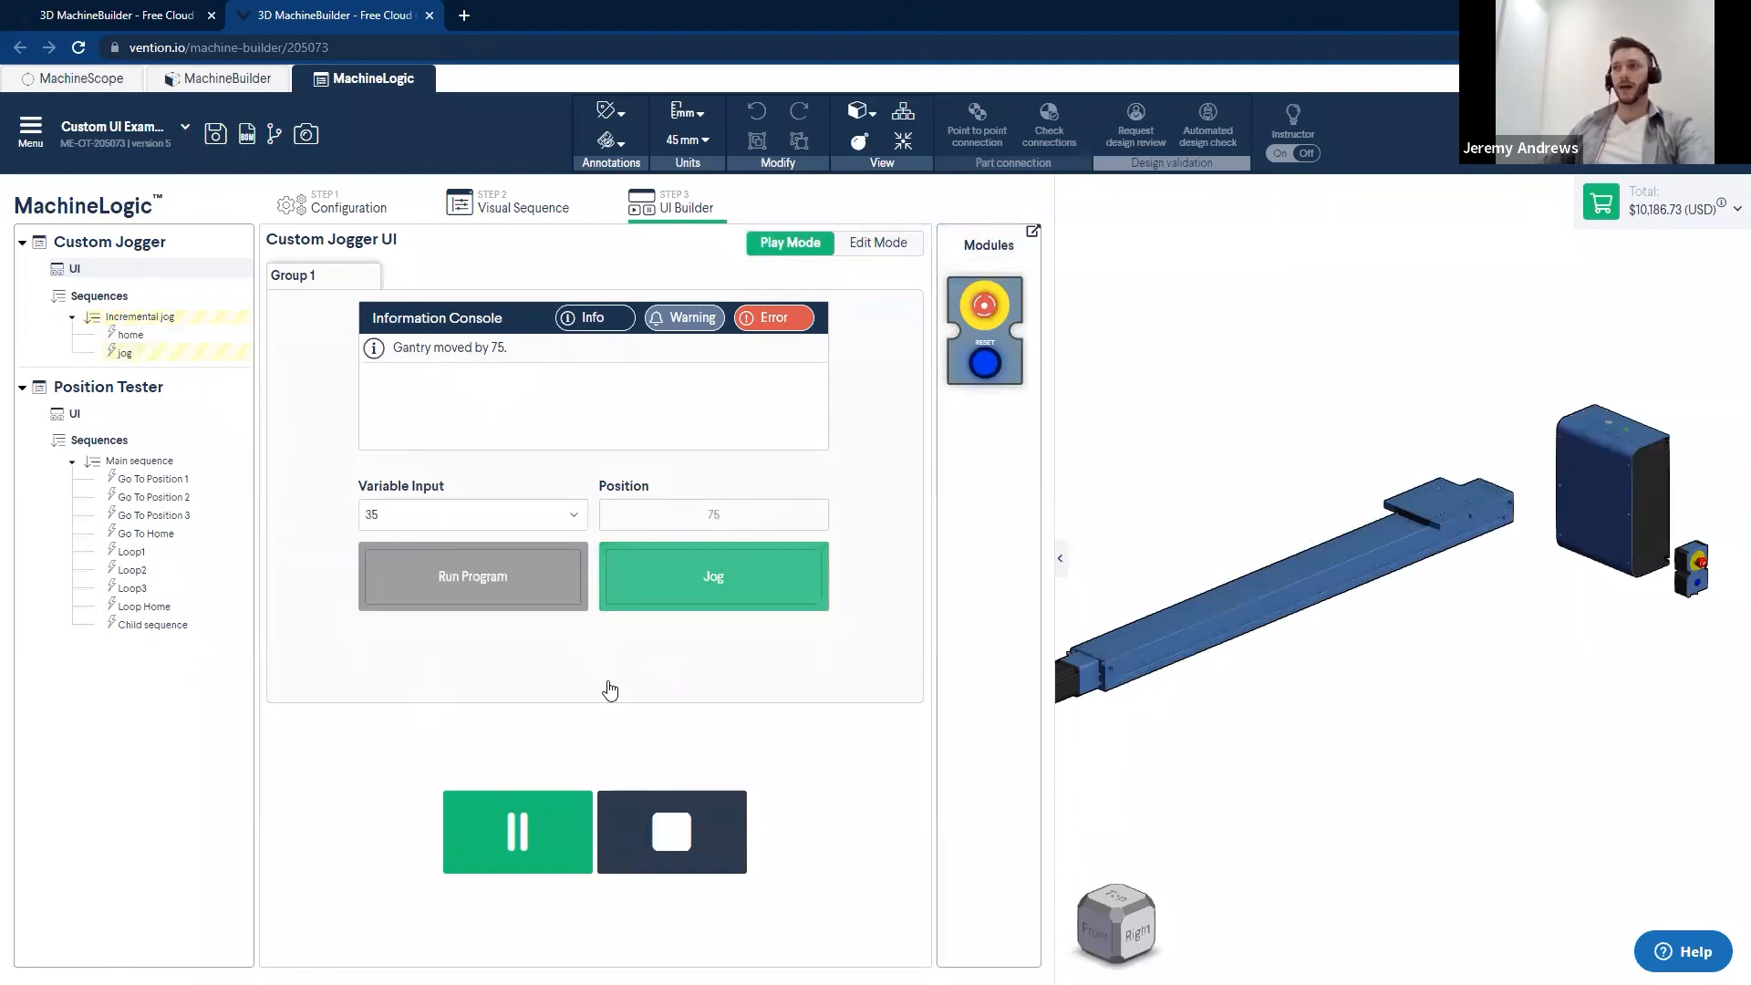
{"action": "left_click", "coordinate": [713, 577]}
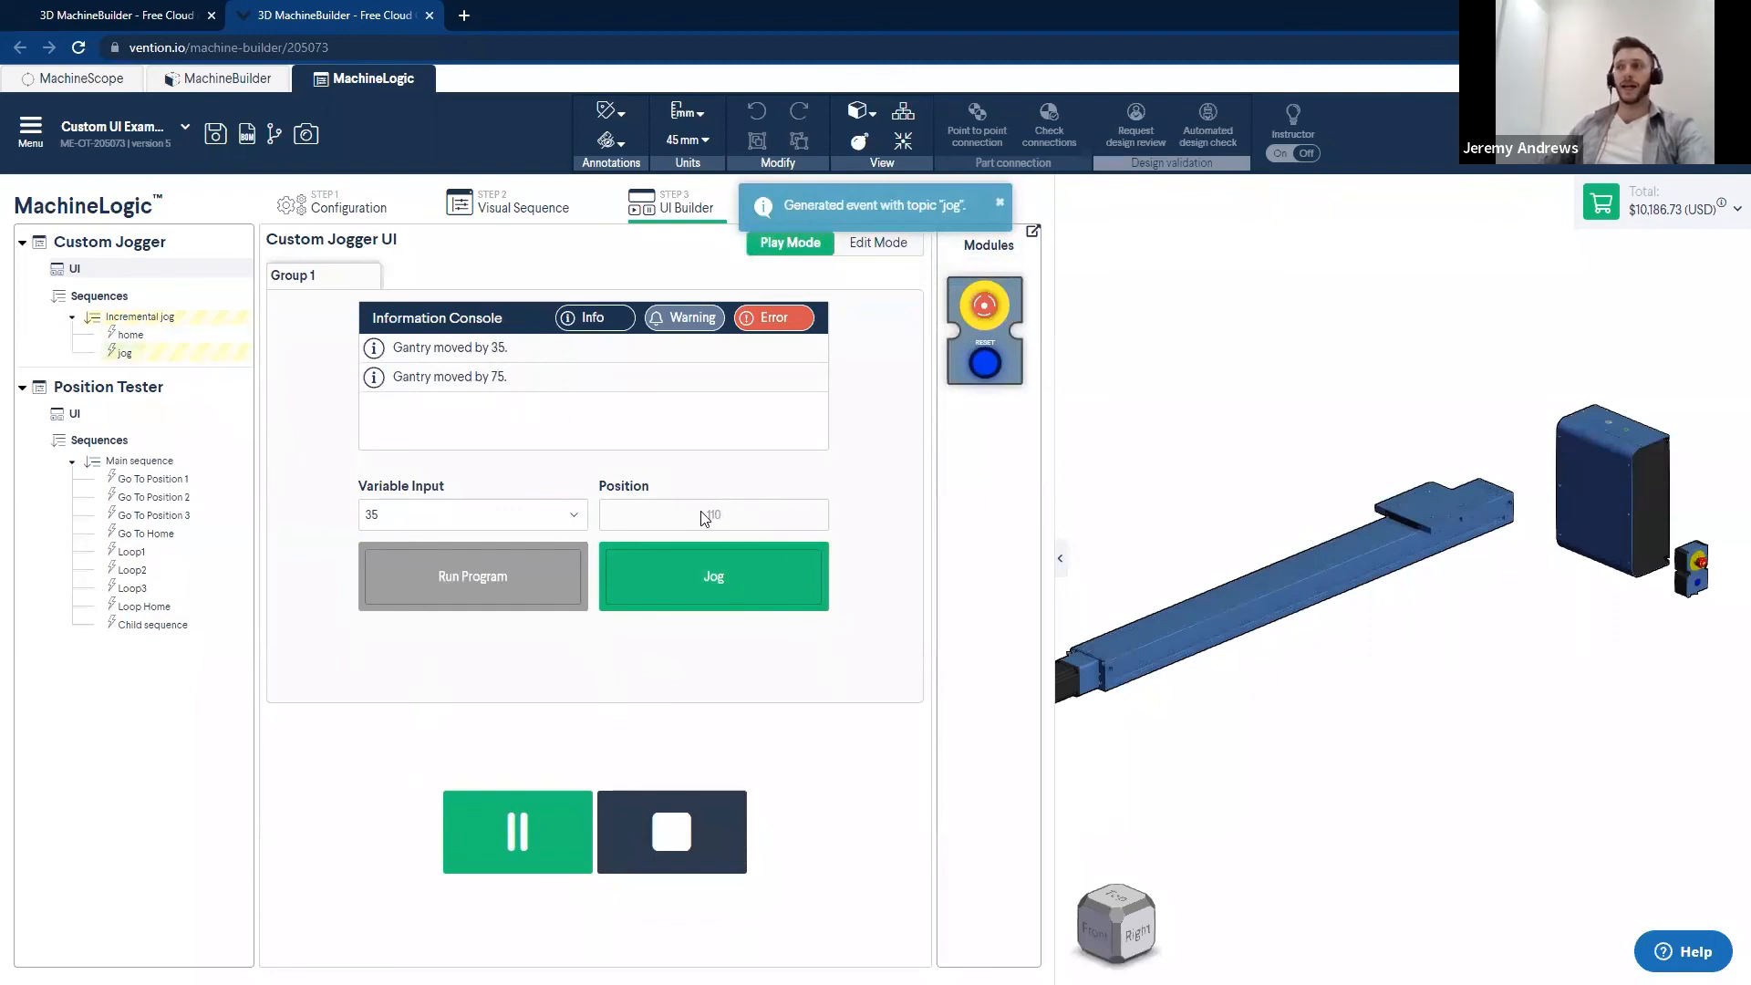
{"action": "left_click", "coordinate": [672, 830]}
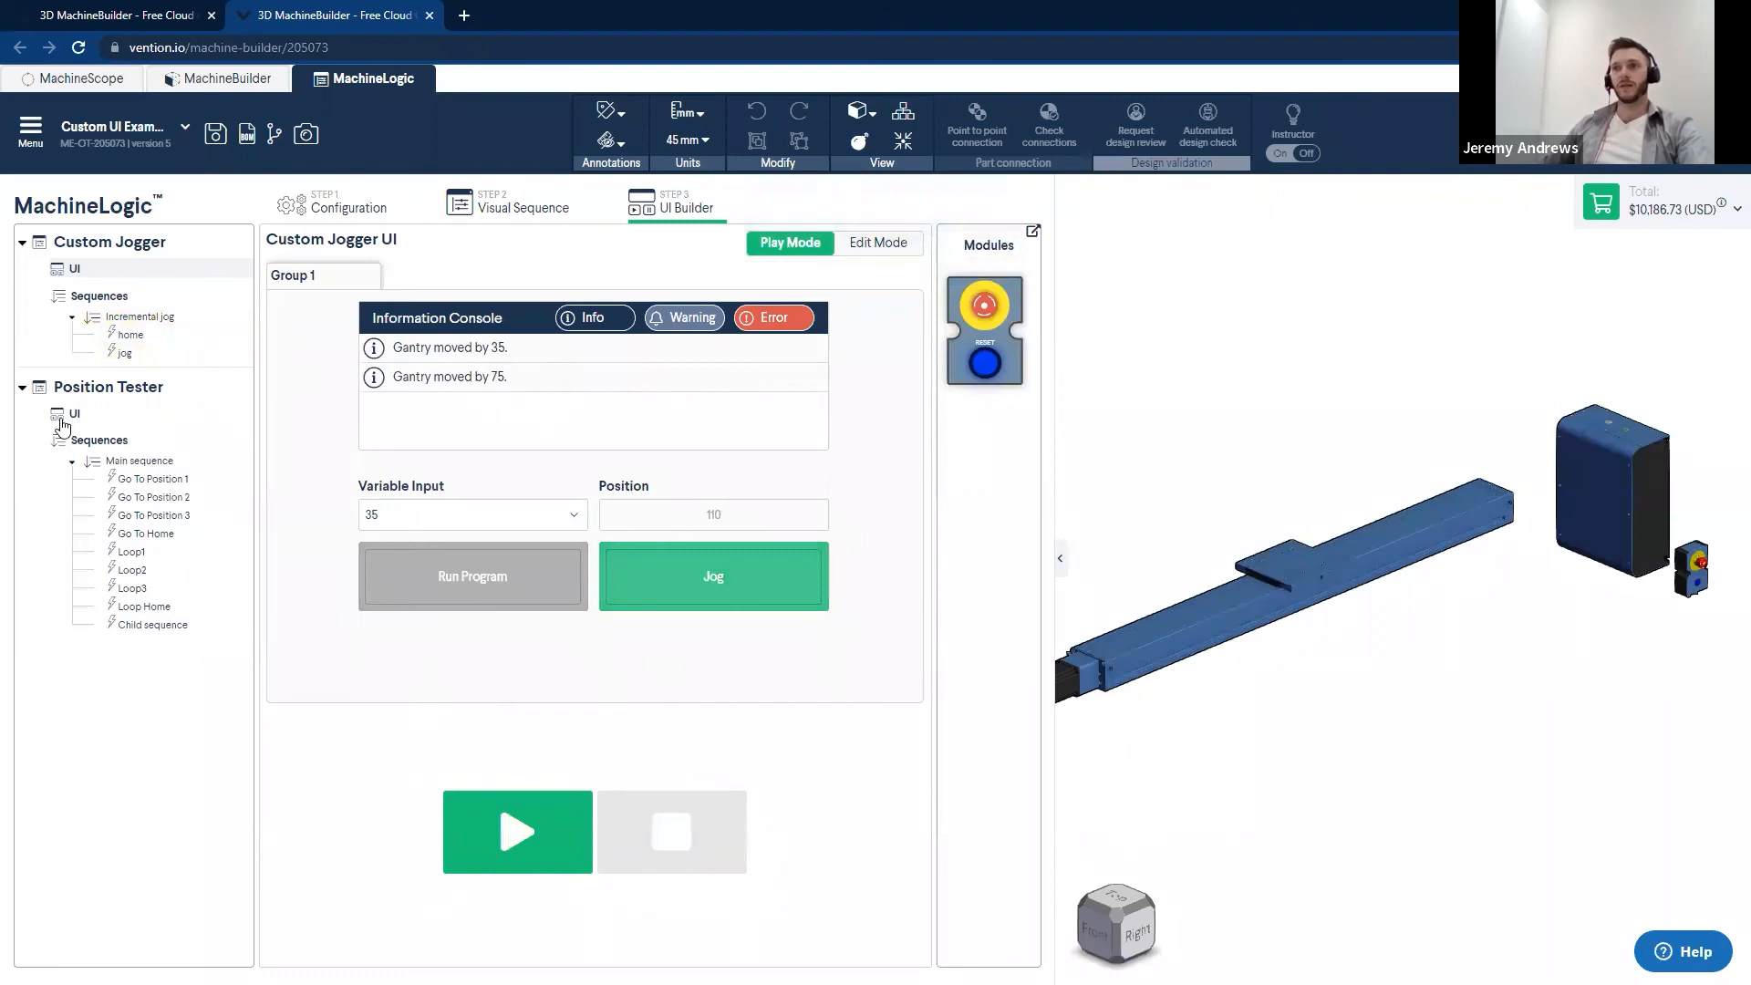
- Run the simulation from the Position Tester UI and send the gantry to Position 3 and Position 2
{"action": "left_click", "coordinate": [76, 415]}
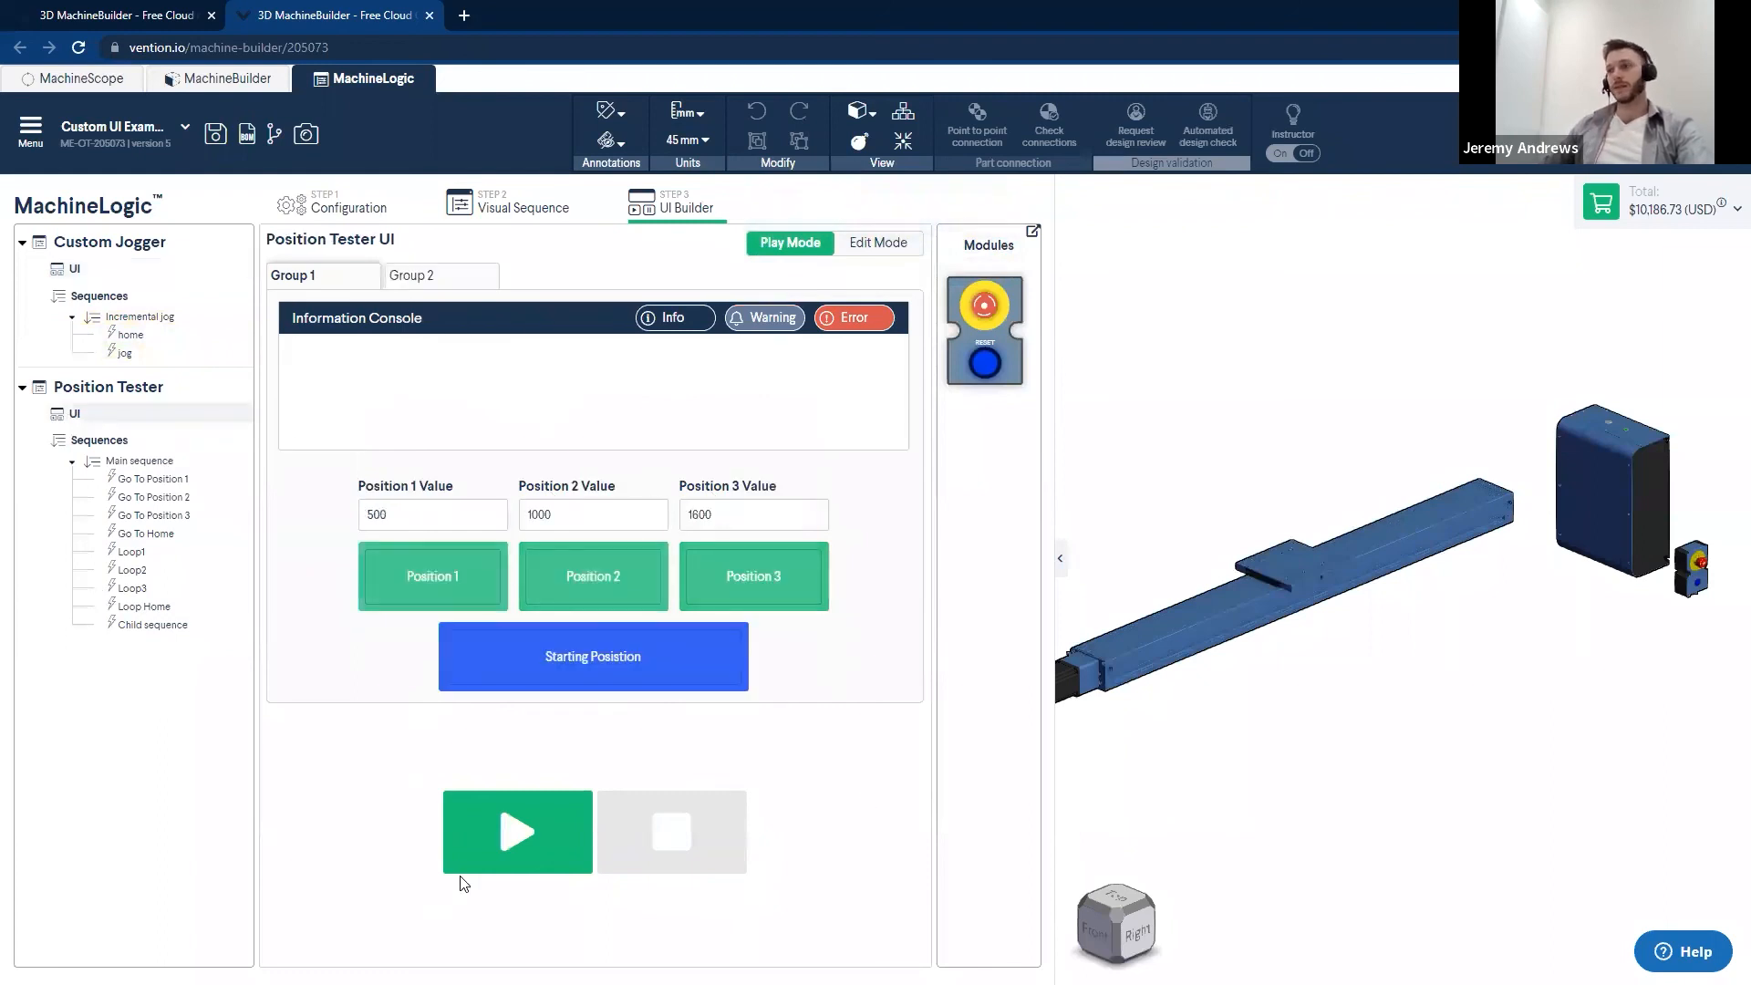
{"action": "left_click", "coordinate": [517, 832]}
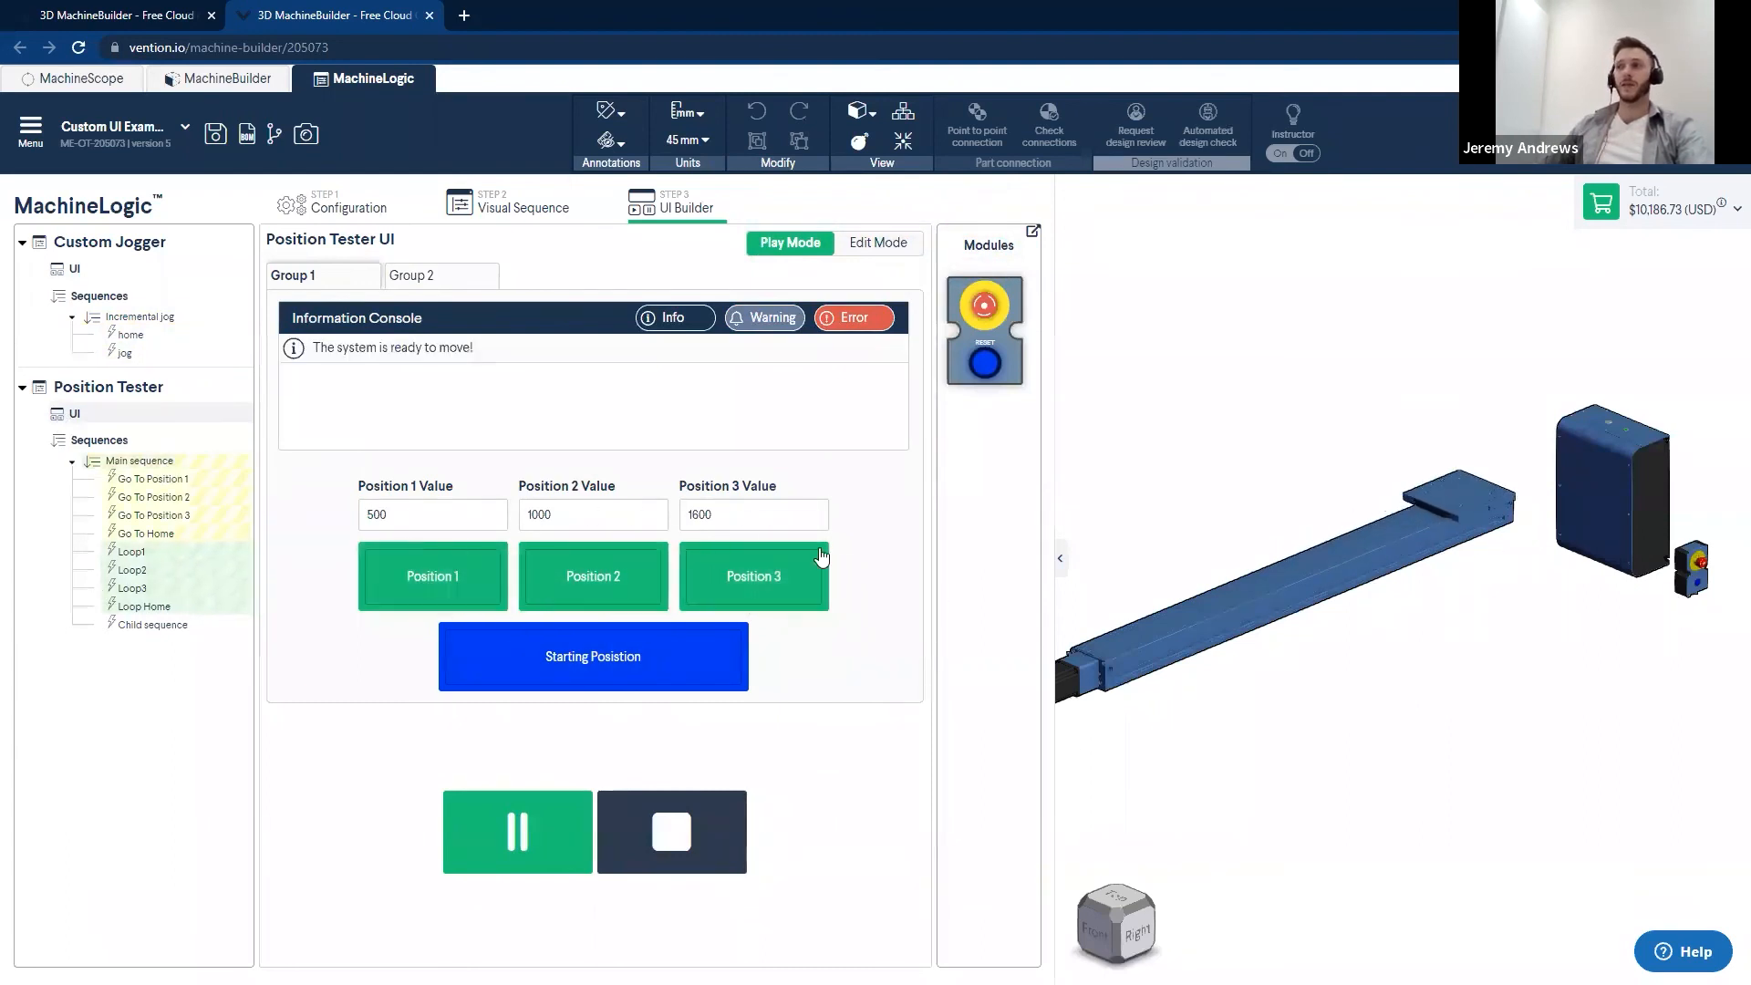
{"action": "left_click", "coordinate": [821, 558]}
{"action": "left_click", "coordinate": [593, 597]}
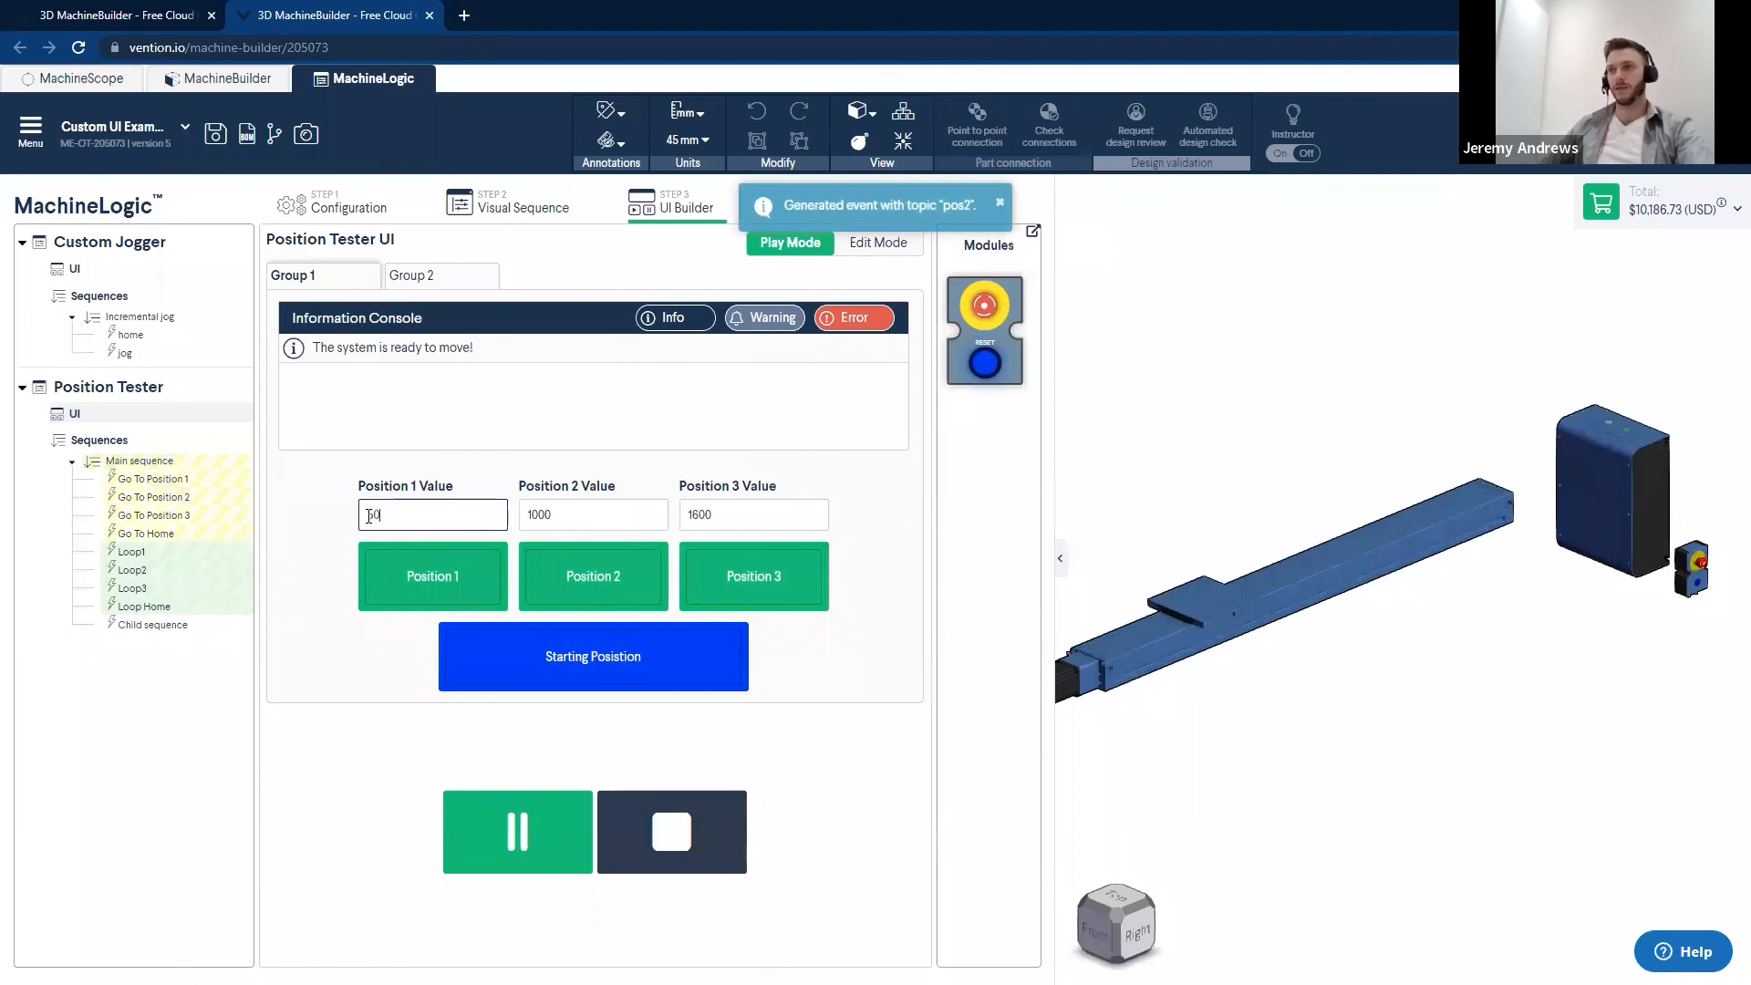
- Set Position 1 Value to 505, send the gantry to Position 1 and return it to the starting position
{"action": "type", "text": "5"}
{"action": "left_click", "coordinate": [423, 582]}
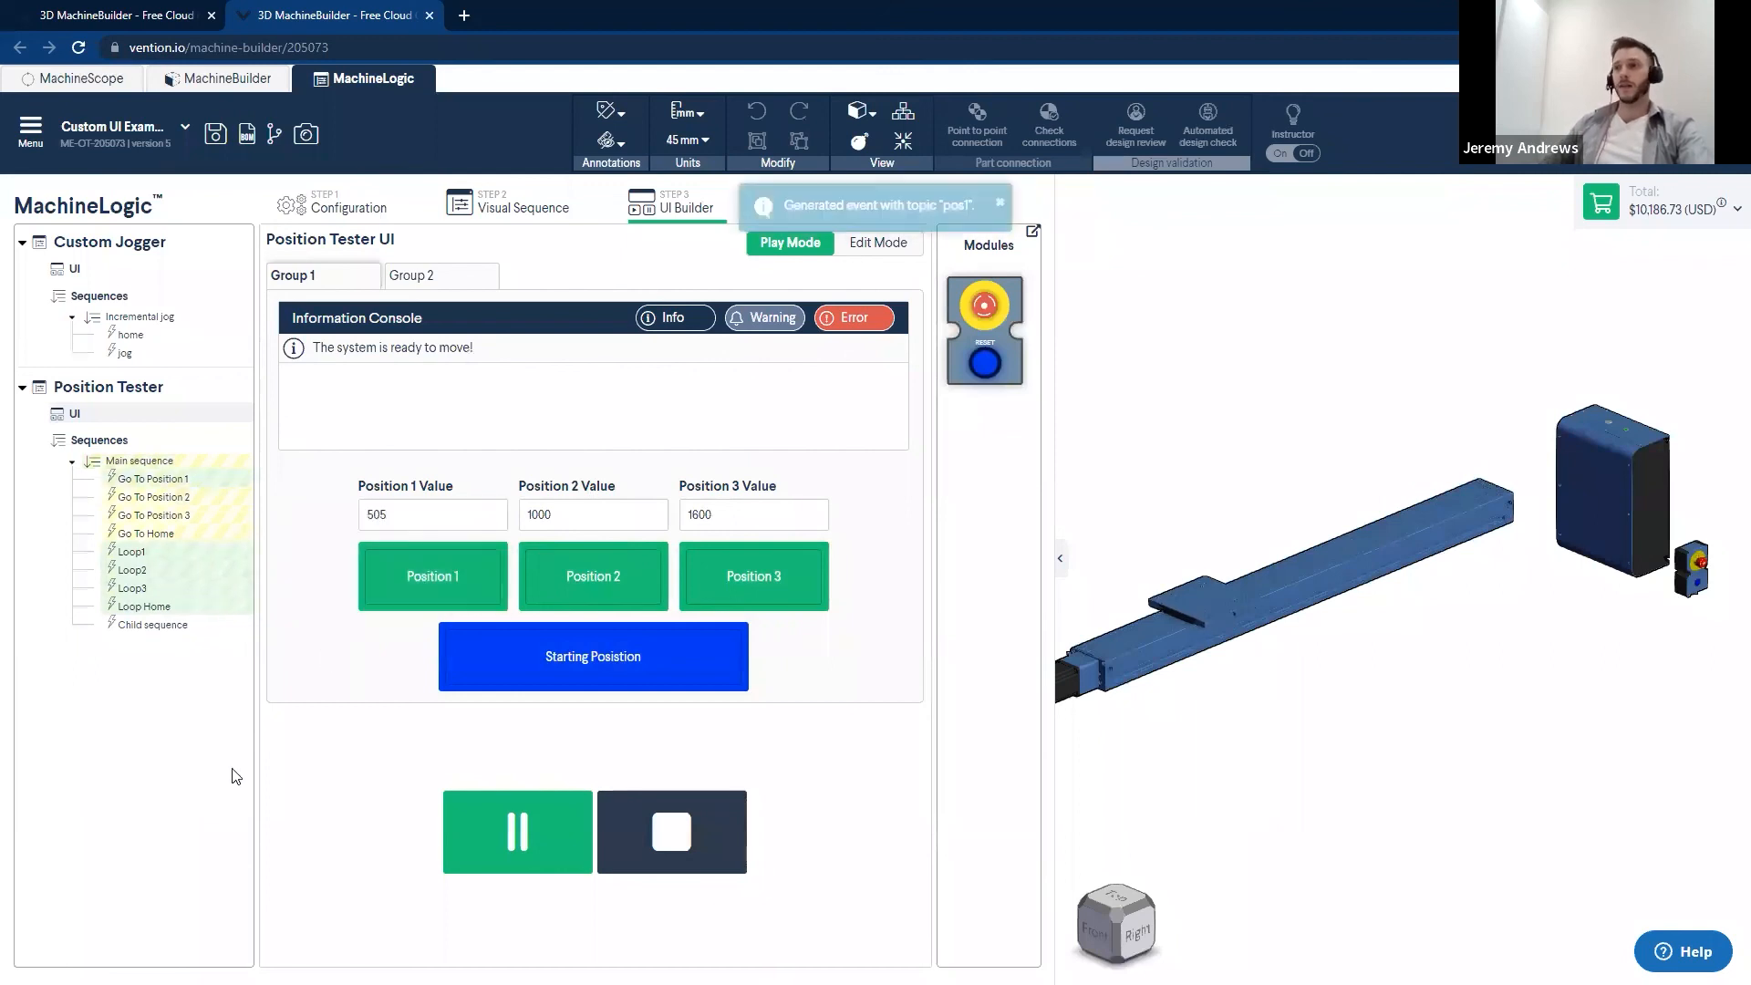
{"action": "left_click", "coordinate": [603, 655]}
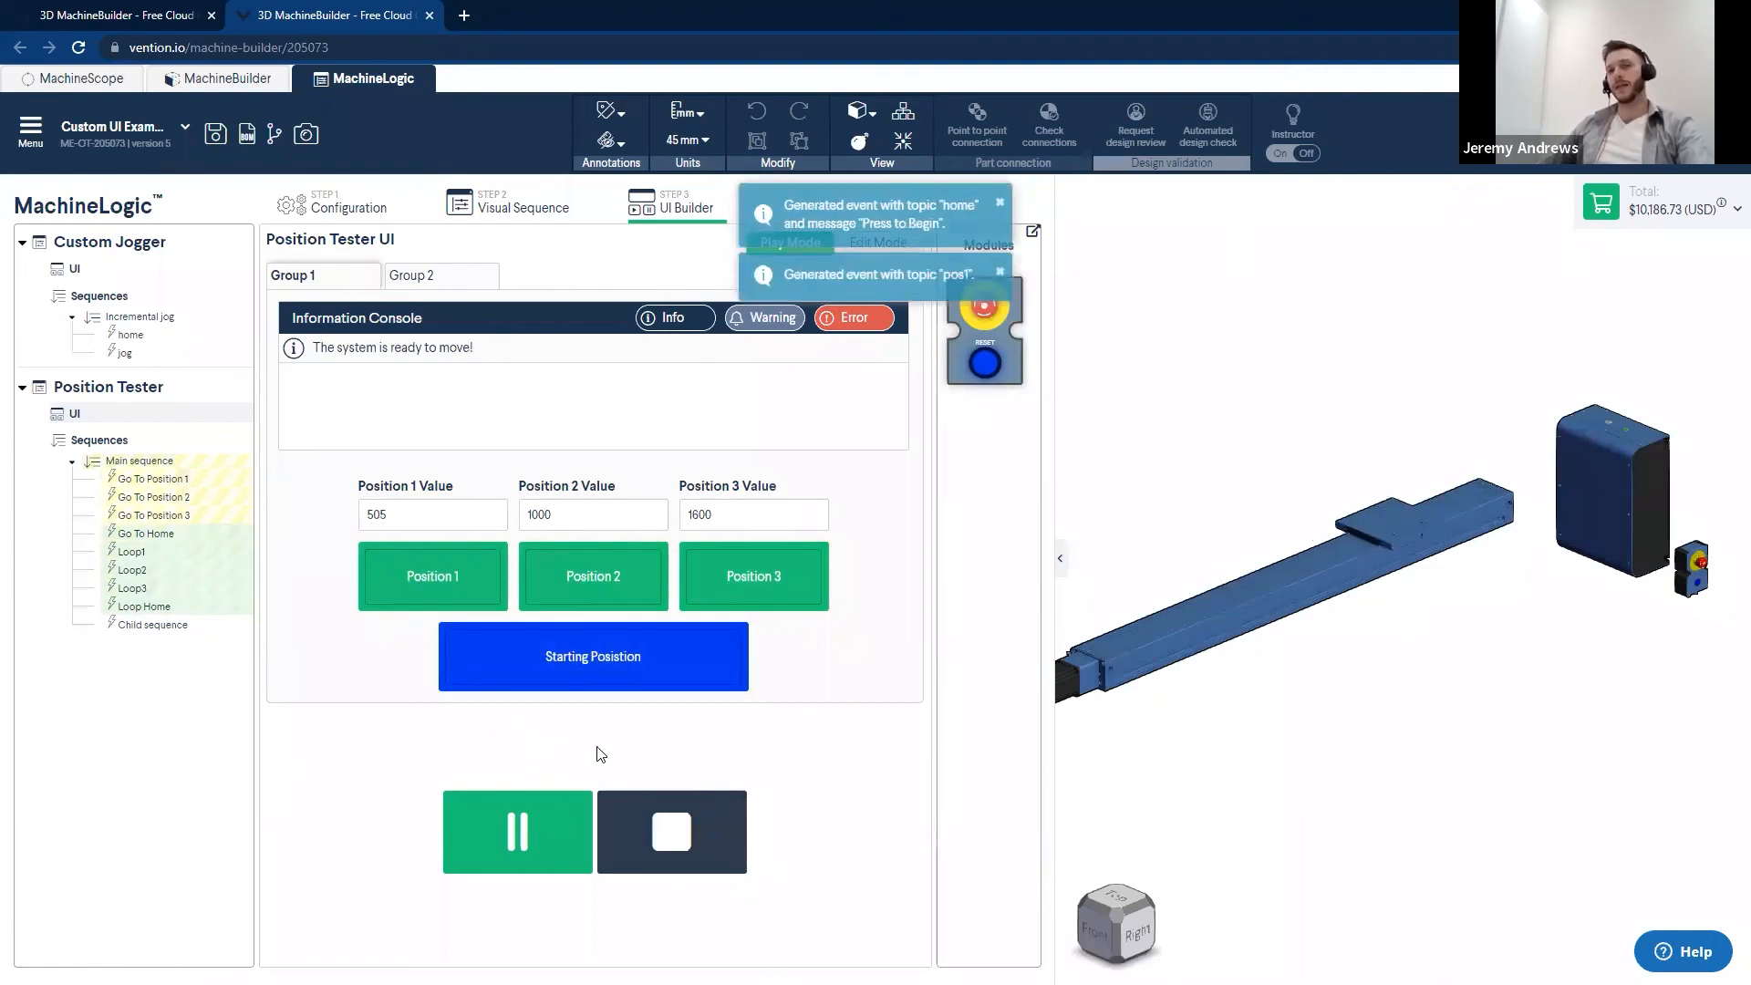